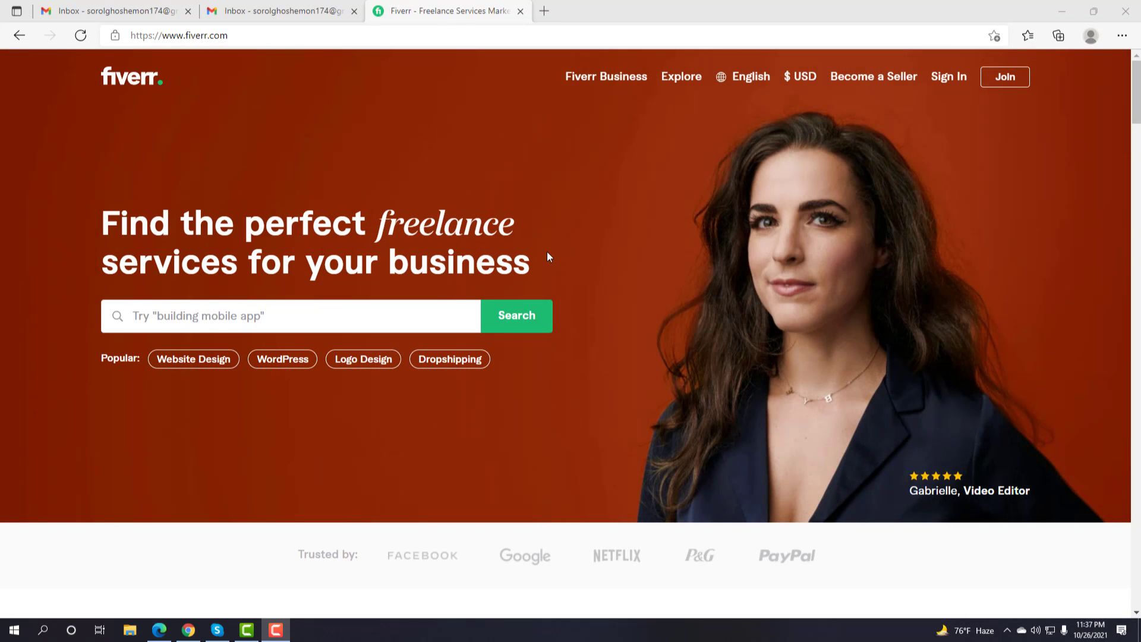
Open fiverr.com in a new tab and close the older duplicate Fiverr tab.
left_click(548, 10)
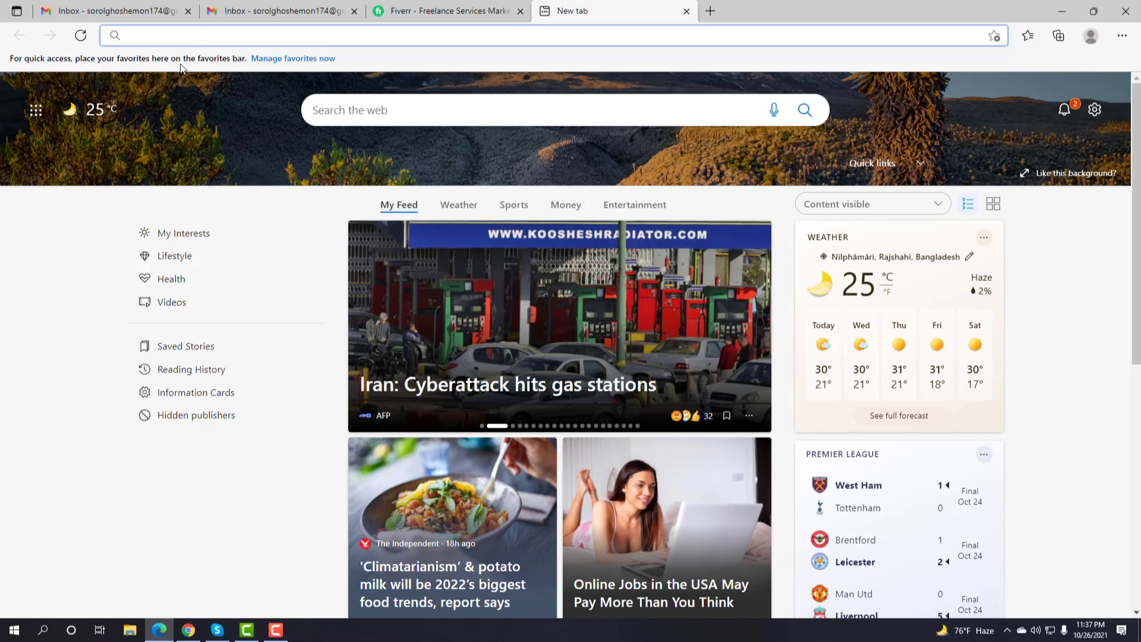
type("fiverr.com")
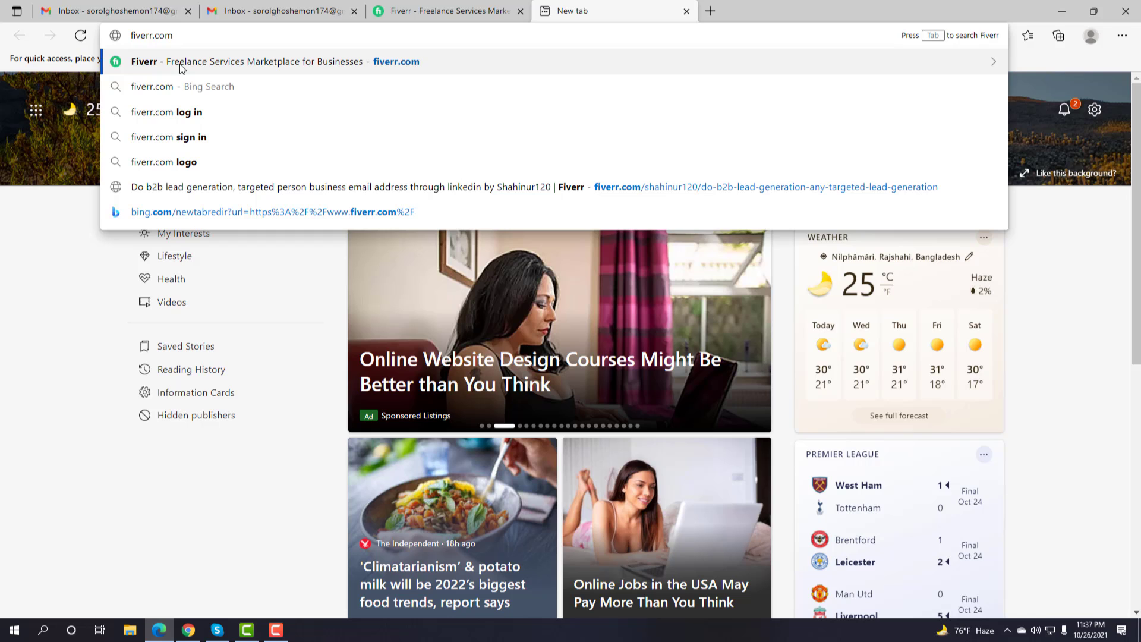
key("Return")
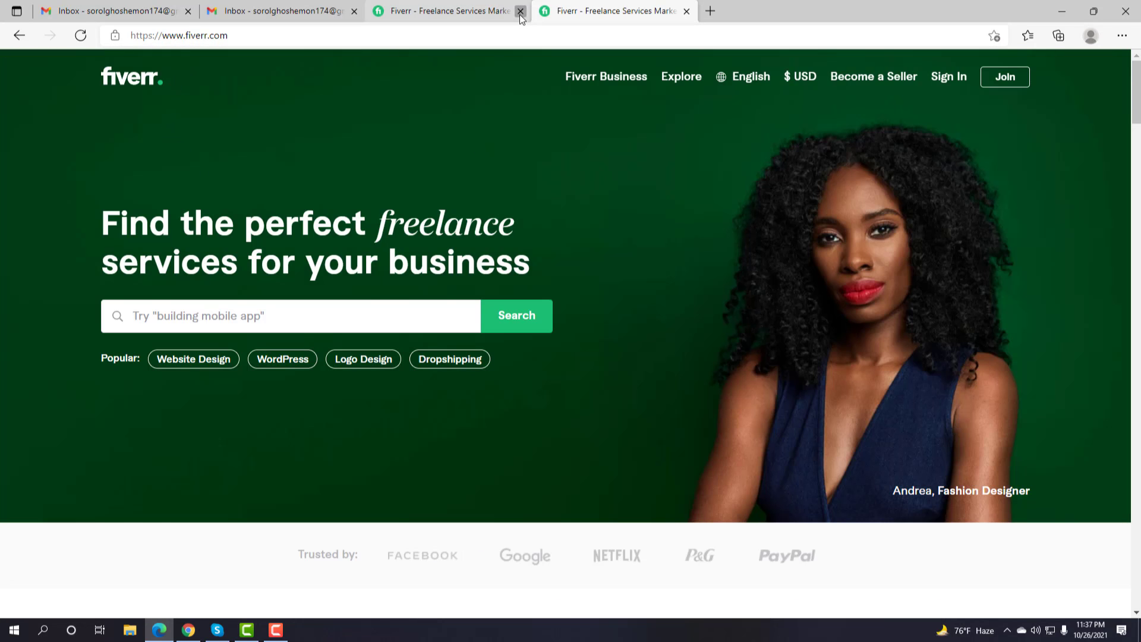
left_click(520, 12)
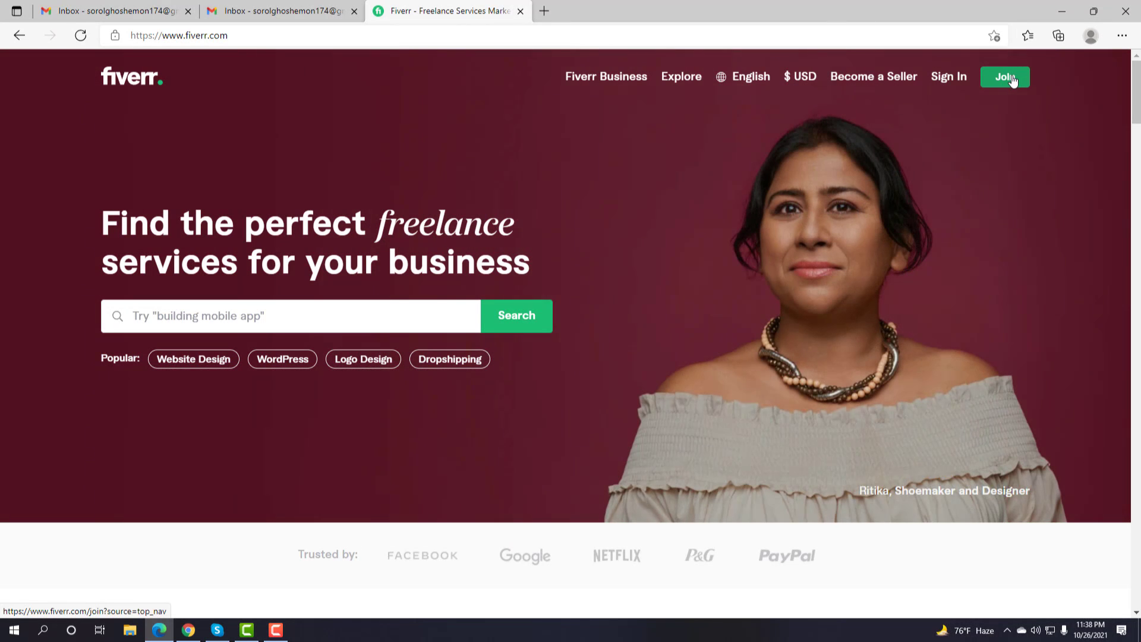
Start joining Fiverr and enter the account's Gmail address, dismissing the autofill suggestions.
left_click(1015, 79)
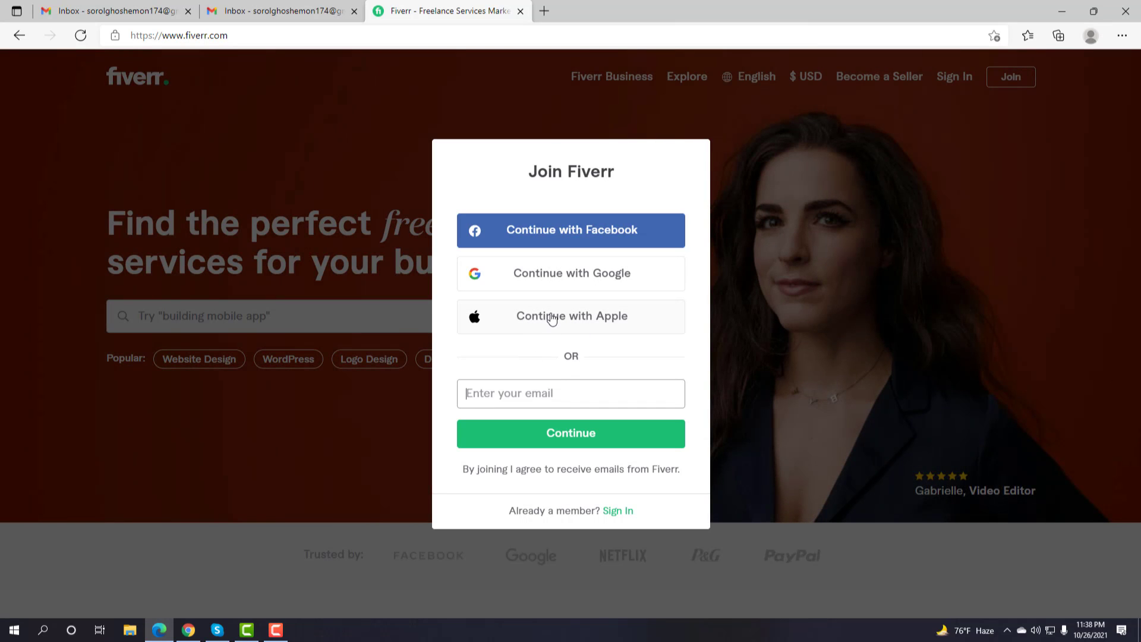
left_click(532, 396)
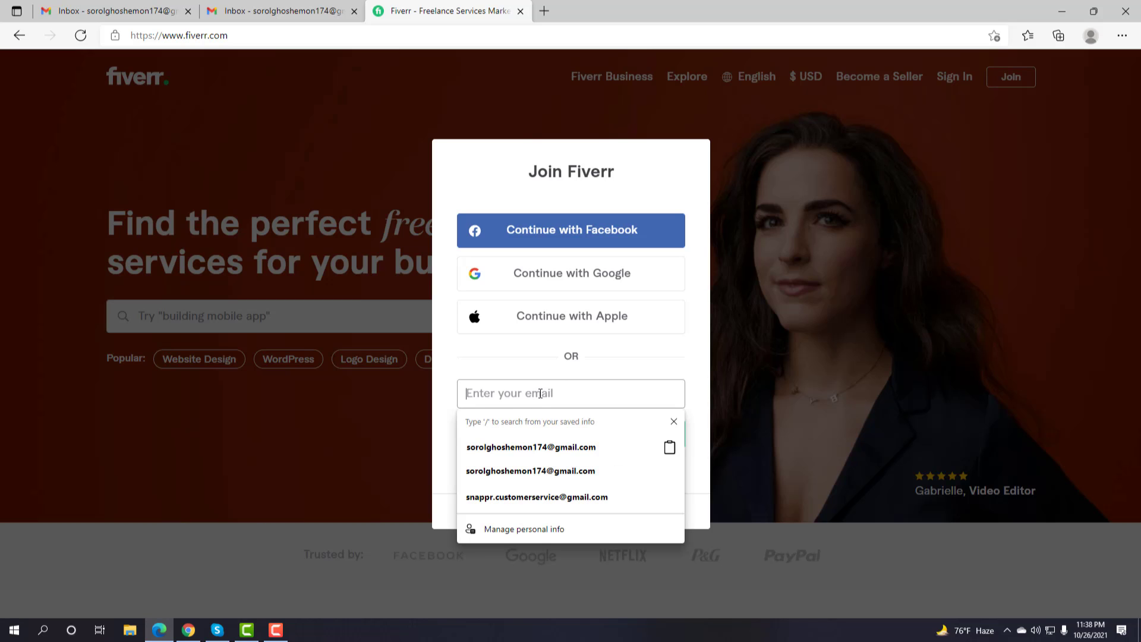
left_click(486, 369)
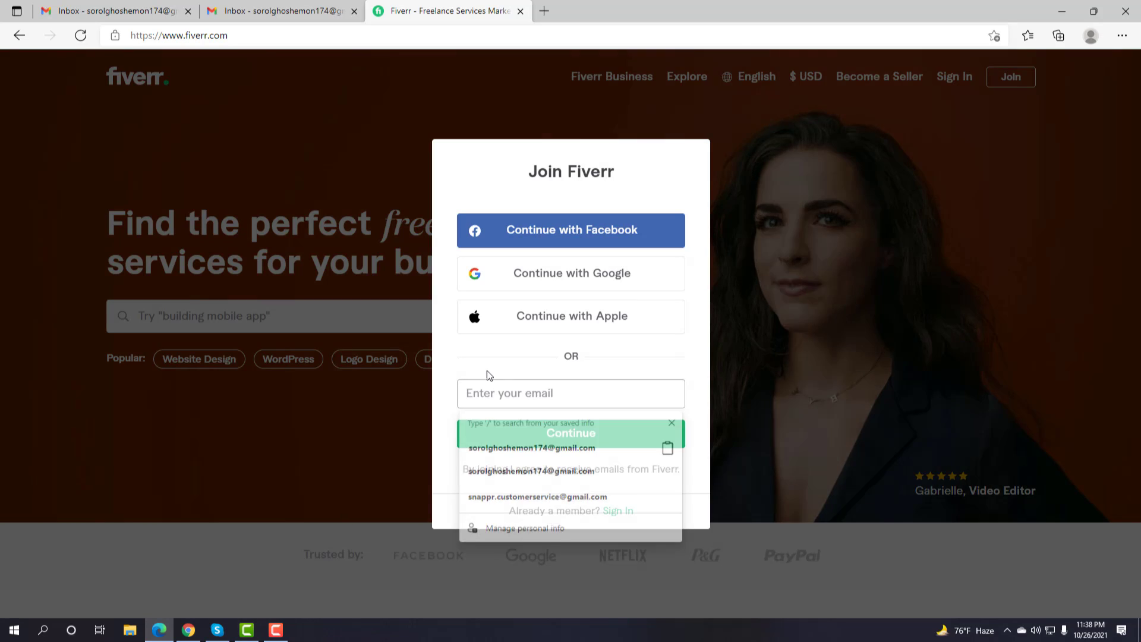
left_click(537, 393)
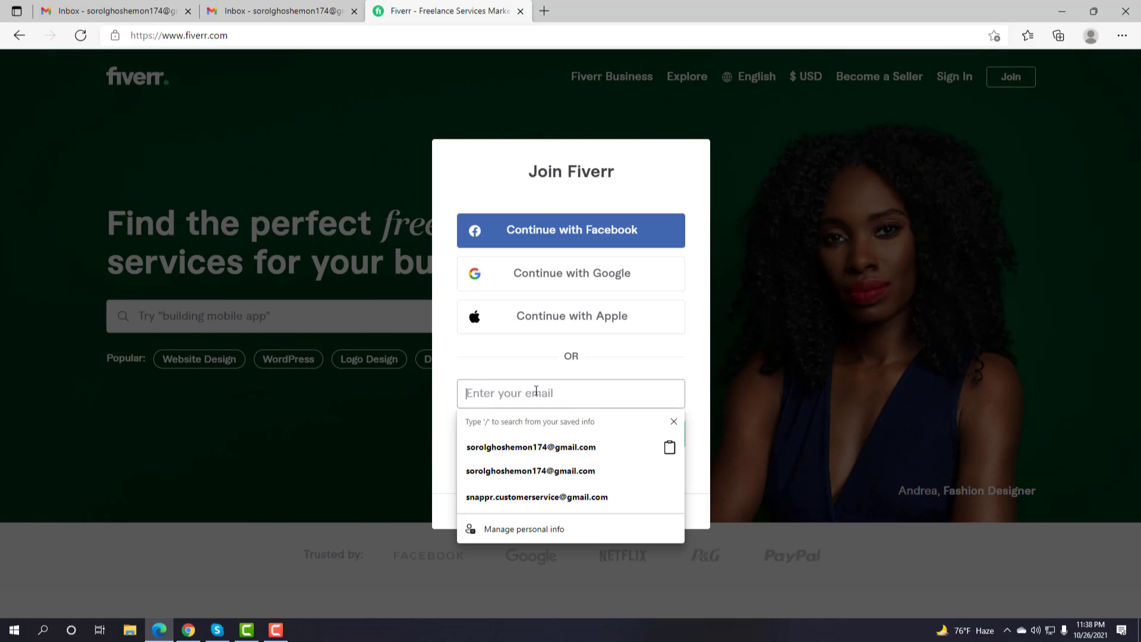
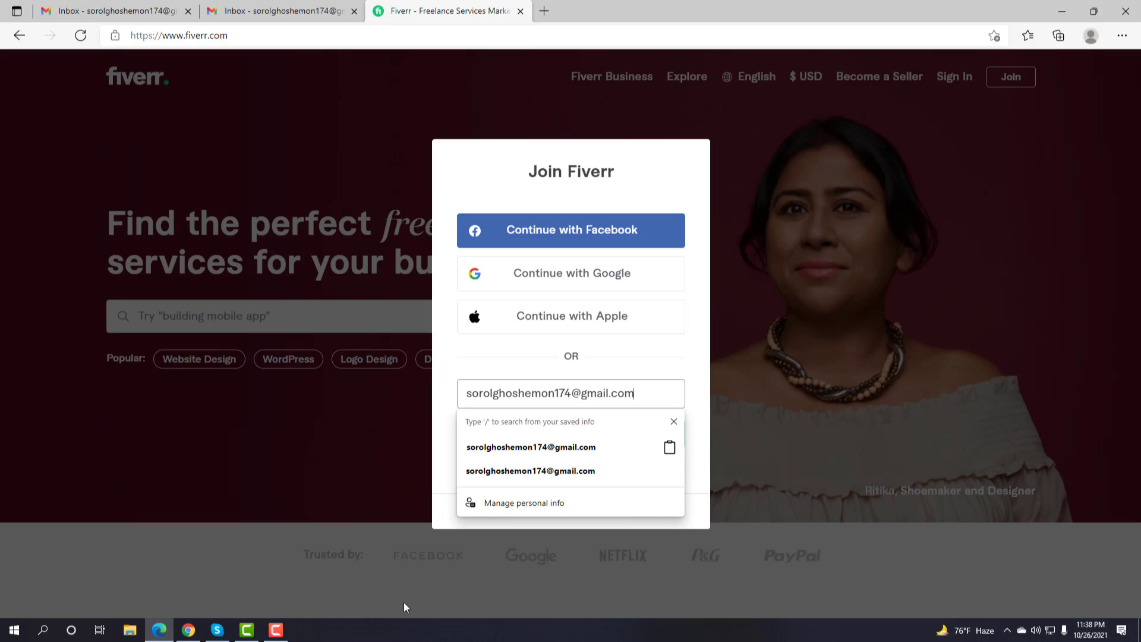
left_click(620, 379)
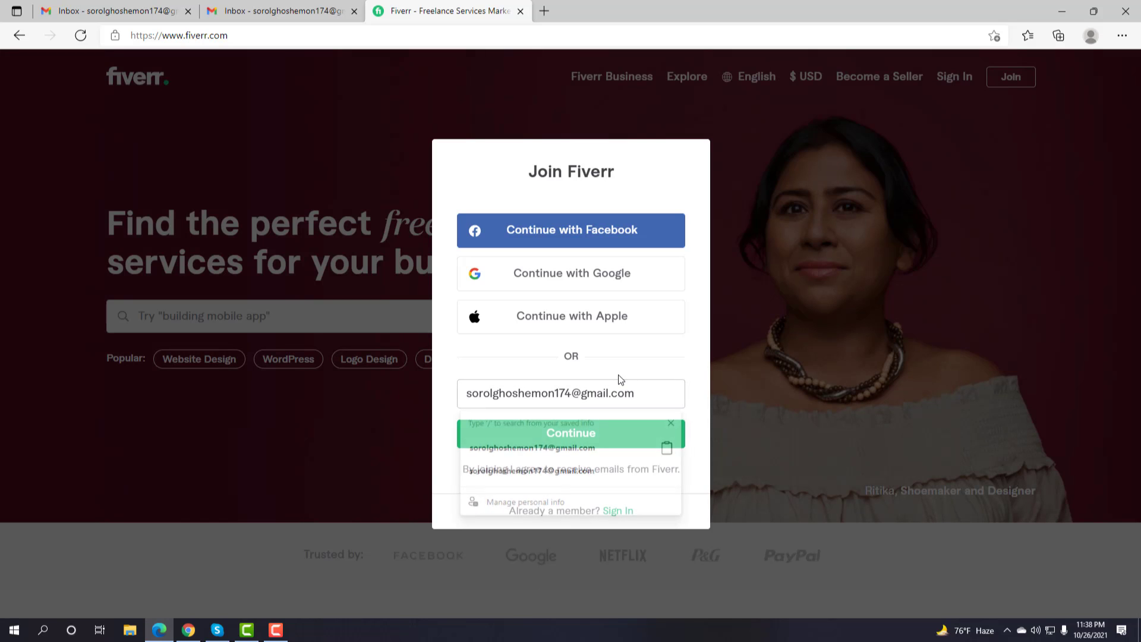
left_click(617, 433)
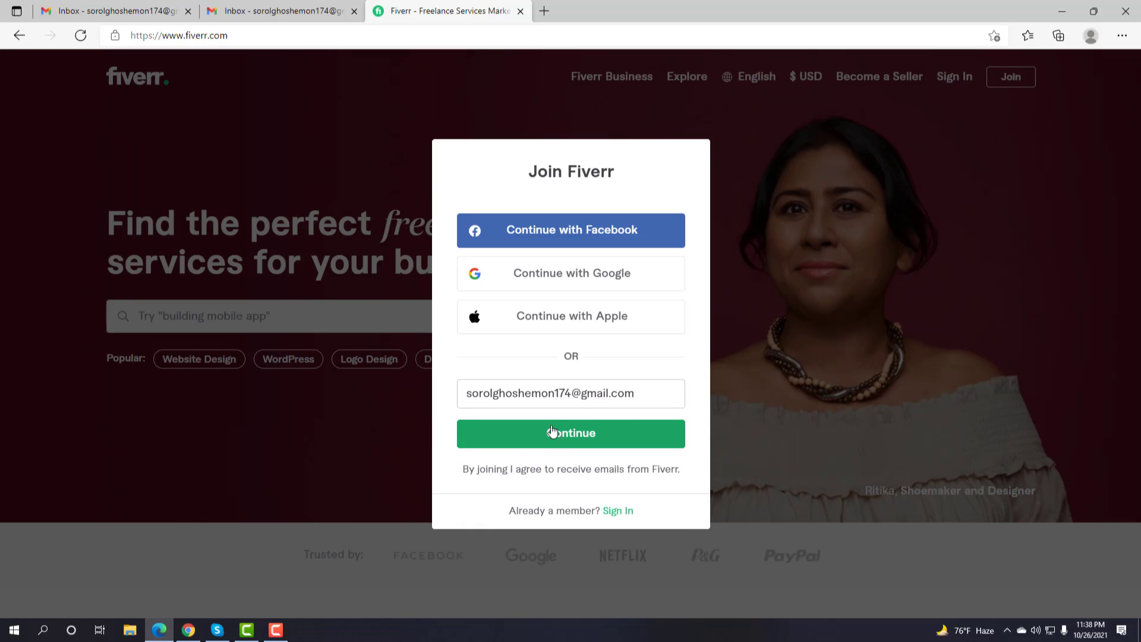
Continue in the Join dialog to the username and password form and focus Choose a Username.
left_click(588, 423)
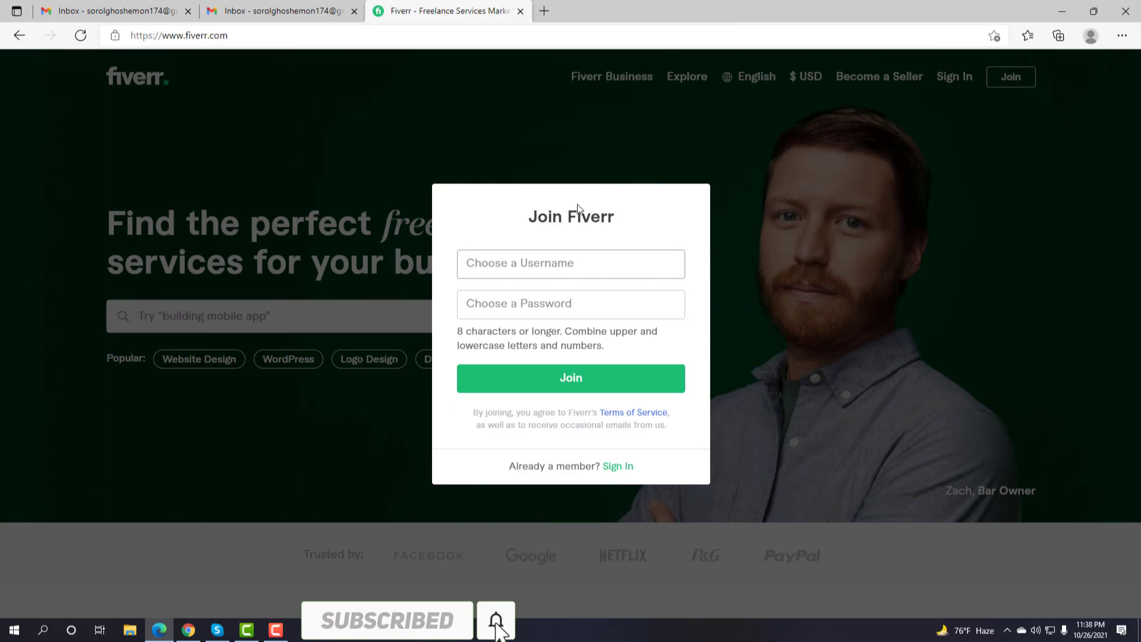
left_click(494, 259)
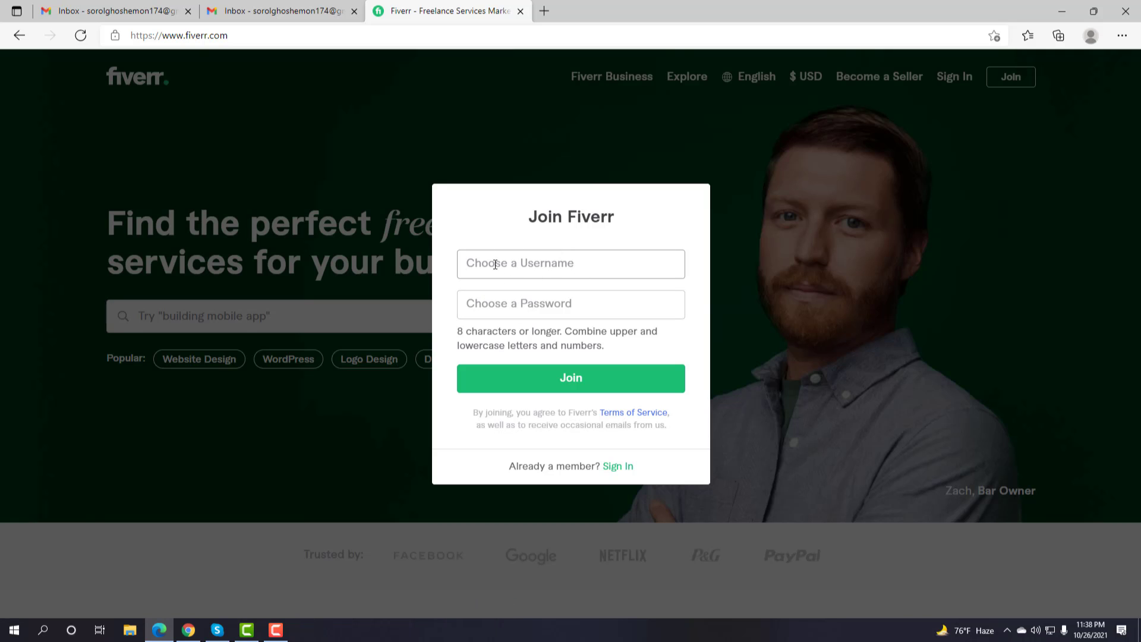
left_click(540, 301)
left_click(546, 266)
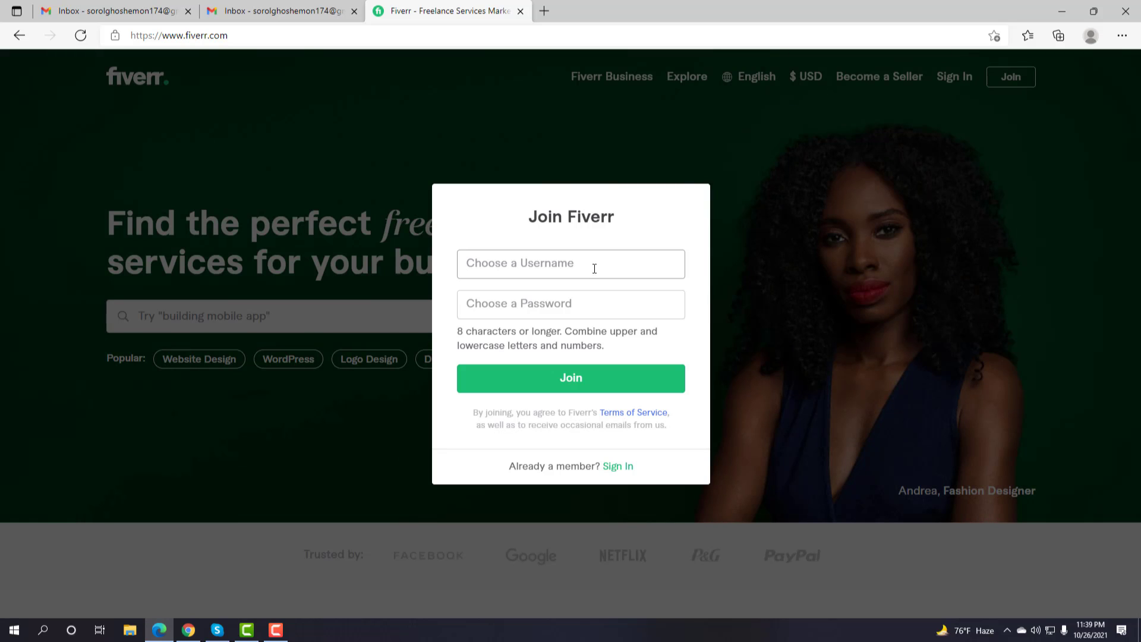
left_click(582, 268)
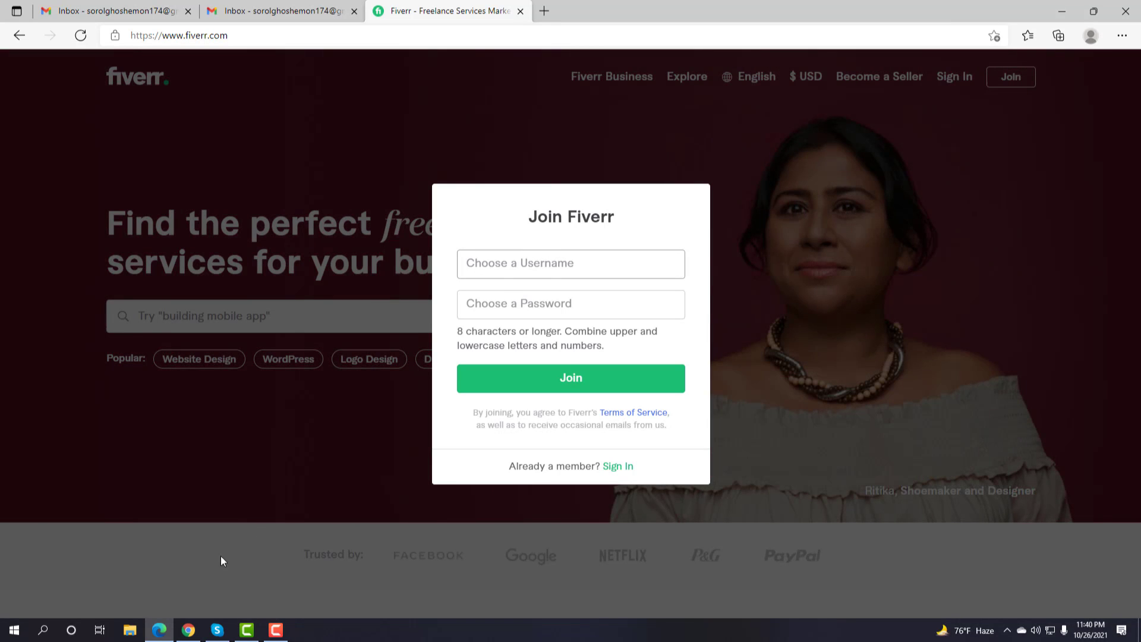
In a new Chrome Incognito window, search Google for 'fiverr' and open fiverr.com.
left_click(193, 636)
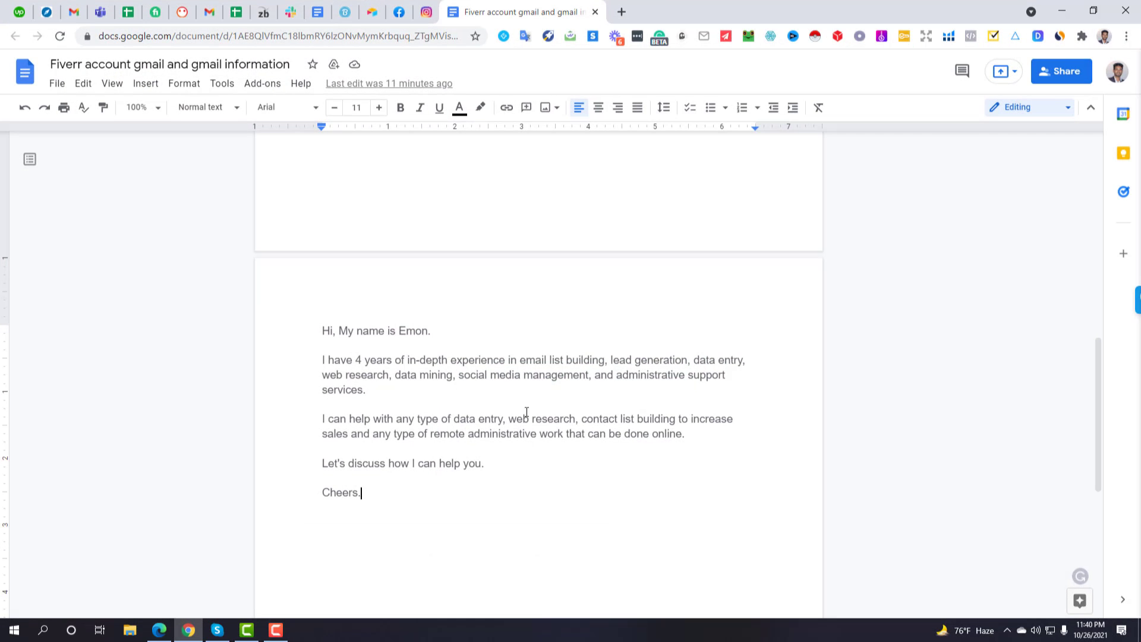
left_click(1126, 37)
left_click(1044, 91)
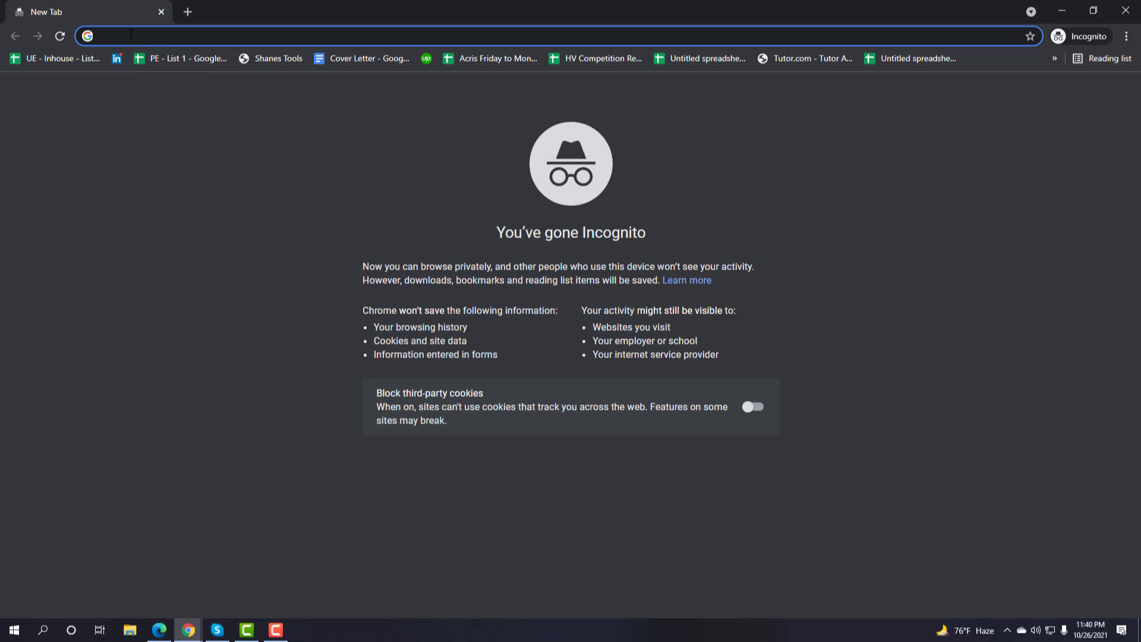
type("fiverr")
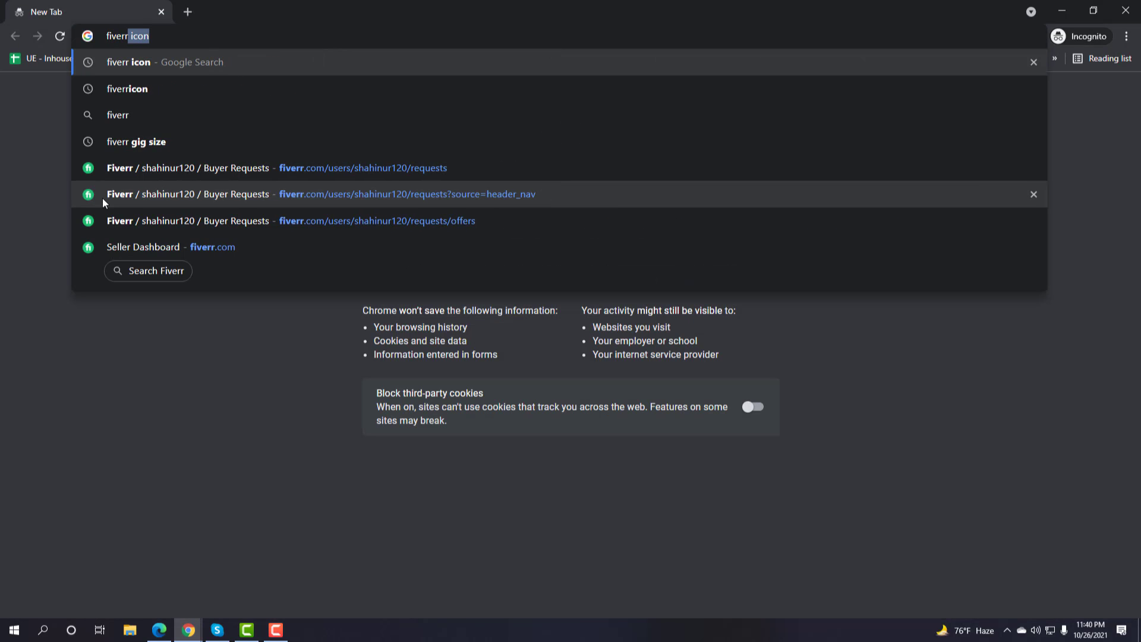
key("BackSpace")
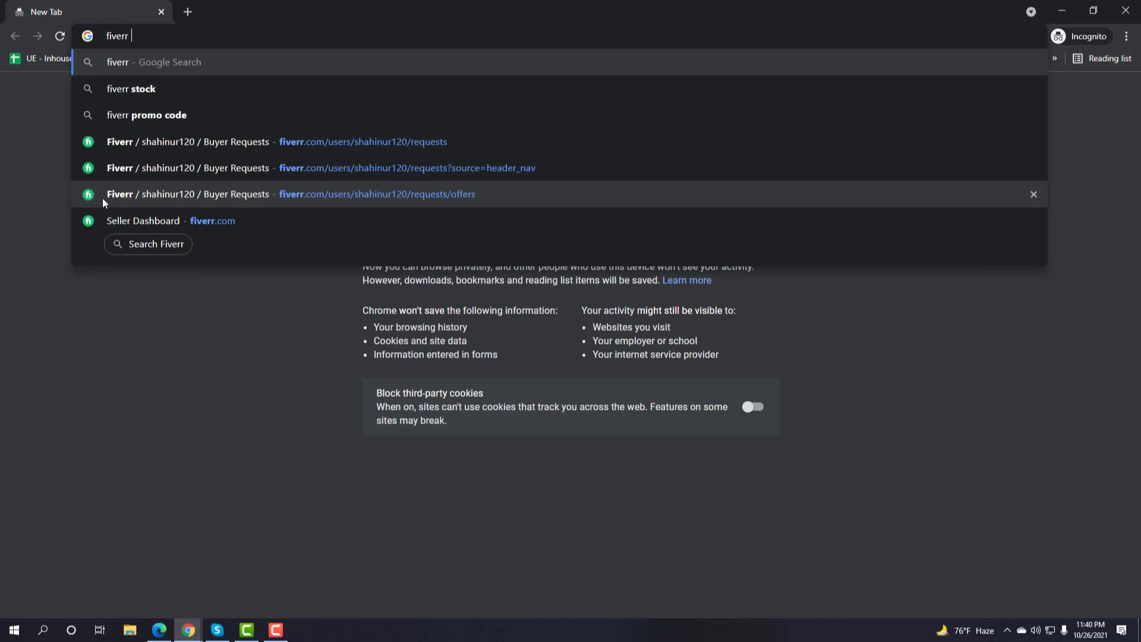
key("Return")
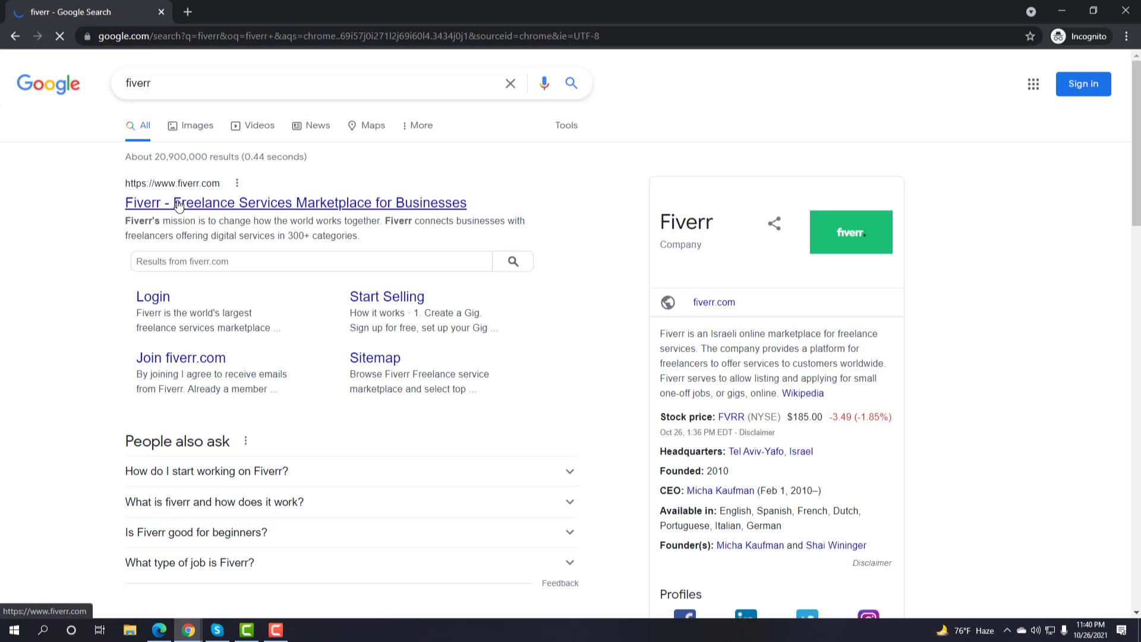
left_click(205, 202)
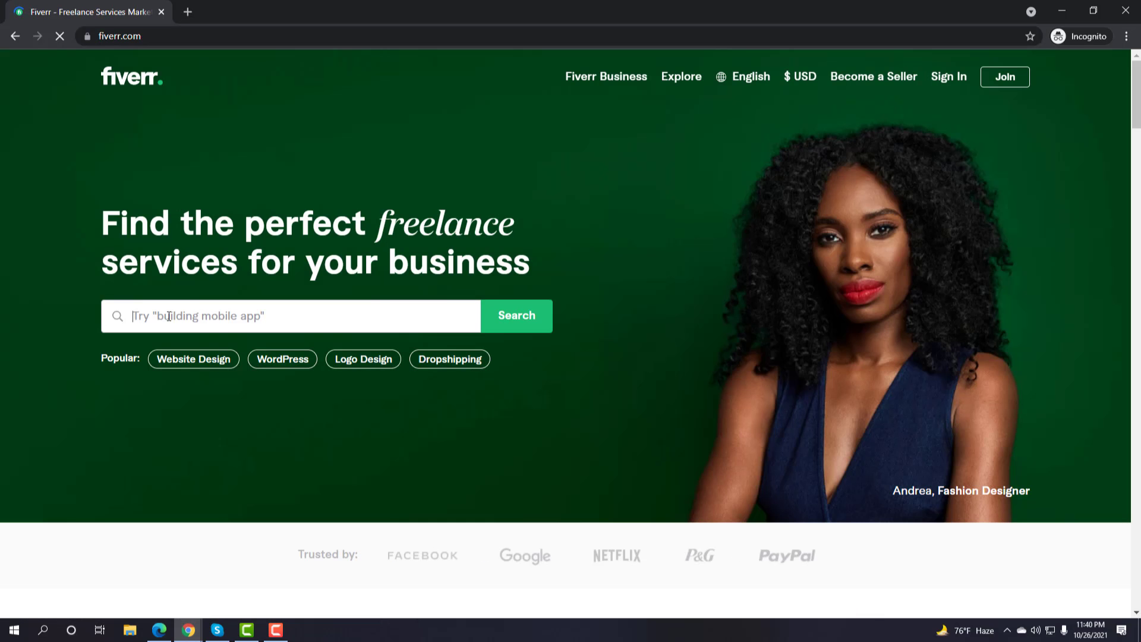
Search Fiverr for 'lead generation' gigs and browse the results.
type("lead")
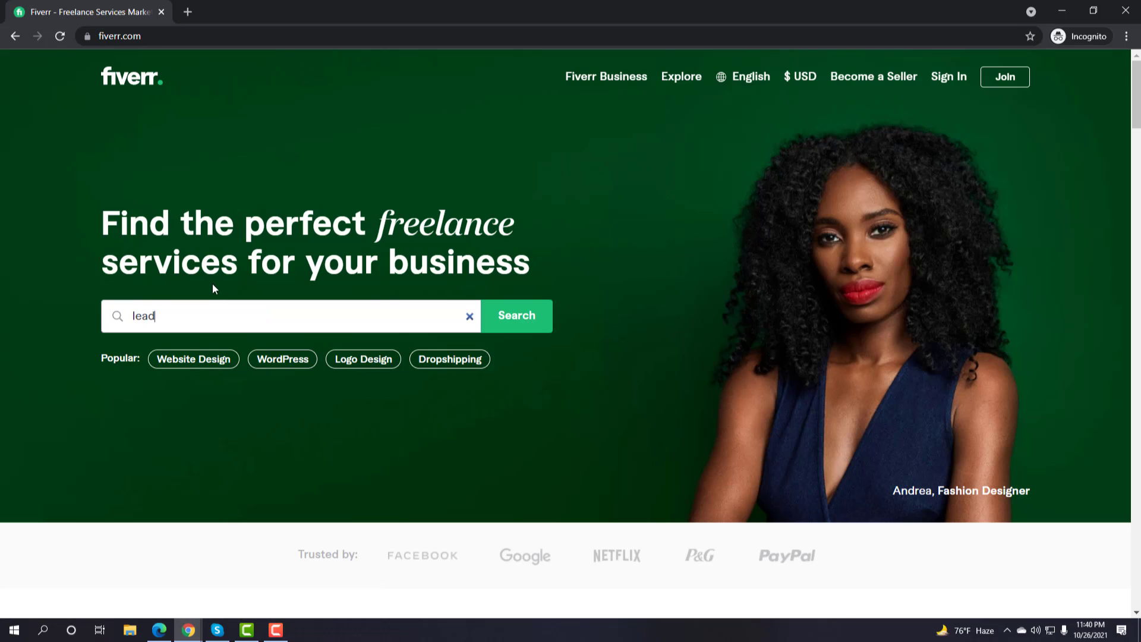
type(" generation")
key("Return")
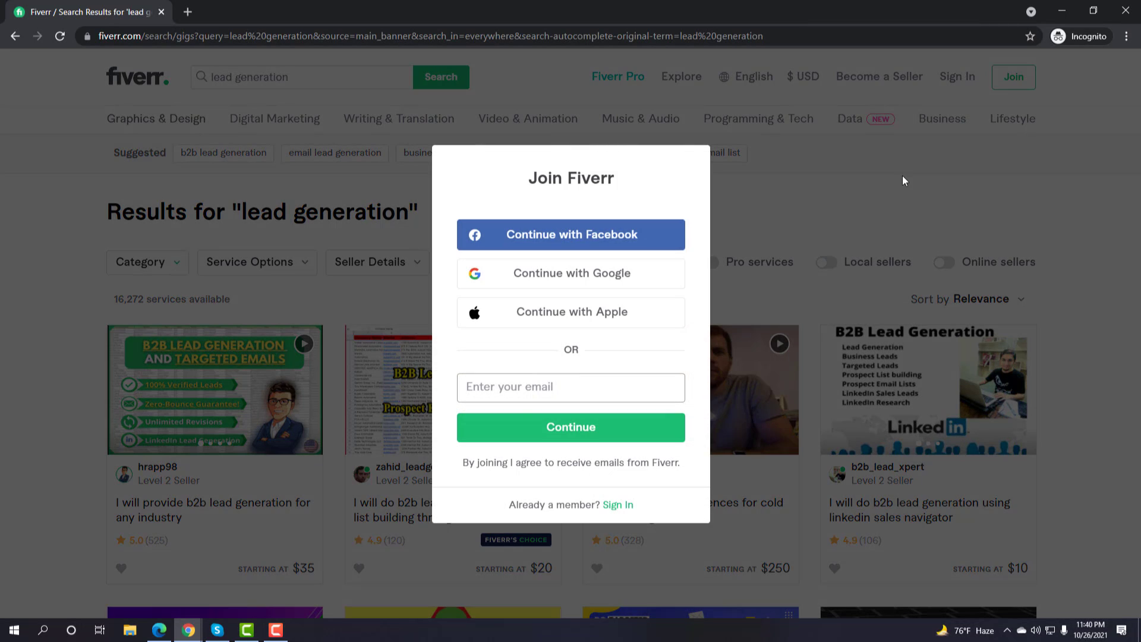
left_click(361, 196)
left_click_drag(237, 212, 402, 213)
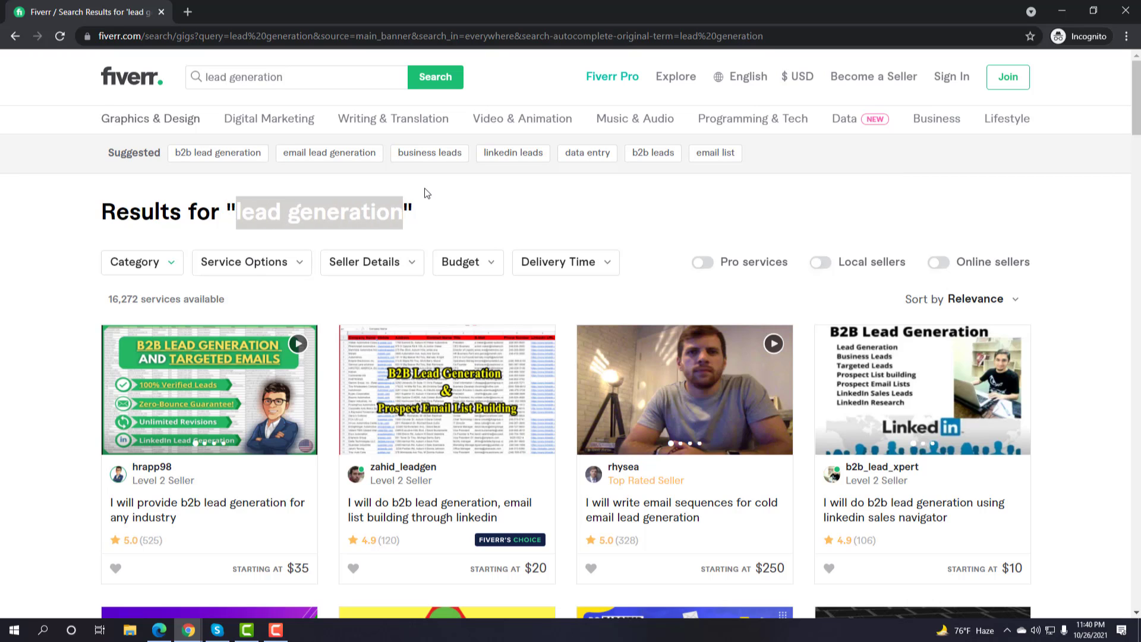
scroll(535, 170, "down", 2)
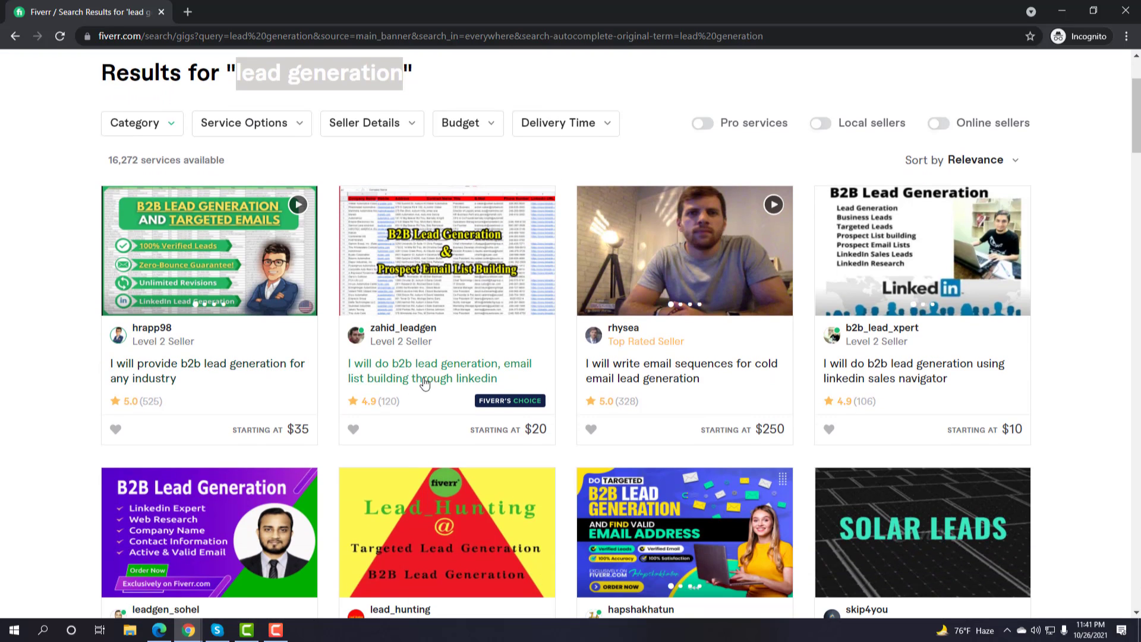
mouse_move(414, 343)
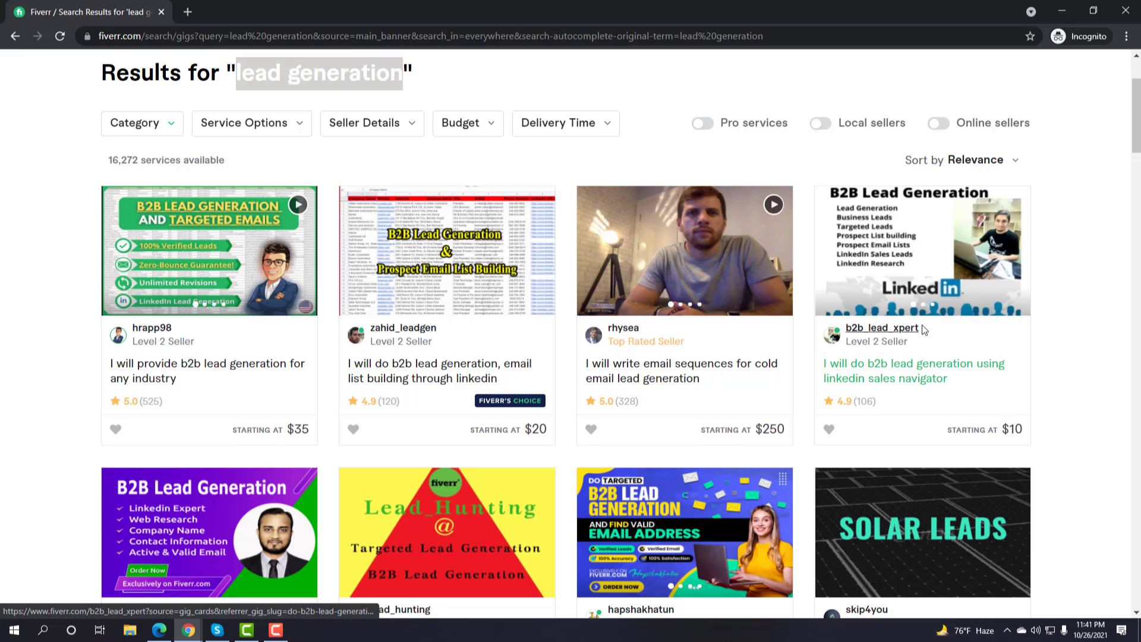
scroll(926, 324, "down", 1)
scroll(927, 321, "down", 2)
mouse_move(186, 410)
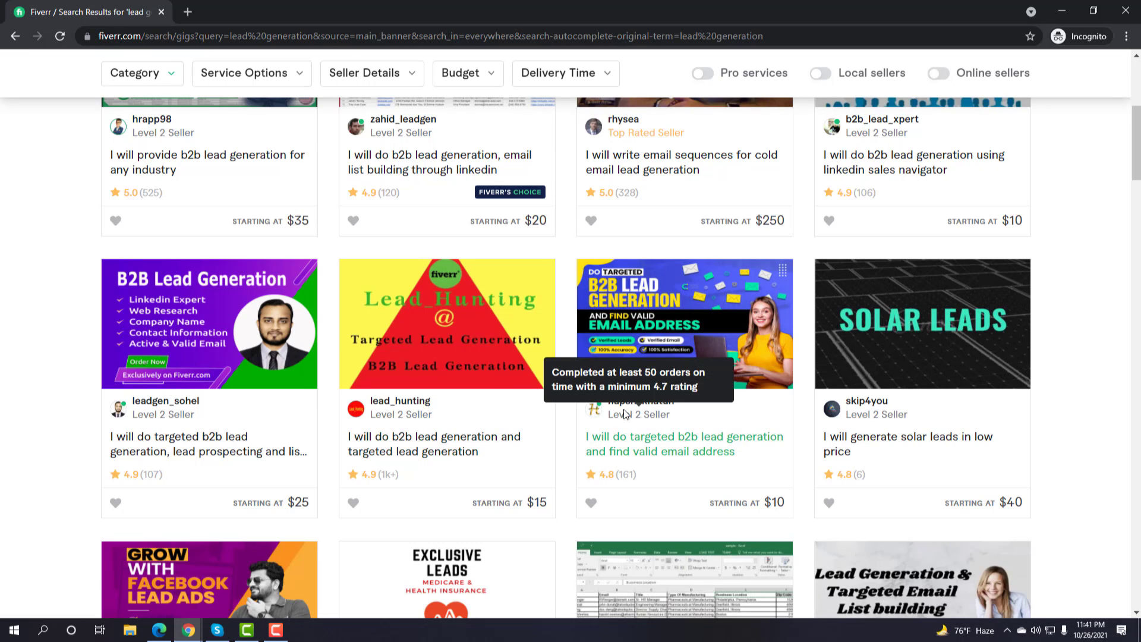
scroll(250, 413, "up", 5)
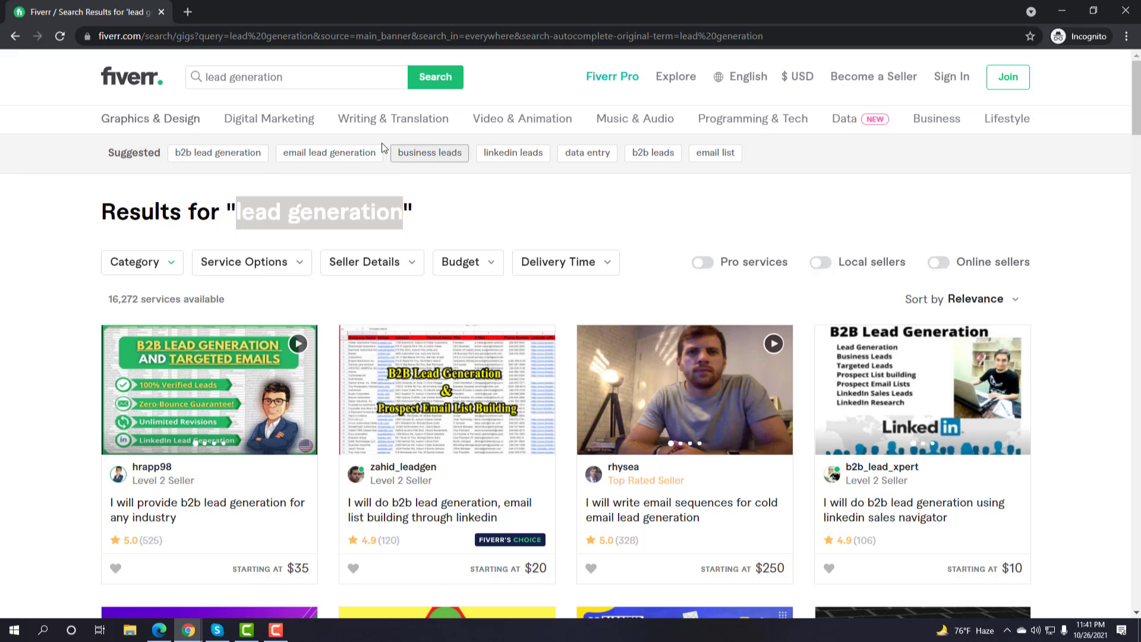
Dismiss the search suggestions and switch back to the browser window with the Join dialog.
left_click(306, 72)
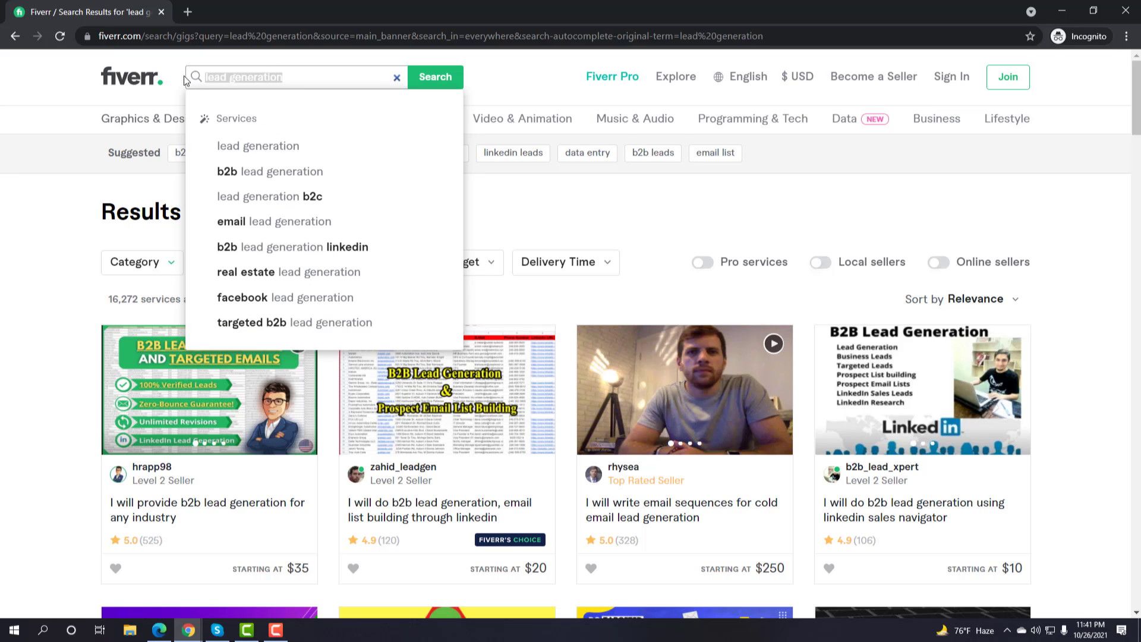
scroll(416, 357, "down", 2)
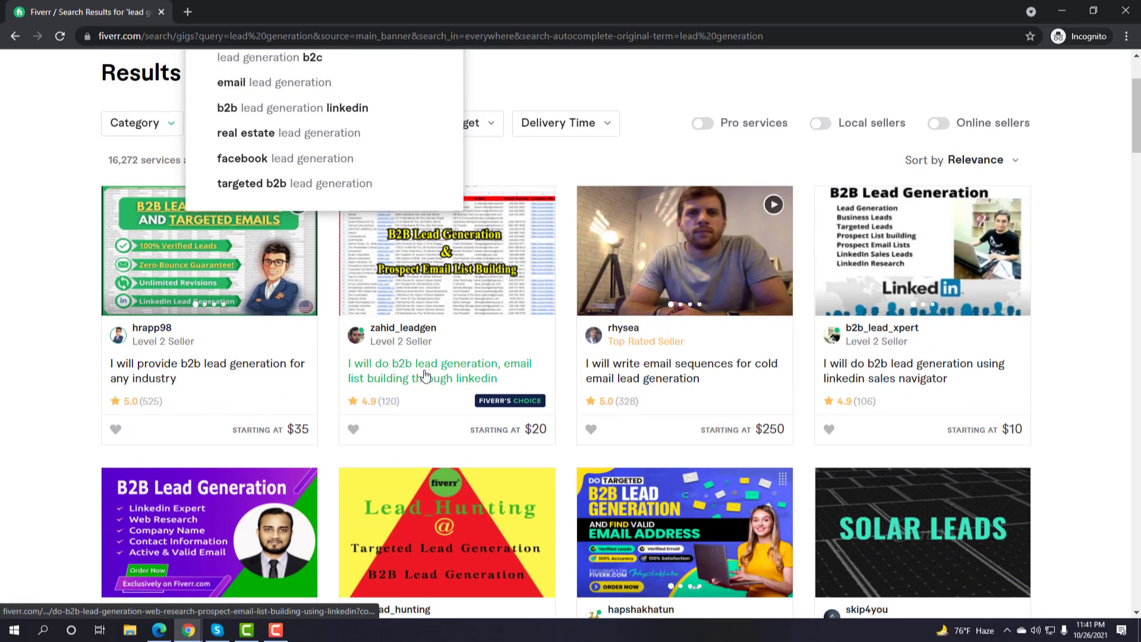
left_click(35, 358)
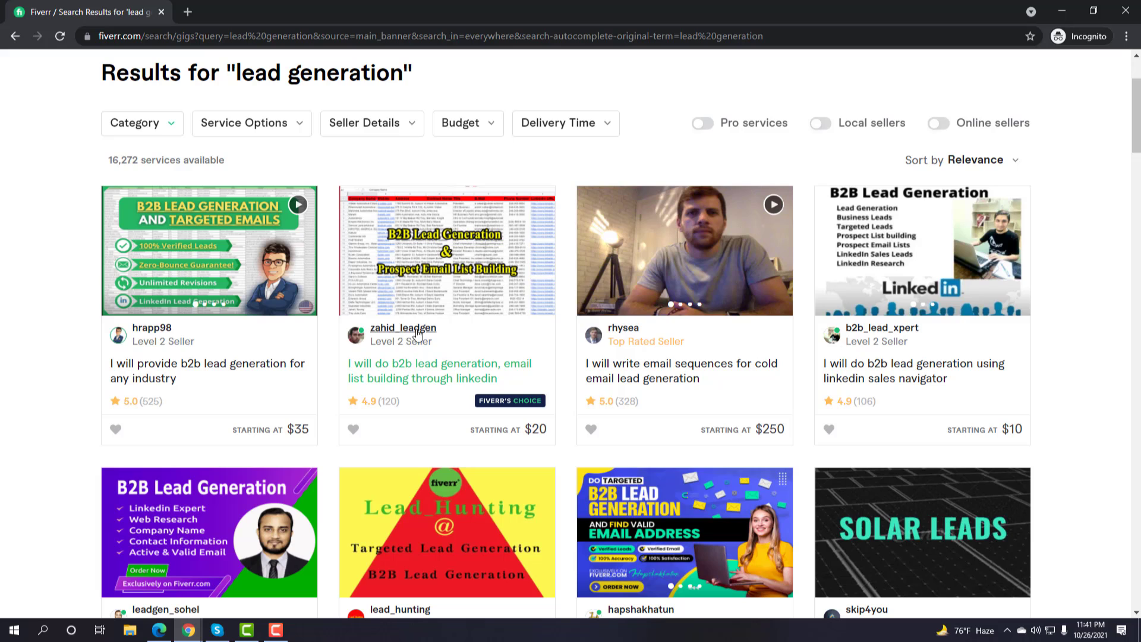
scroll(425, 354, "up", 2)
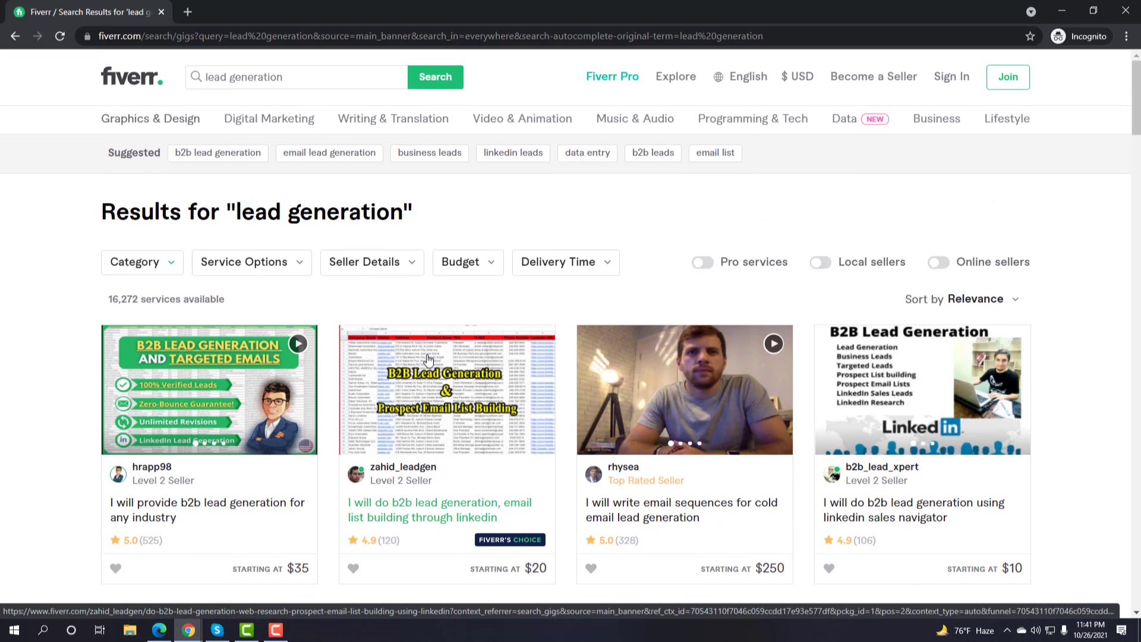
left_click(189, 635)
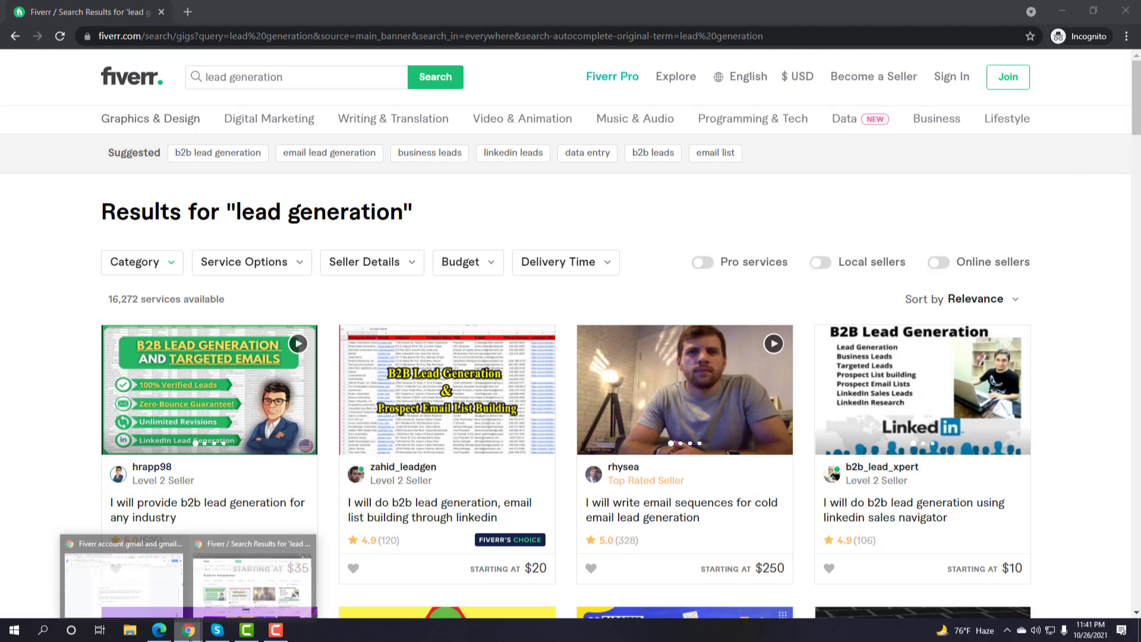
left_click(134, 560)
Enter a username and adjust its letters until Fiverr accepts it as available.
left_click(160, 631)
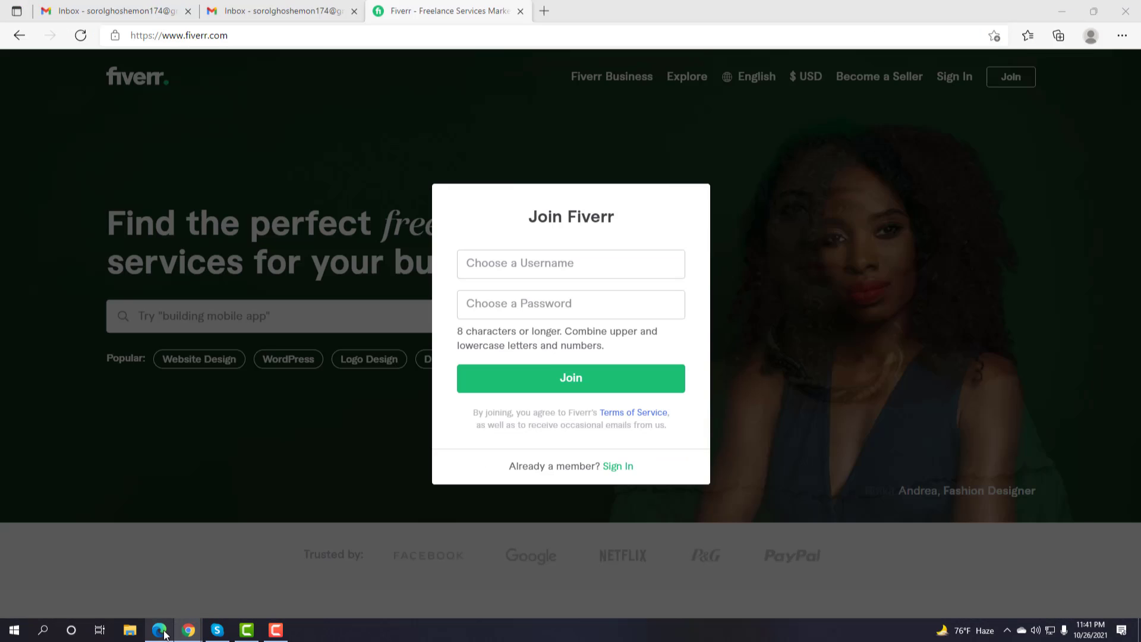
left_click(548, 262)
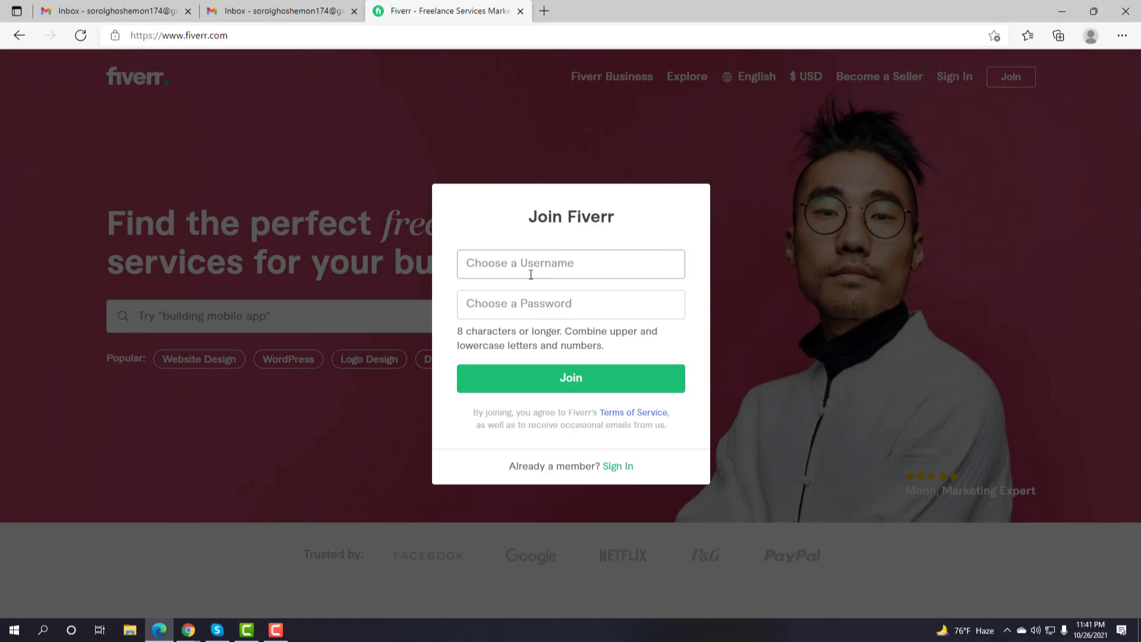
type("leadgen_s")
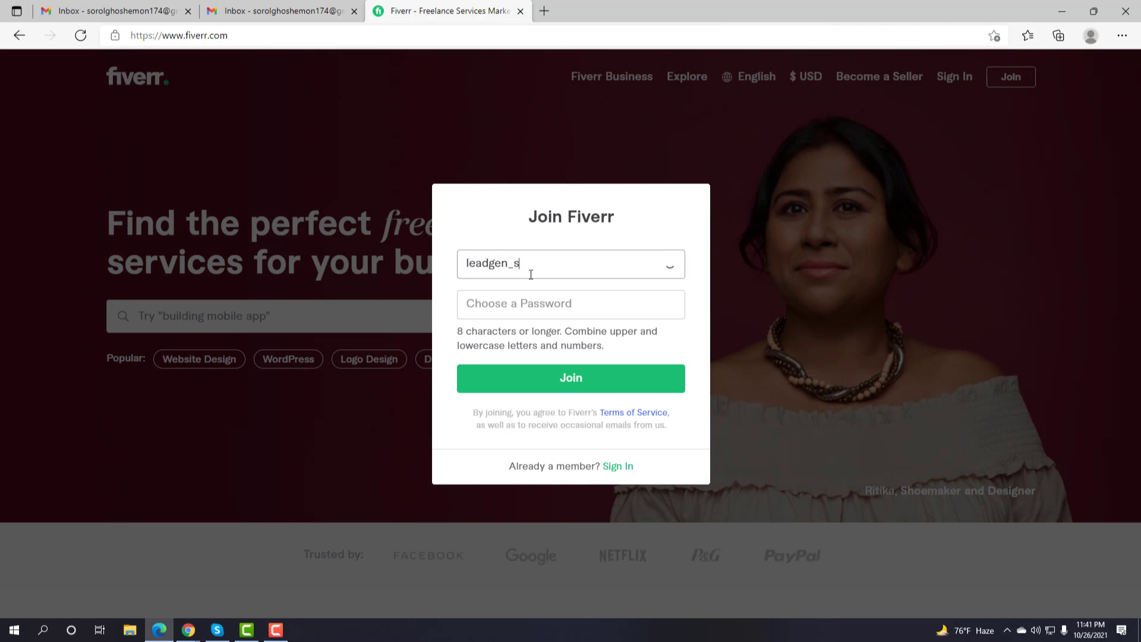
type("orol")
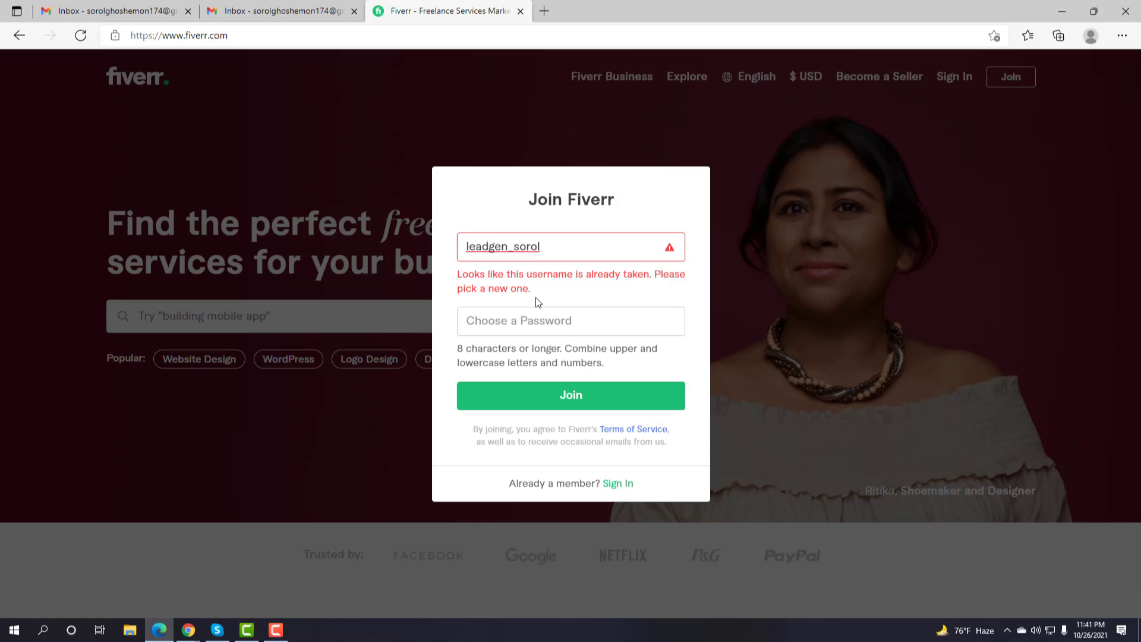
type("gh")
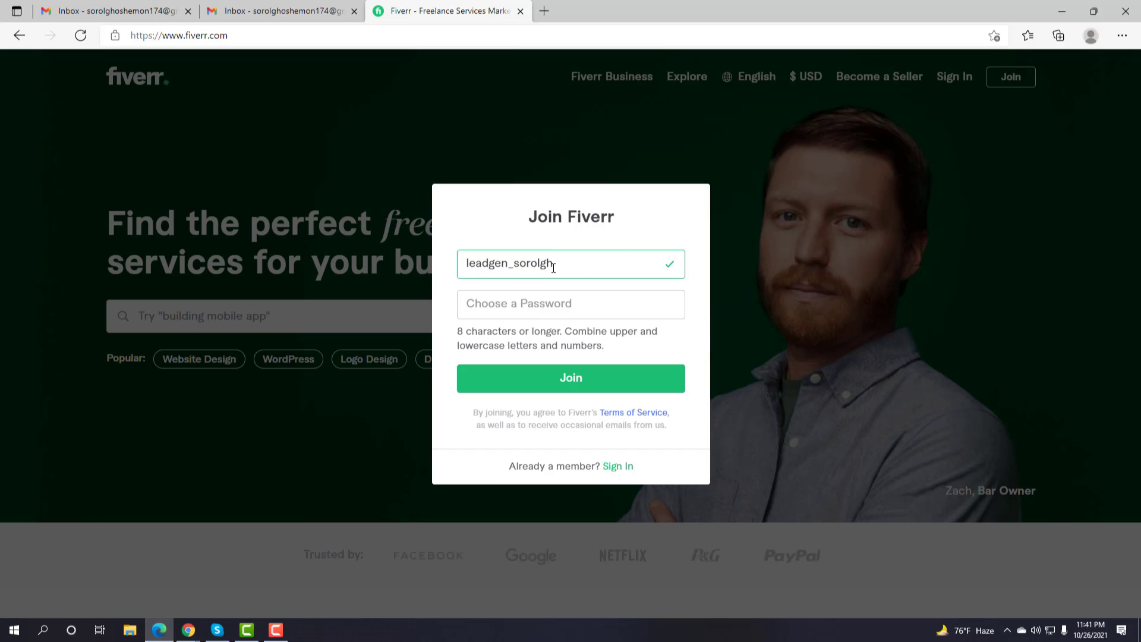
key("BackSpace")
key("BackSpace")
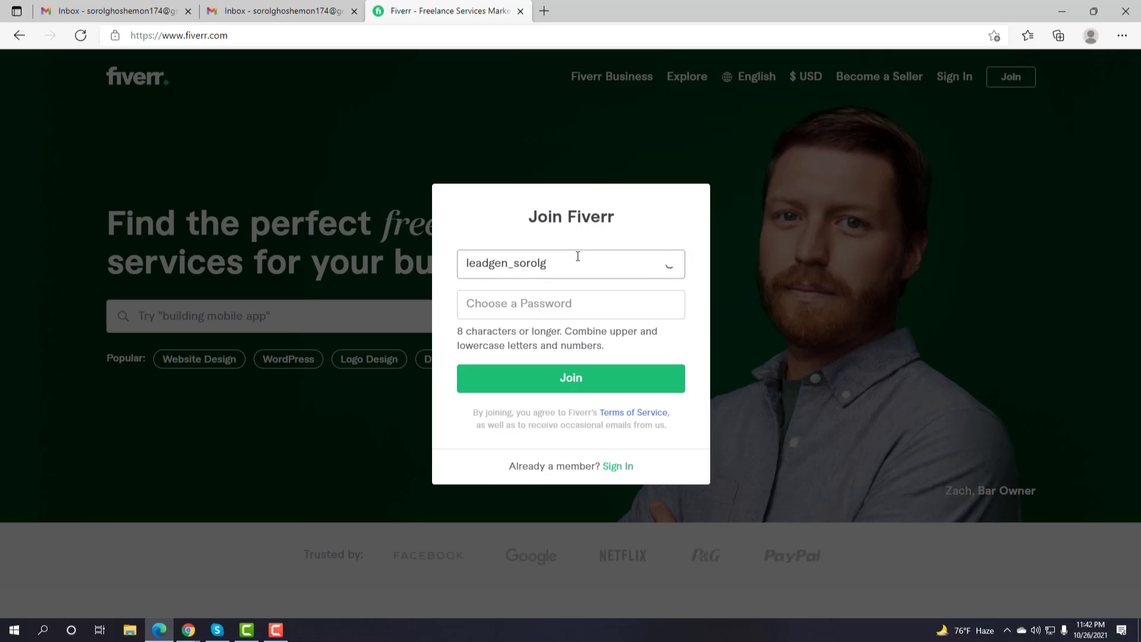
left_click(507, 250)
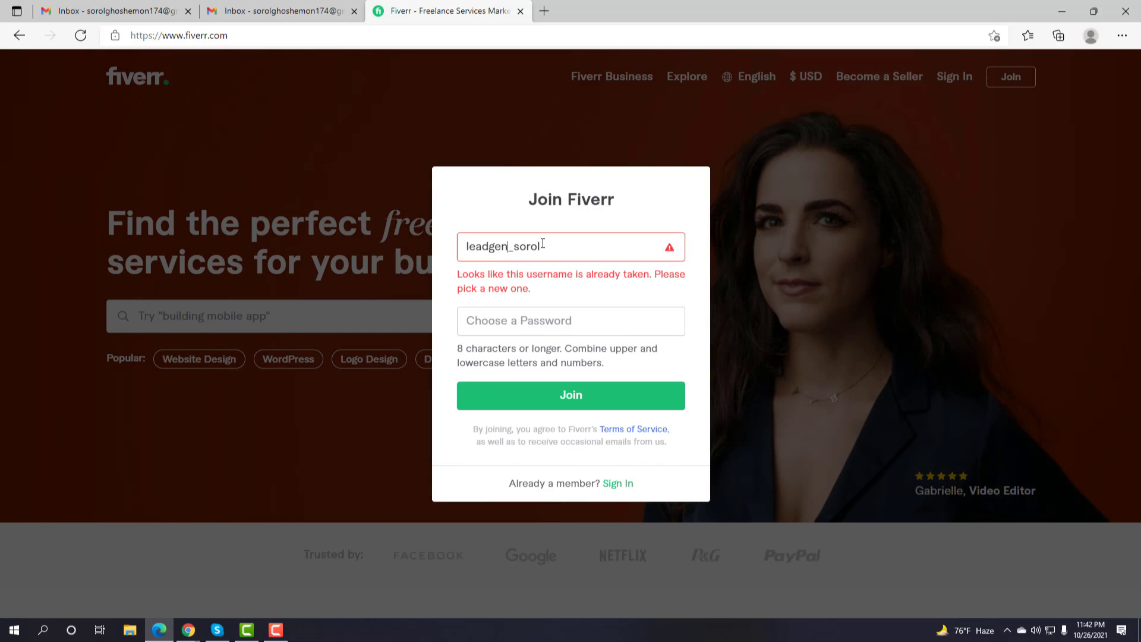
type("er")
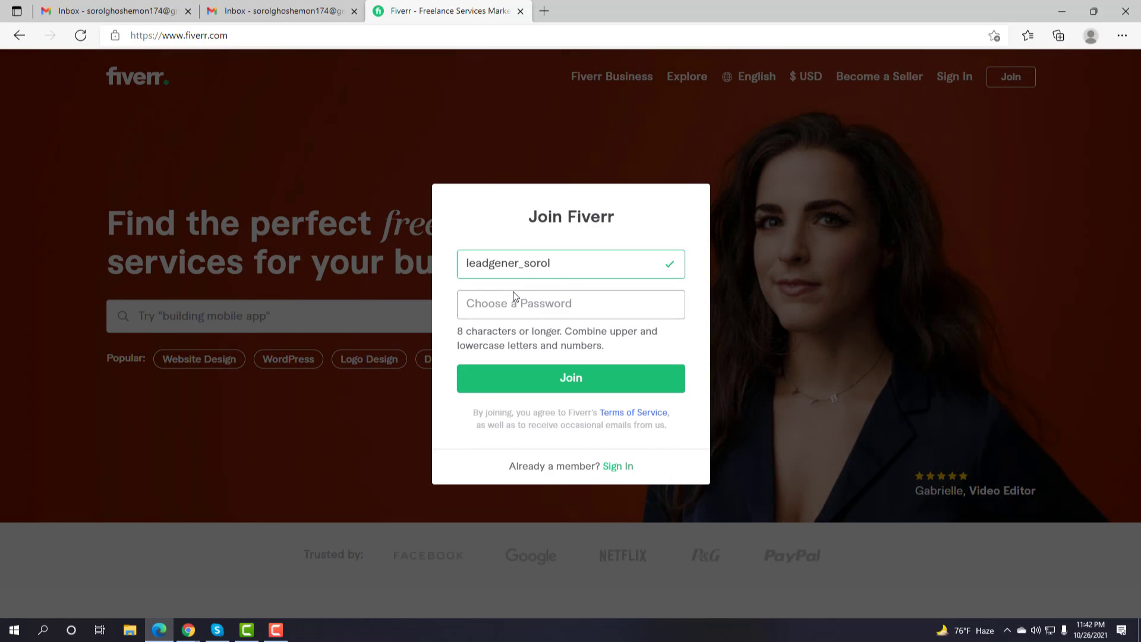
left_click(608, 272)
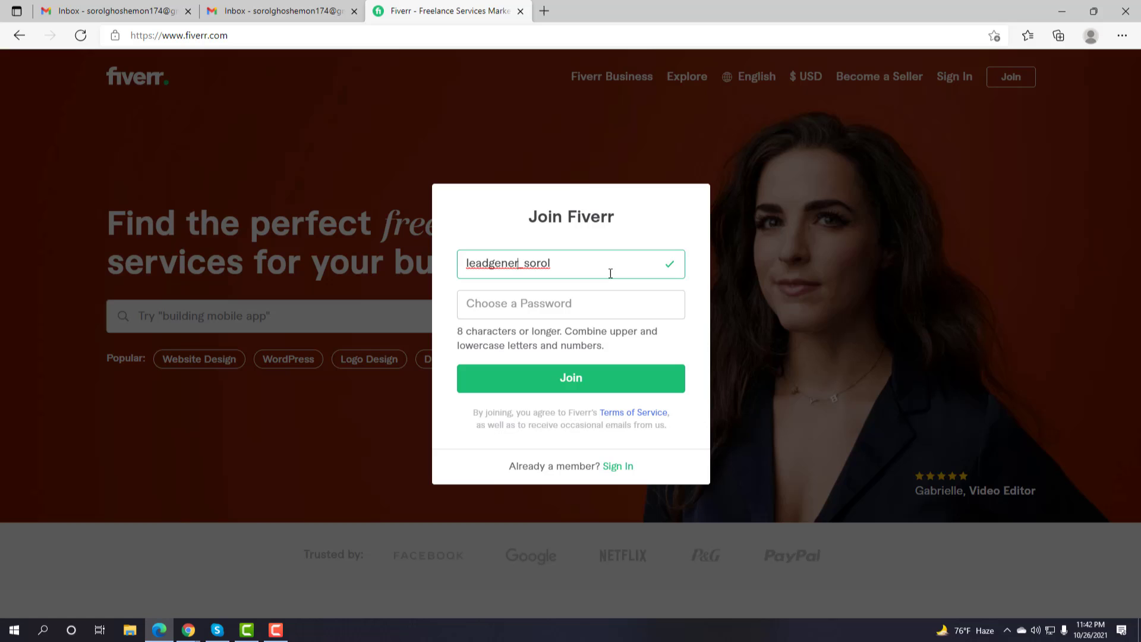
left_click(518, 265)
key("BackSpace")
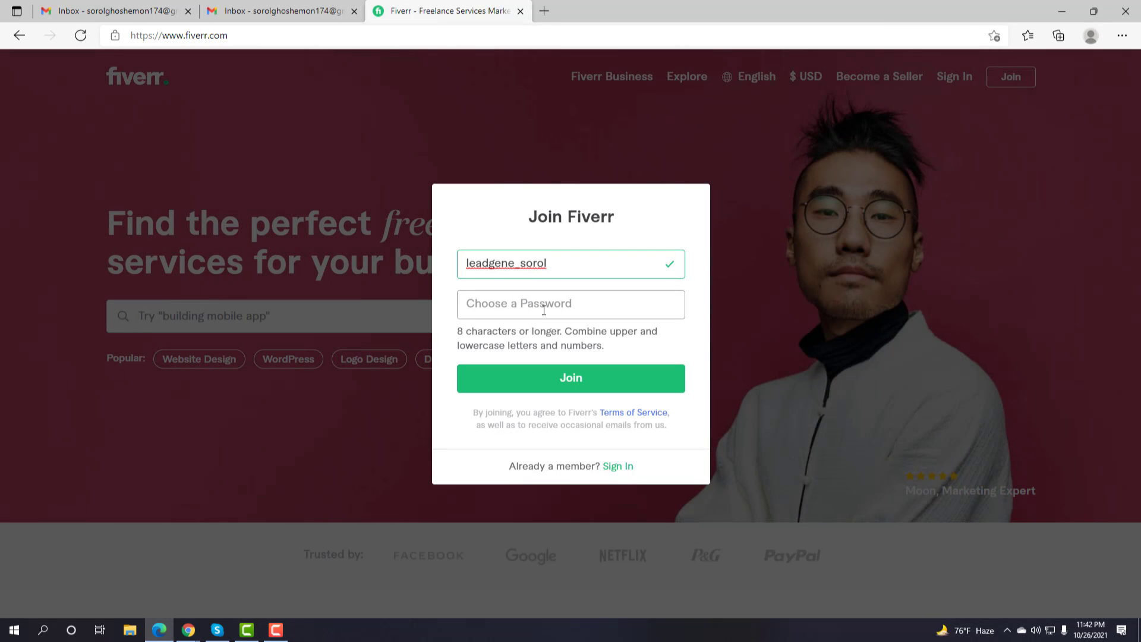
Type the account password and submit Join to create the account.
left_click(543, 310)
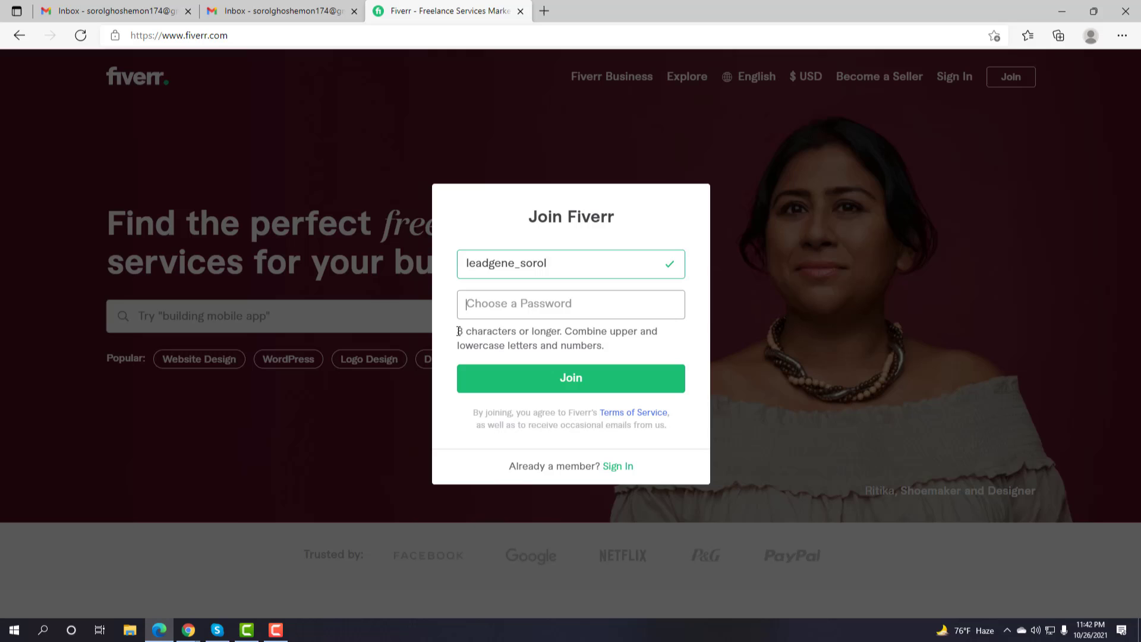
left_click_drag(456, 332, 516, 334)
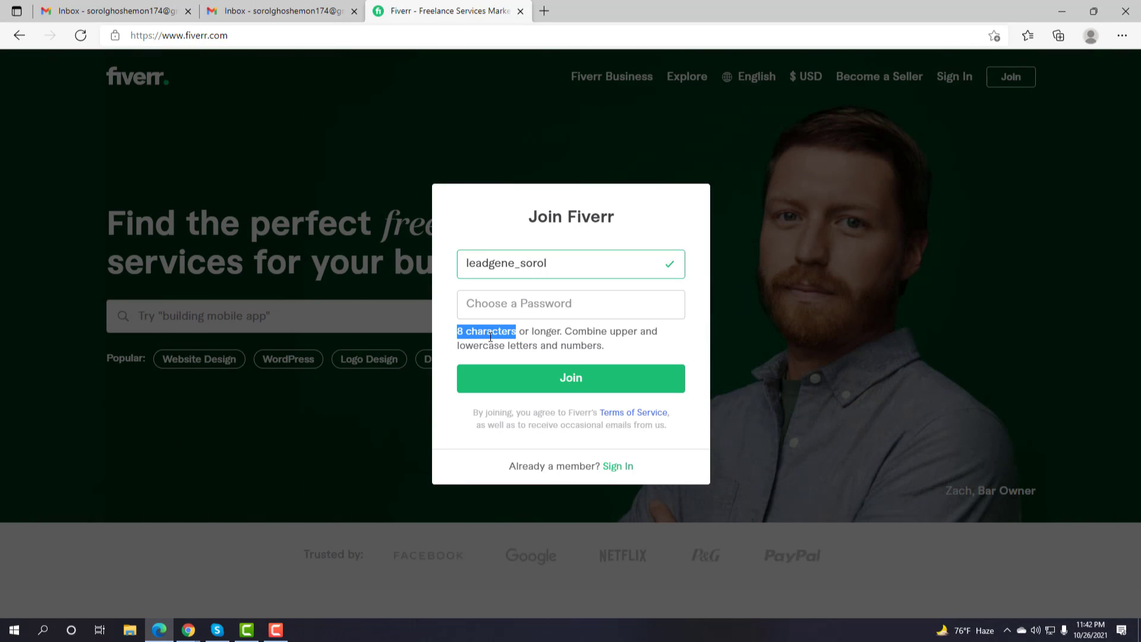
left_click(552, 310)
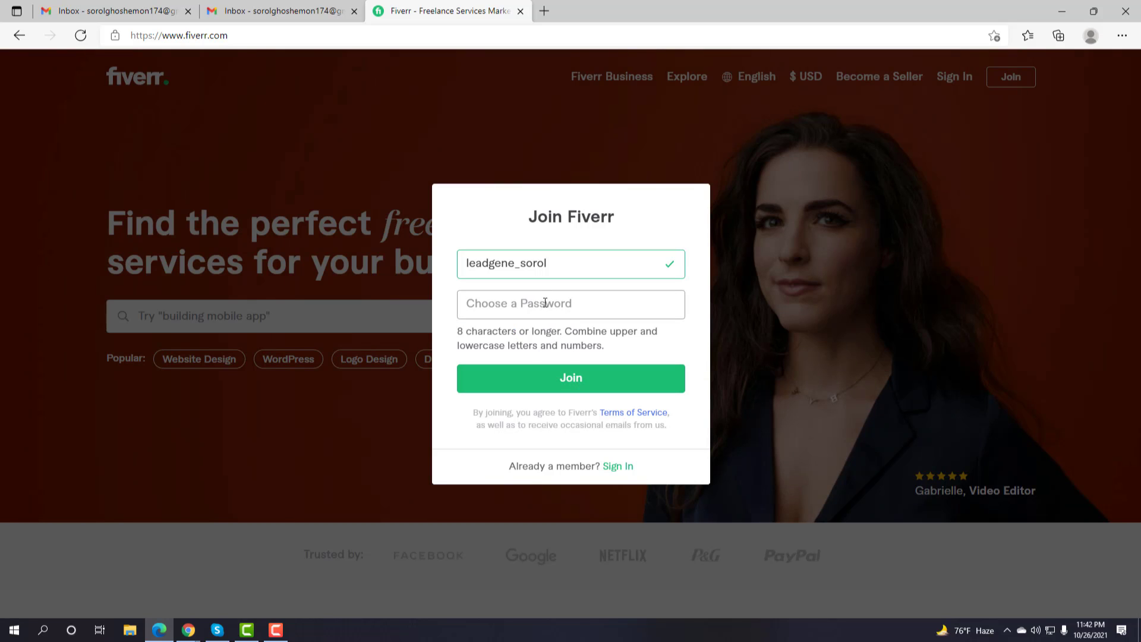
type("*****")
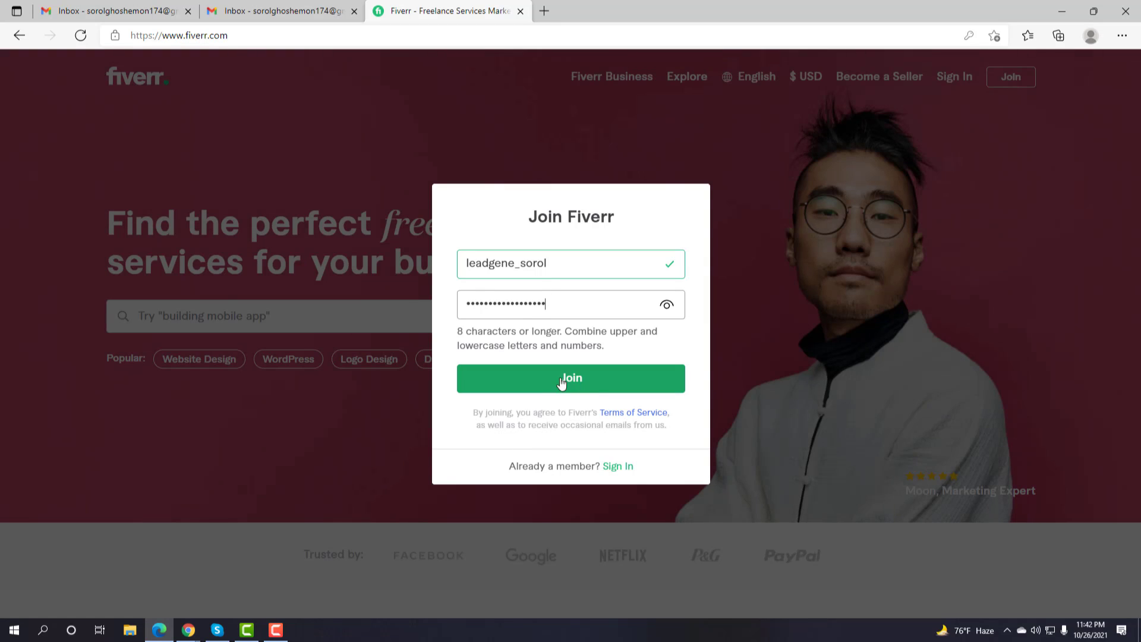
left_click(599, 385)
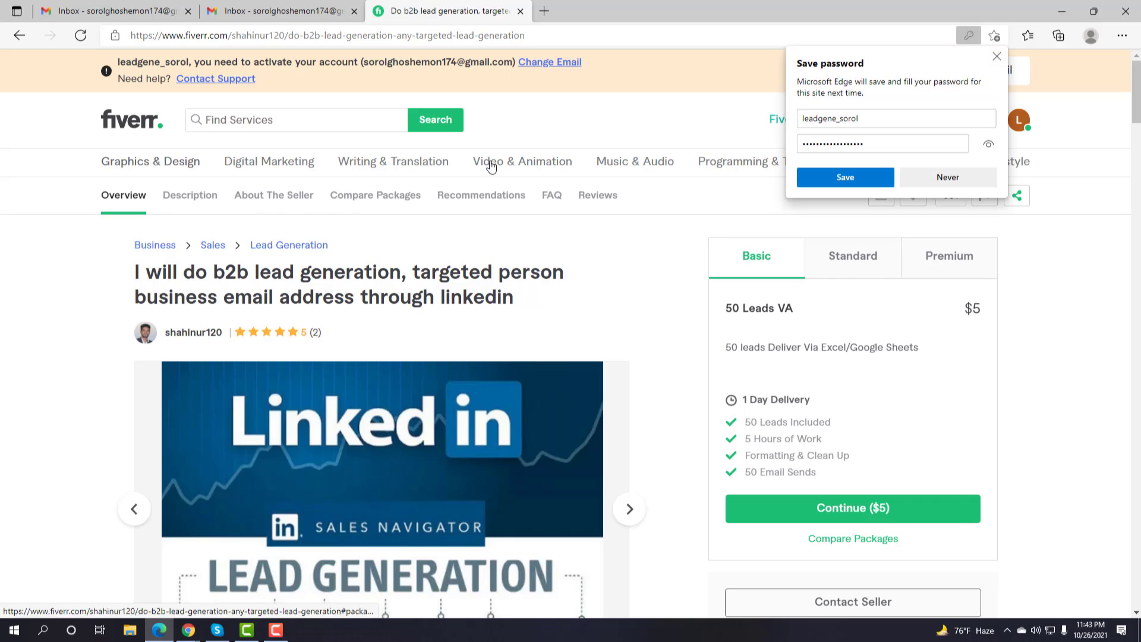
Decline saving the password in the browser and review the account-activation notice.
left_click(958, 176)
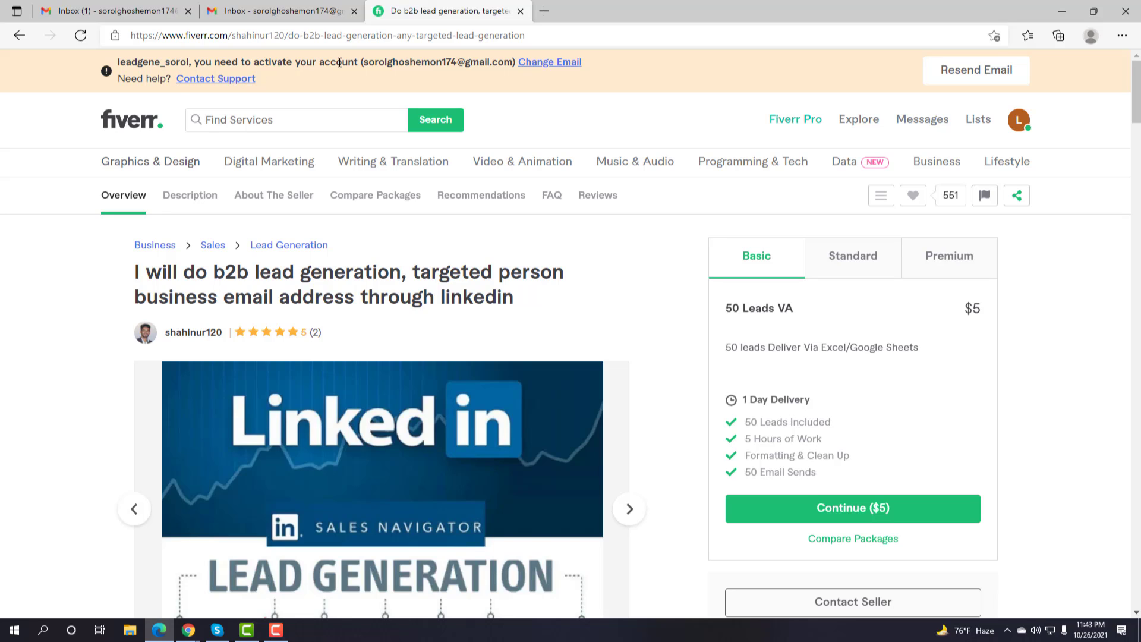
left_click_drag(362, 61, 514, 64)
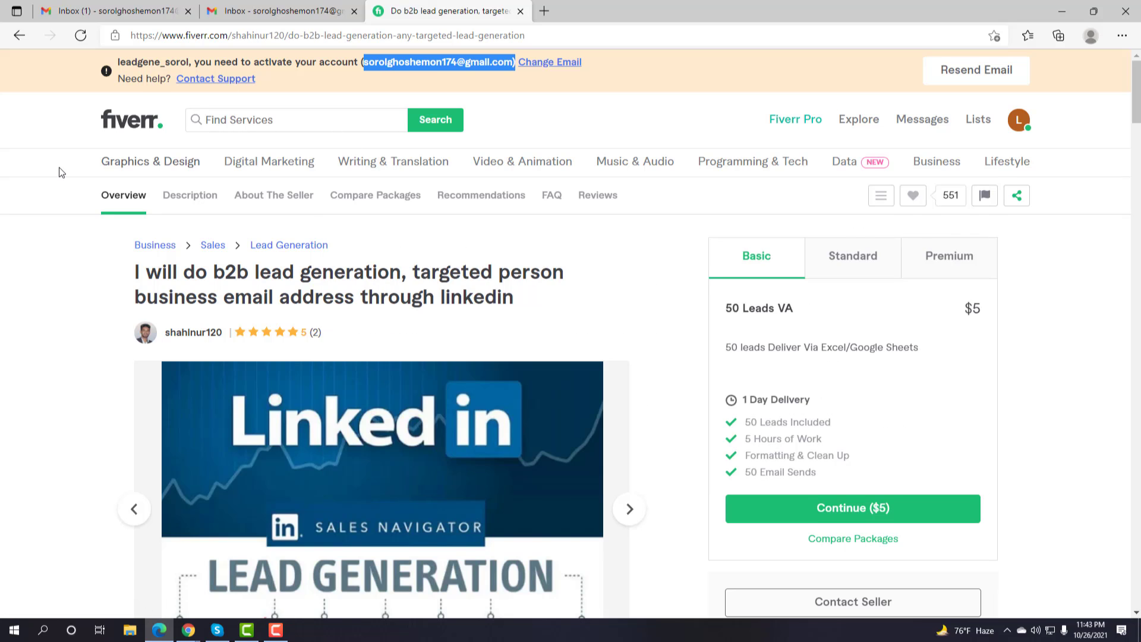
scroll(59, 168, "down", 3)
scroll(59, 170, "up", 3)
In Gmail, open the Fiverr activation e-mail and follow its Activate Your Account link.
left_click(126, 6)
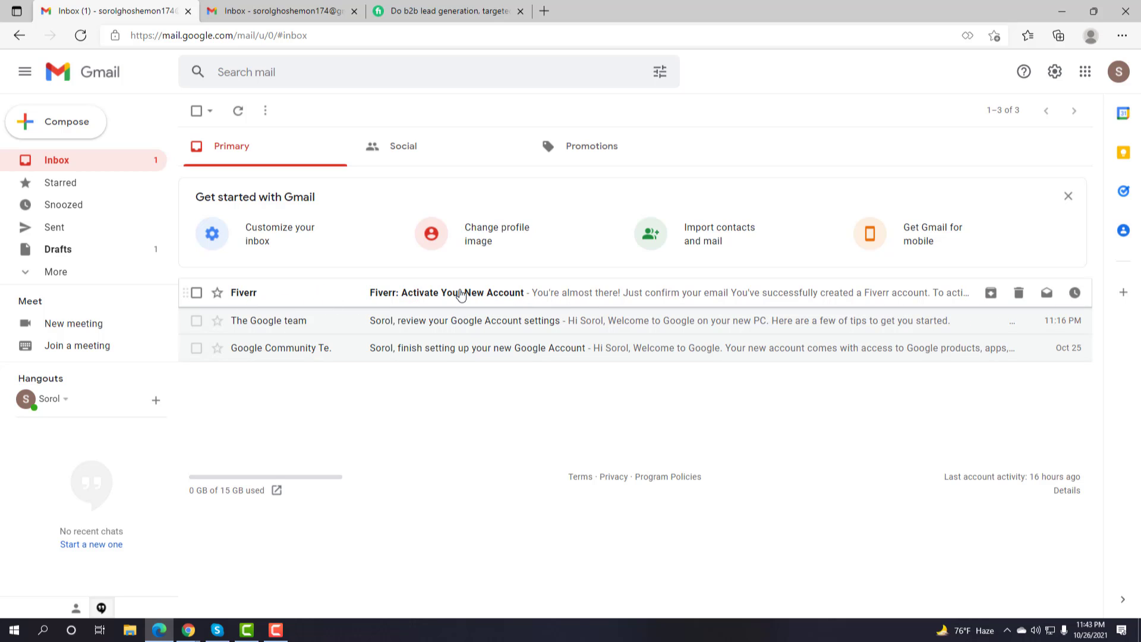
left_click(557, 293)
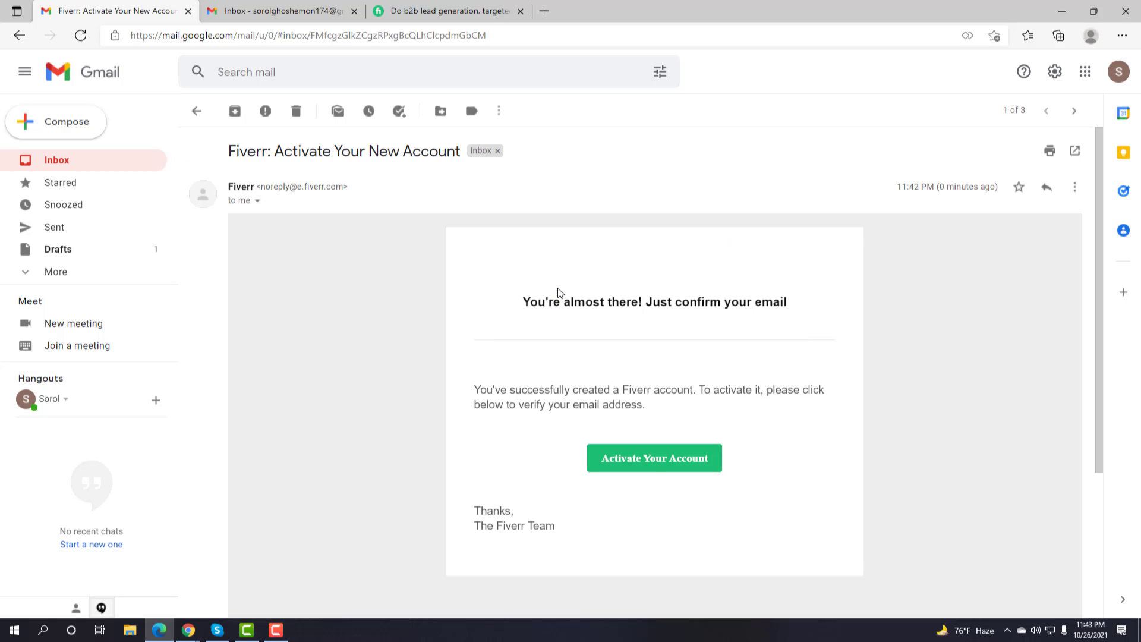
left_click(660, 463)
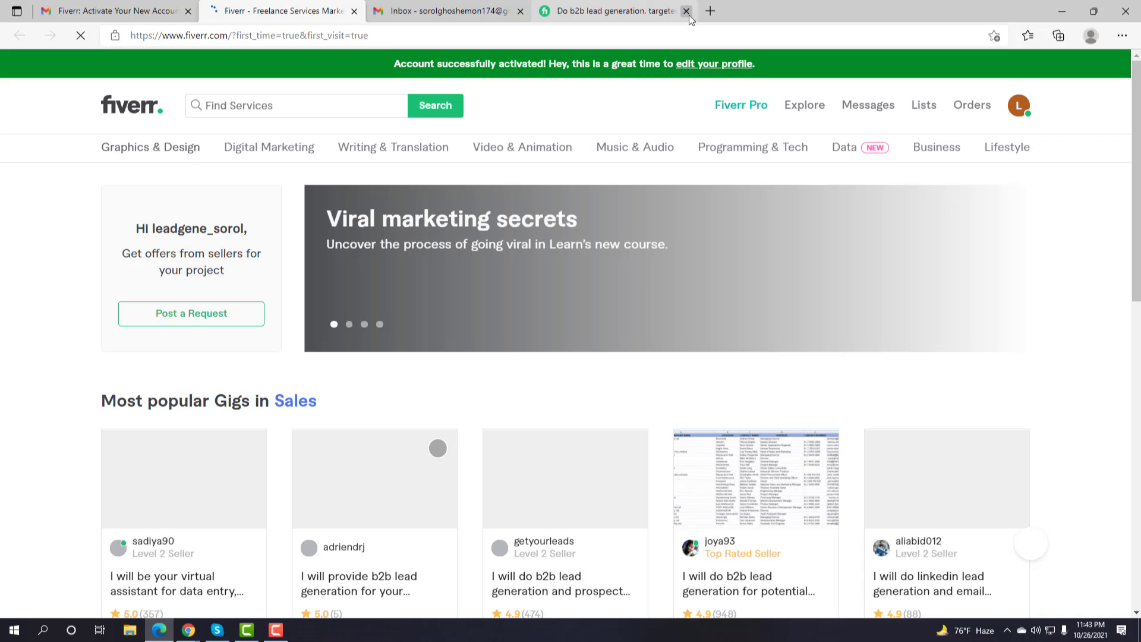
Close the old gig page and check the account activated confirmation.
left_click(687, 12)
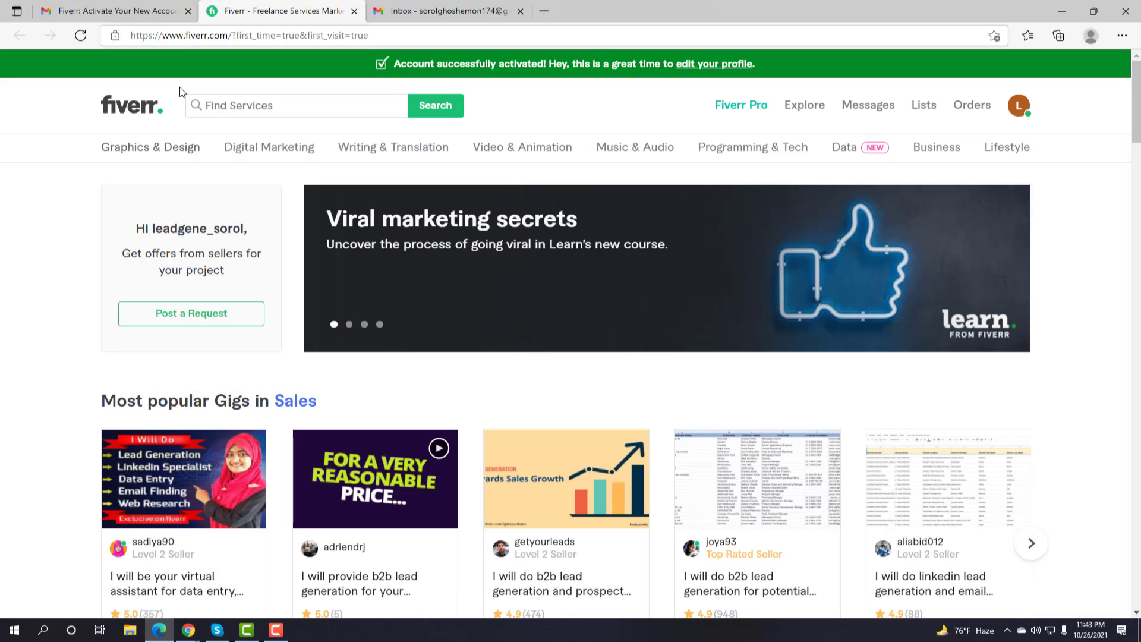
left_click_drag(757, 72, 390, 72)
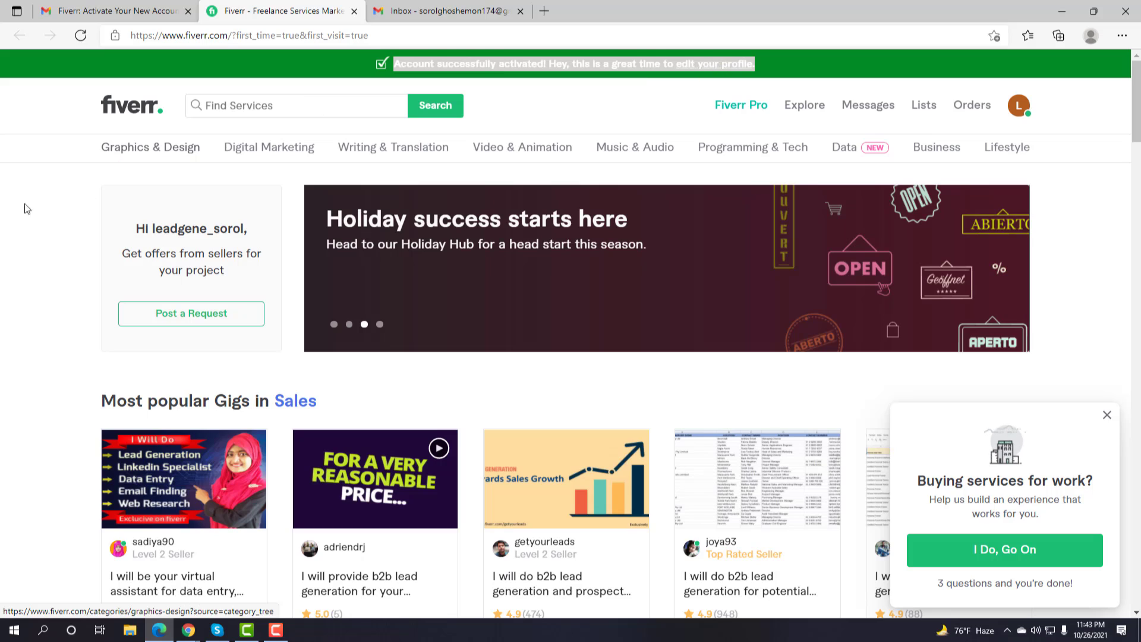
left_click(756, 79)
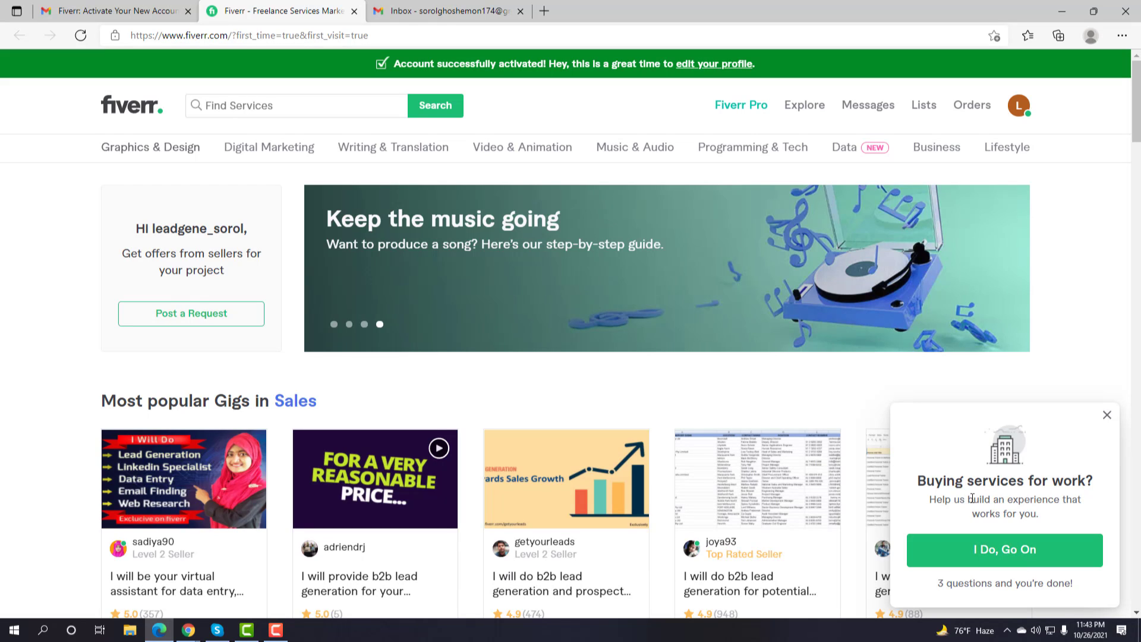
Answer the work questionnaire: organization is just me, type Startup.
left_click(1013, 552)
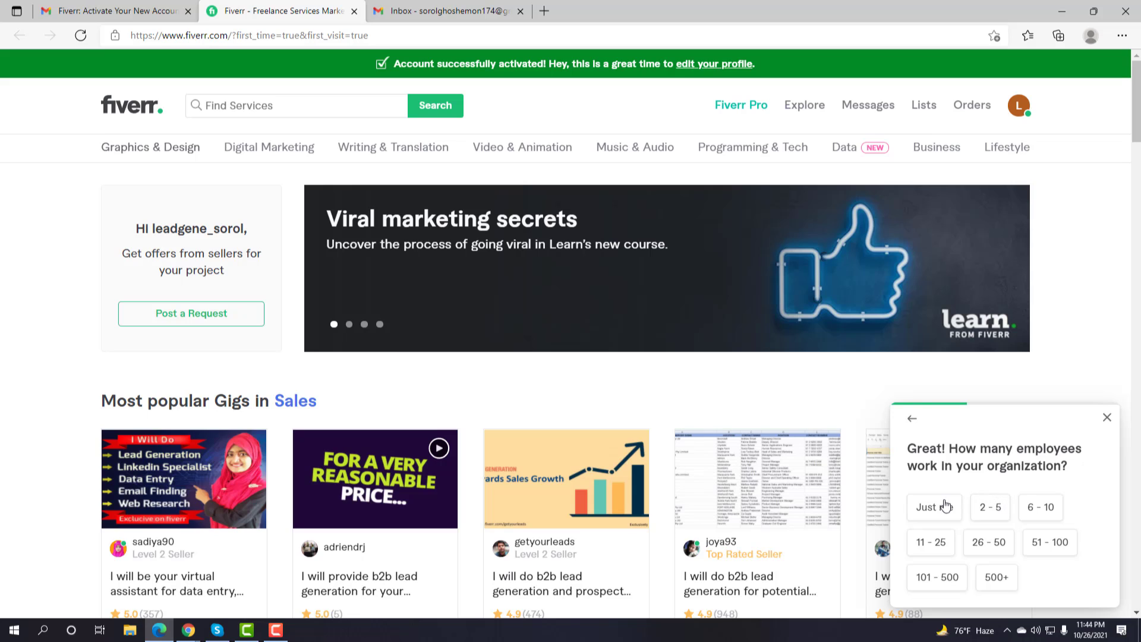
left_click(945, 505)
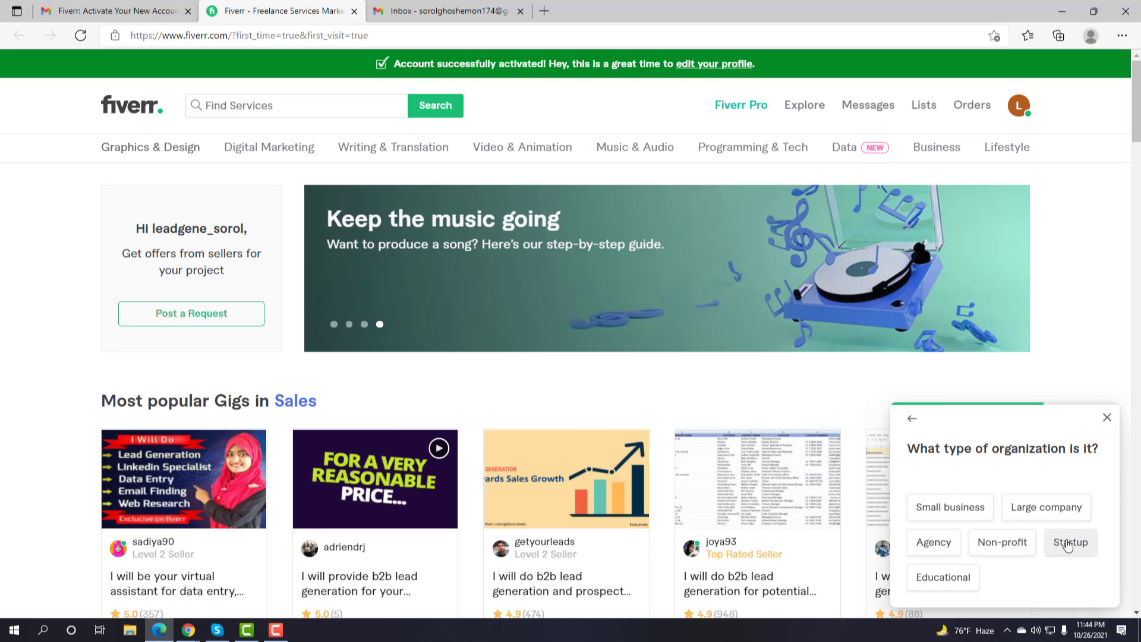
left_click(1068, 543)
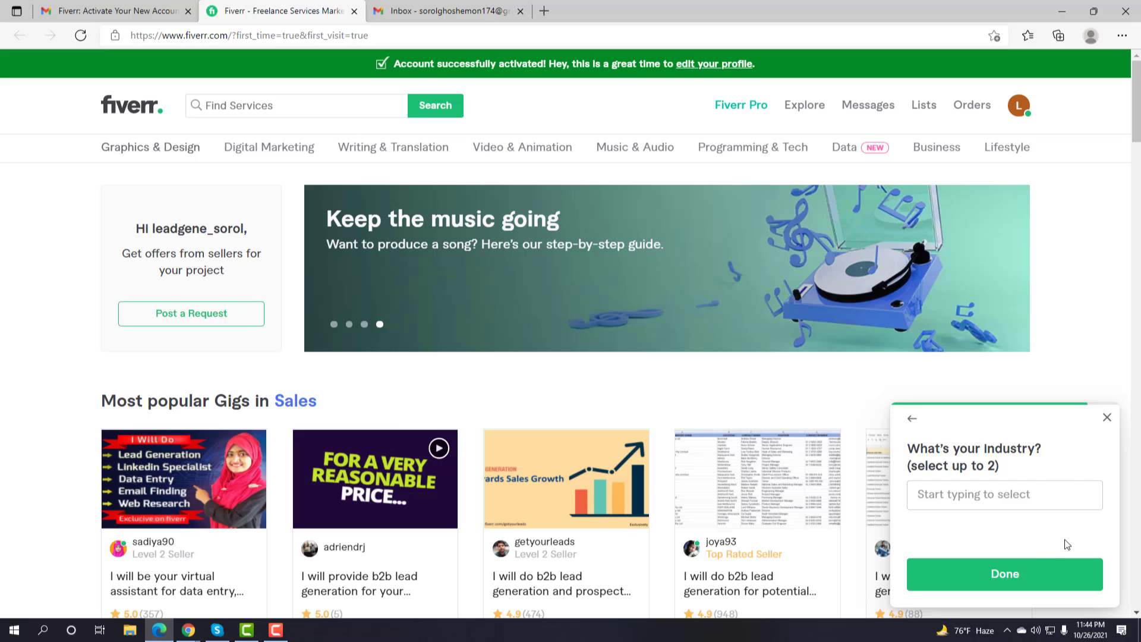
Pick Building and Marketing & Advertising as industries and confirm with Done.
left_click(976, 495)
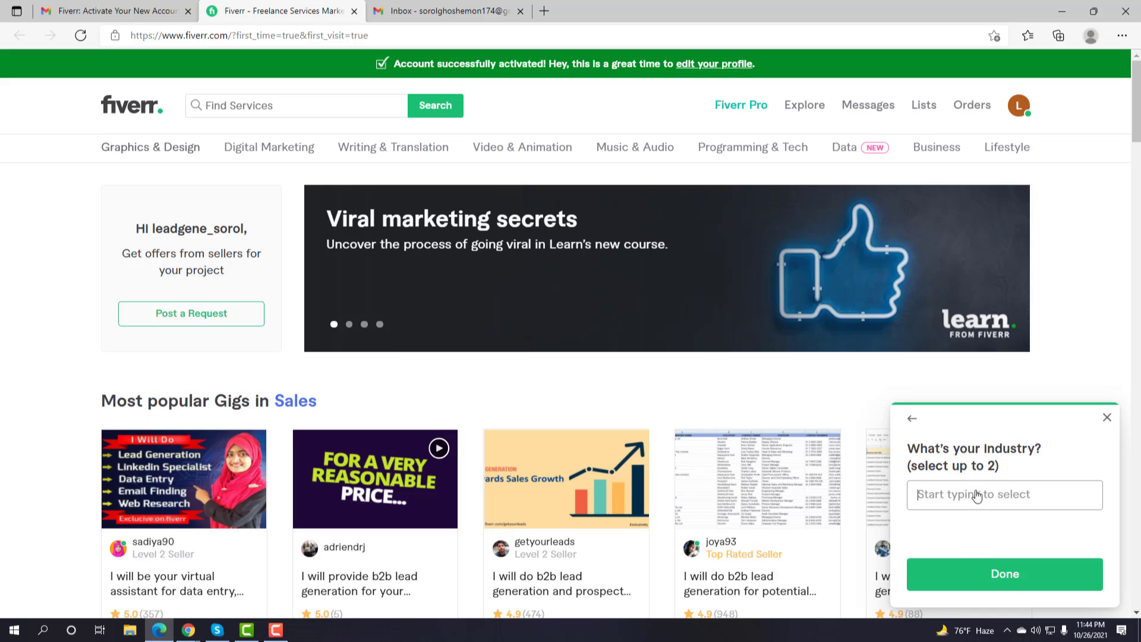
type("B2B")
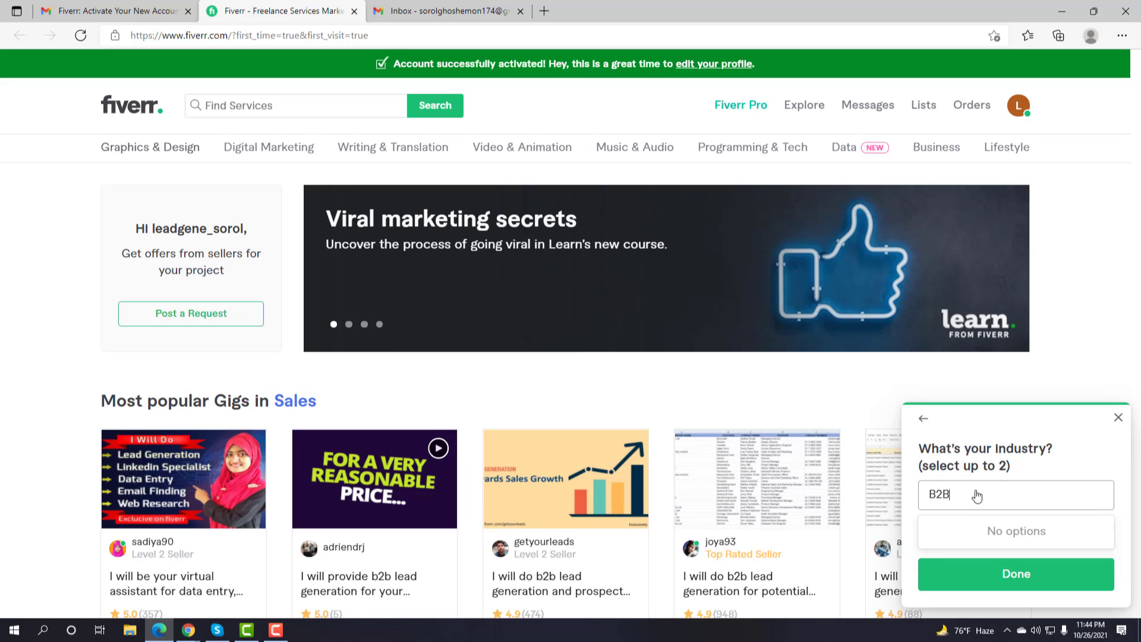
key("BackSpace")
key("BackSpace")
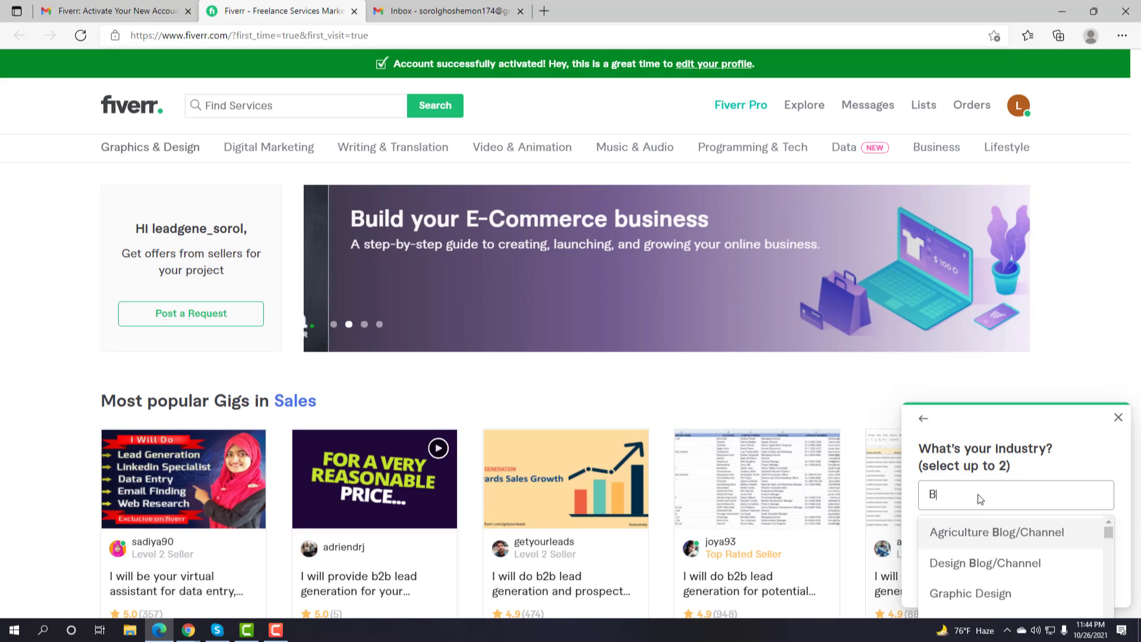
scroll(997, 555, "down", 4)
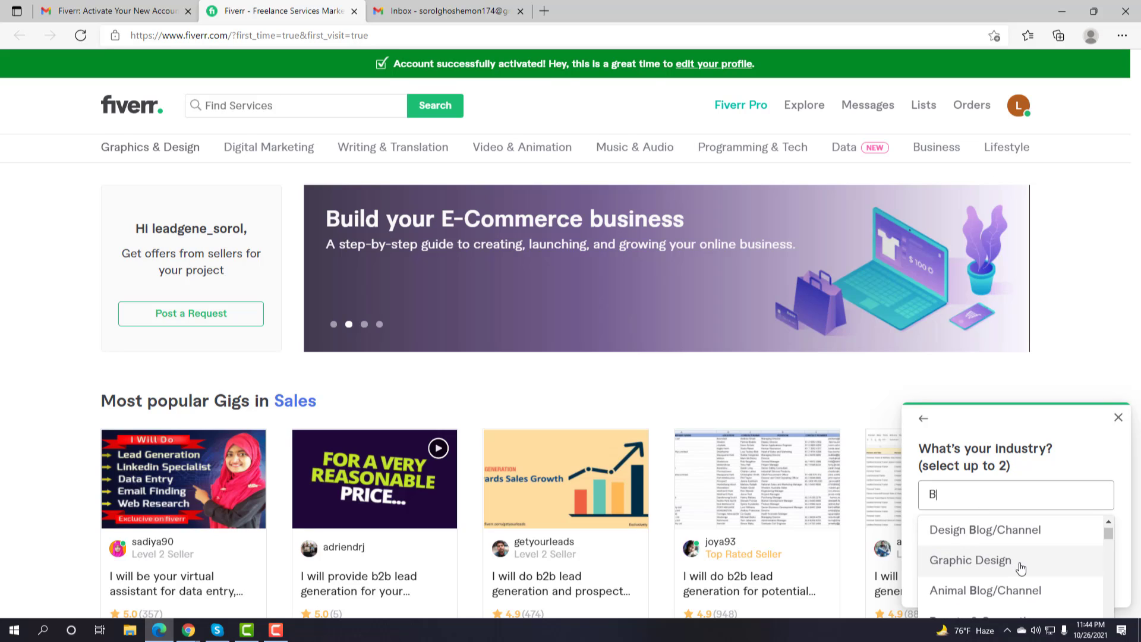
scroll(1003, 571, "down", 4)
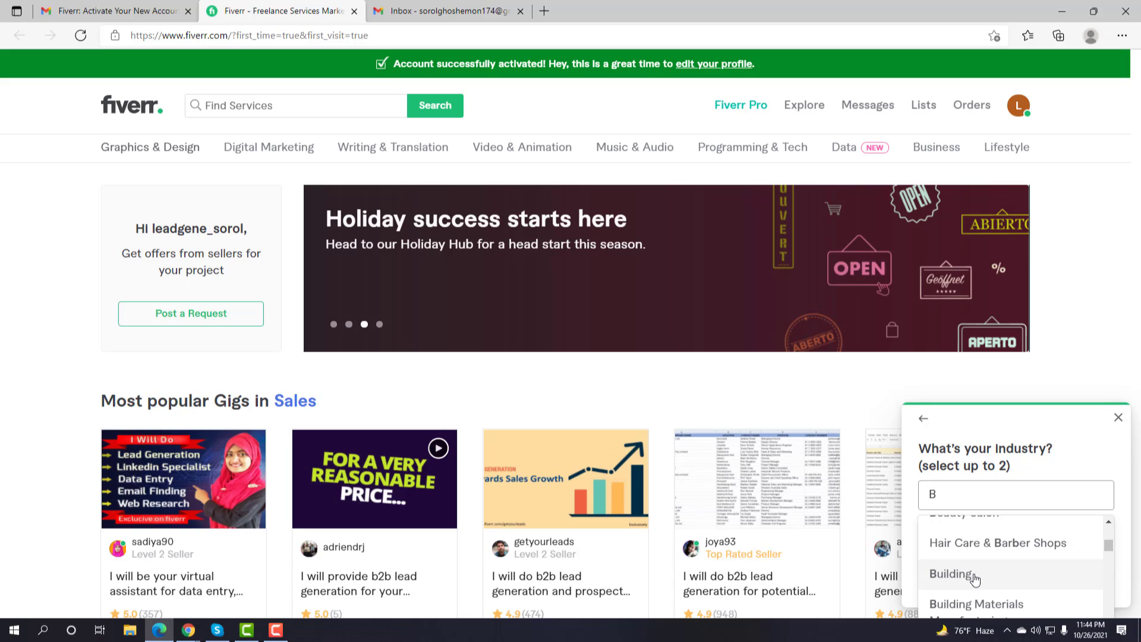
left_click(973, 577)
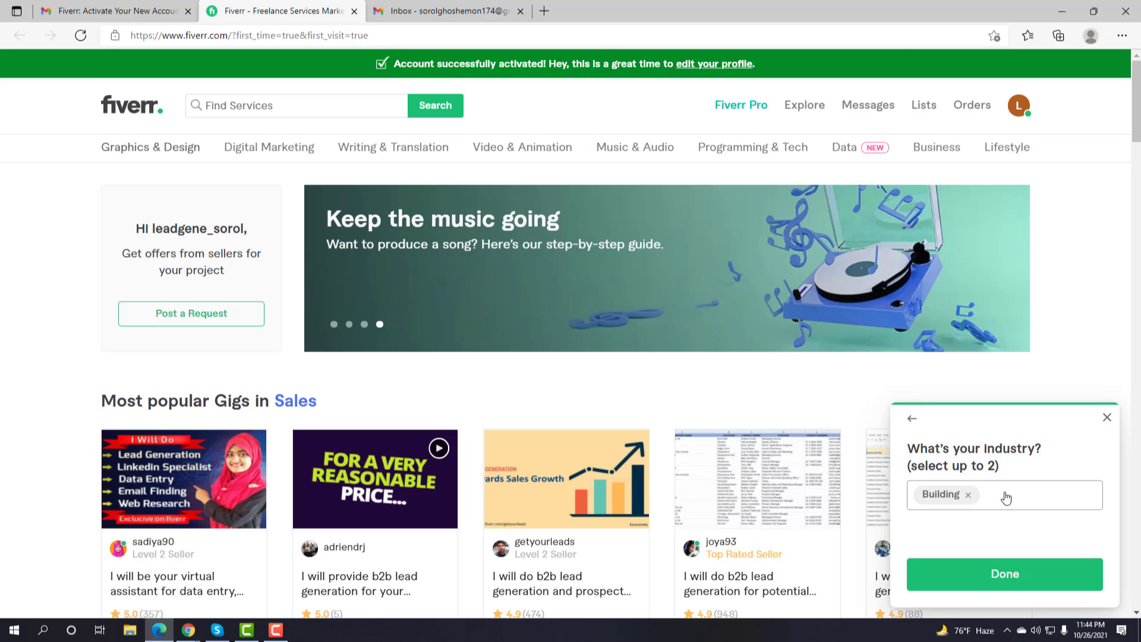
left_click(1007, 498)
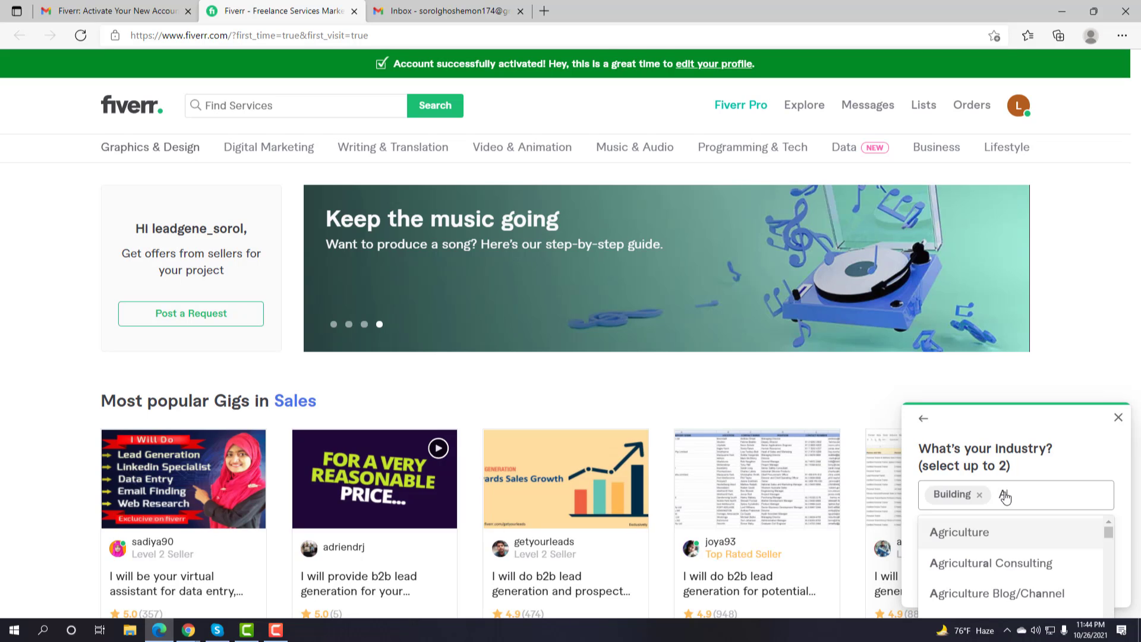
type("Adve")
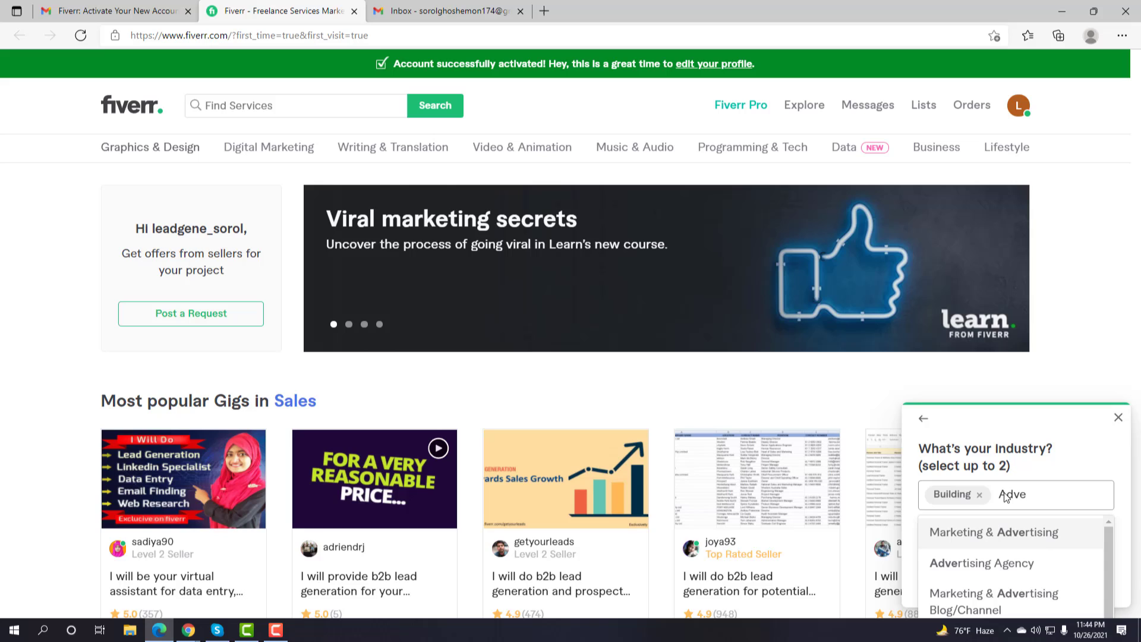
left_click(1008, 535)
scroll(987, 526, "down", 1)
scroll(987, 526, "down", 2)
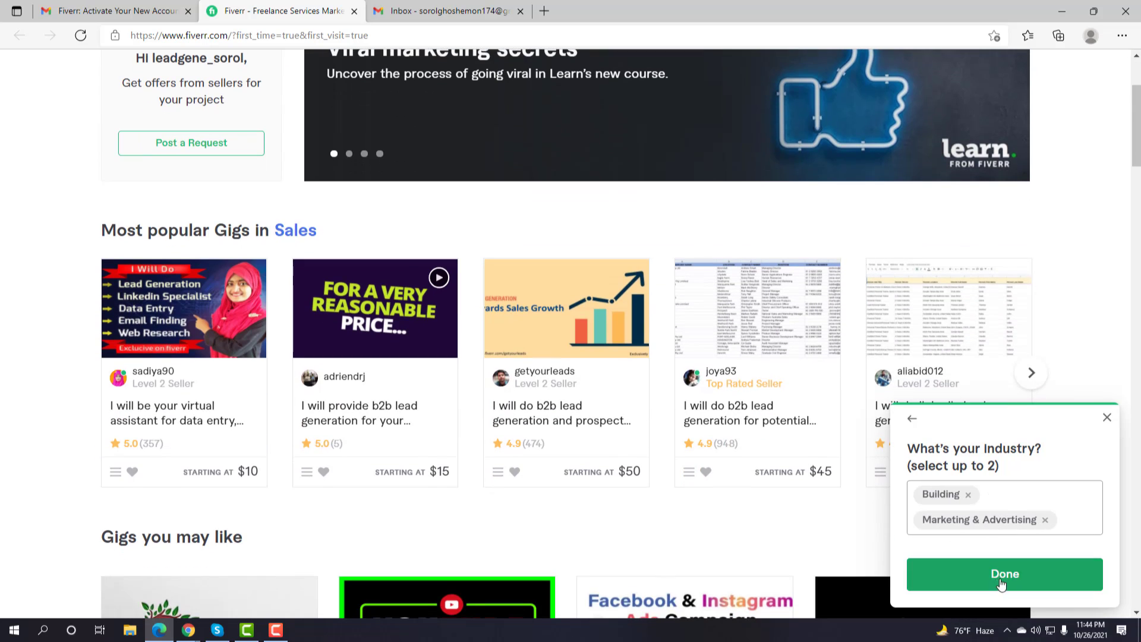
left_click(1004, 573)
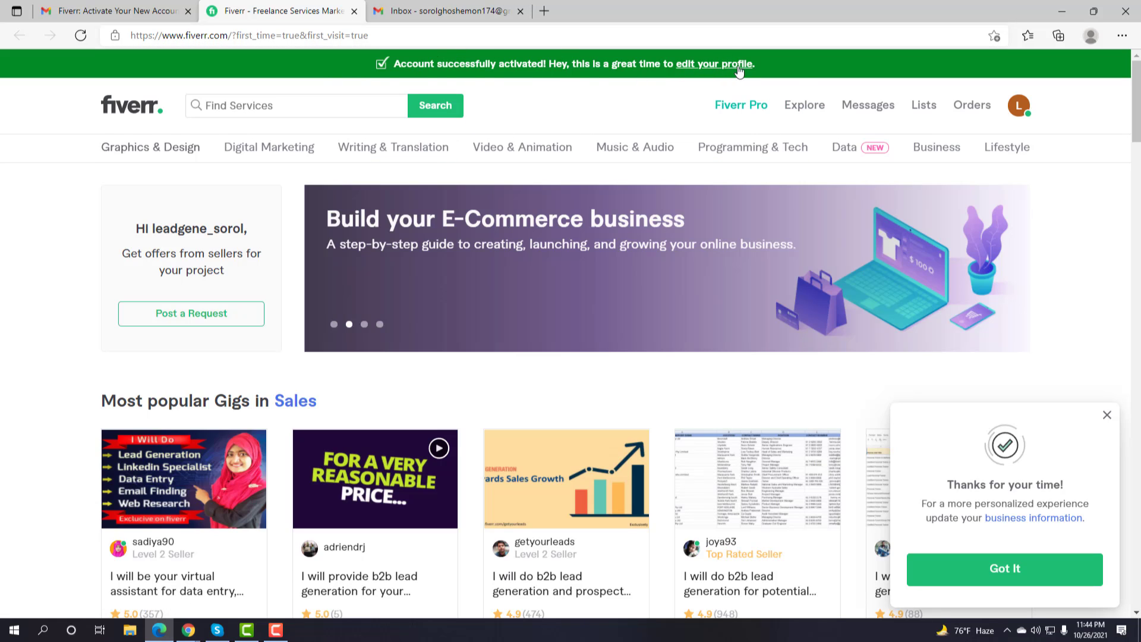
From 'edit your profile', enter the user's full name in Full Name and save changes.
left_click(706, 66)
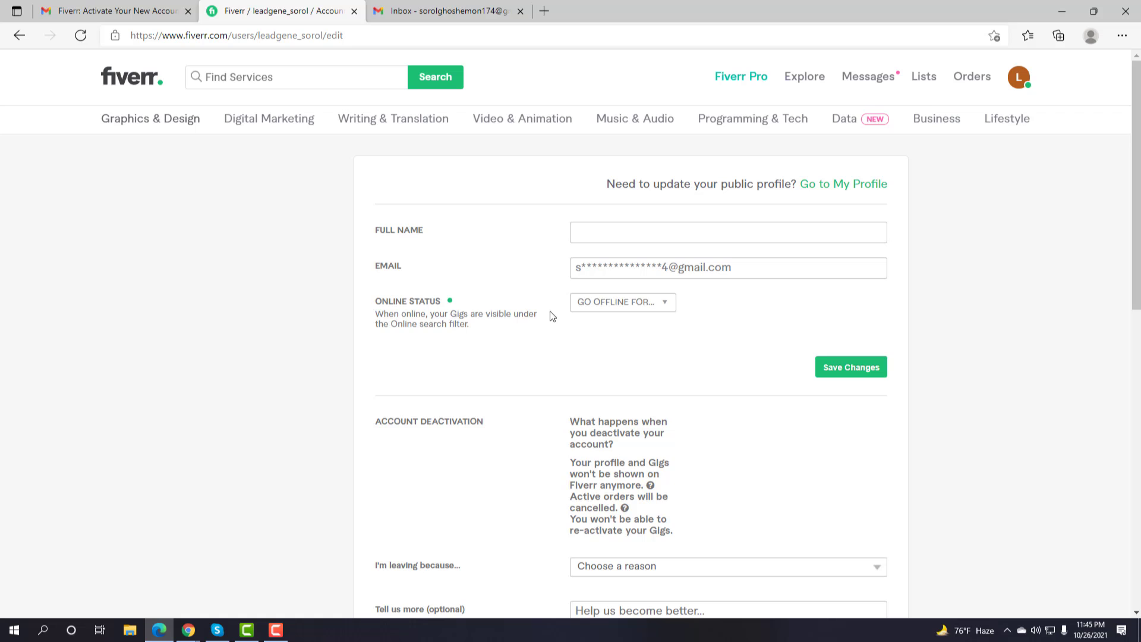
scroll(553, 316, "down", 1)
scroll(552, 330, "up", 1)
left_click(401, 231)
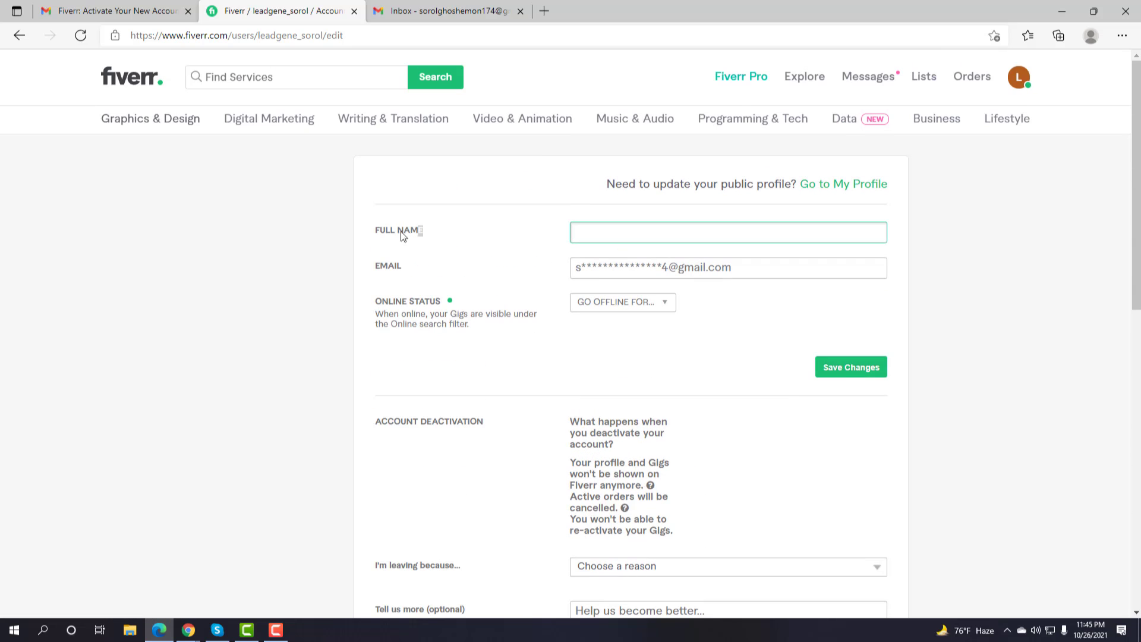
left_click(525, 261)
left_click(634, 230)
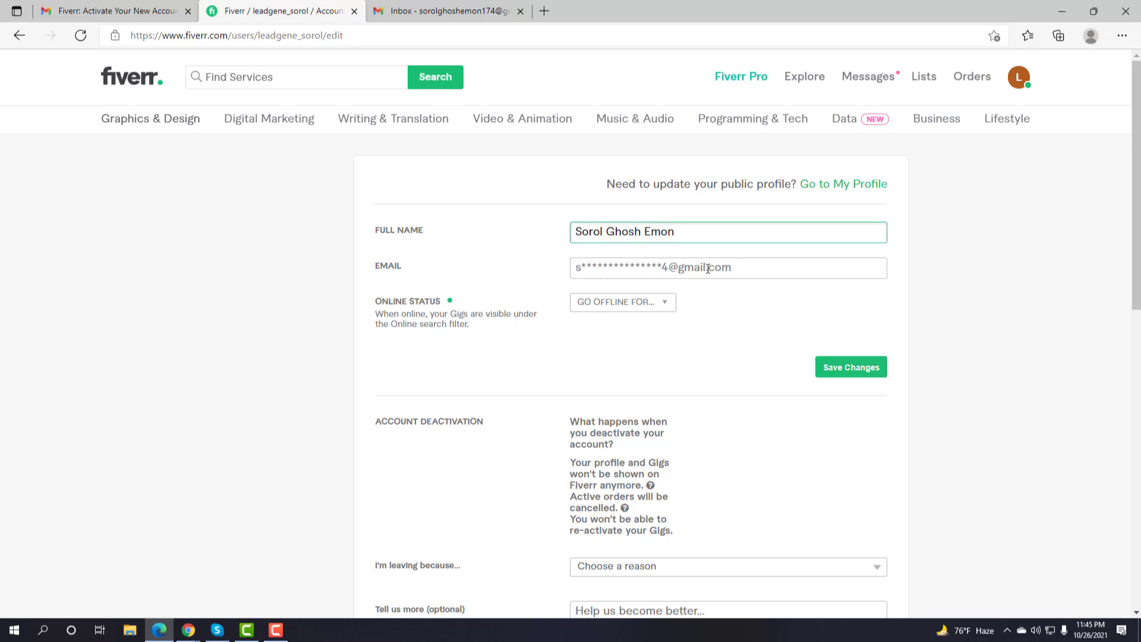
scroll(655, 219, "down", 2)
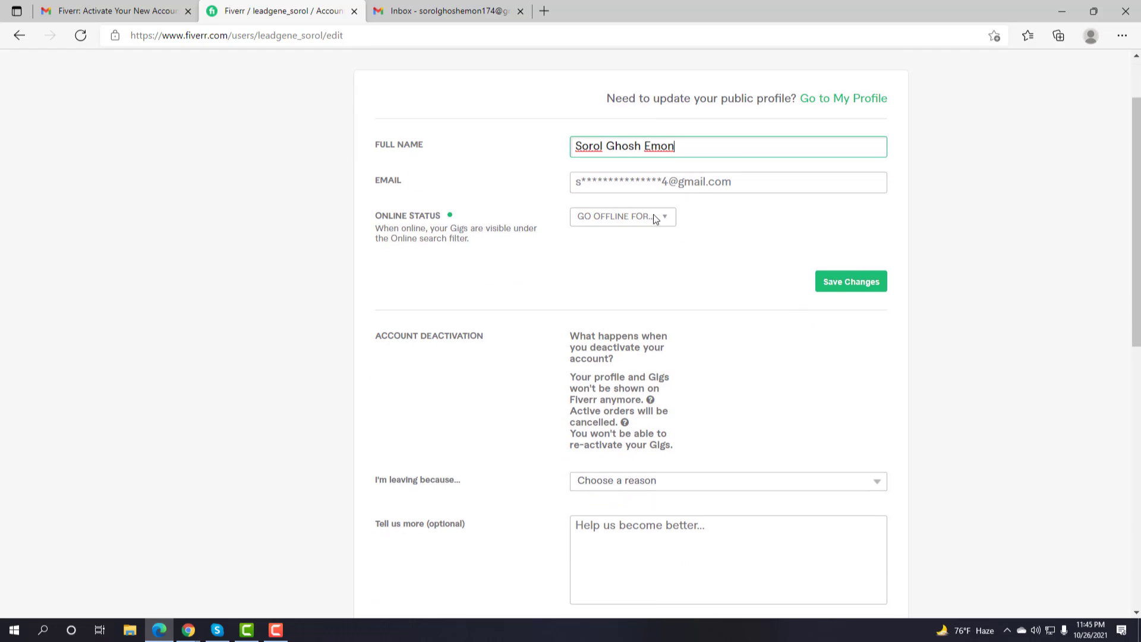
scroll(704, 231, "down", 2)
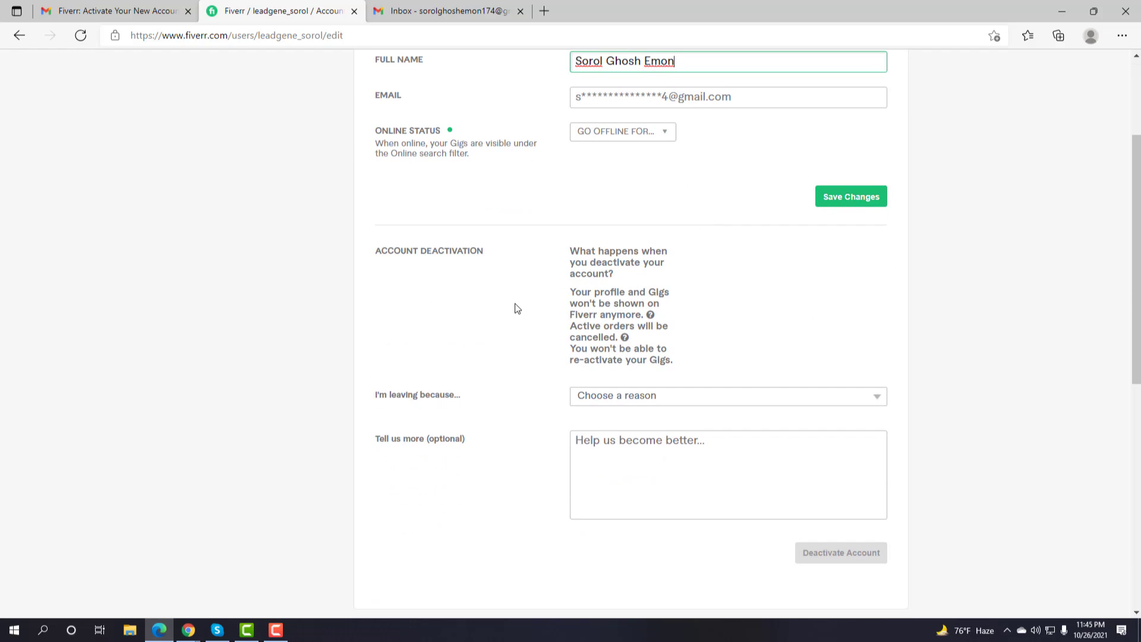
scroll(612, 306, "down", 4)
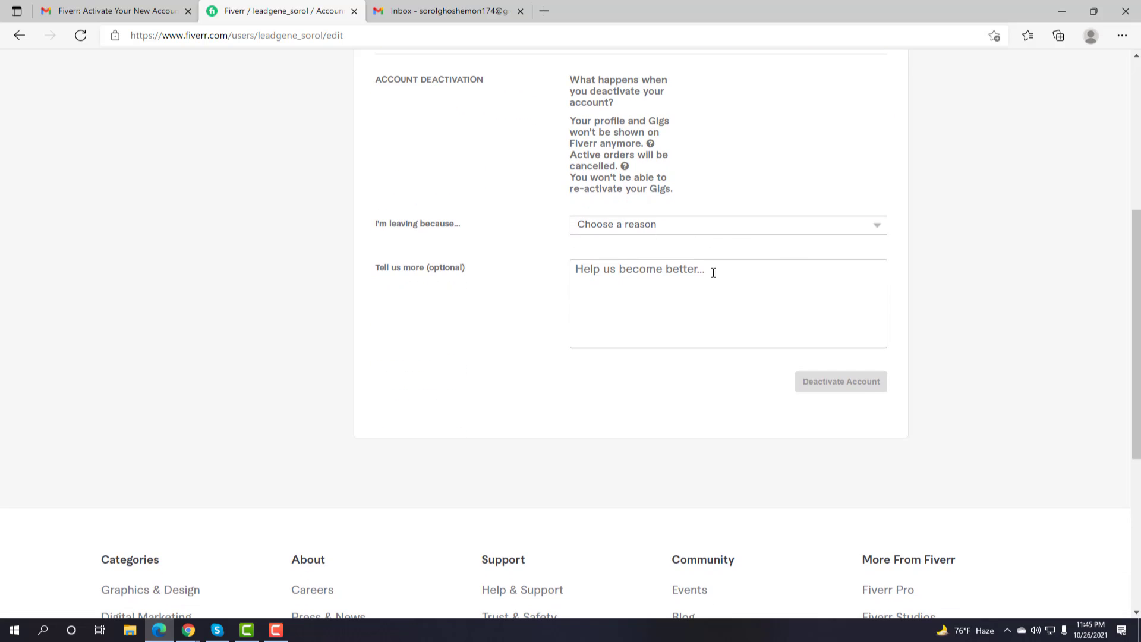
scroll(546, 395, "up", 8)
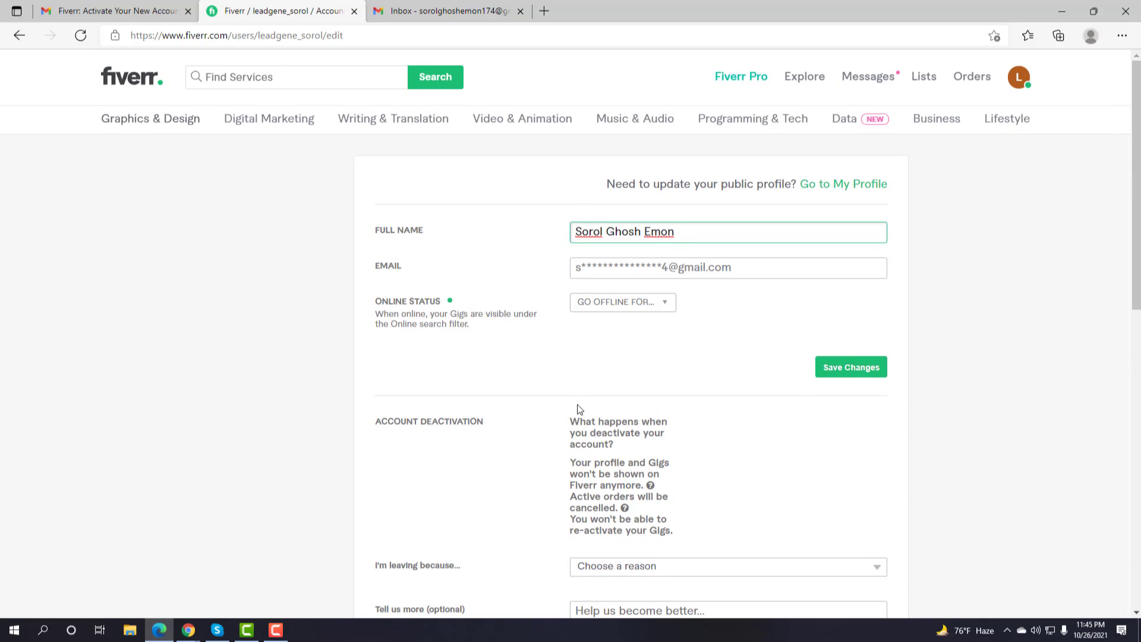
left_click(859, 374)
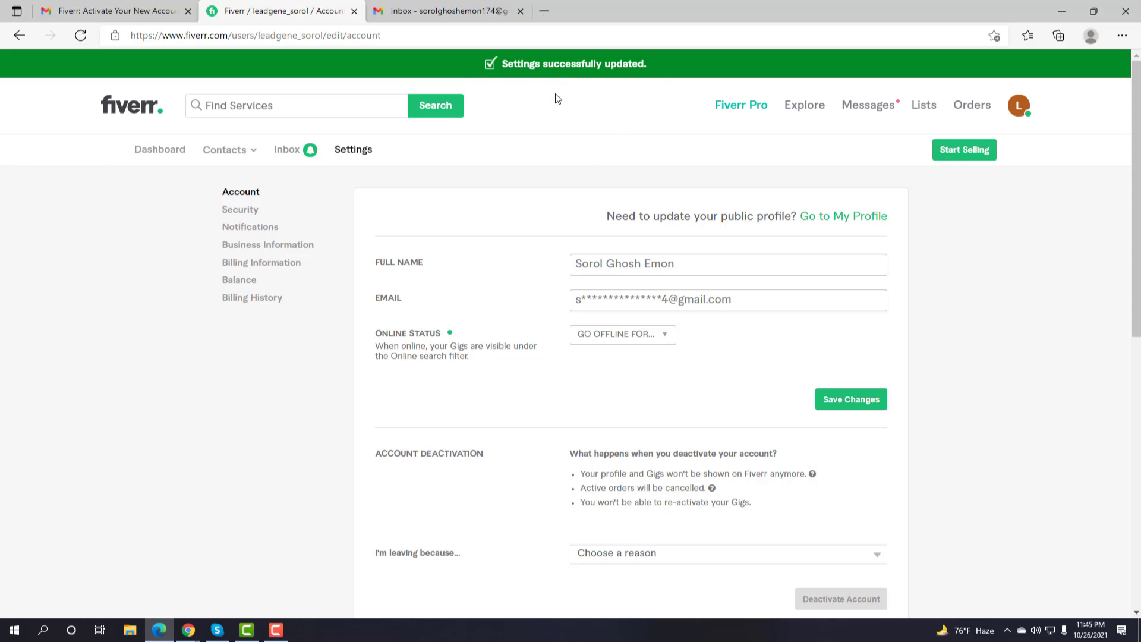
Choose Profile from the avatar menu to view the seller's own profile page.
left_click(1017, 113)
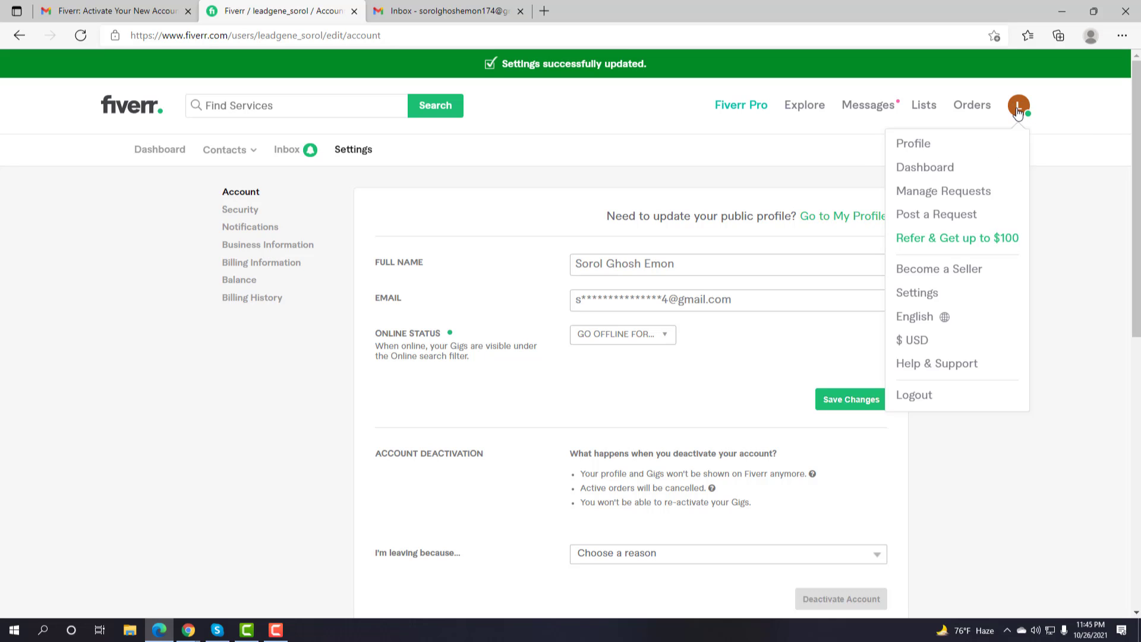
left_click(912, 145)
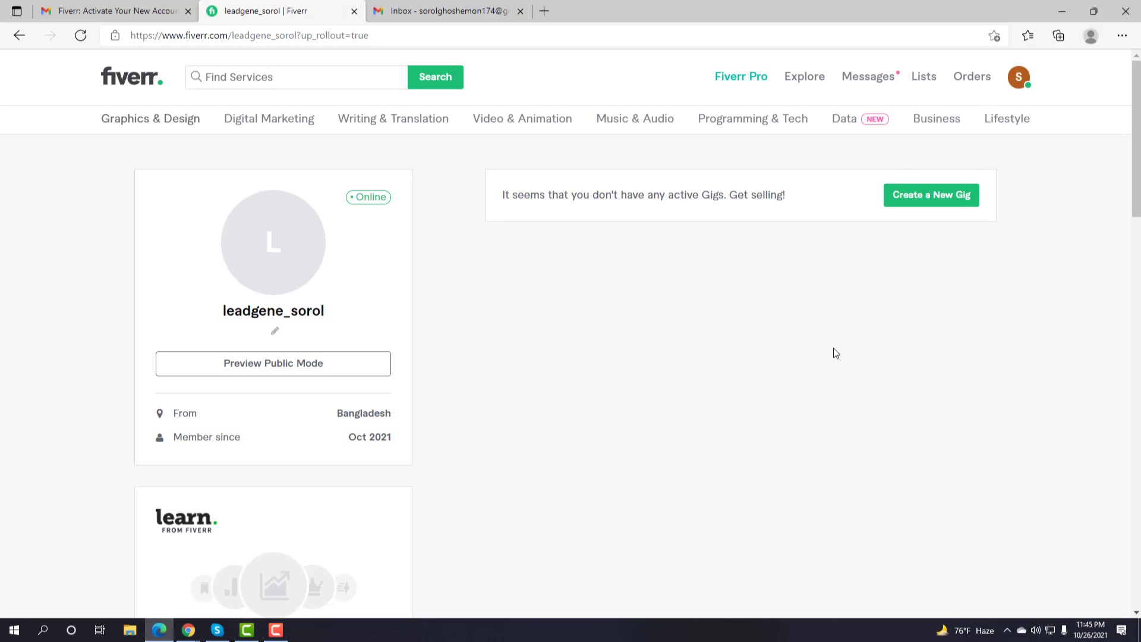
scroll(553, 364, "down", 5)
scroll(524, 364, "up", 6)
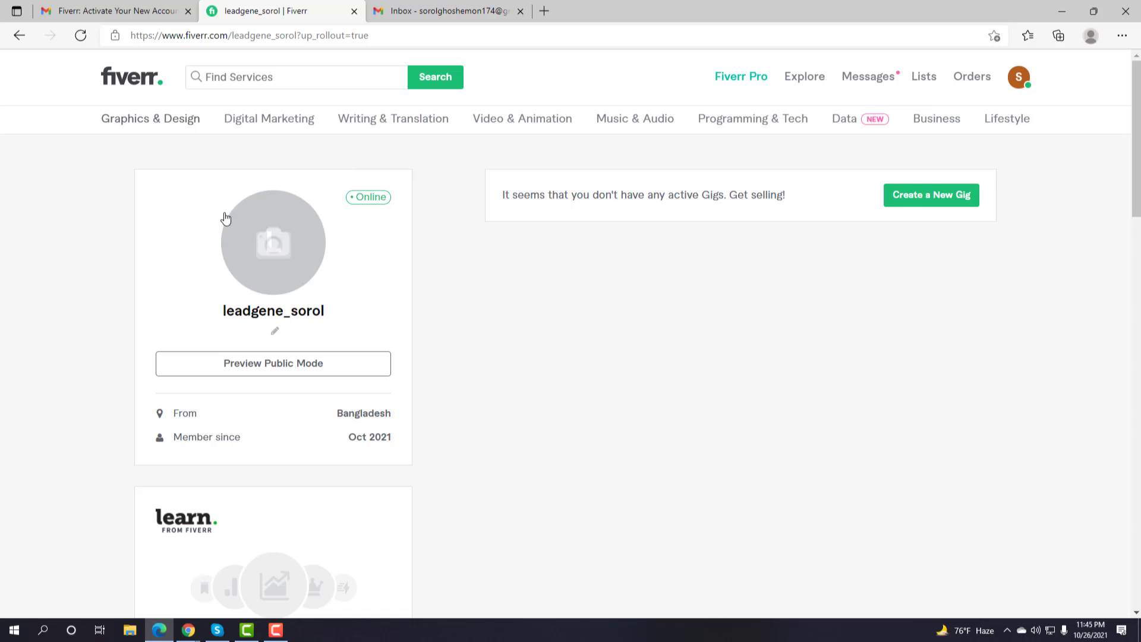
Upload the background-removed removebg PNG from Downloads as the profile photo.
left_click(268, 263)
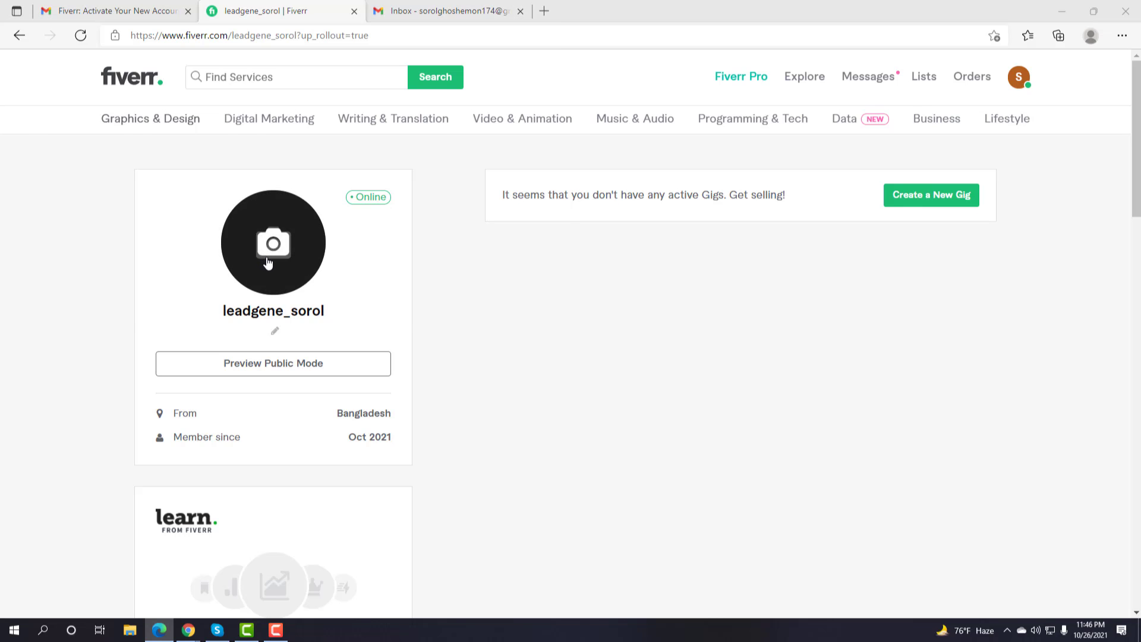
left_click(48, 175)
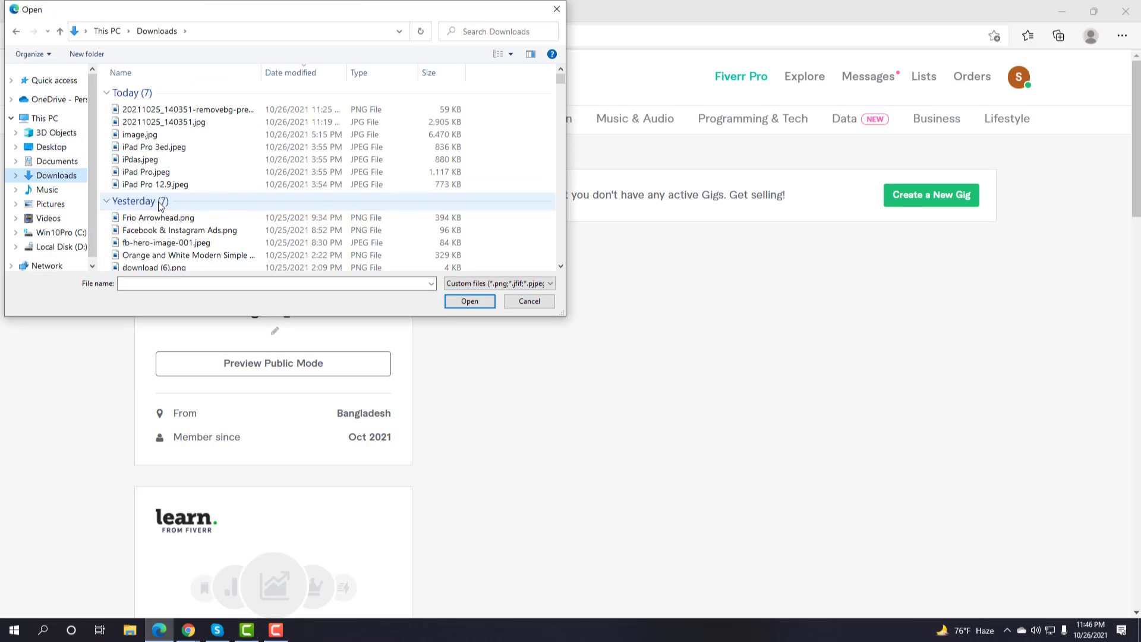
left_click(162, 110)
left_click(470, 301)
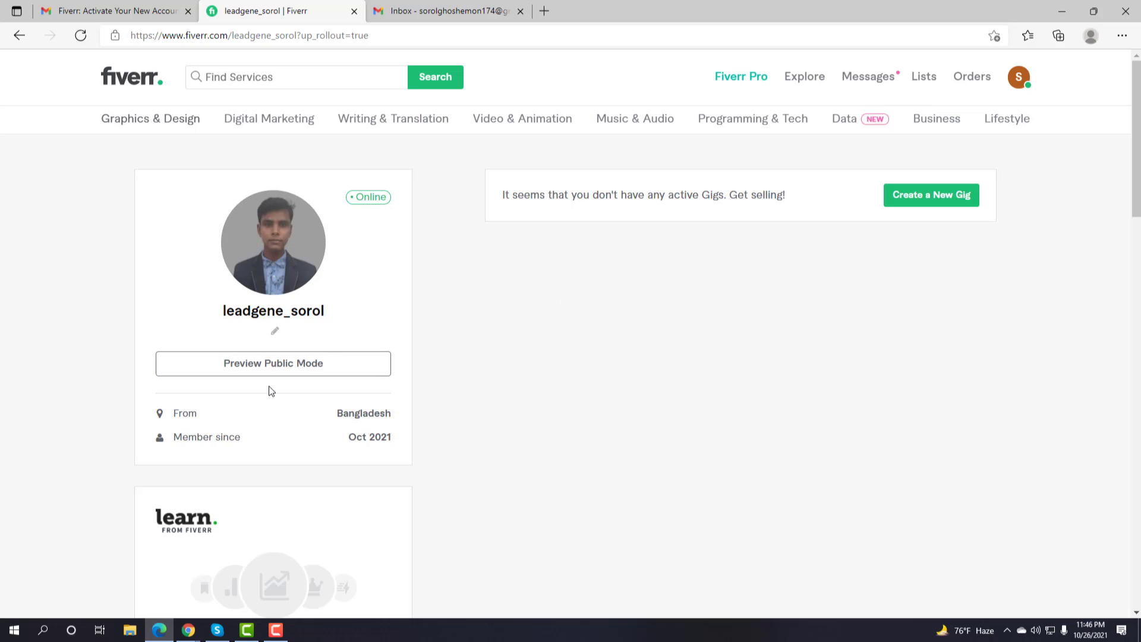
Open the one-line story editor under the username.
mouse_move(329, 246)
left_click_drag(324, 312, 295, 318)
left_click(487, 338)
left_click(277, 336)
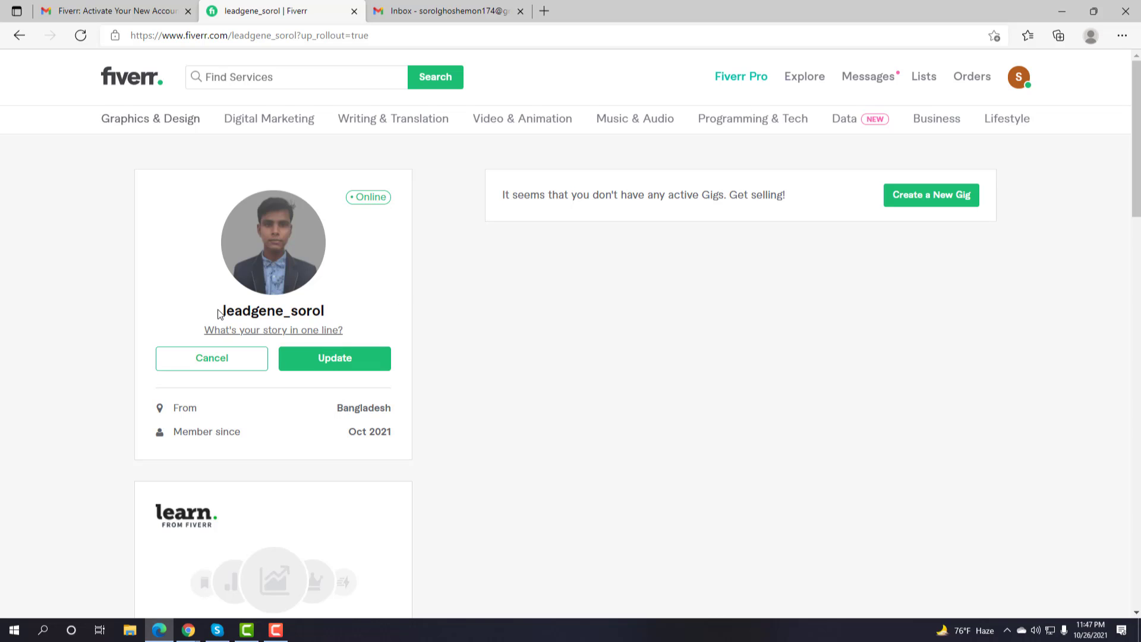
left_click_drag(222, 312, 277, 315)
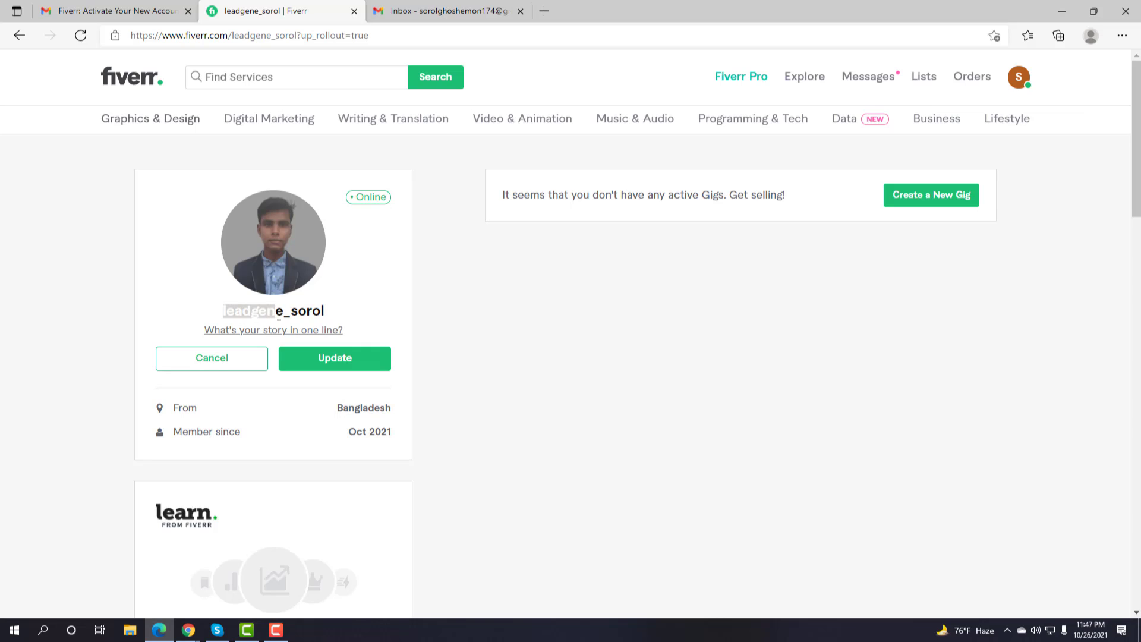
left_click(277, 326)
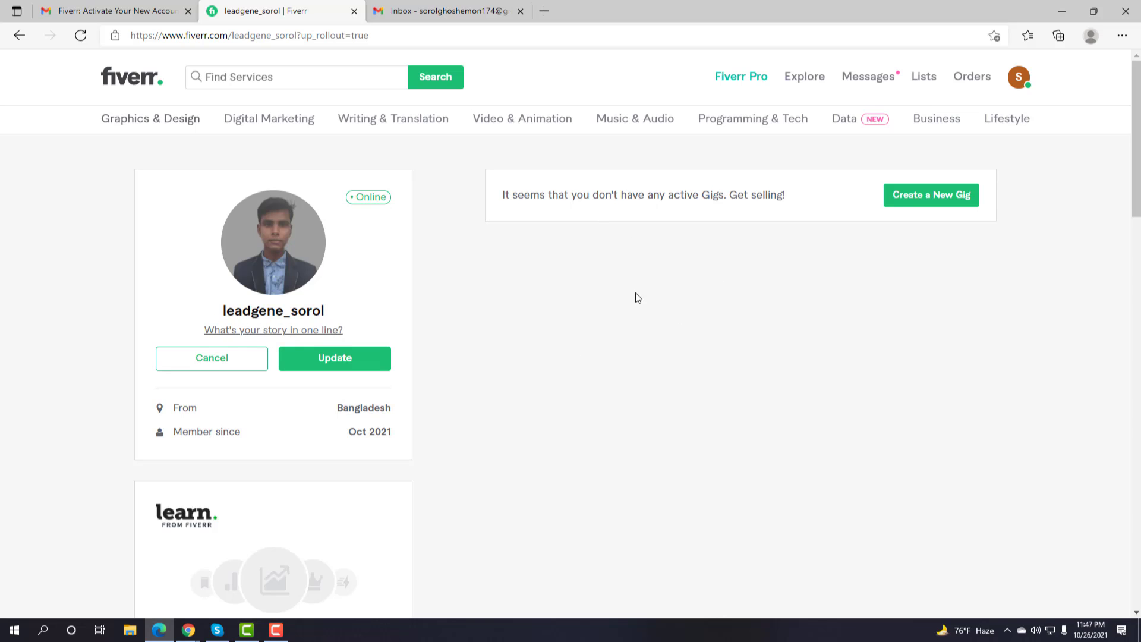
scroll(639, 303, "down", 5)
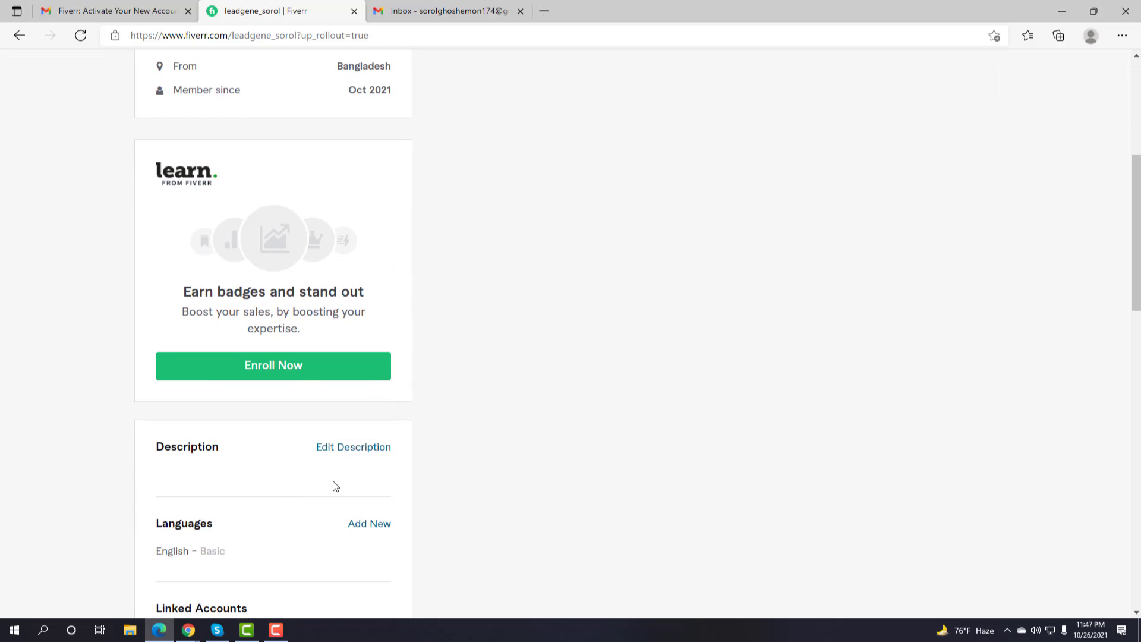
scroll(458, 432, "up", 5)
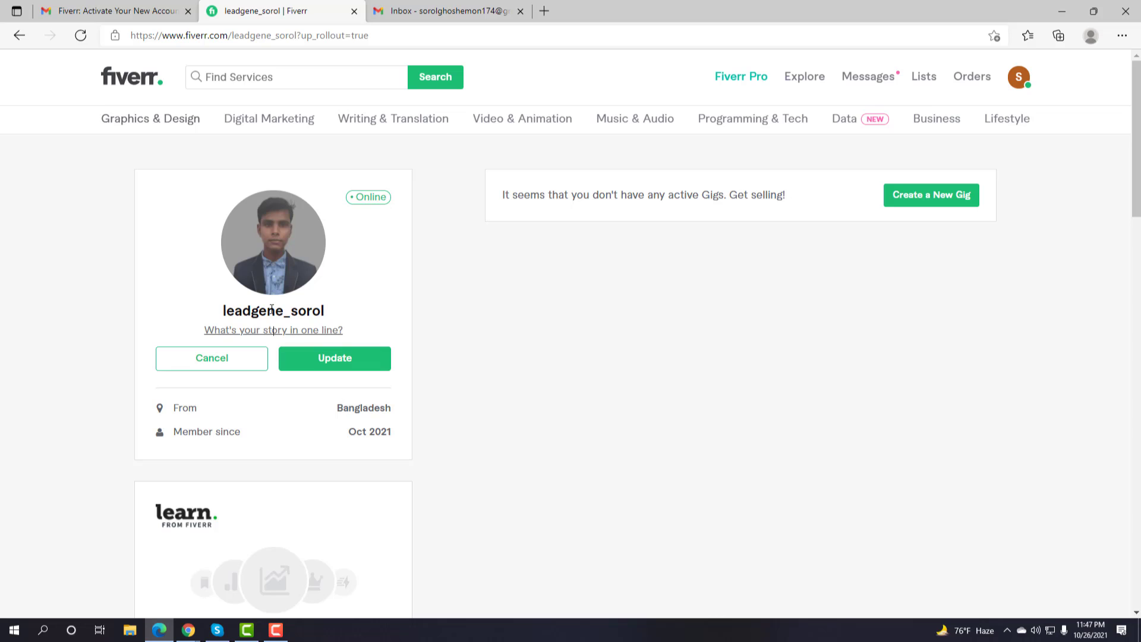
Enter the tagline 'Data Entry, Lead Generation, Web Research, Facebook, Instagram Ads', fixing typos, and save it.
type("Data")
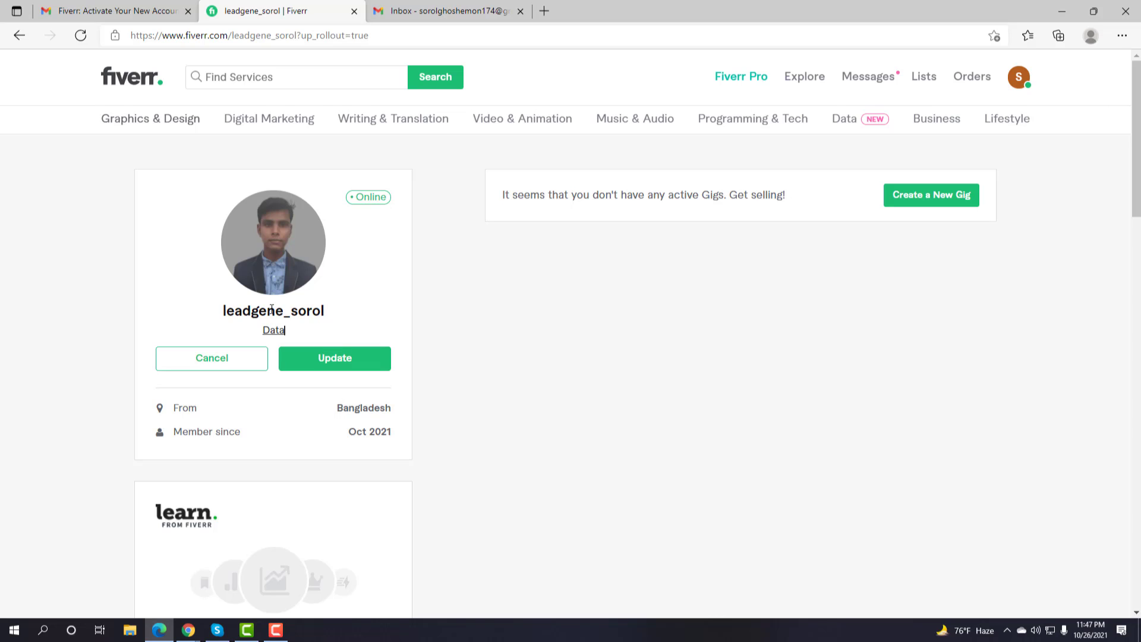
type(" Entry, Lead Geneartion")
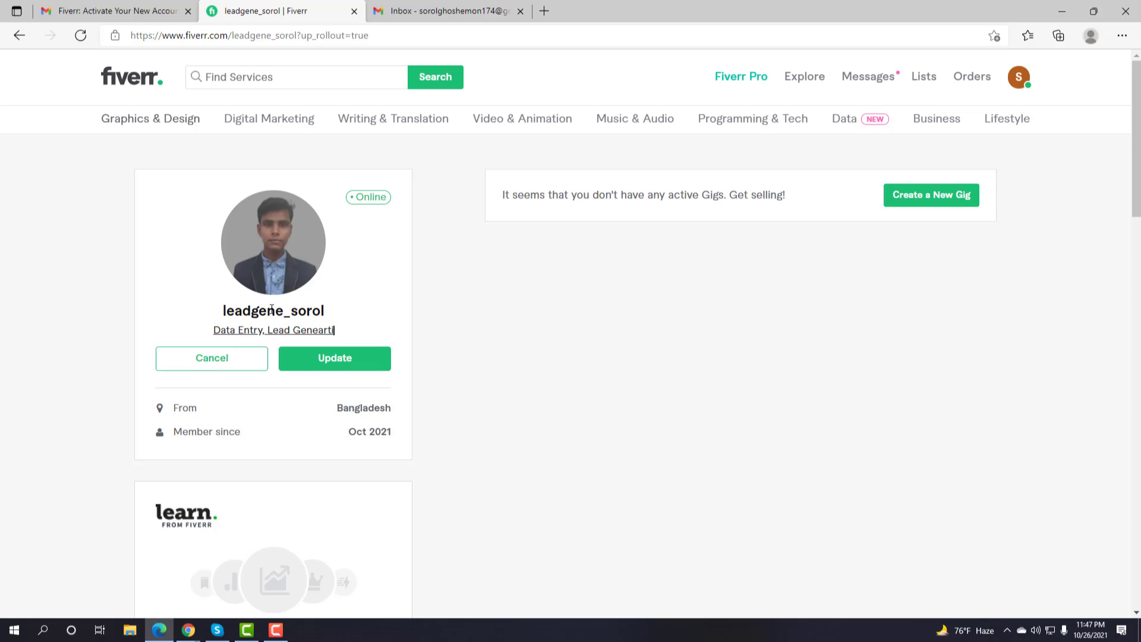
type(",")
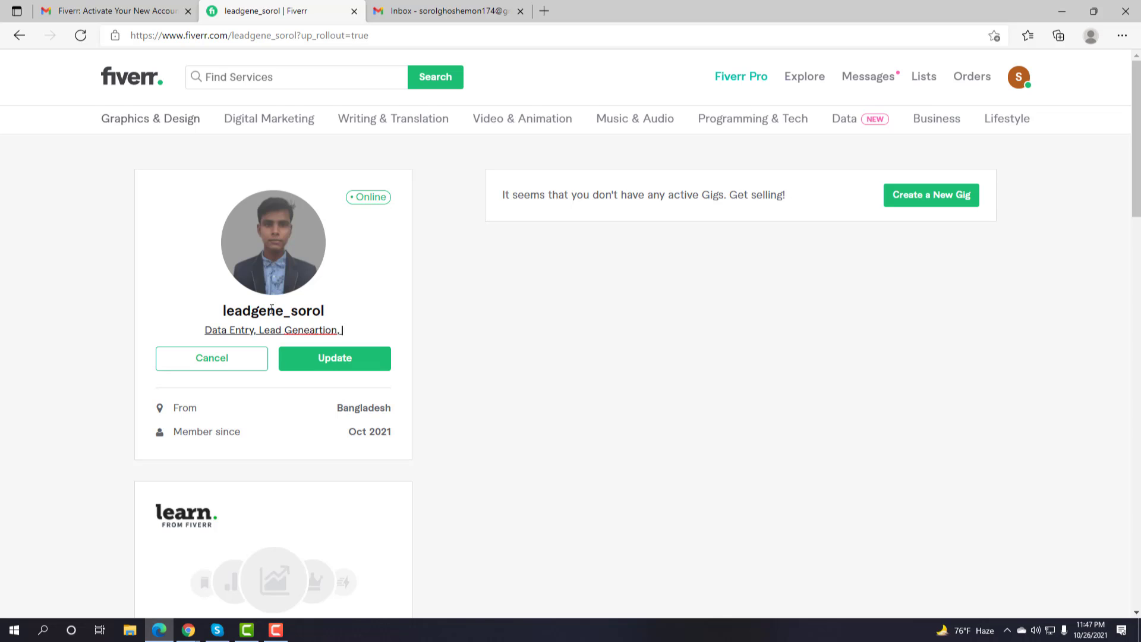
key("BackSpace")
key("BackSpace")
key("BackSpace")
key("BackSpace")
key("BackSpace")
key("BackSpace")
key("BackSpace")
key("BackSpace")
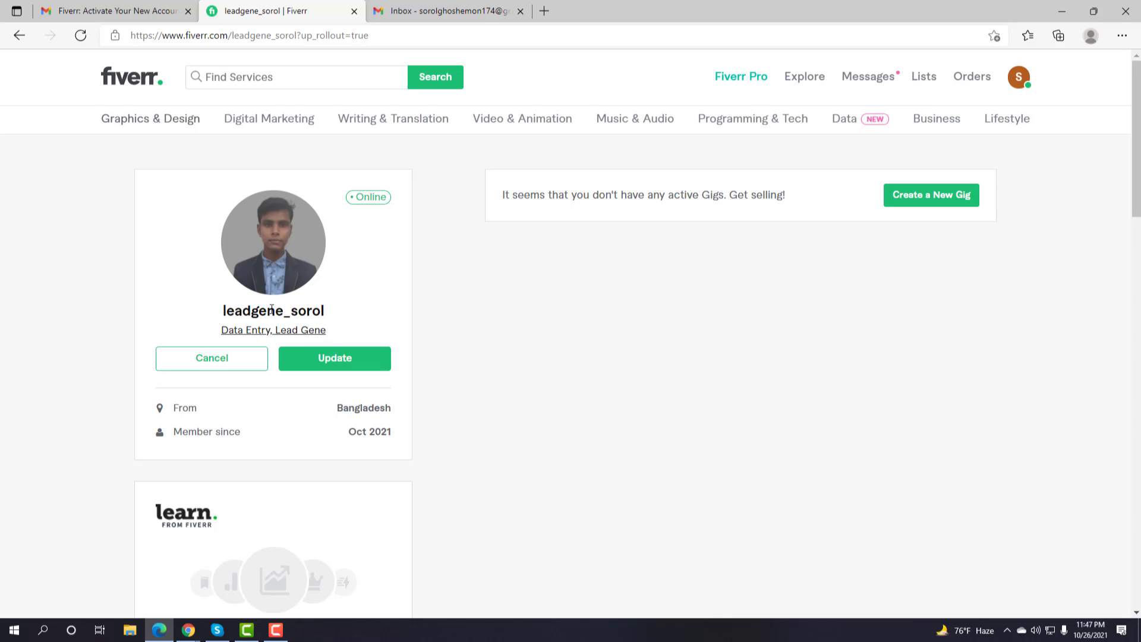
type("ration, ")
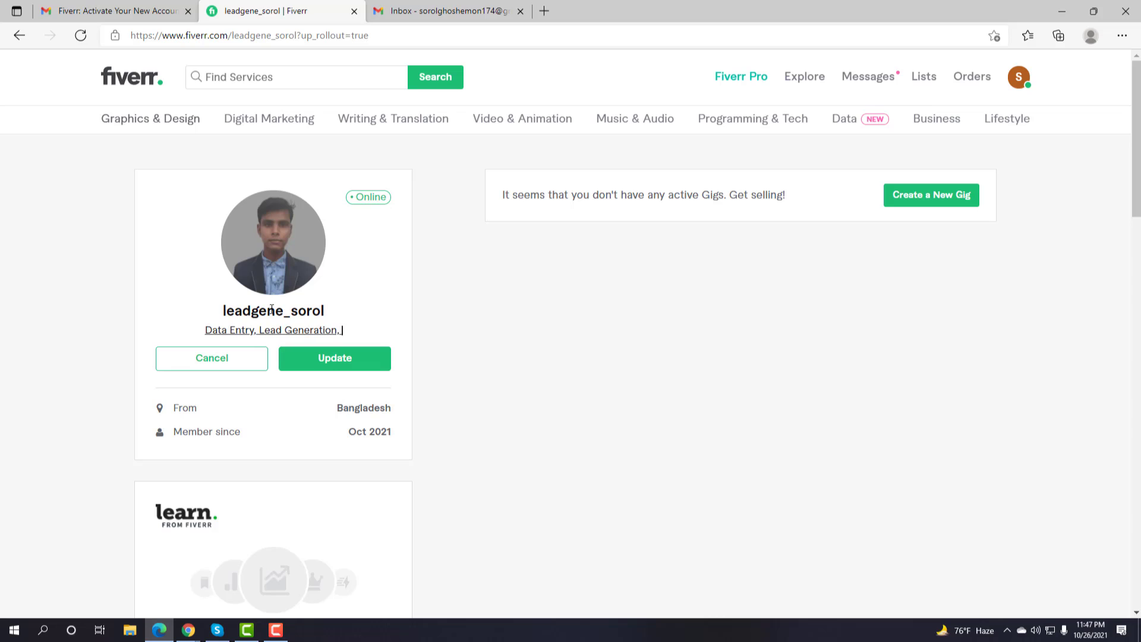
type("Web Re")
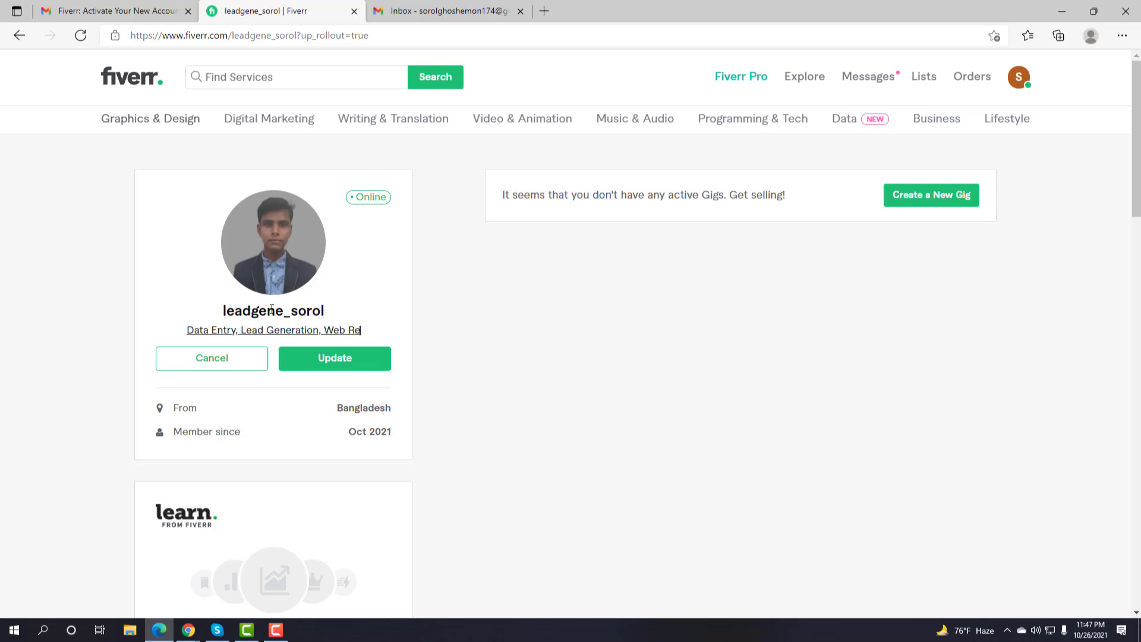
type("search, ")
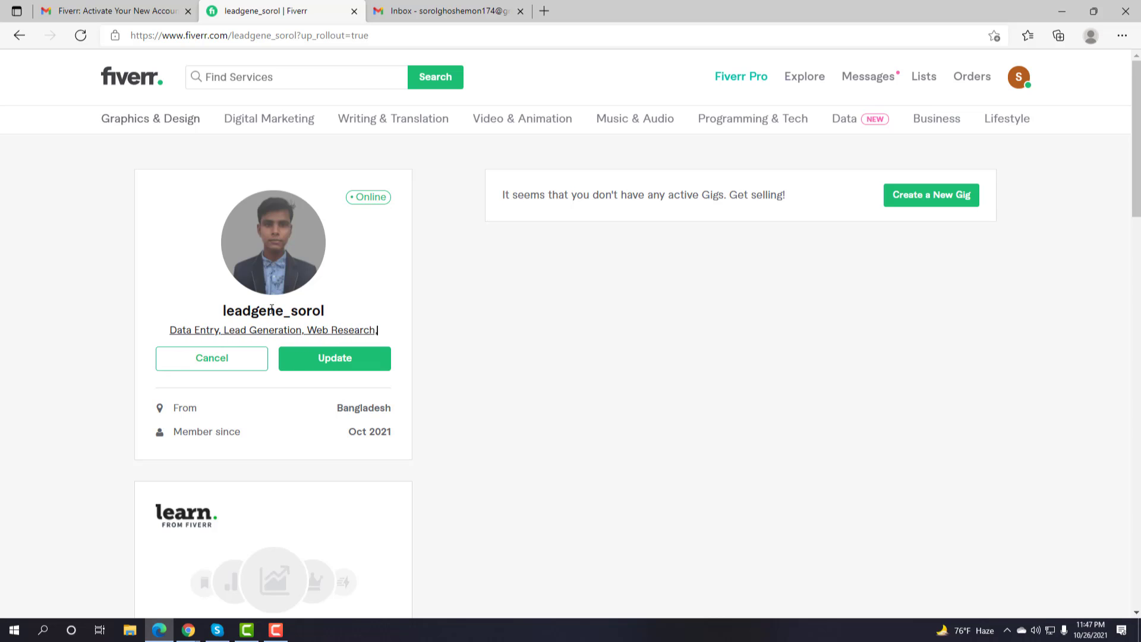
type("Faceb")
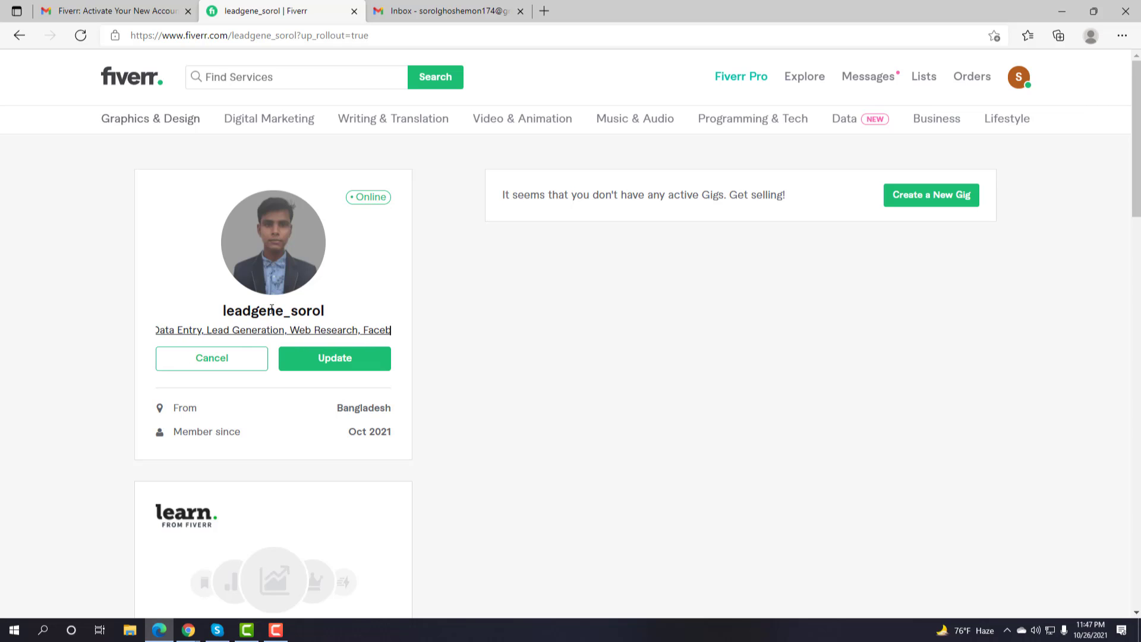
type("ook, Instagram")
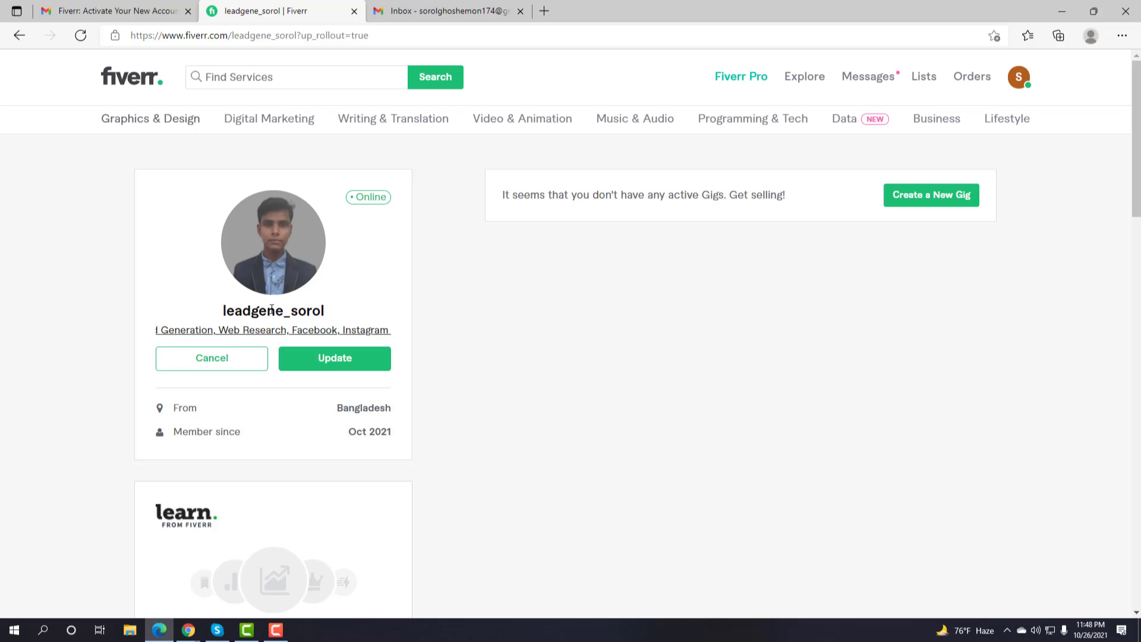
type(" Market")
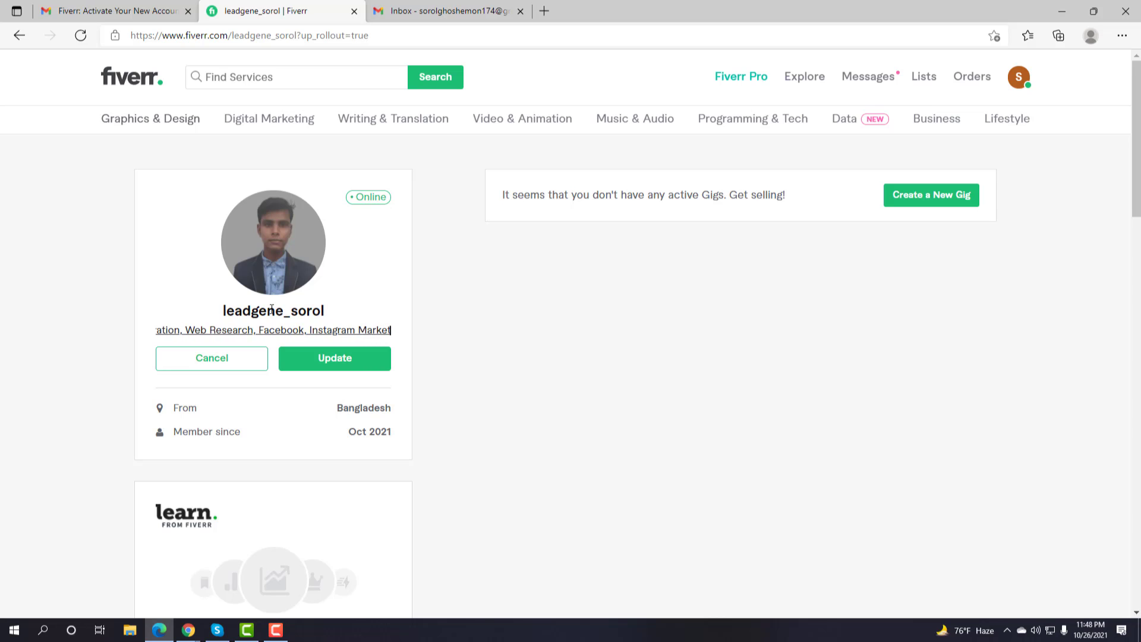
type("e")
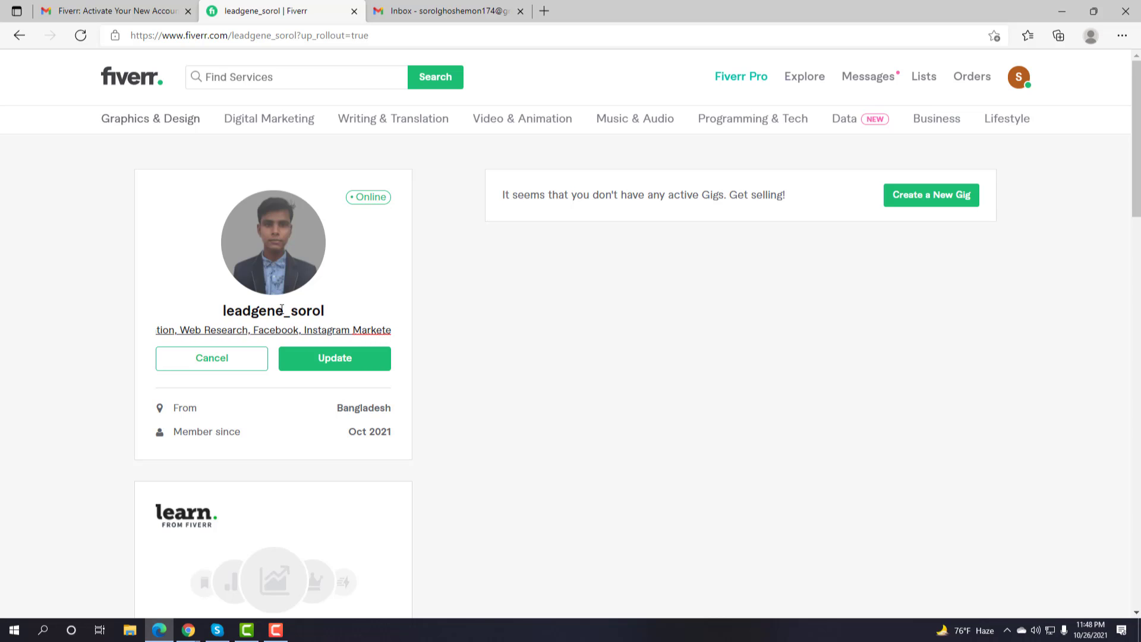
key("BackSpace")
key("BackSpace")
key("BackSpace")
key("BackSpace")
key("BackSpace")
key("BackSpace")
key("BackSpace")
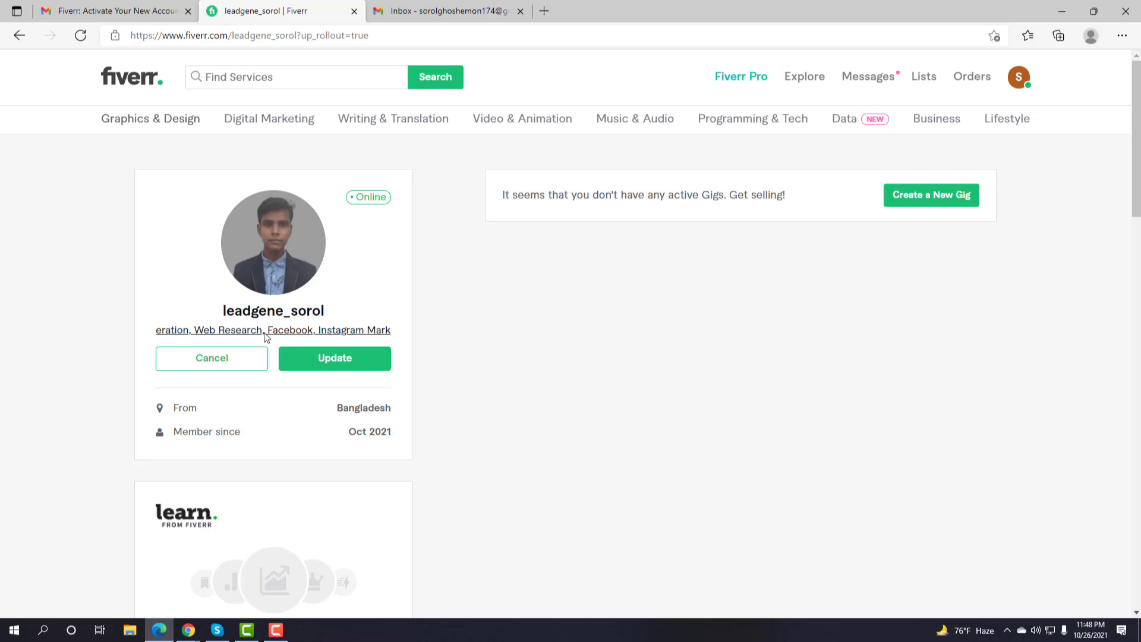
type("Ads")
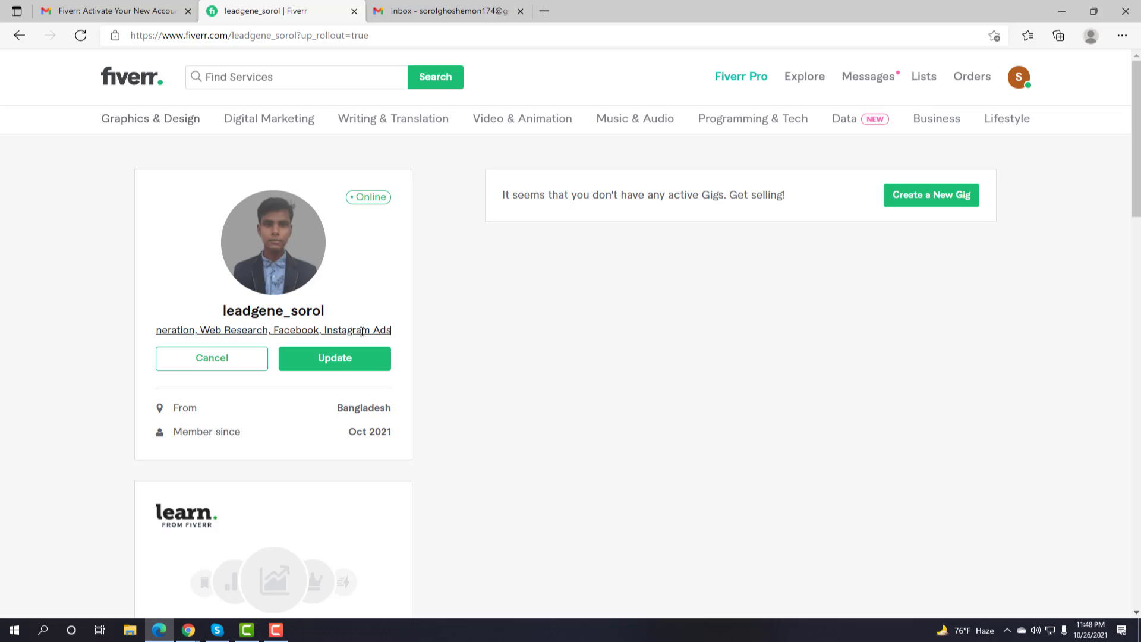
left_click_drag(383, 329, 168, 329)
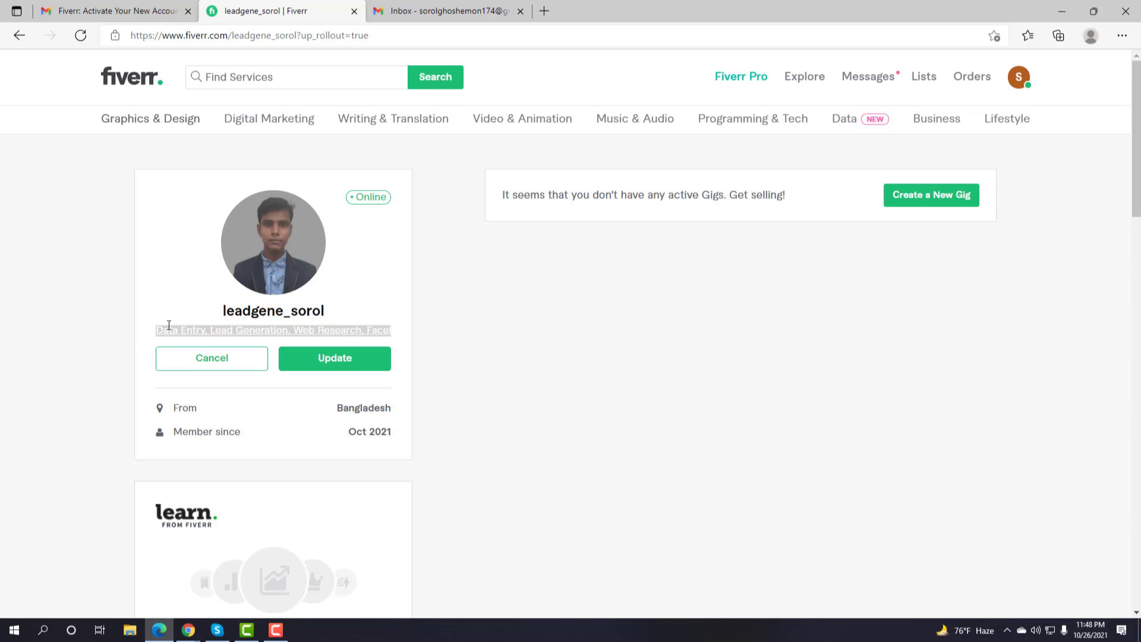
left_click(166, 328)
left_click_drag(239, 329, 391, 330)
left_click(326, 330)
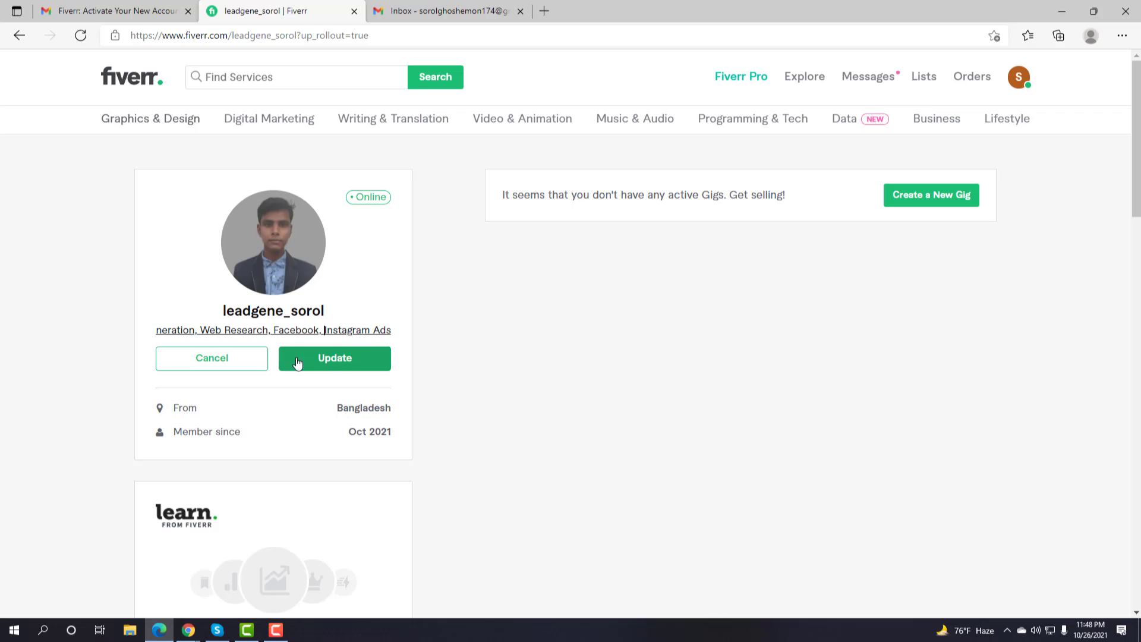
left_click(351, 359)
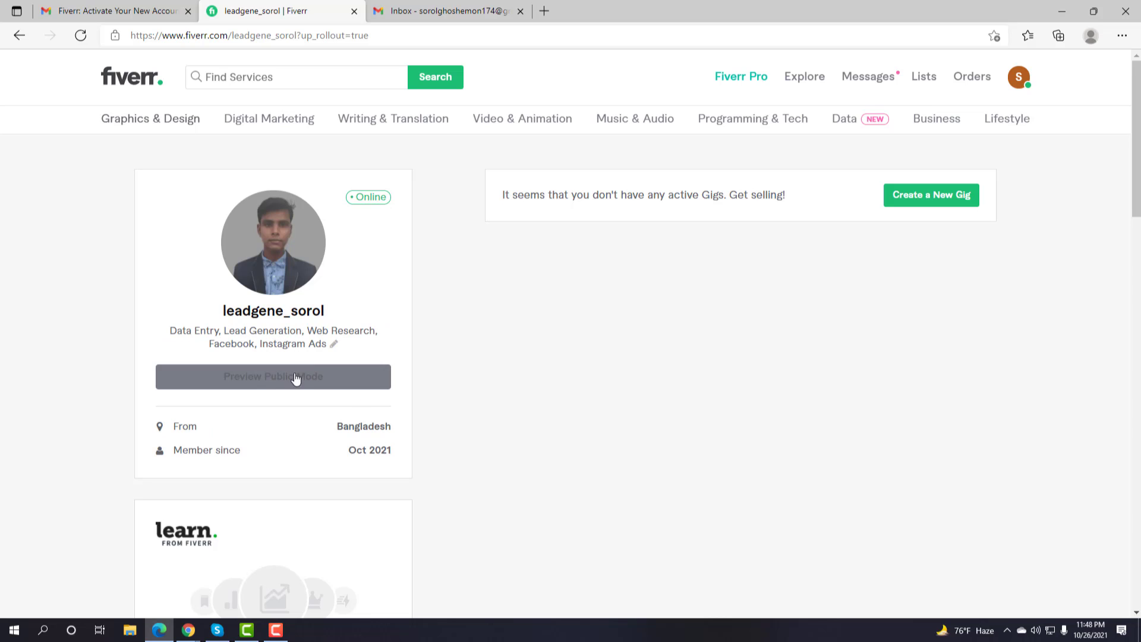
Reload the profile, scroll to Description, and open its empty editor with the cursor in the box.
left_click(80, 35)
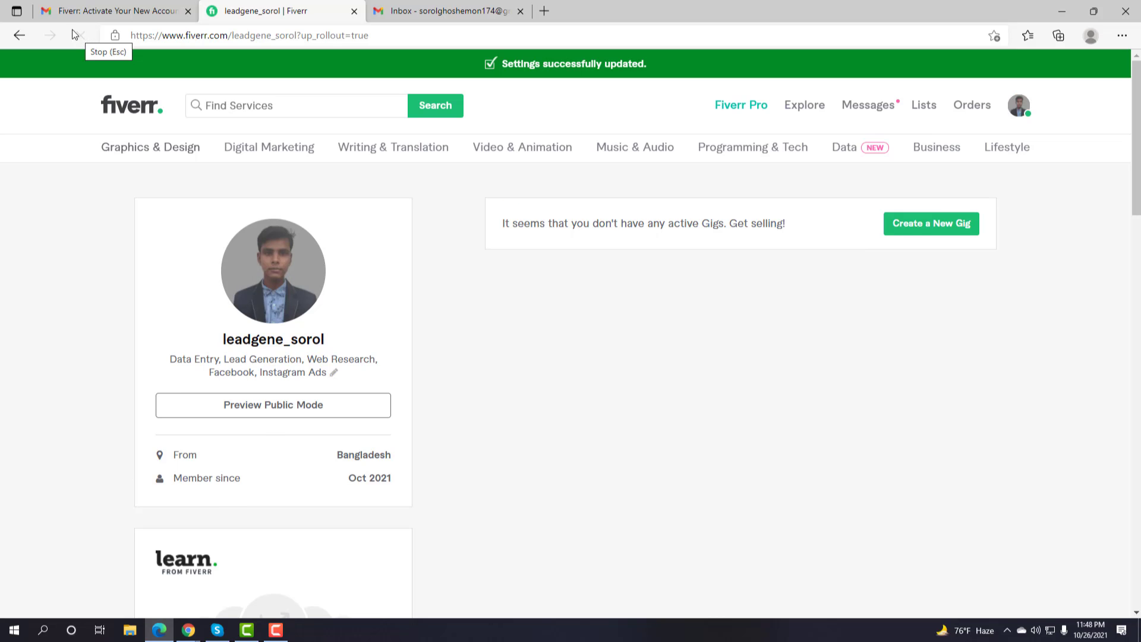
scroll(432, 338, "down", 2)
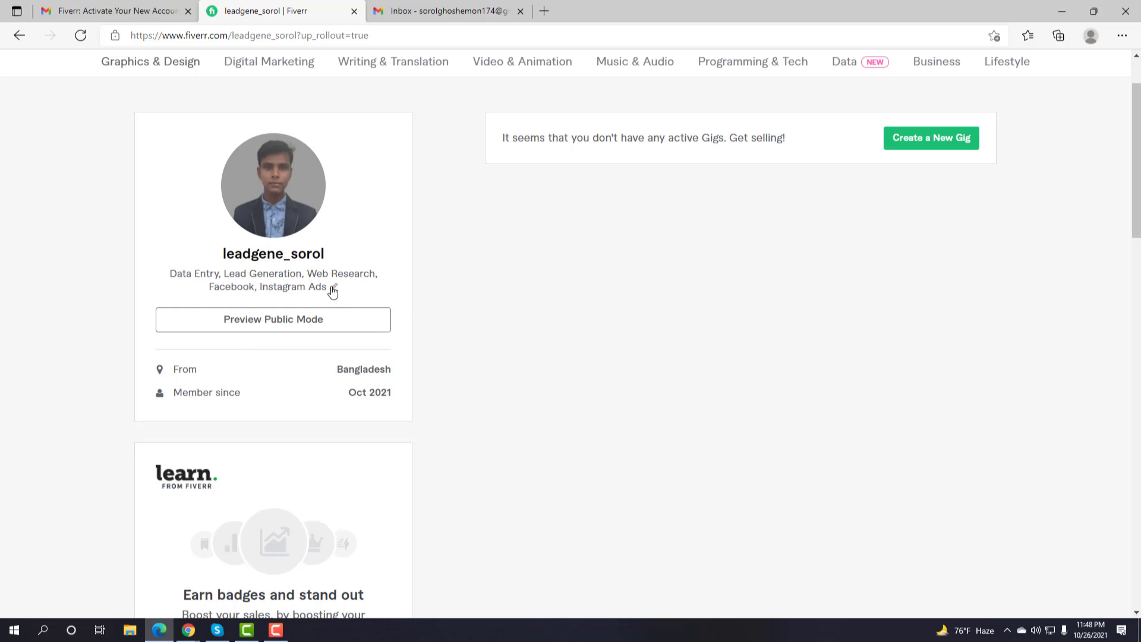
scroll(509, 285, "down", 7)
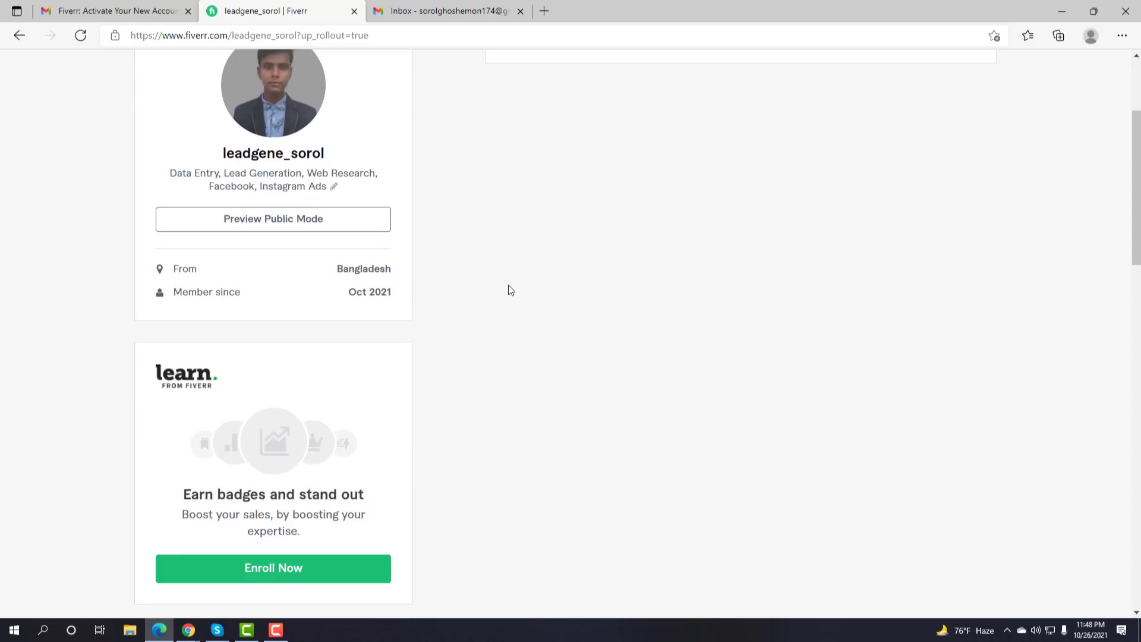
scroll(470, 286, "down", 1)
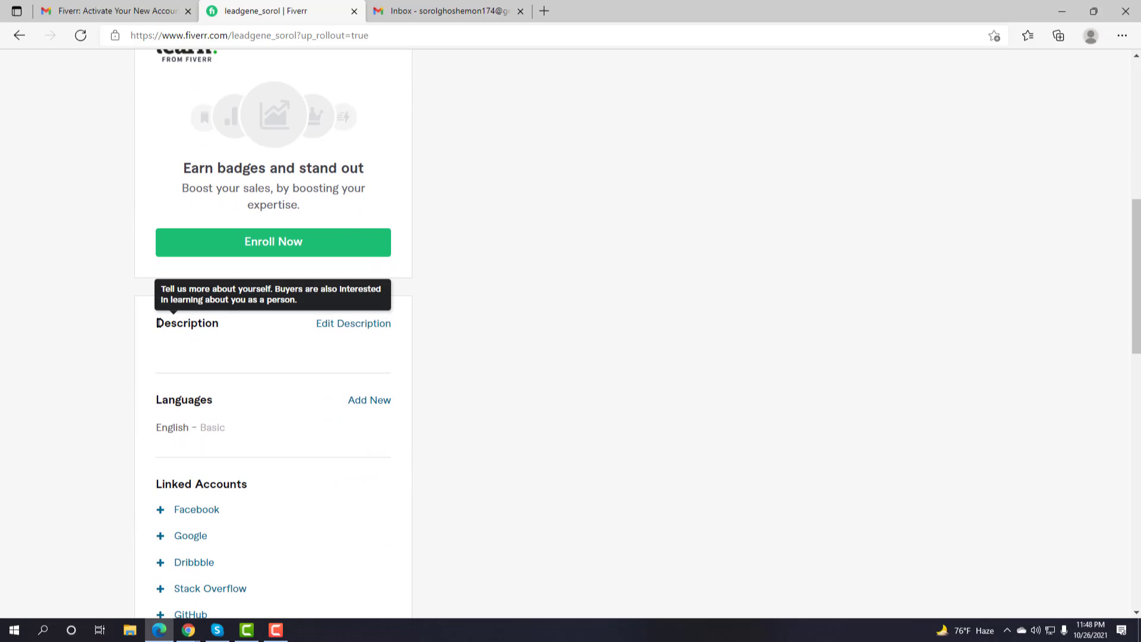
left_click_drag(156, 323, 215, 323)
left_click(194, 327)
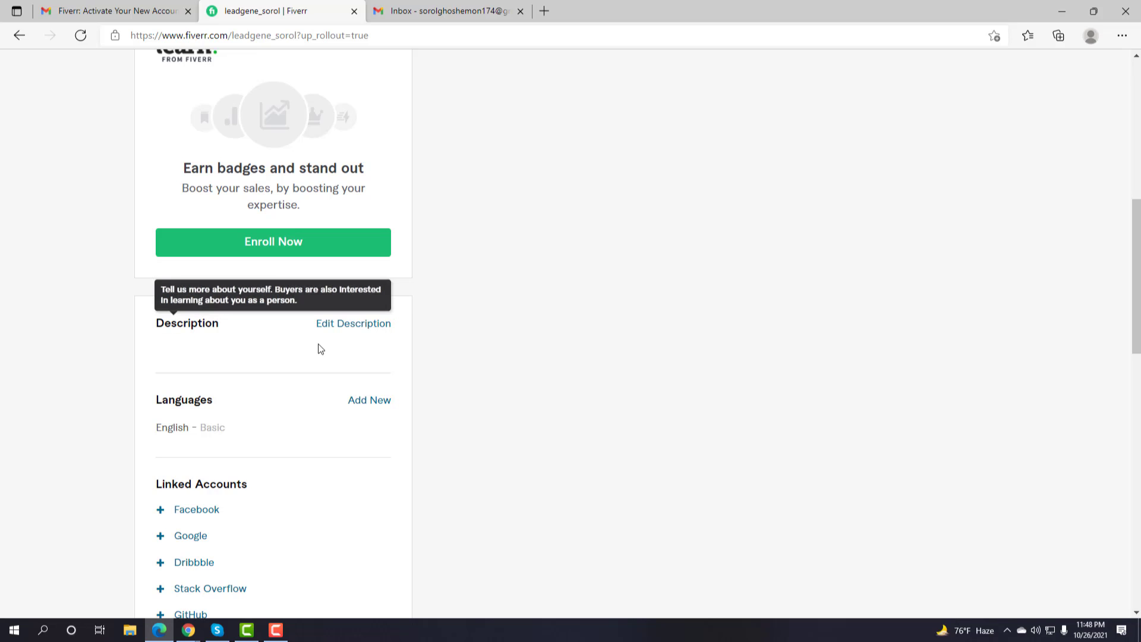
left_click(358, 327)
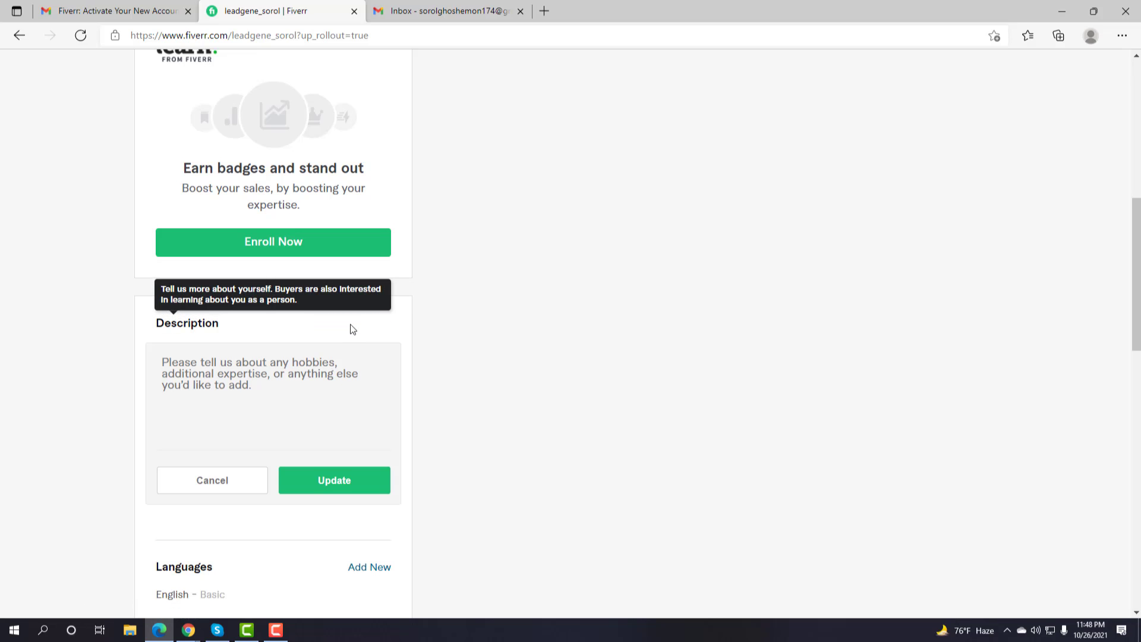
scroll(349, 325, "down", 3)
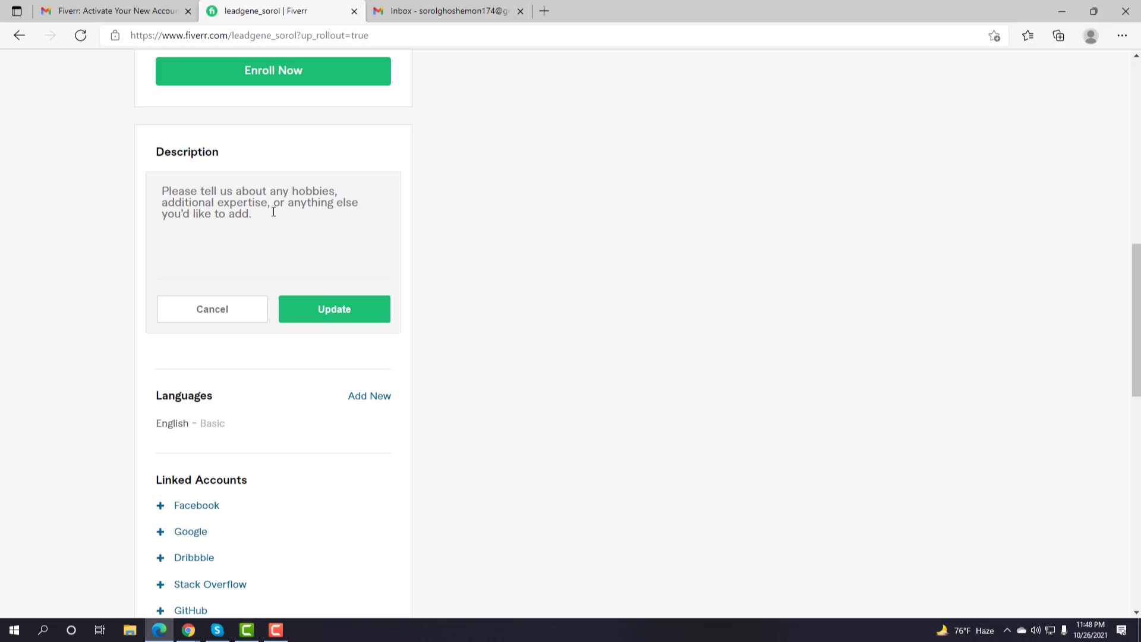
scroll(336, 232, "up", 10)
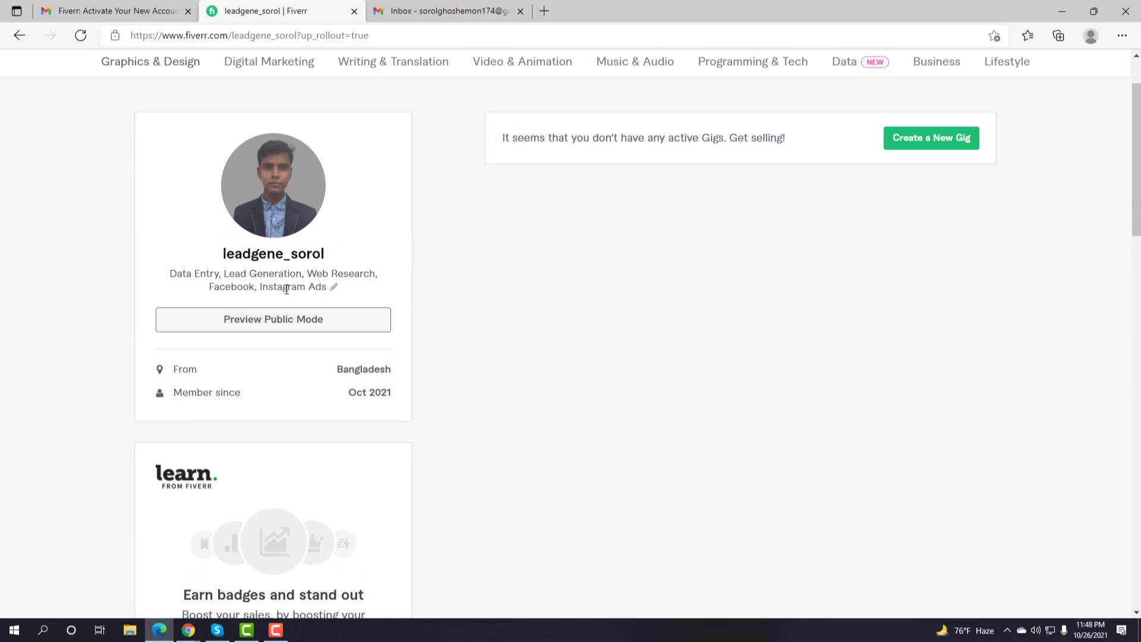
scroll(298, 315, "down", 9)
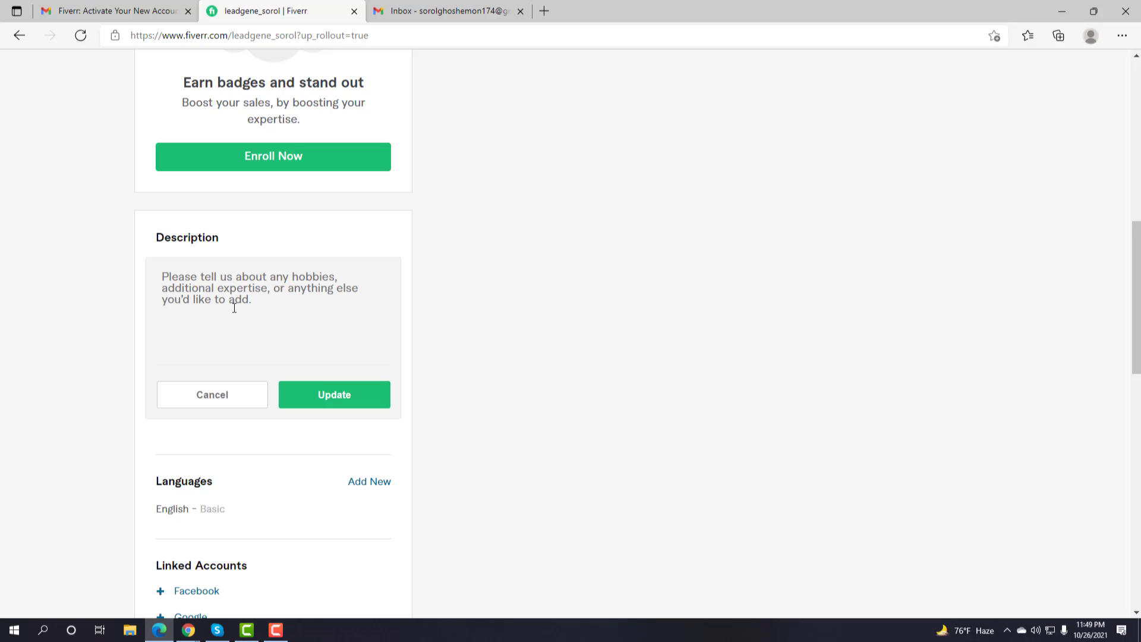
left_click_drag(232, 243, 152, 240)
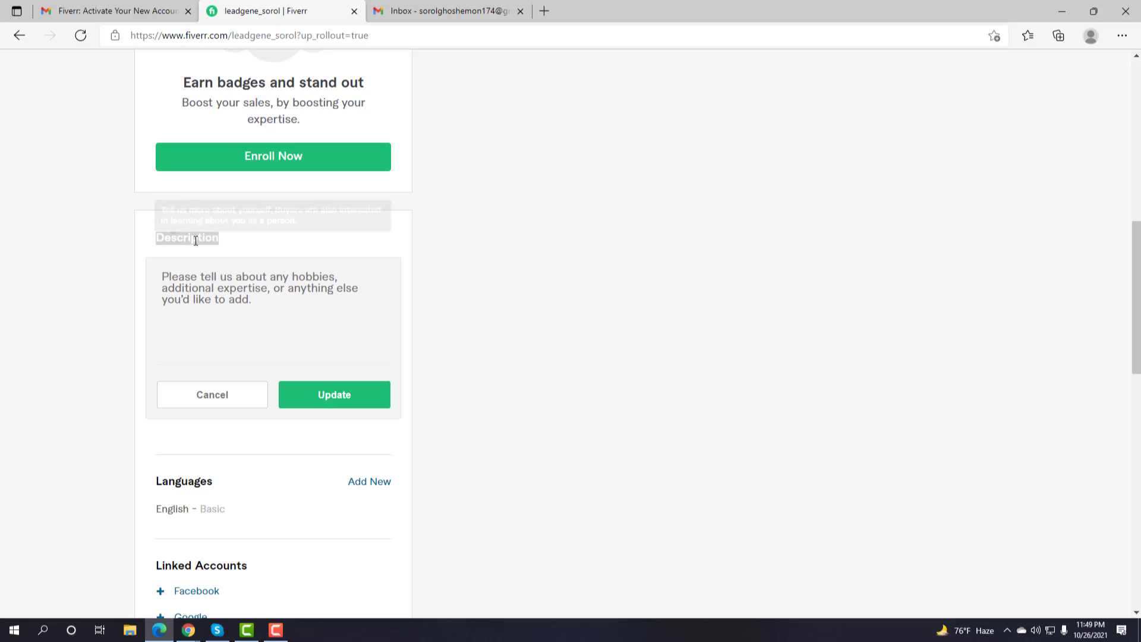
left_click(224, 326)
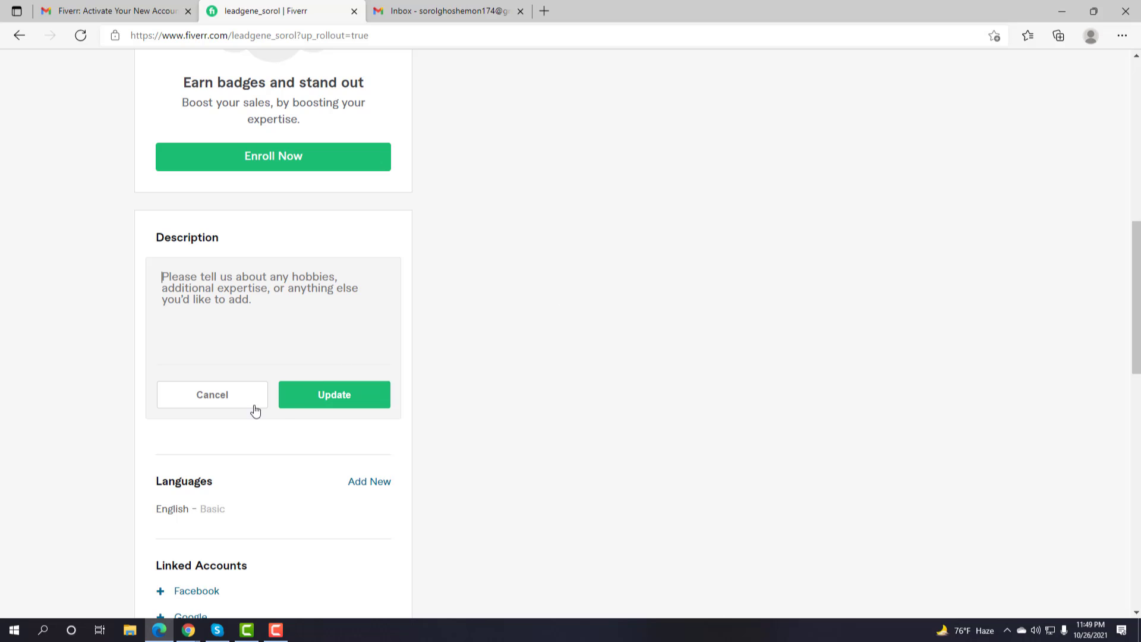
From the search results, open the first gig, zahid_leadgen's and rhysea's gigs in new tabs.
mouse_move(188, 630)
left_click(307, 564)
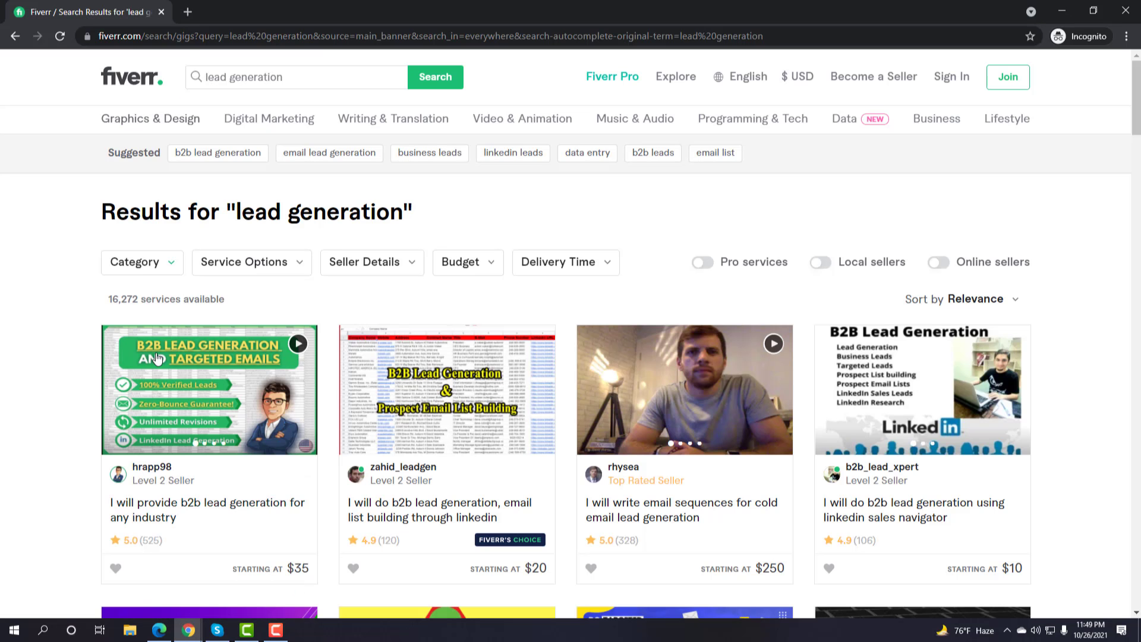
mouse_move(270, 116)
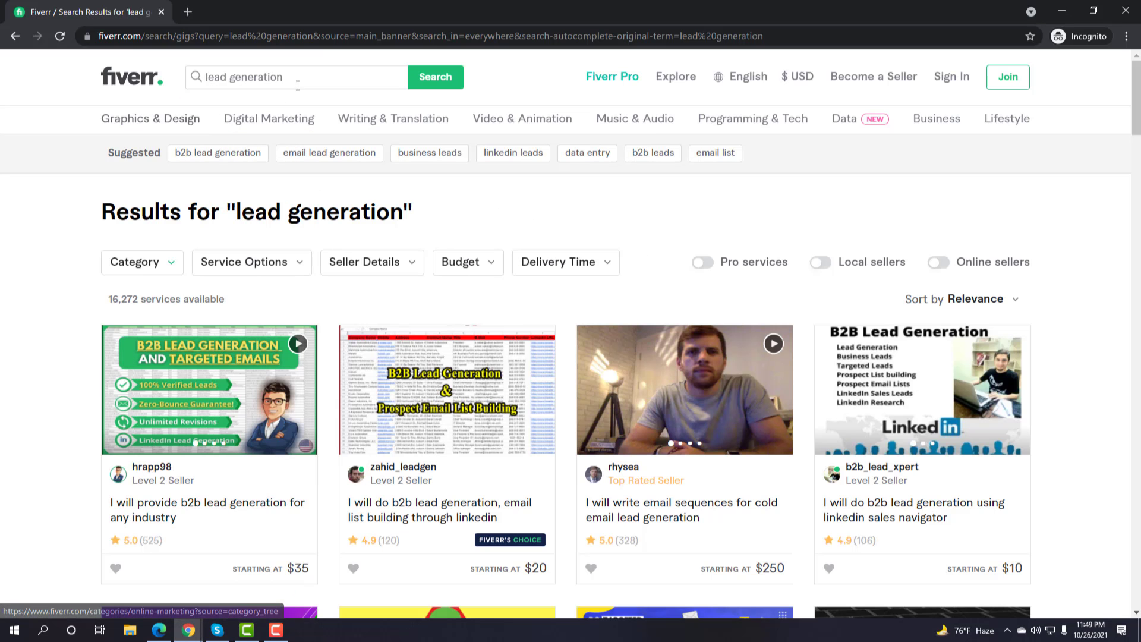
left_click(293, 75)
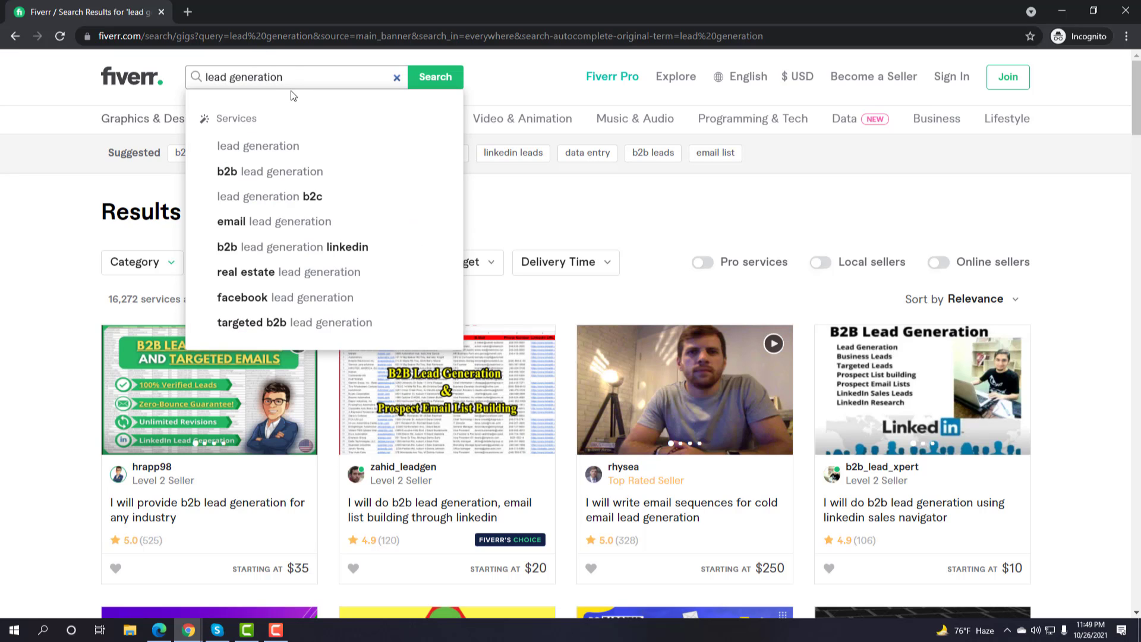
left_click(3, 290)
scroll(418, 315, "down", 2)
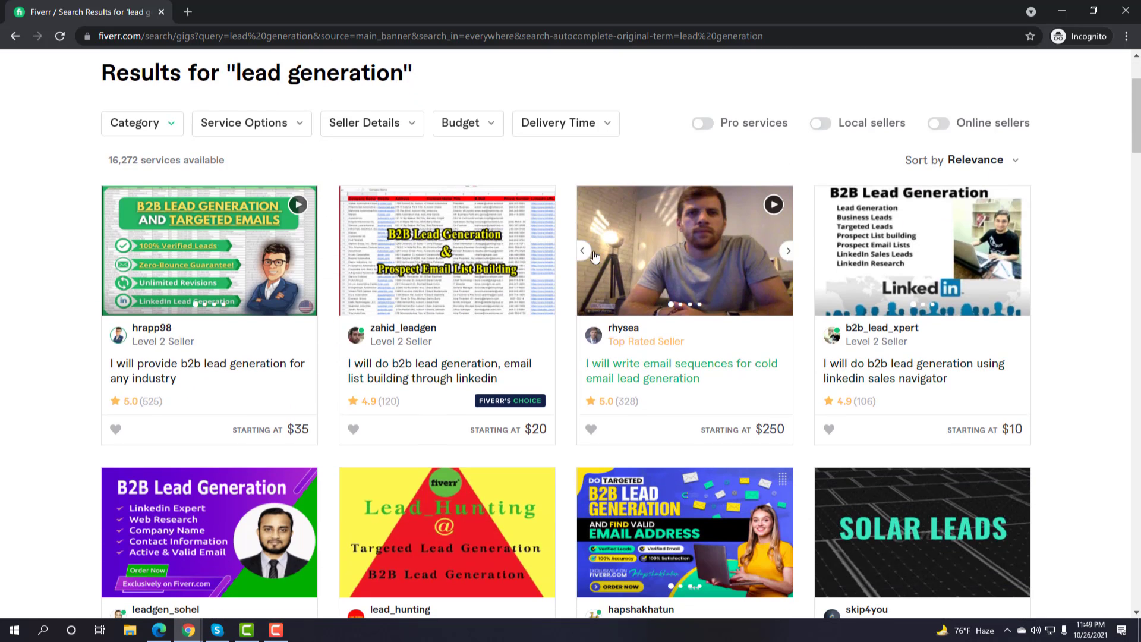
scroll(595, 256, "down", 2)
right_click(211, 136)
left_click(250, 149)
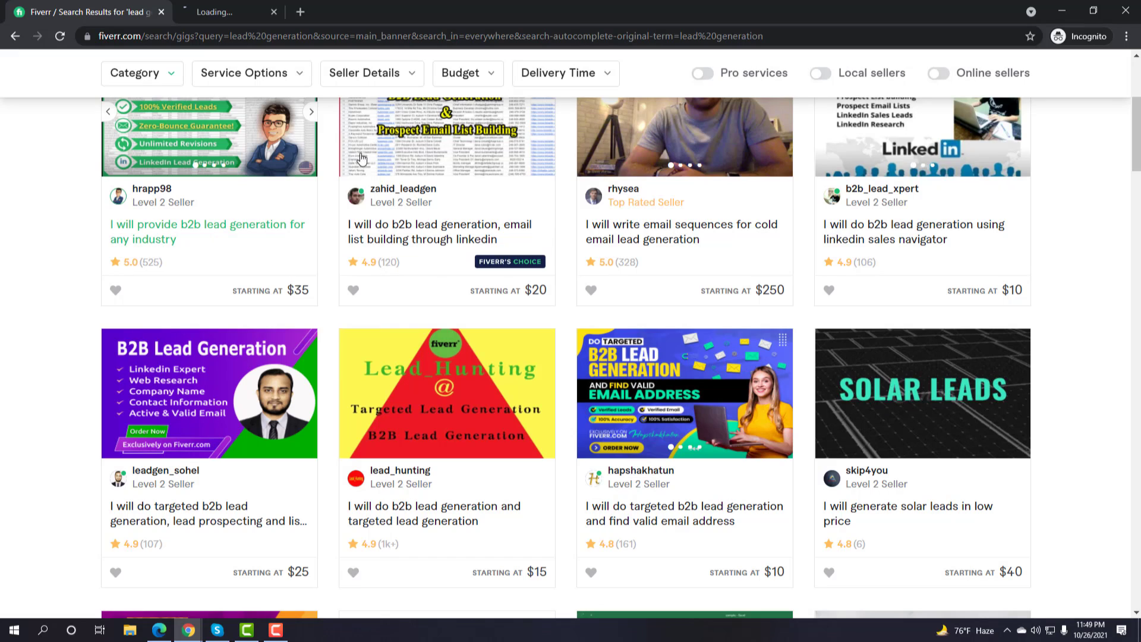
right_click(429, 153)
left_click(464, 161)
right_click(630, 160)
left_click(659, 169)
Open three more lead-generation gigs from the next row in new tabs.
scroll(506, 243, "down", 3)
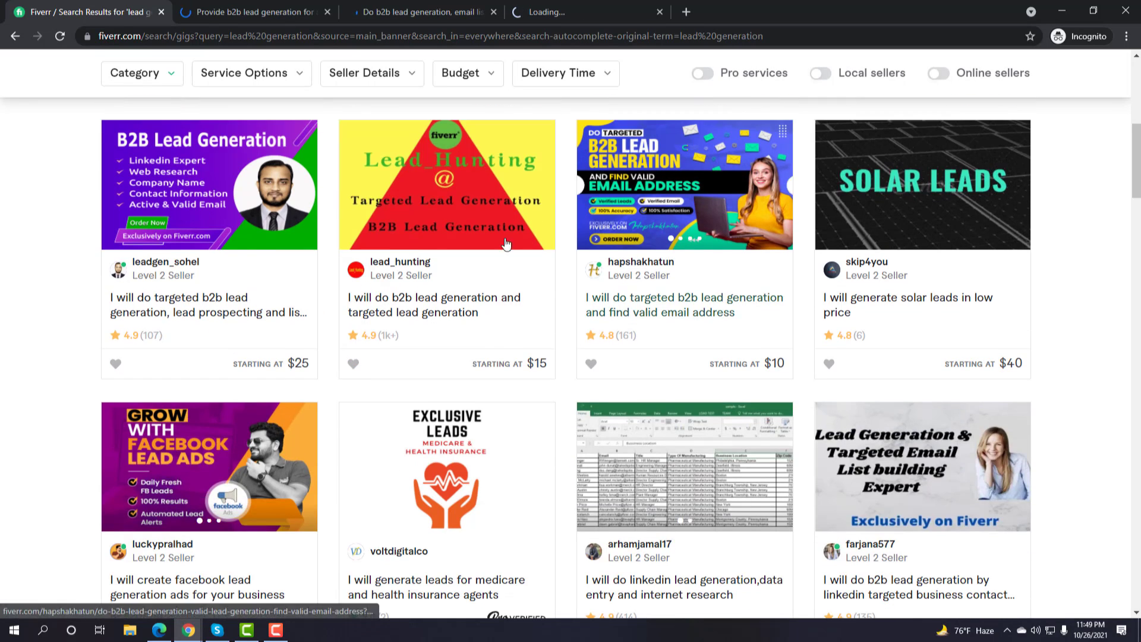
right_click(166, 304)
right_click(189, 191)
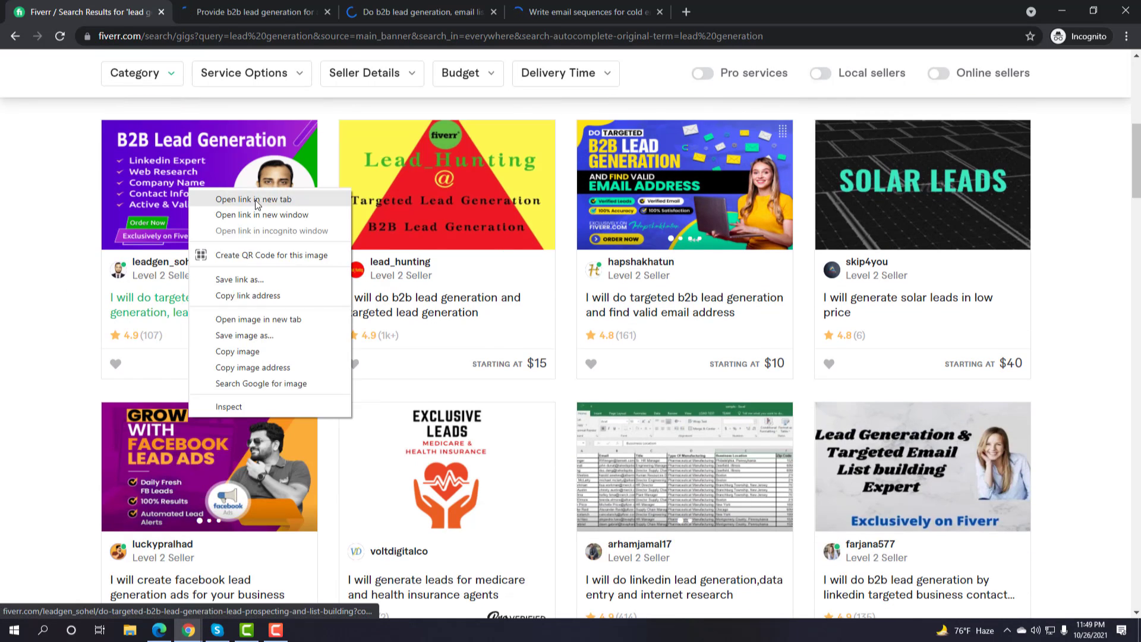
left_click(255, 200)
right_click(446, 190)
left_click(523, 203)
right_click(639, 195)
left_click(677, 200)
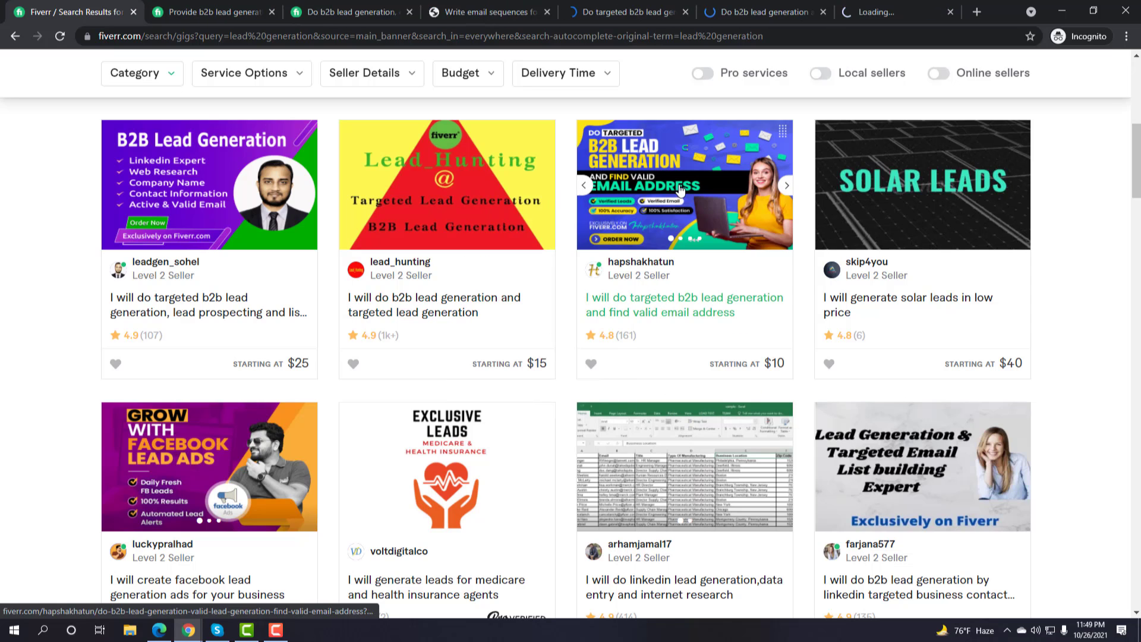
Read the About The Seller bios on the b2b lead generation and LinkedIn email list gigs.
left_click(211, 6)
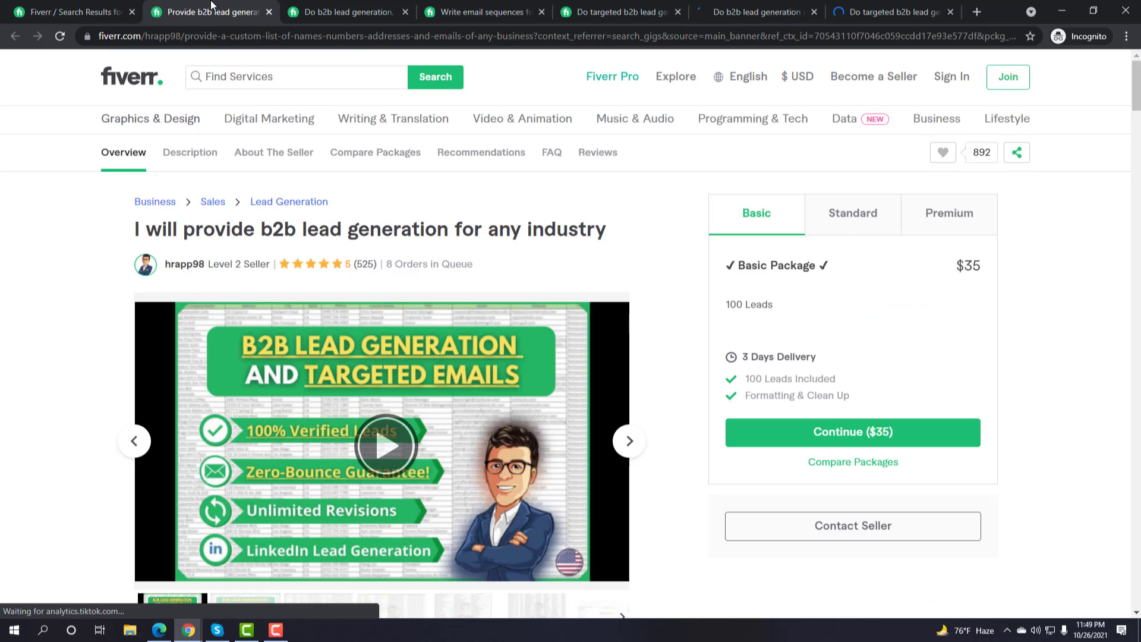
left_click(176, 268)
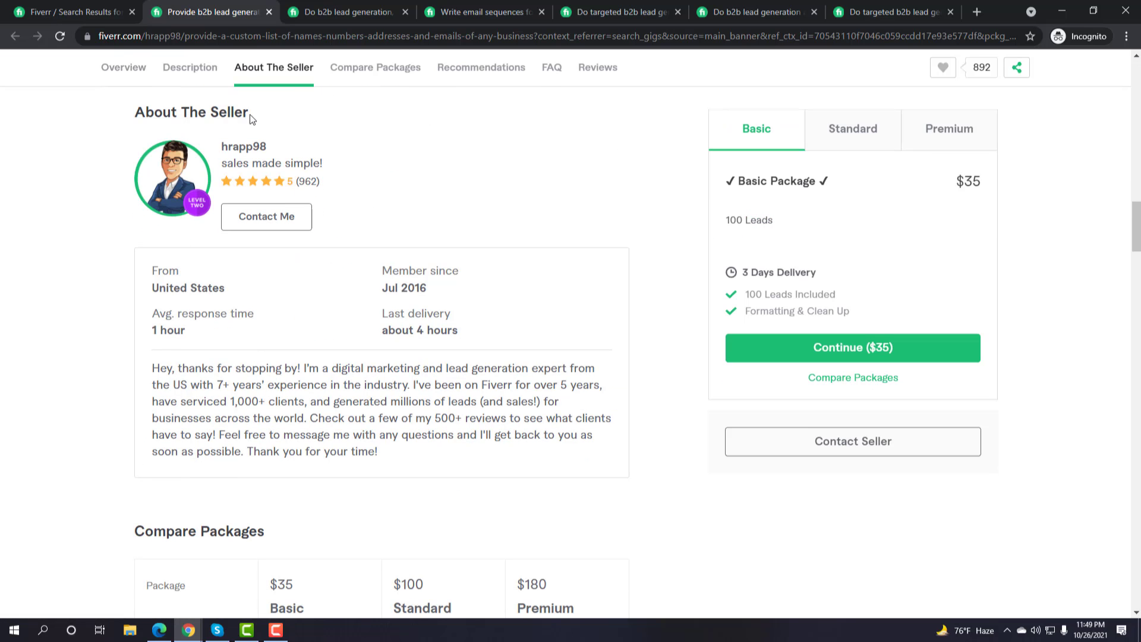
left_click_drag(249, 115, 135, 113)
left_click(188, 365)
left_click_drag(153, 369, 377, 453)
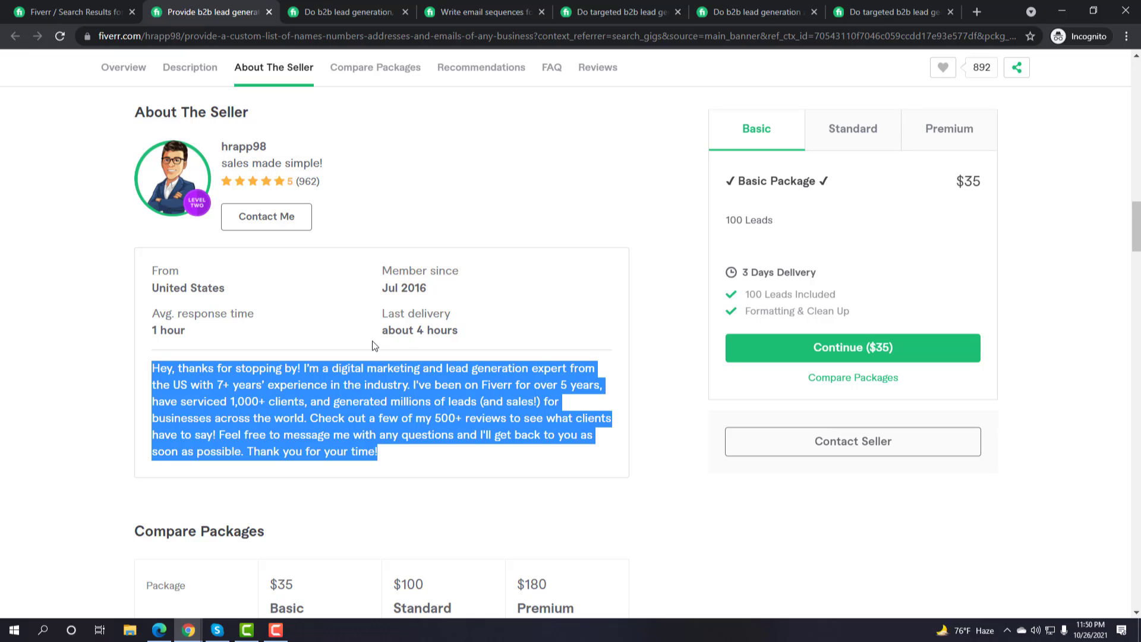
left_click(350, 12)
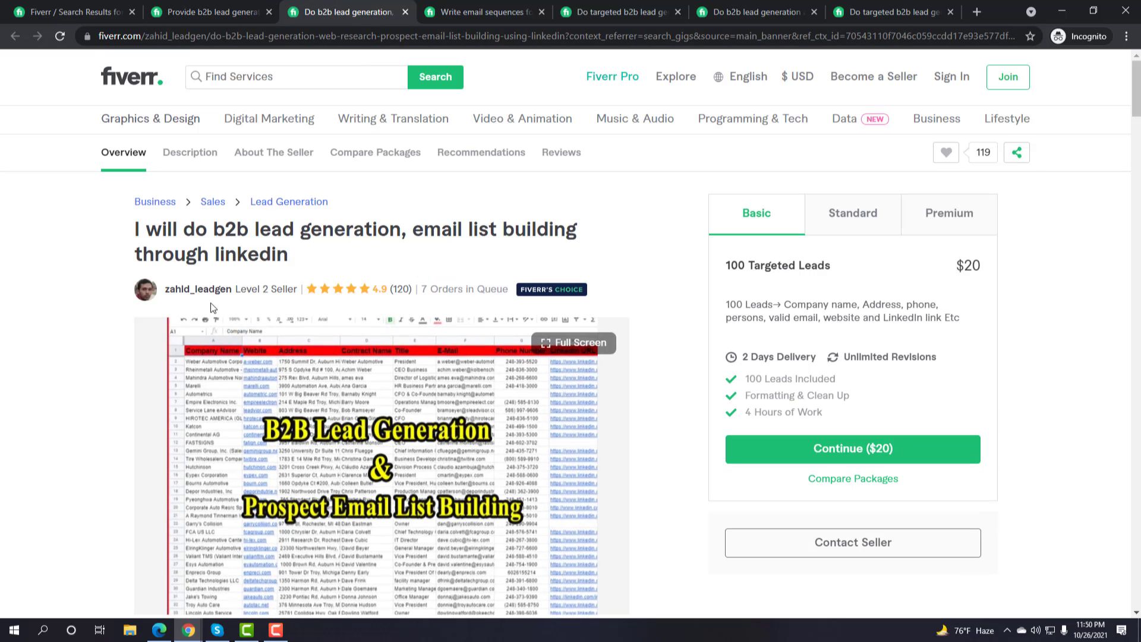
left_click(196, 291)
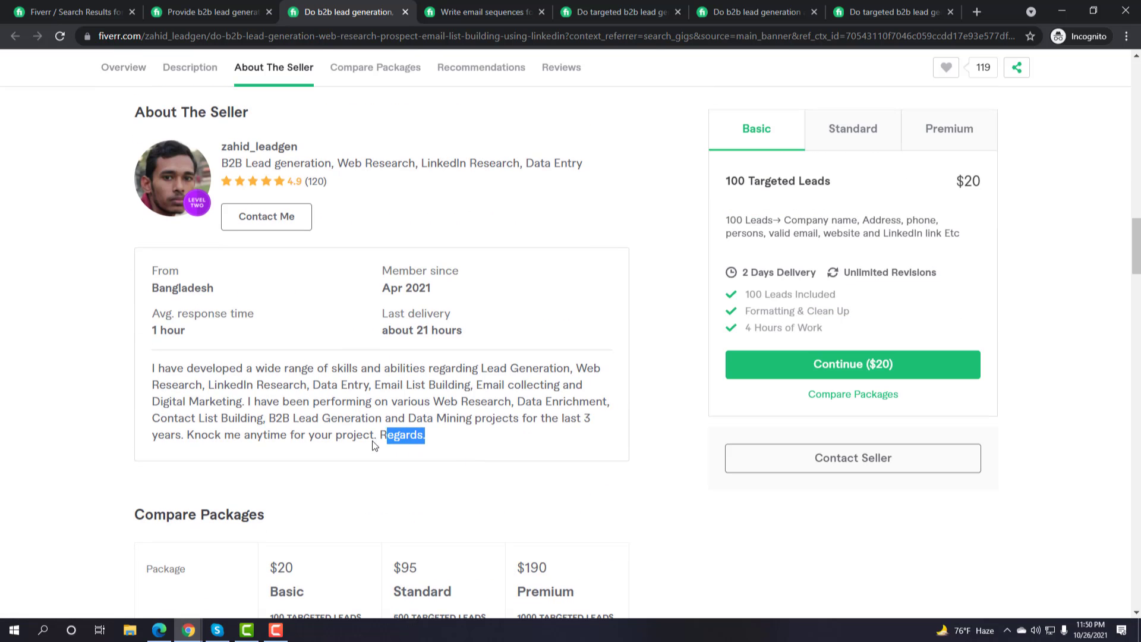
left_click_drag(372, 440, 149, 365)
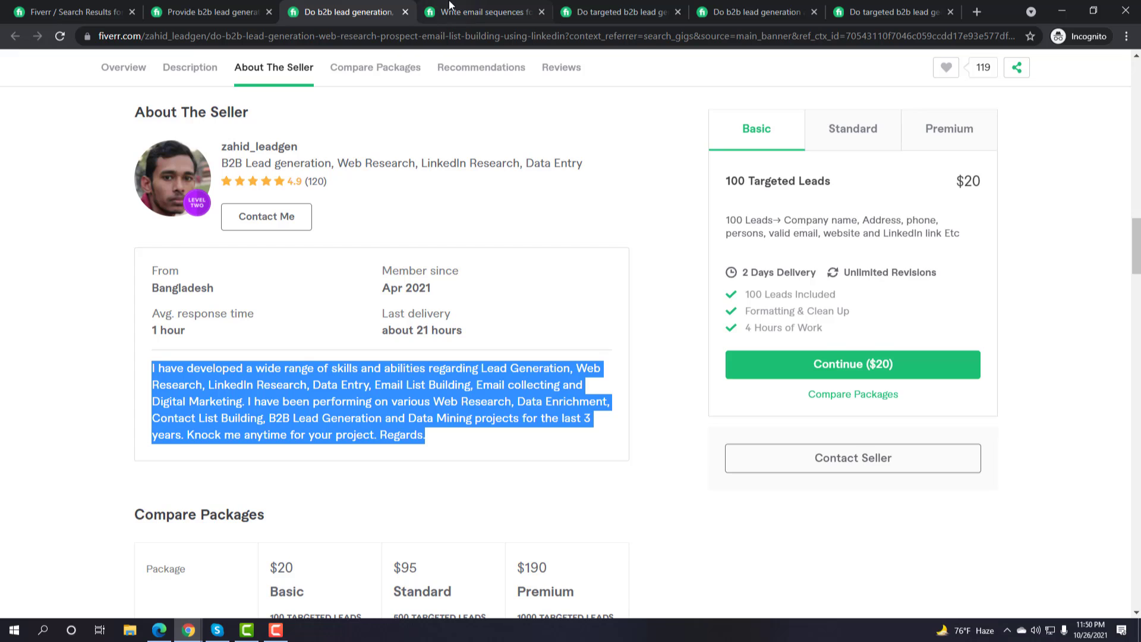
Read the email-sequence writing gig's seller bio, then minimize the browser.
left_click(470, 12)
scroll(180, 300, "down", 10)
scroll(181, 296, "down", 6)
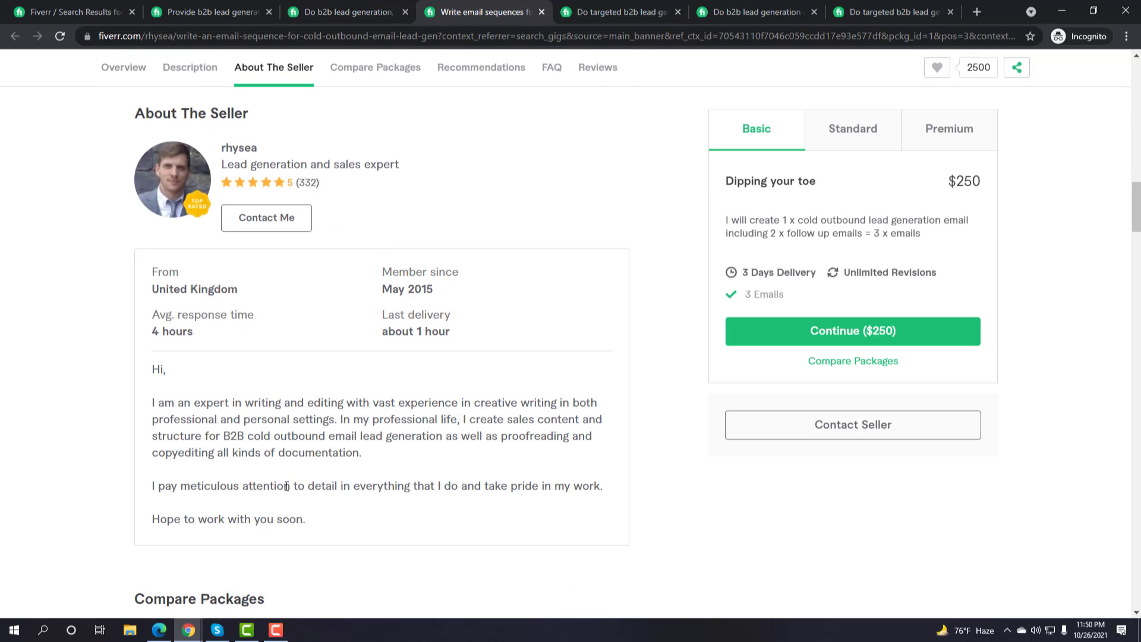
left_click_drag(322, 526, 178, 397)
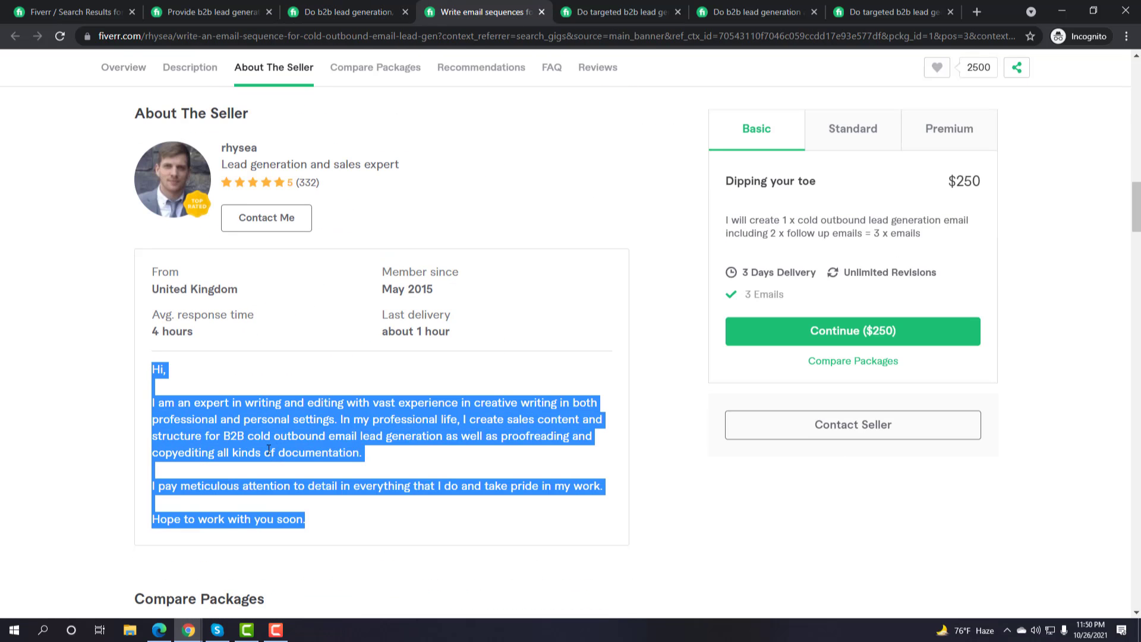
left_click(342, 474)
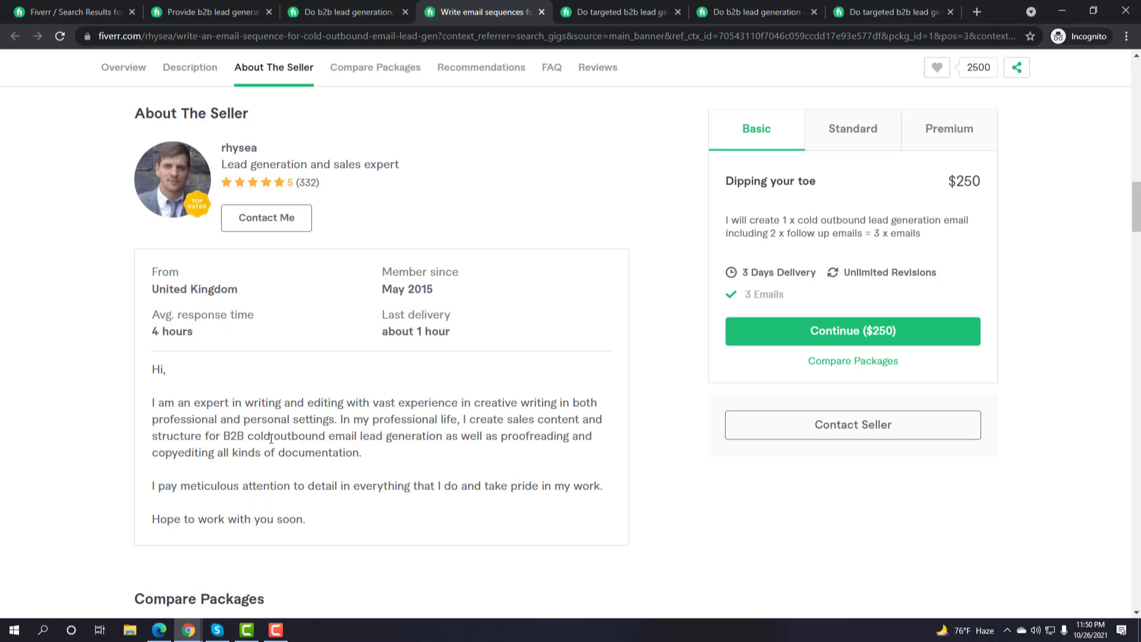
left_click(1061, 11)
Minimize the Fiverr and Google Docs windows and launch a blank Notepad via Windows search 'note'.
left_click(1064, 9)
left_click(1065, 9)
right_click(747, 154)
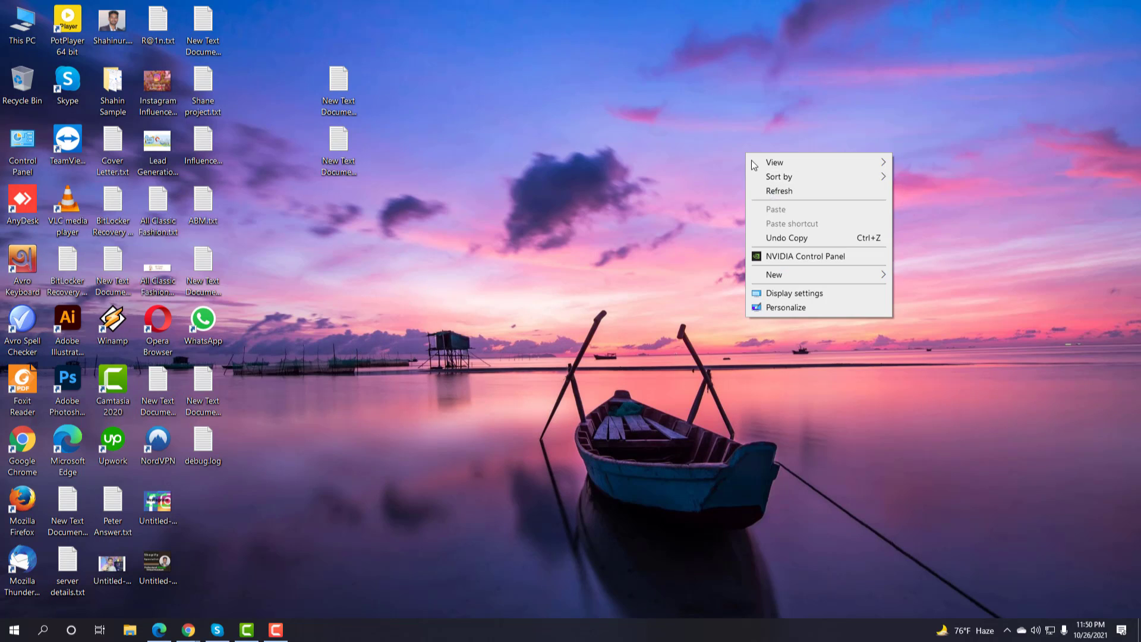
mouse_move(784, 277)
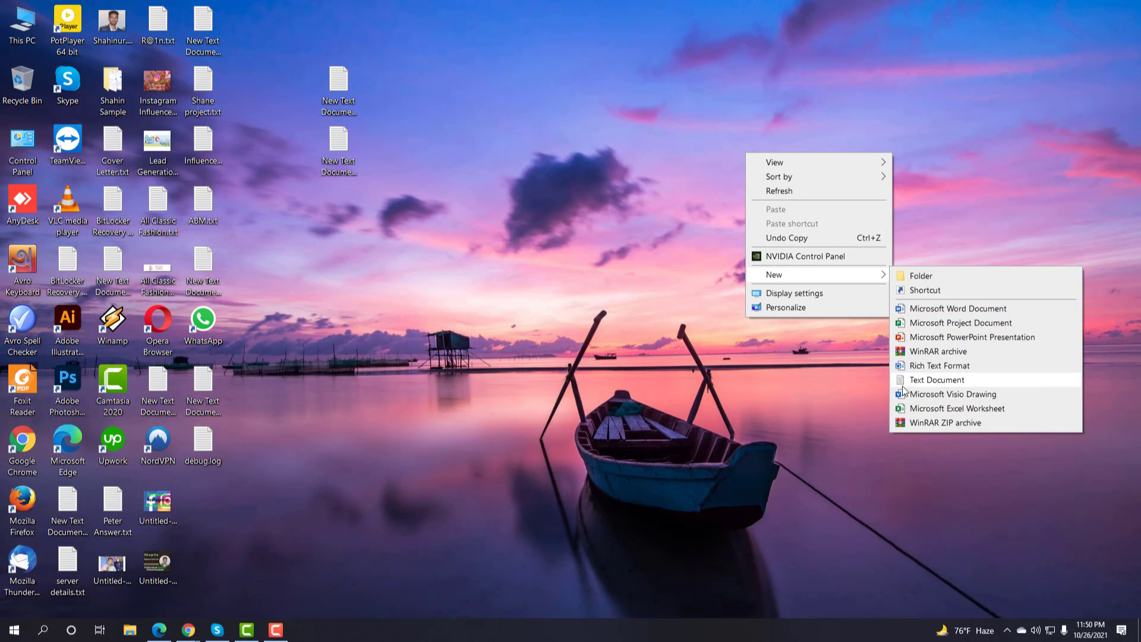
left_click(584, 390)
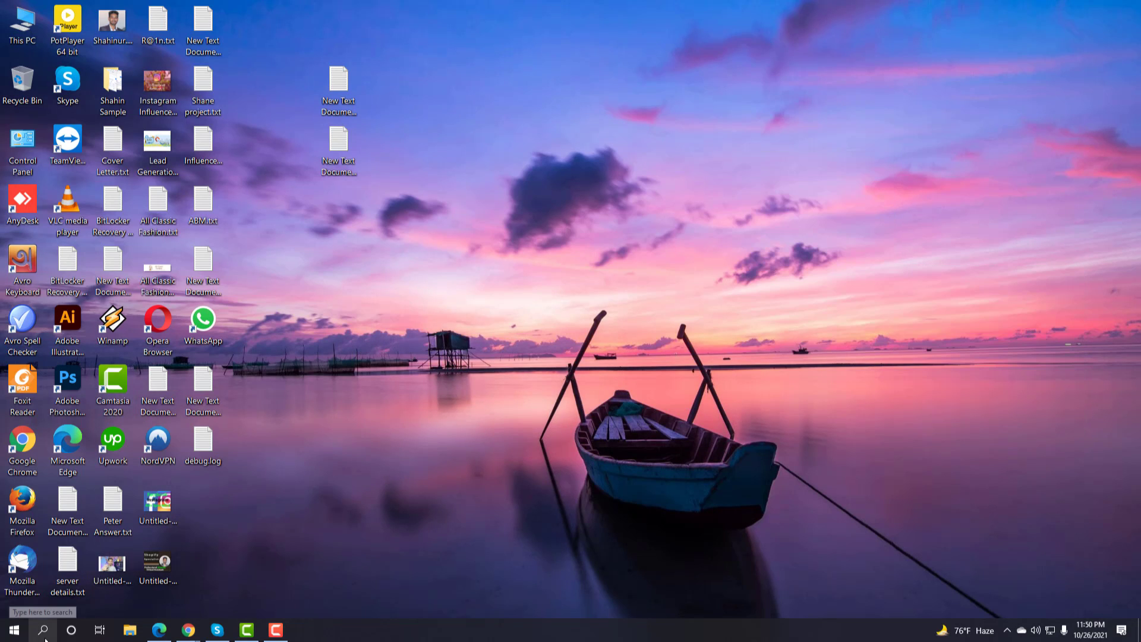
left_click(43, 630)
type("note")
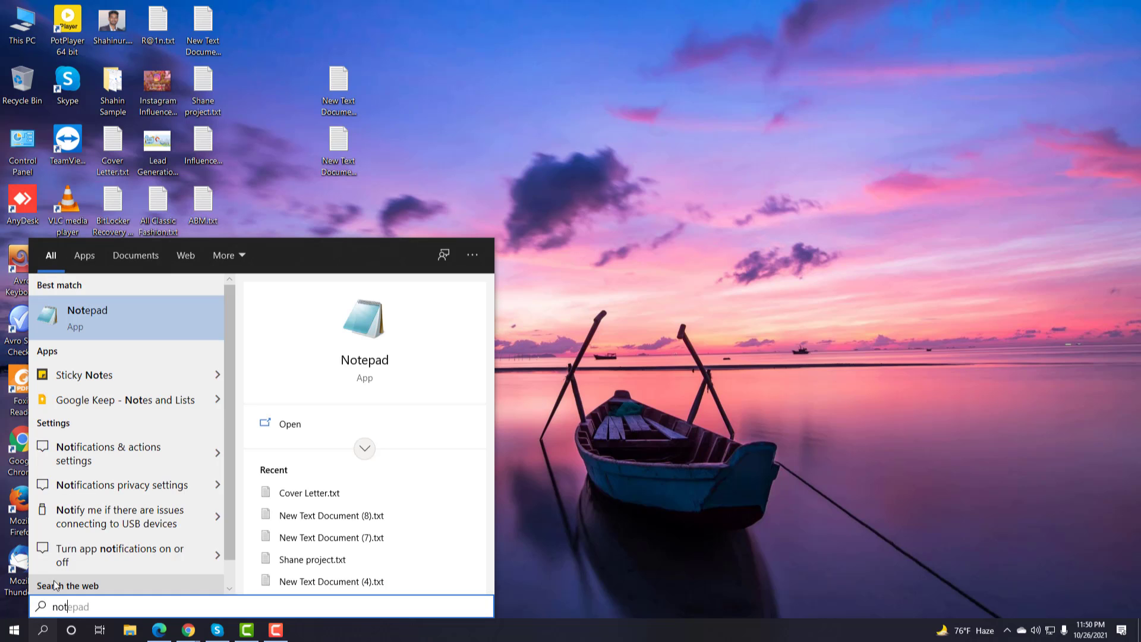
left_click(141, 306)
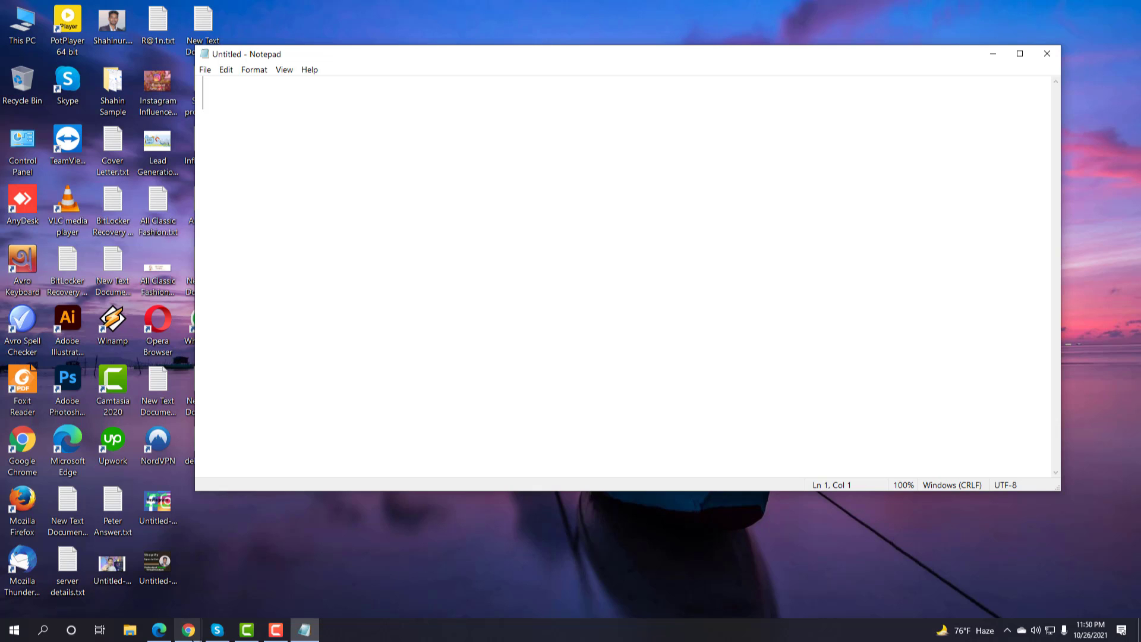
Reselect the full seller bio on the b2b lead generation for any industry gig.
mouse_move(189, 630)
left_click(235, 573)
left_click(248, 4)
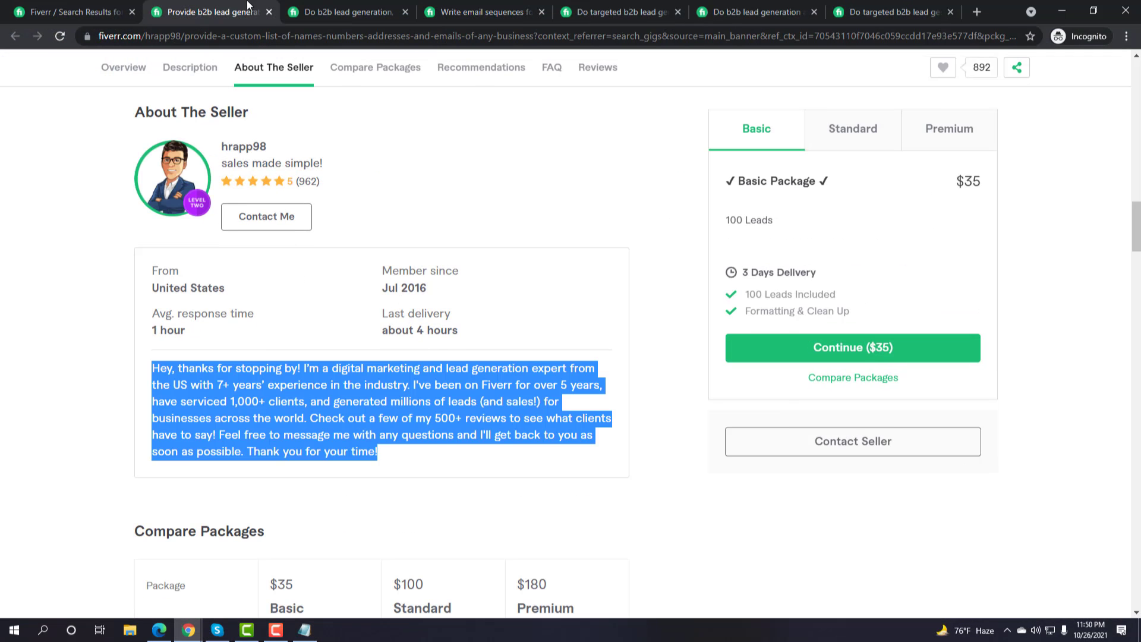
left_click(422, 453)
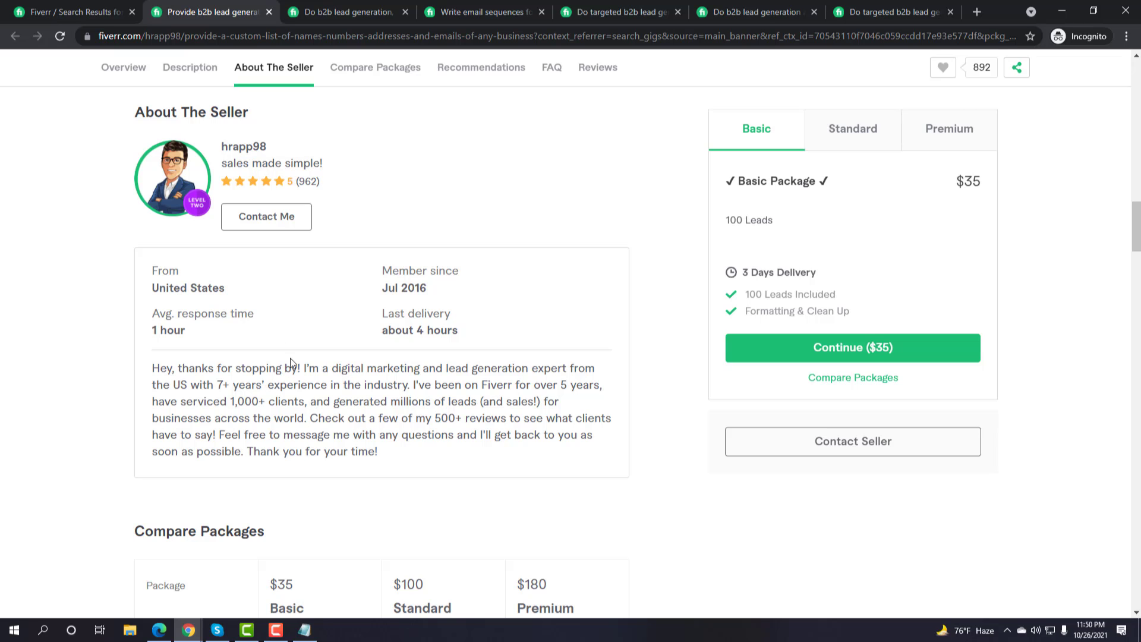
left_click(304, 630)
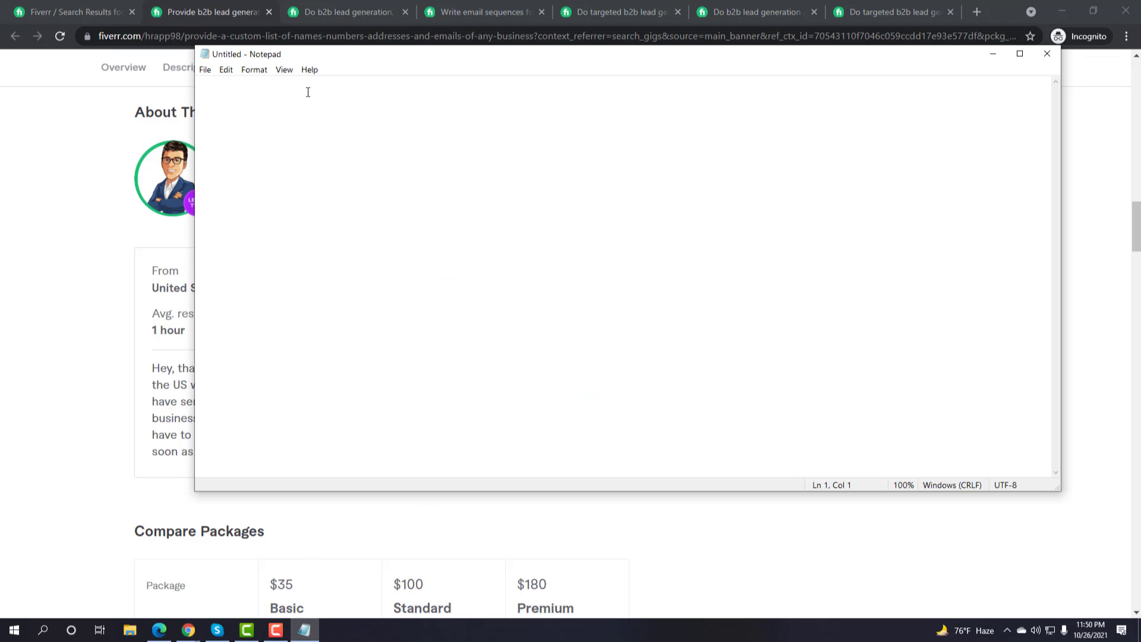
left_click(994, 57)
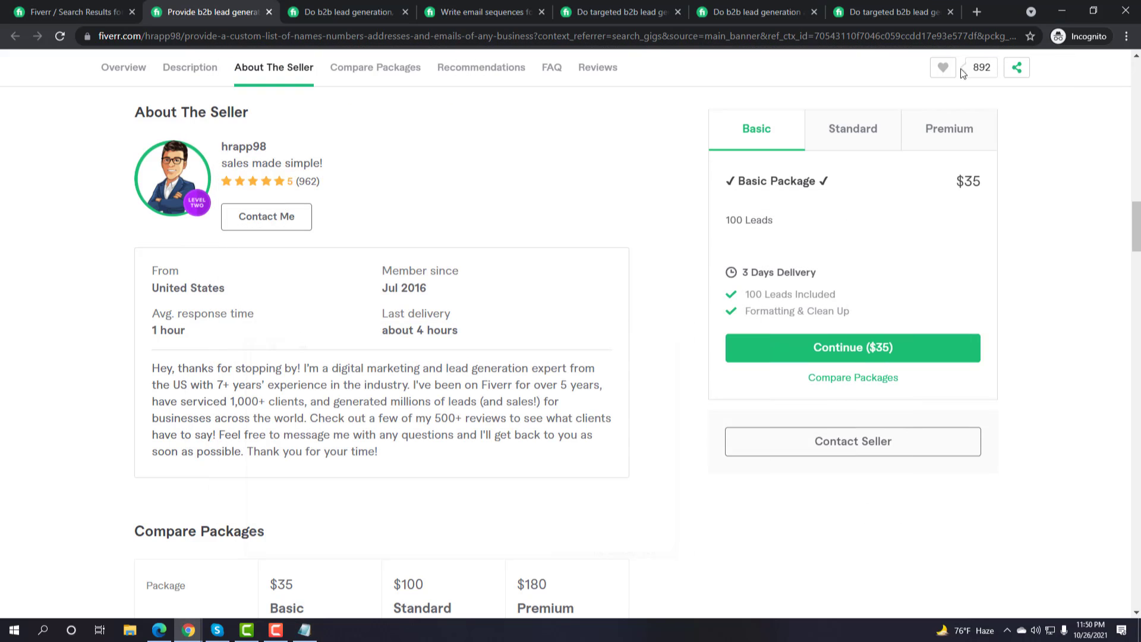
left_click_drag(382, 455, 156, 363)
Select the email-sequence gig seller's bio, then switch to your own profile window.
left_click(333, 12)
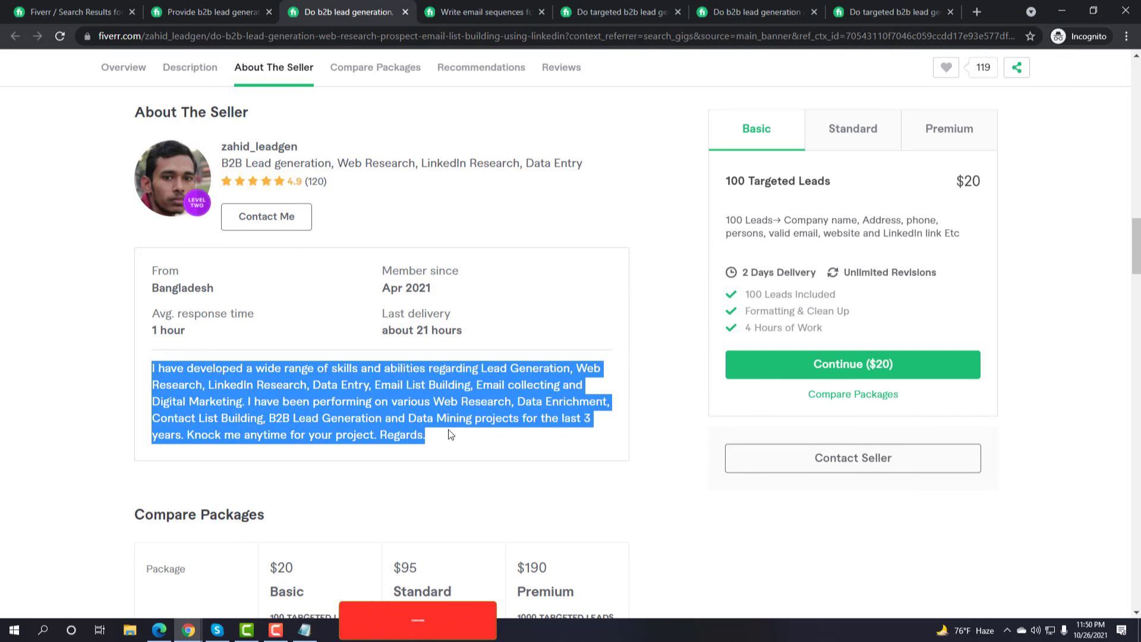
left_click(484, 12)
left_click_drag(320, 525, 152, 365)
left_click(159, 631)
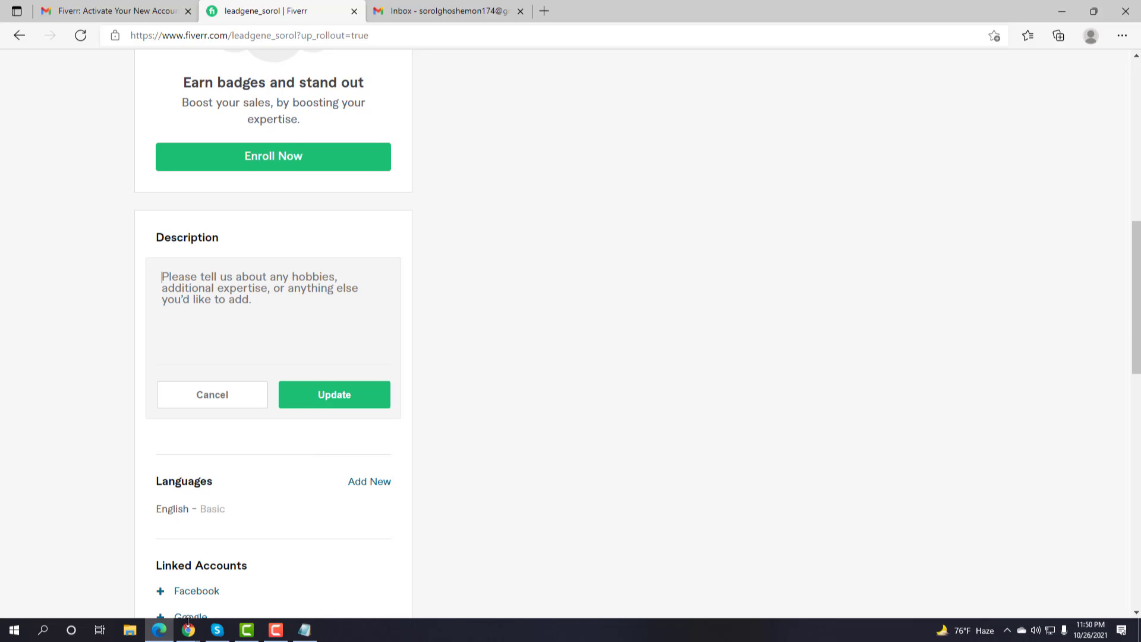
Browse through the b2b lead generation gig pages, ending on the any-industry gig.
mouse_move(188, 624)
left_click(226, 597)
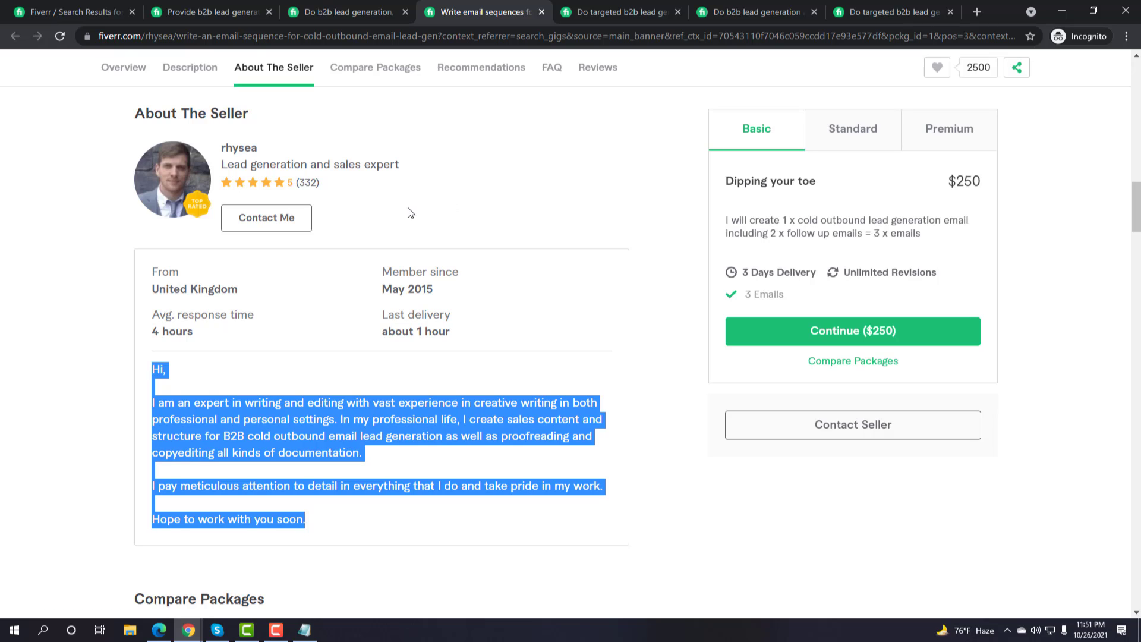
left_click(194, 426)
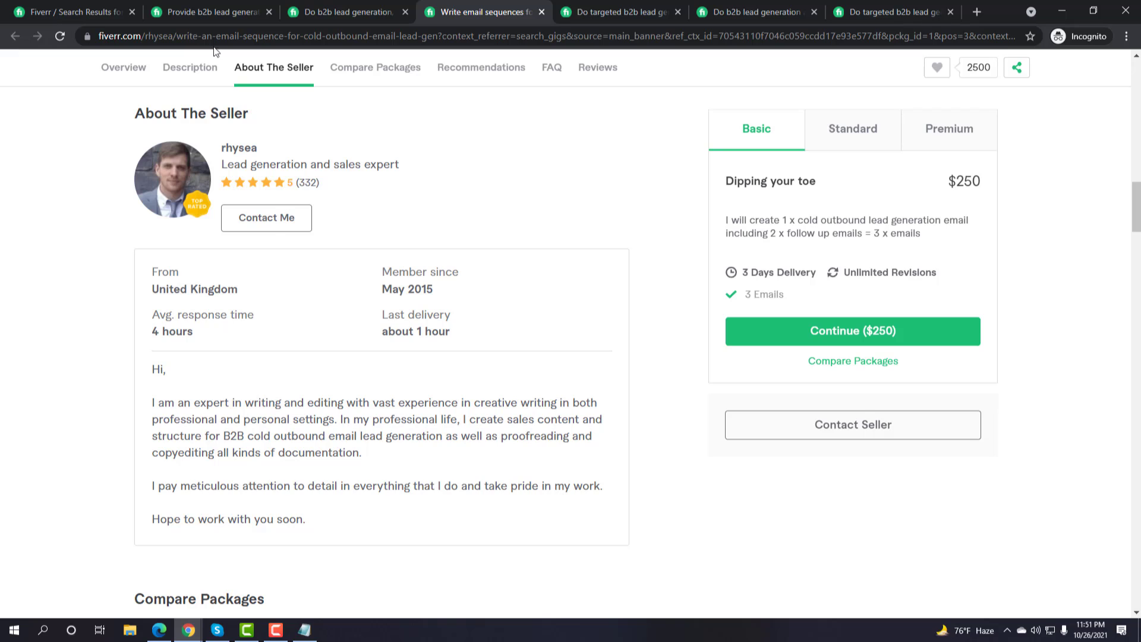
left_click(216, 11)
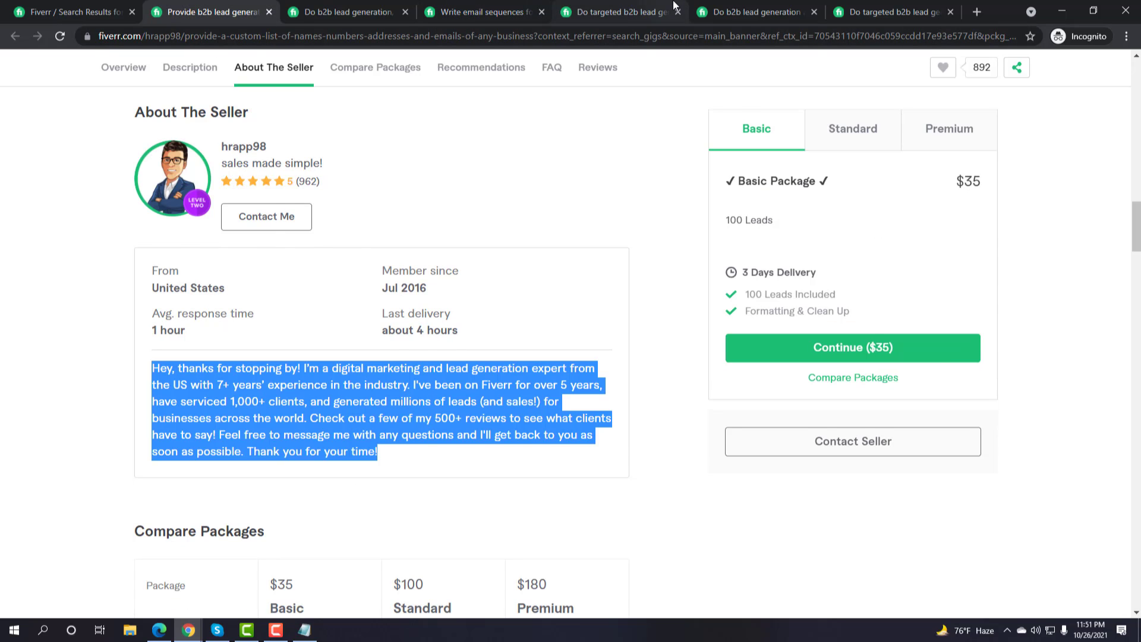
left_click(653, 12)
left_click(743, 11)
left_click(277, 4)
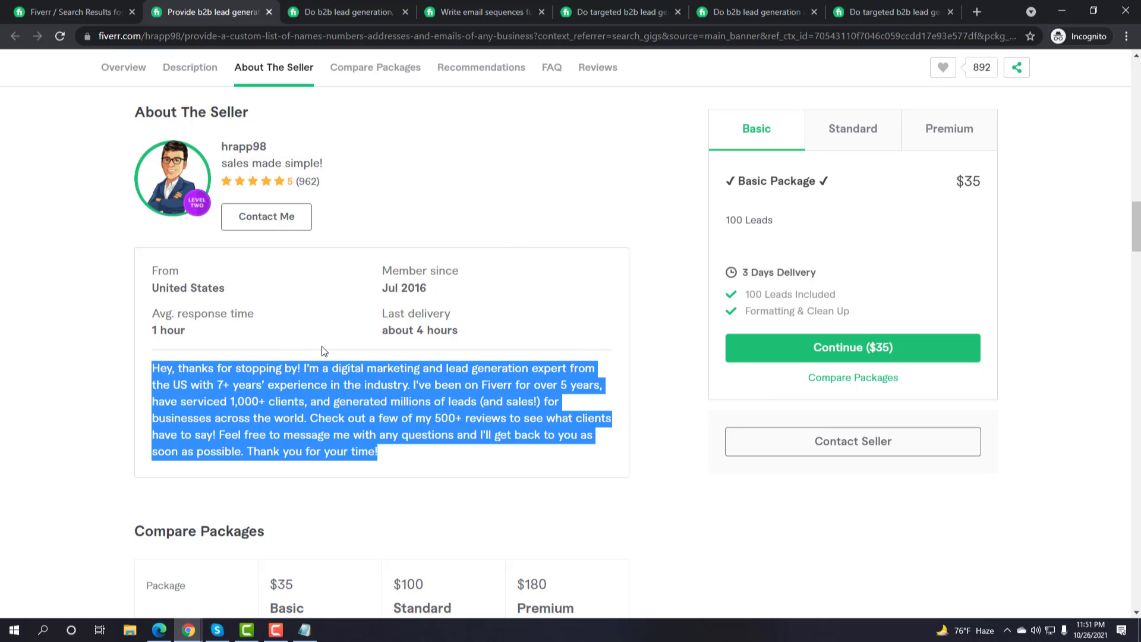
Glance at the blank Notepad, then reread the opening sentence of the b2b seller's bio.
left_click(305, 629)
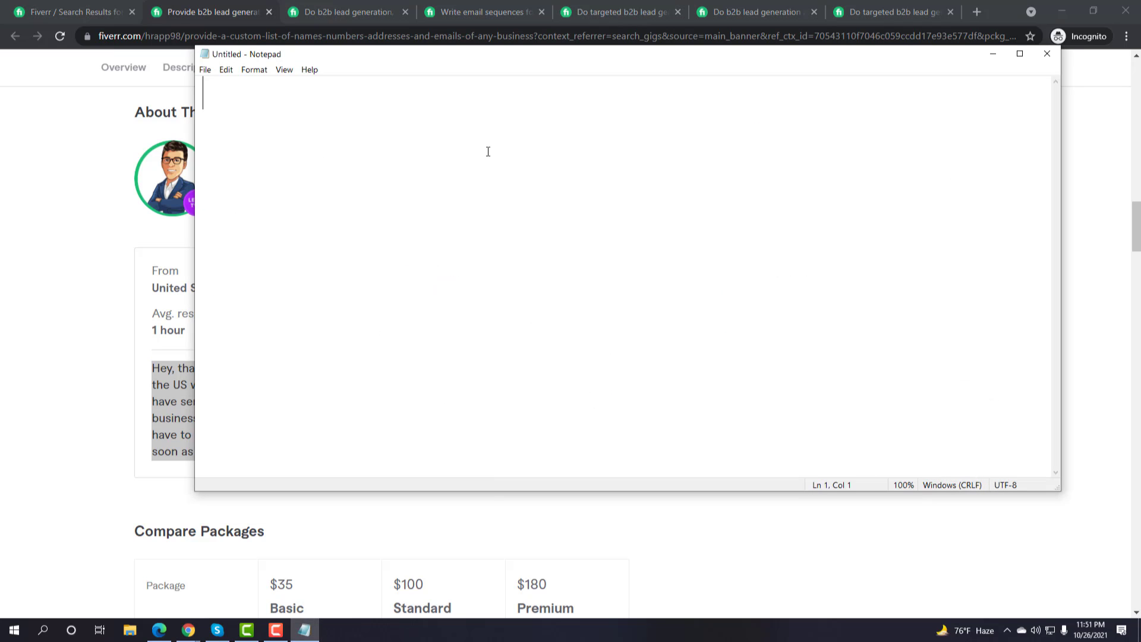
left_click(990, 55)
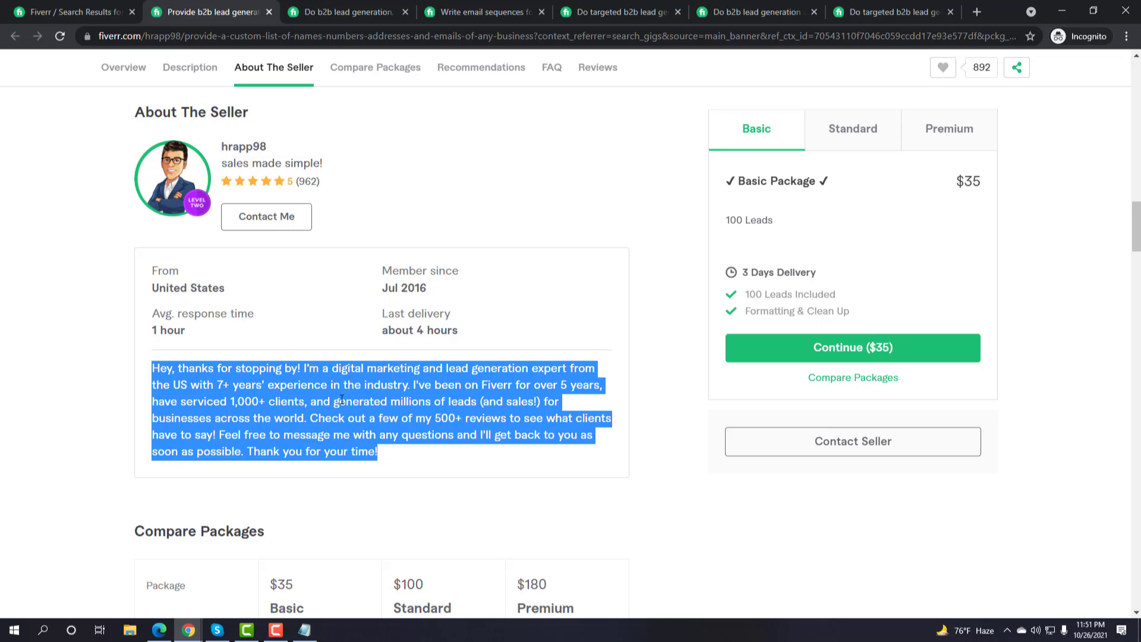
left_click(192, 384)
left_click_drag(173, 370, 292, 369)
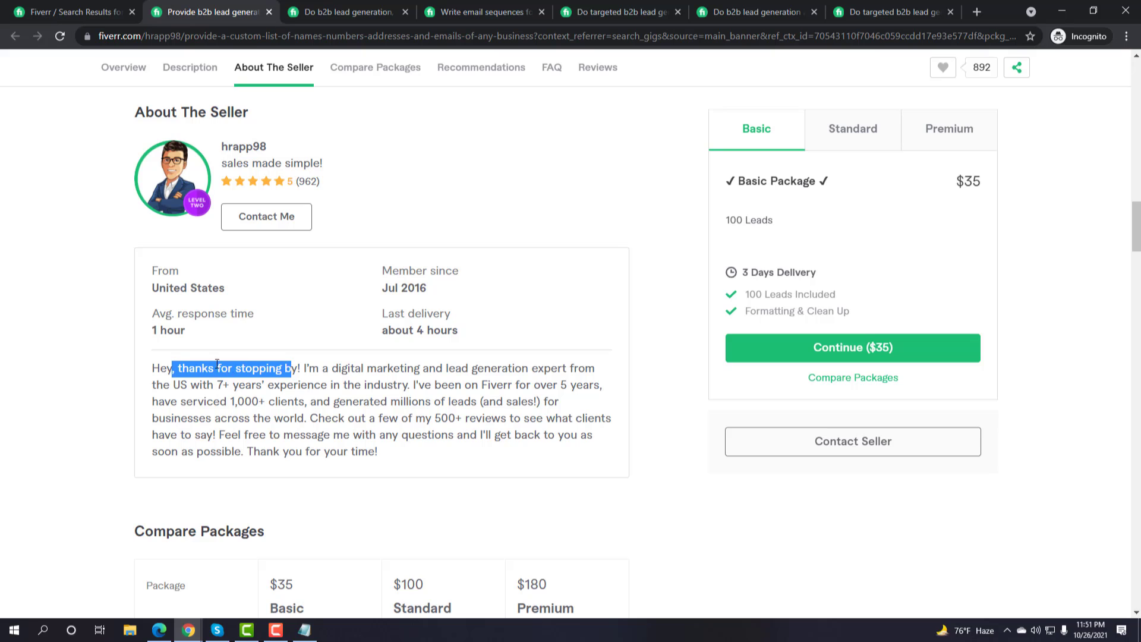
left_click(190, 369)
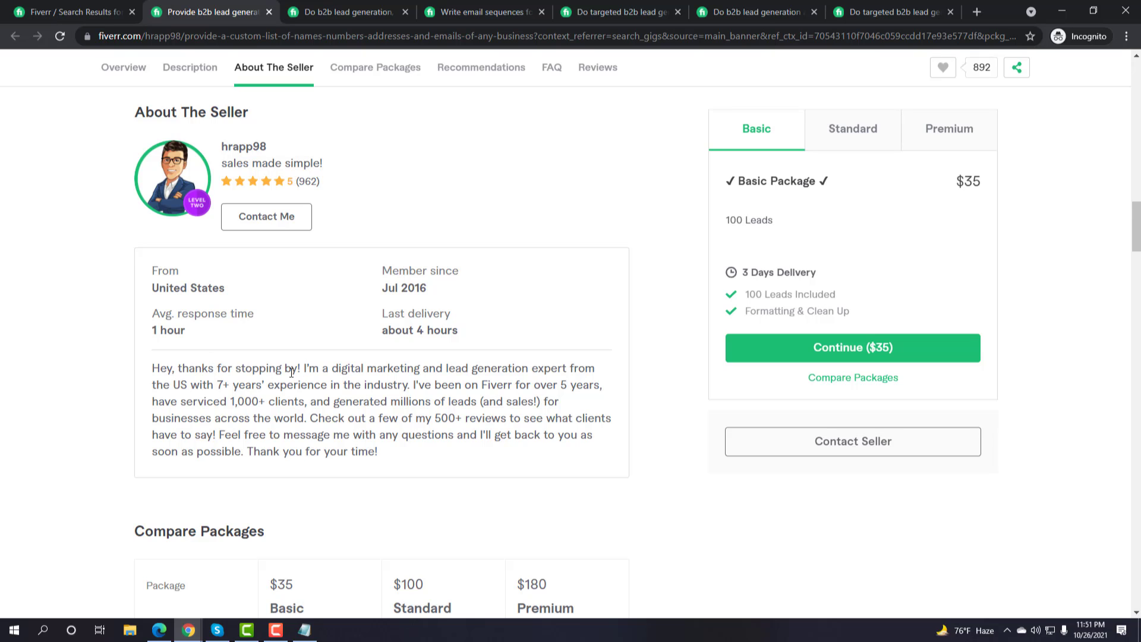
Read the closing sentence of the LinkedIn email list seller's bio, then bring up Notepad.
left_click(352, 6)
left_click(357, 418)
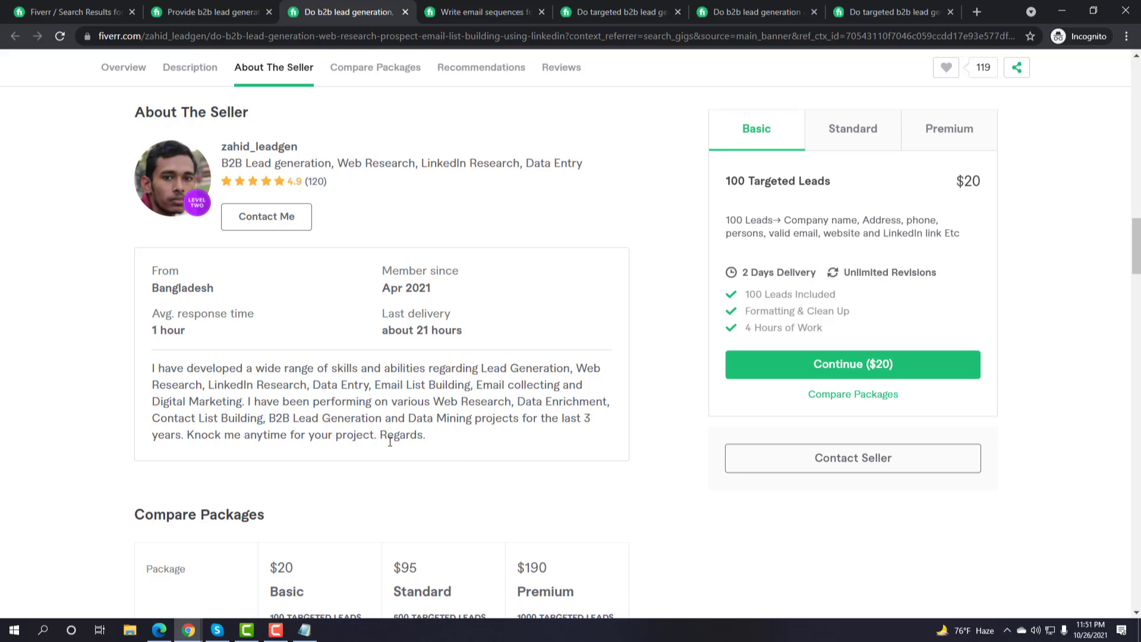
left_click_drag(447, 439, 186, 436)
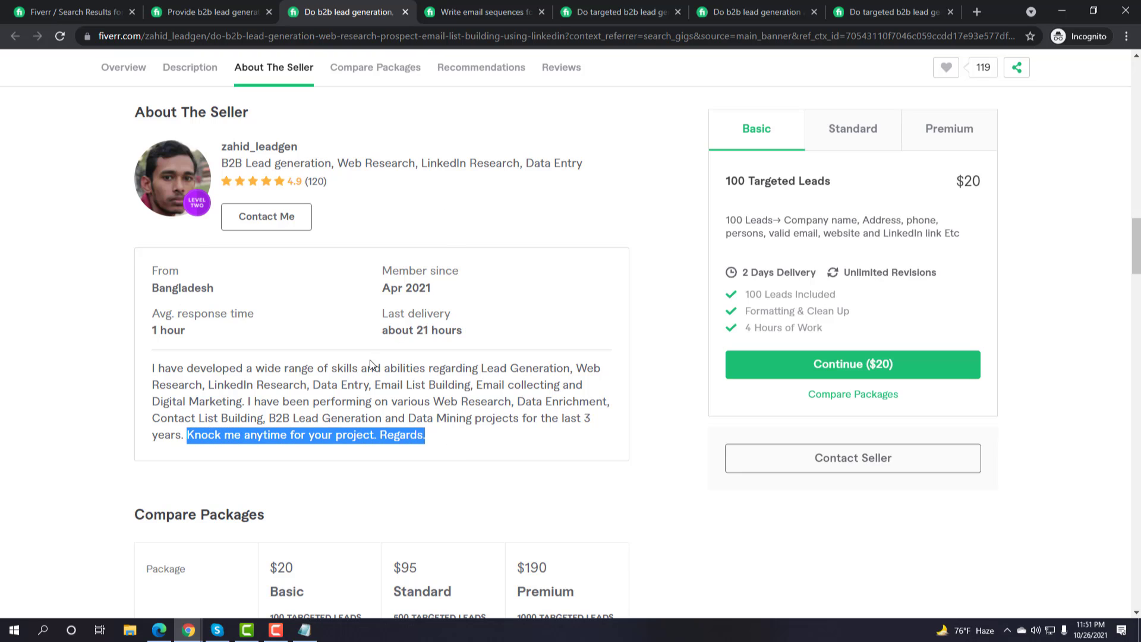
left_click(431, 439)
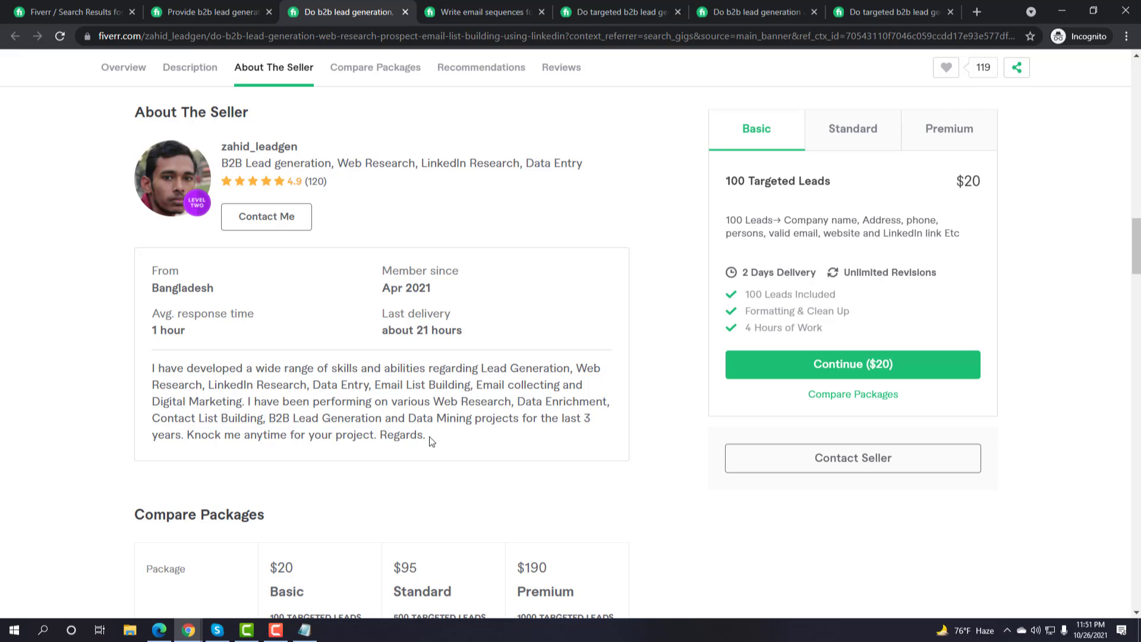
left_click(316, 631)
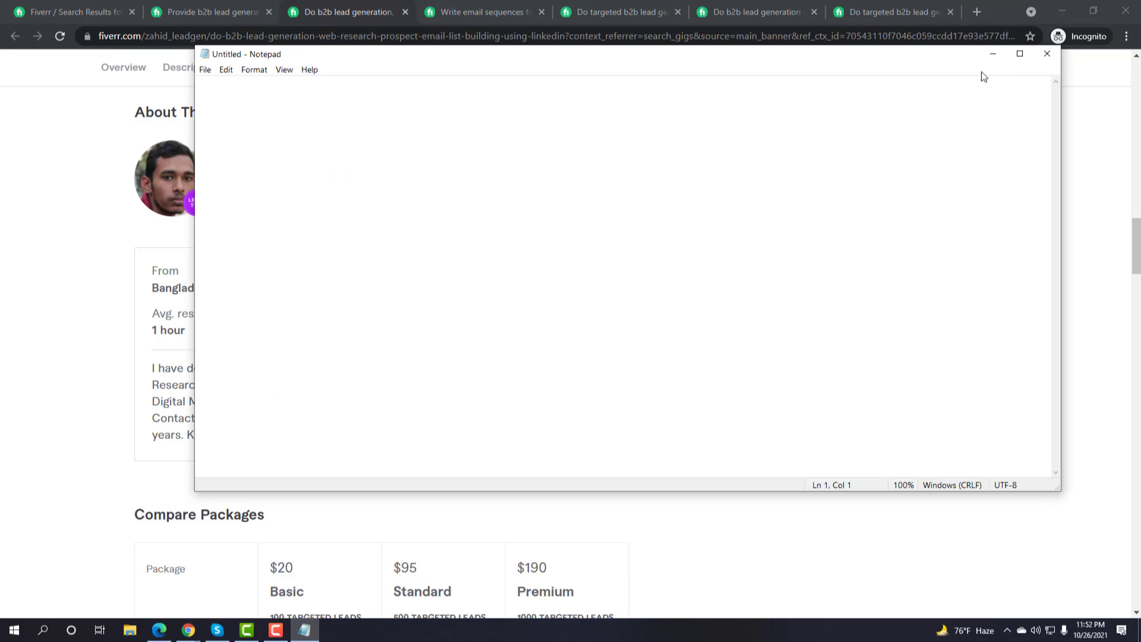
Minimize Notepad and return to the Fiverr profile's empty Description editor.
left_click(992, 53)
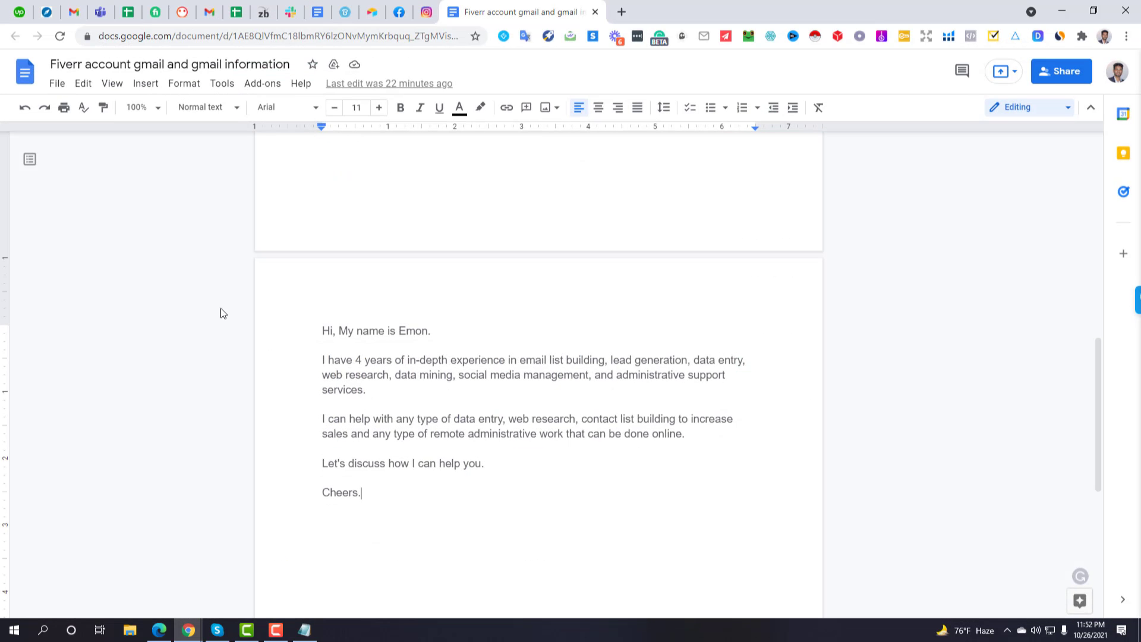
left_click(153, 633)
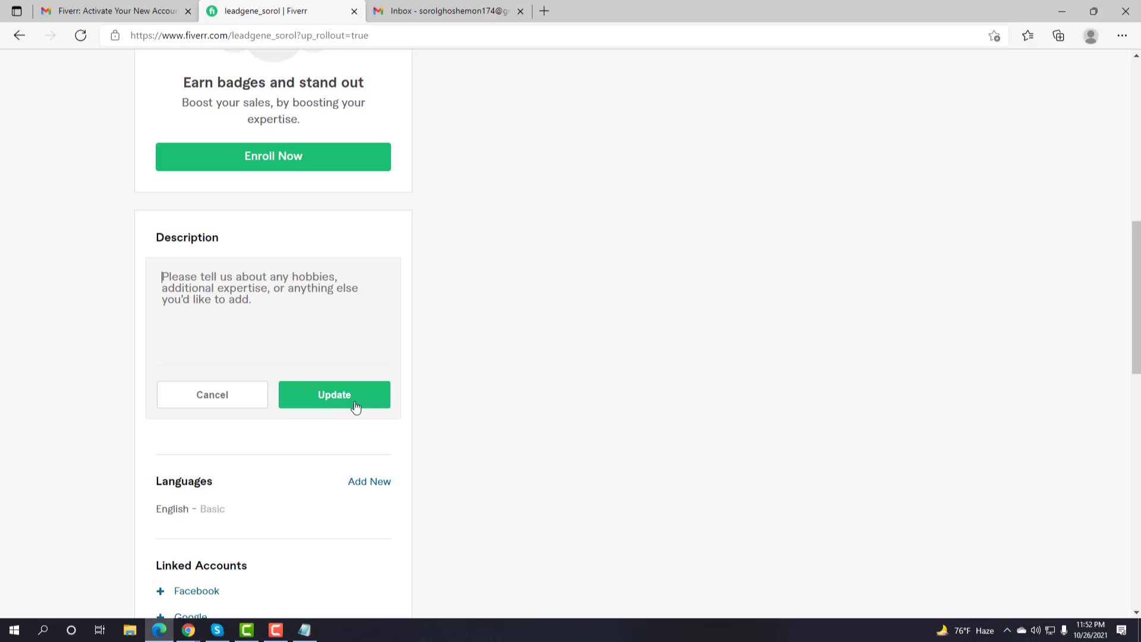
Copy the drafted introduction from Google Docs and paste it into the profile Description box.
mouse_move(188, 630)
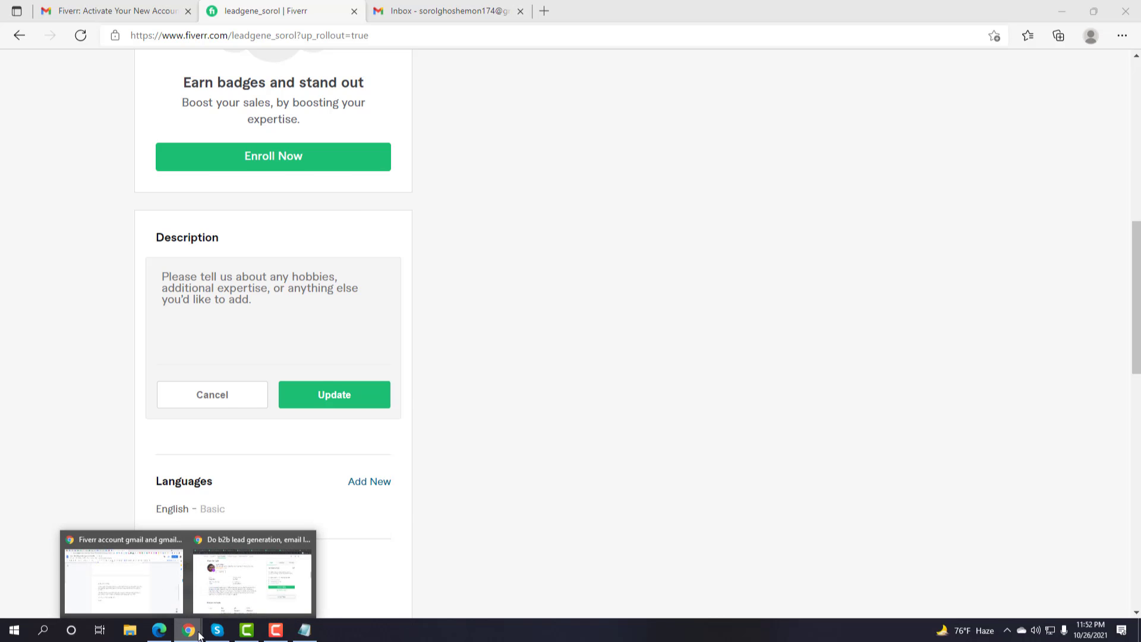
left_click(267, 580)
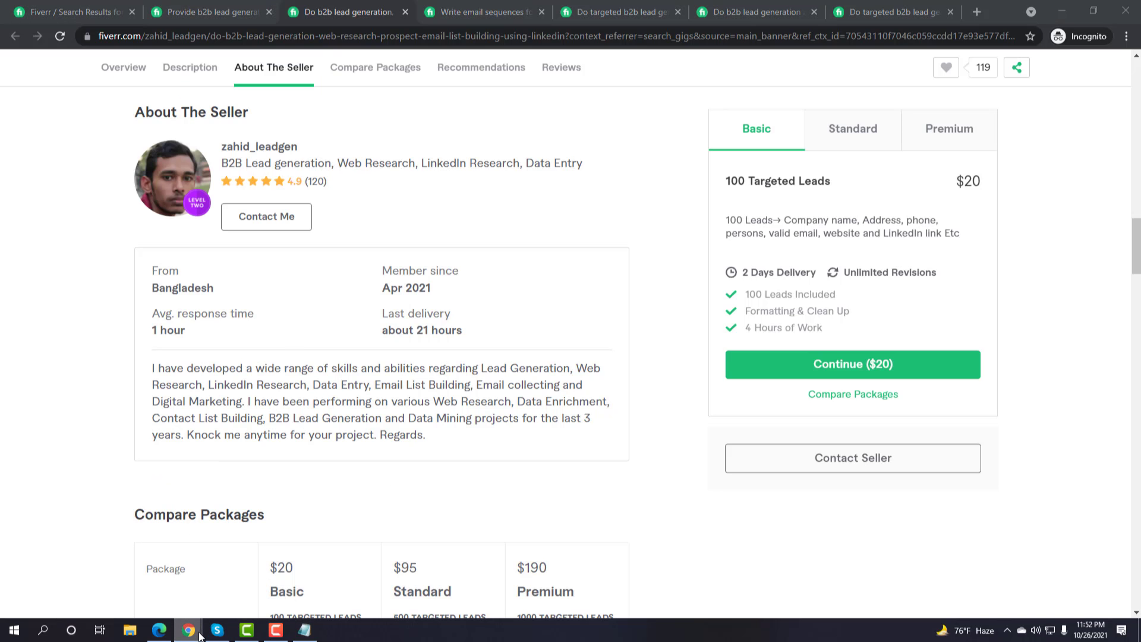
mouse_move(188, 630)
left_click(114, 561)
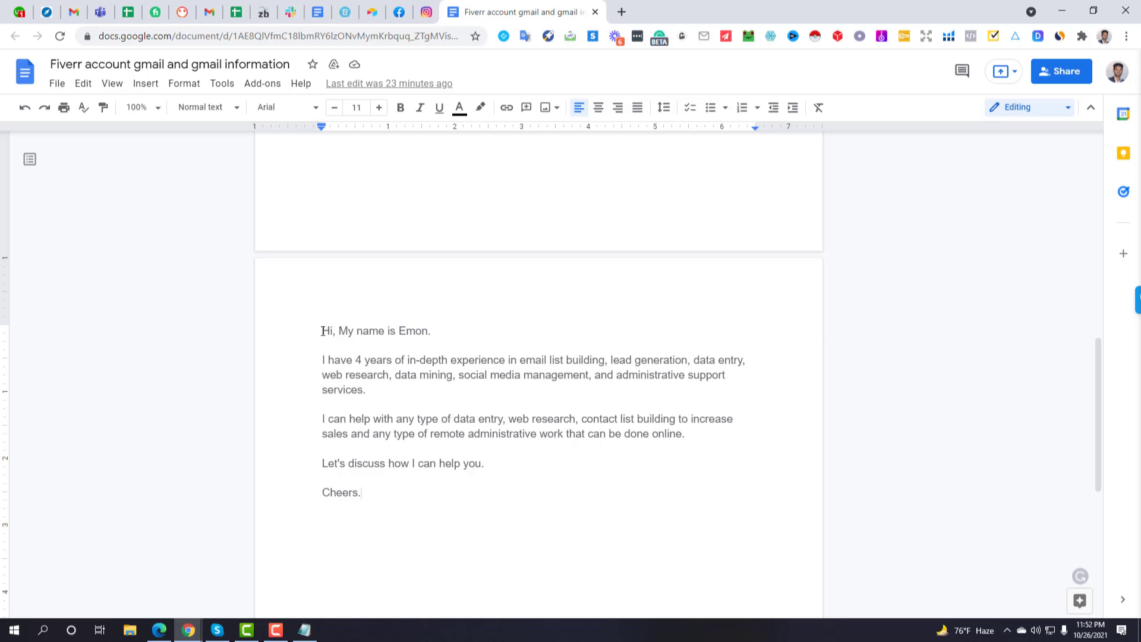
left_click_drag(323, 330, 360, 501)
left_click(159, 630)
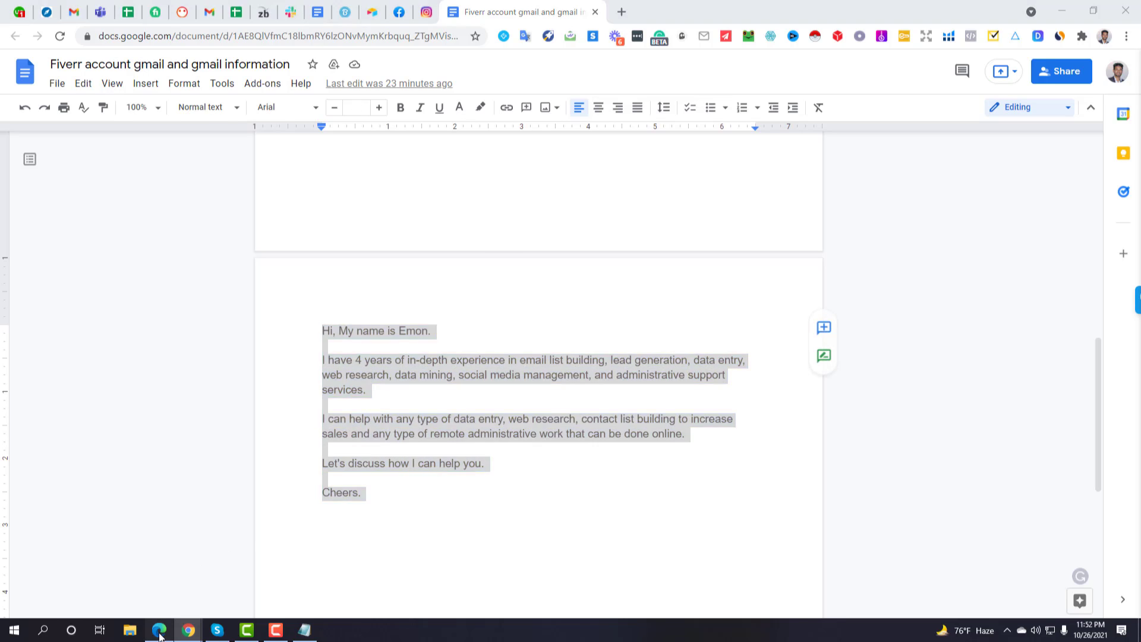
left_click(283, 297)
key("ctrl+v")
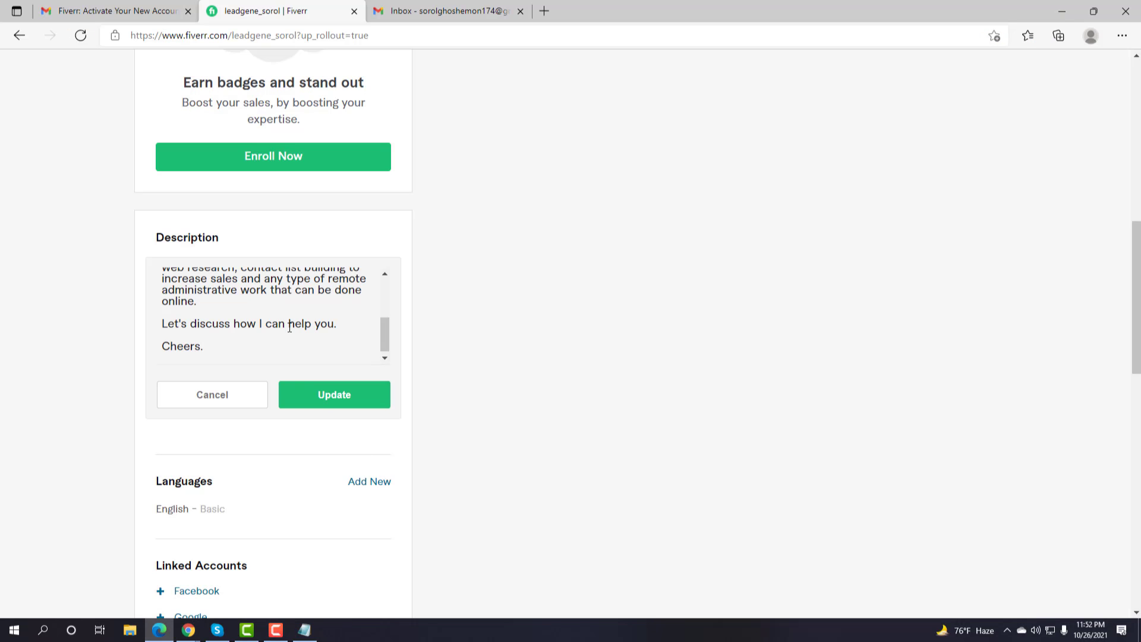
Review the pasted description through to 'Cheers.' and save it with Update.
scroll(290, 324, "up", 1)
scroll(298, 327, "up", 5)
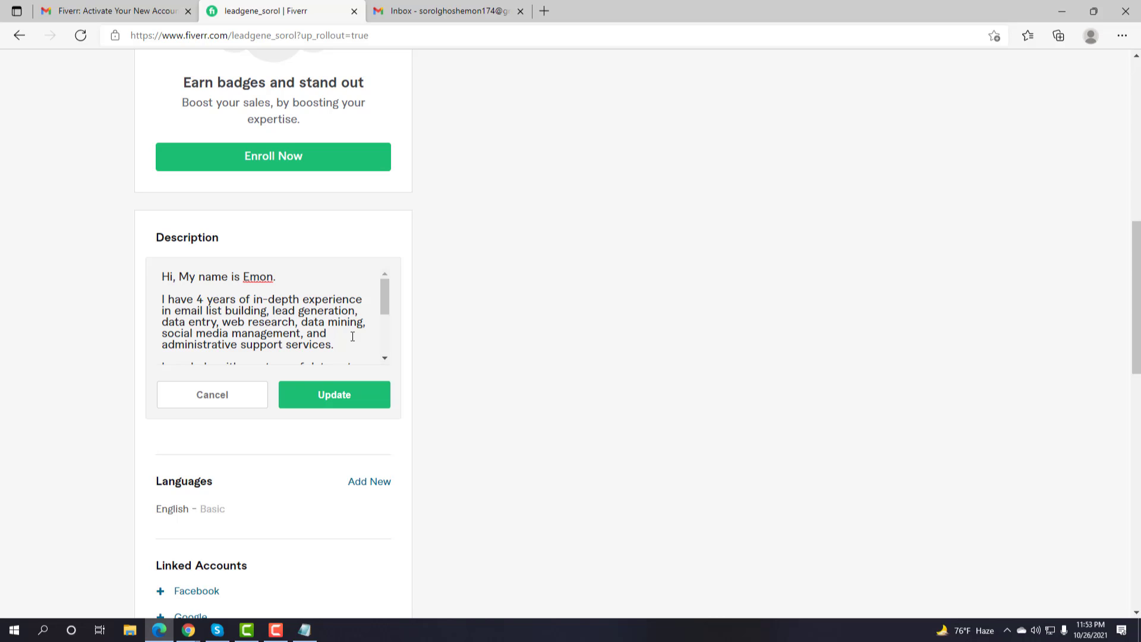
scroll(338, 340, "down", 1)
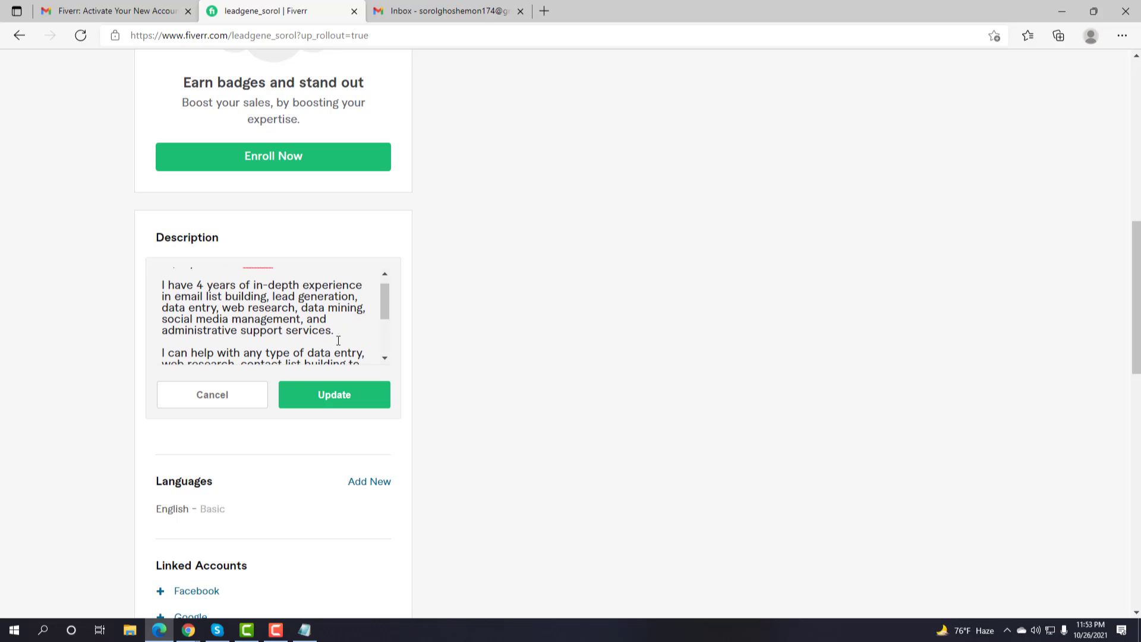
scroll(289, 309, "down", 1)
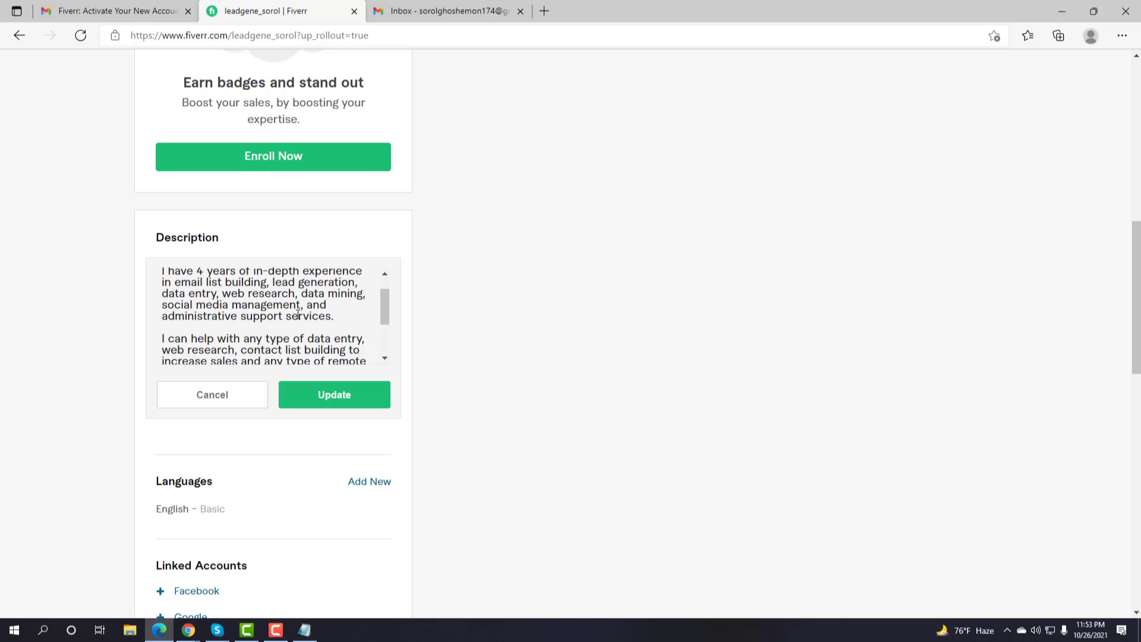
scroll(309, 323, "down", 1)
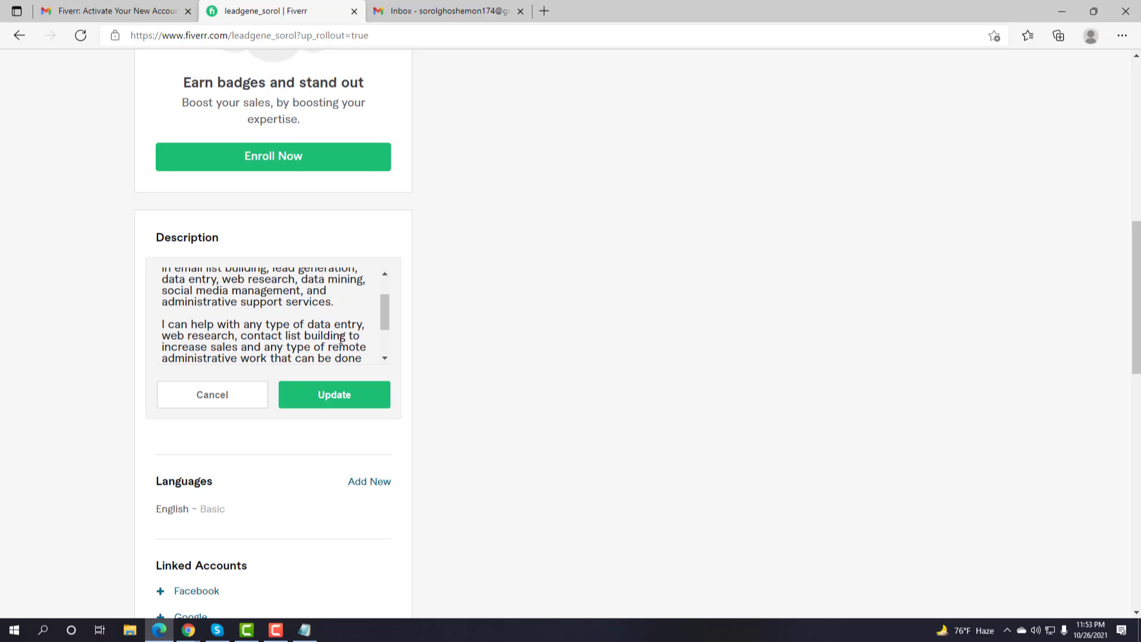
scroll(297, 342, "down", 1)
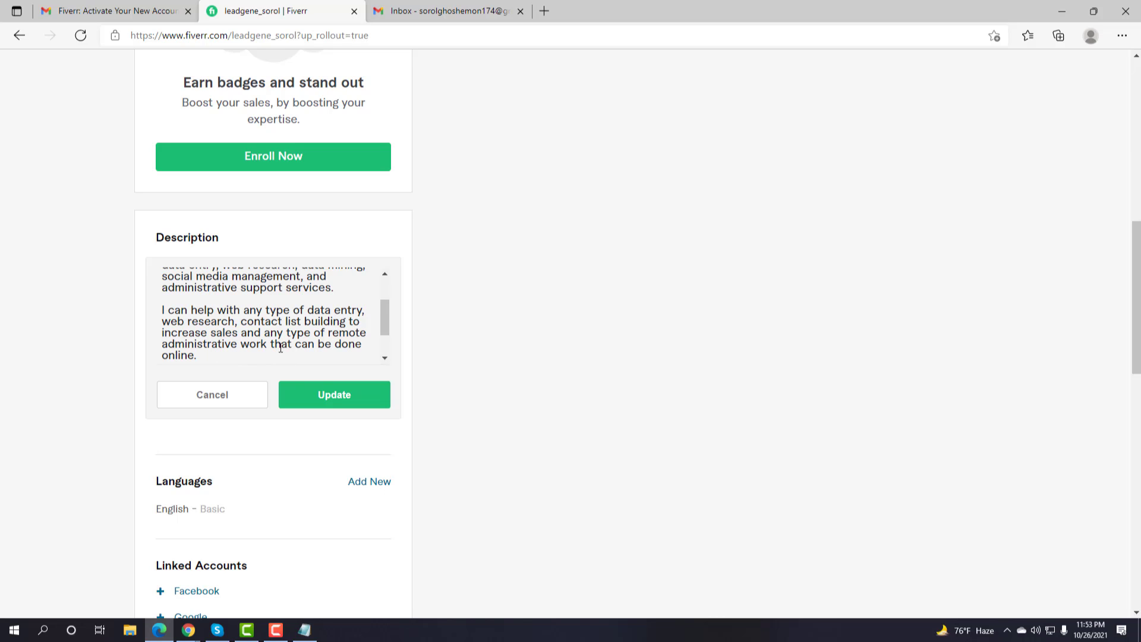
scroll(281, 348, "down", 1)
scroll(260, 340, "down", 1)
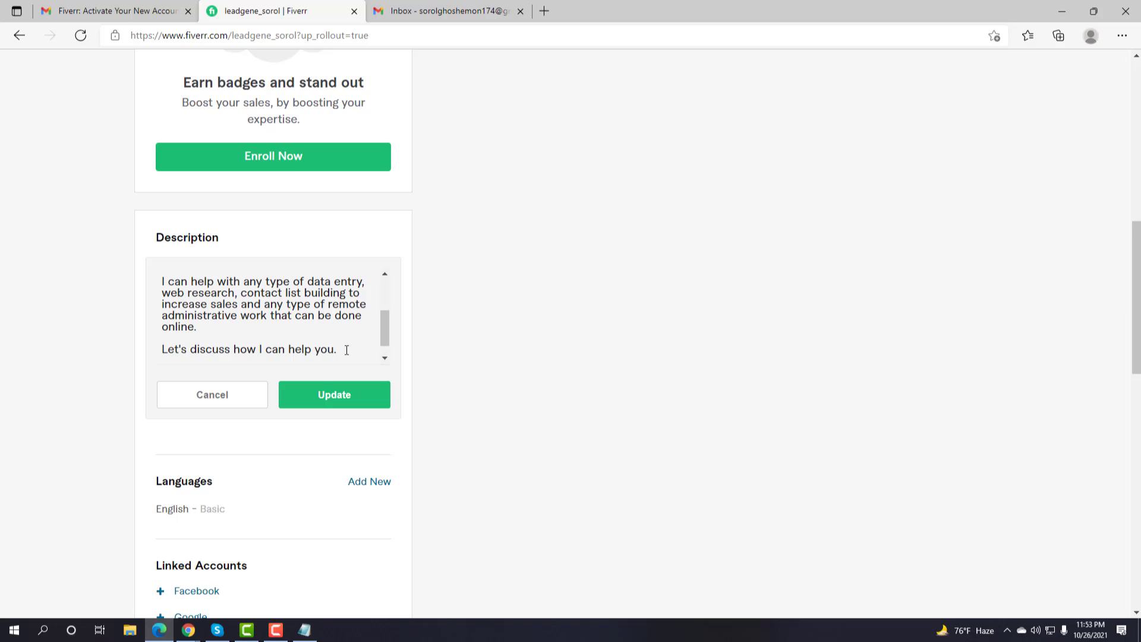
scroll(347, 347, "down", 1)
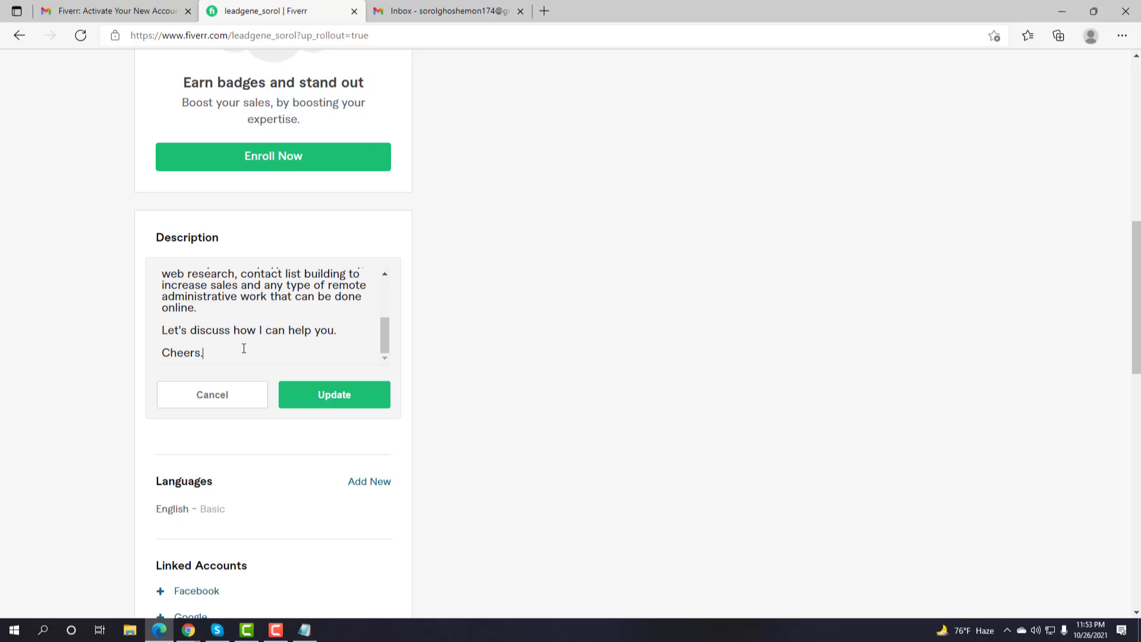
left_click_drag(224, 355, 152, 269)
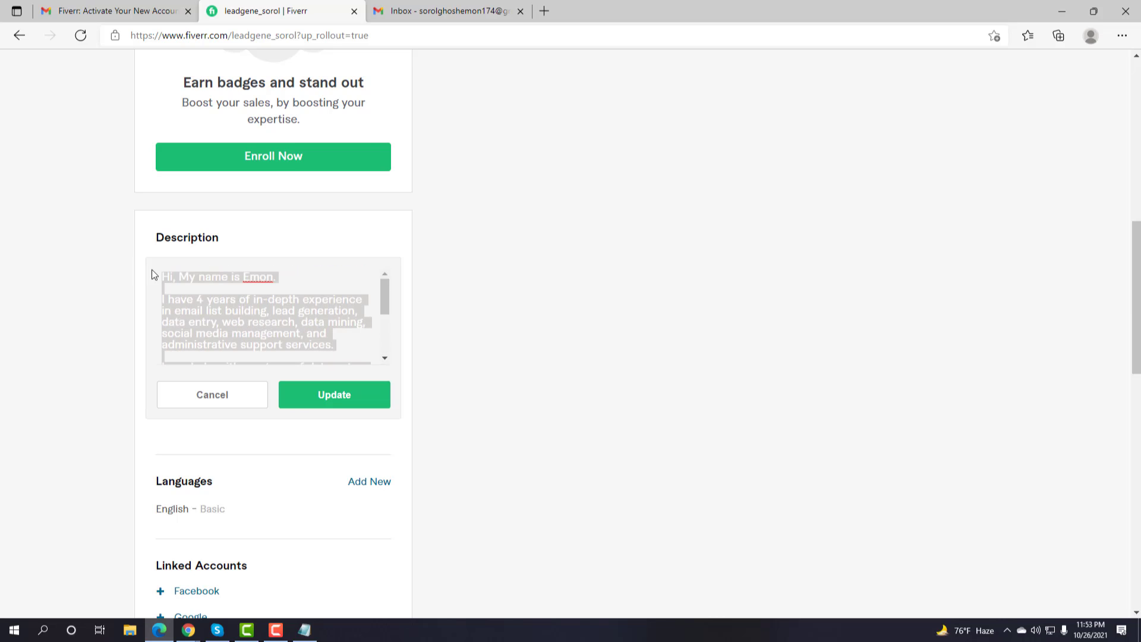
left_click(248, 310)
scroll(247, 310, "down", 1)
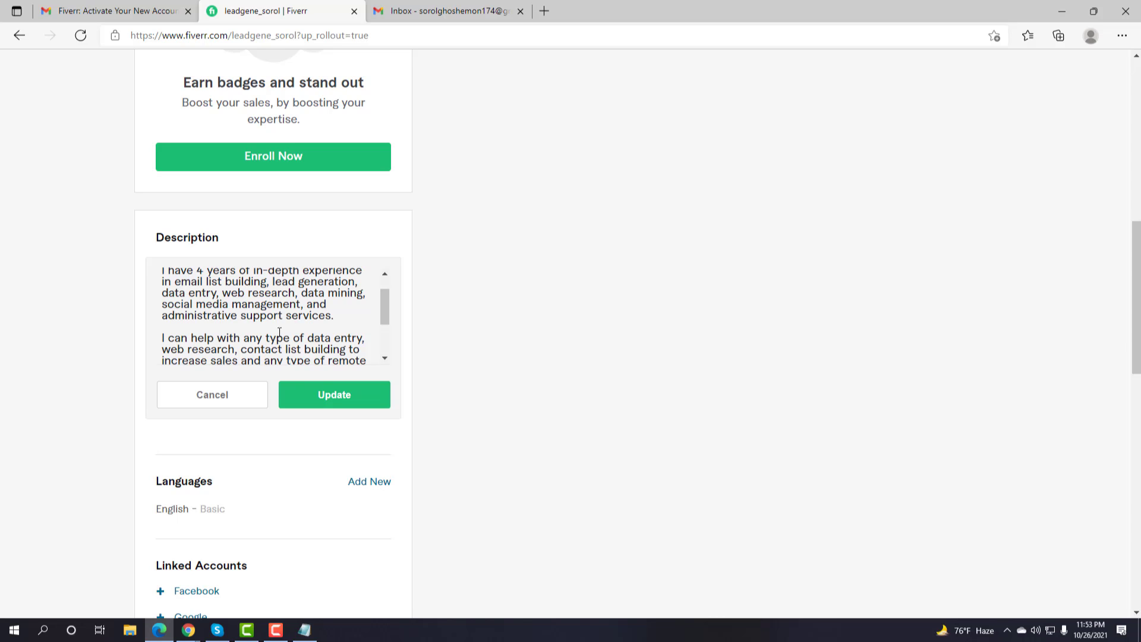
scroll(254, 335, "up", 1)
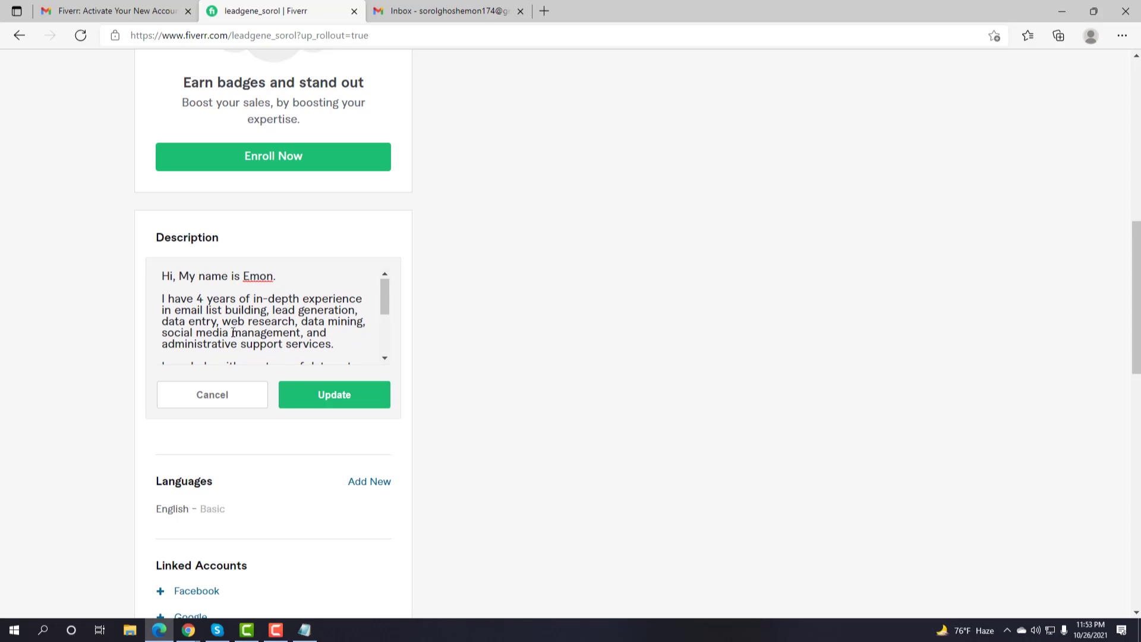
scroll(244, 307, "down", 2)
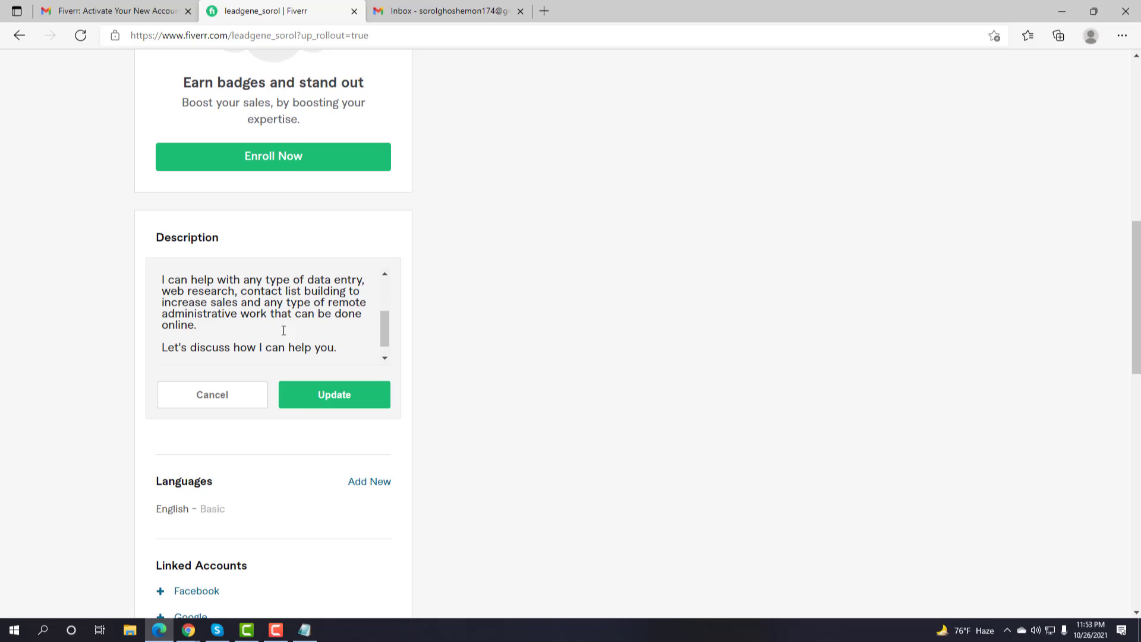
scroll(284, 331, "down", 1)
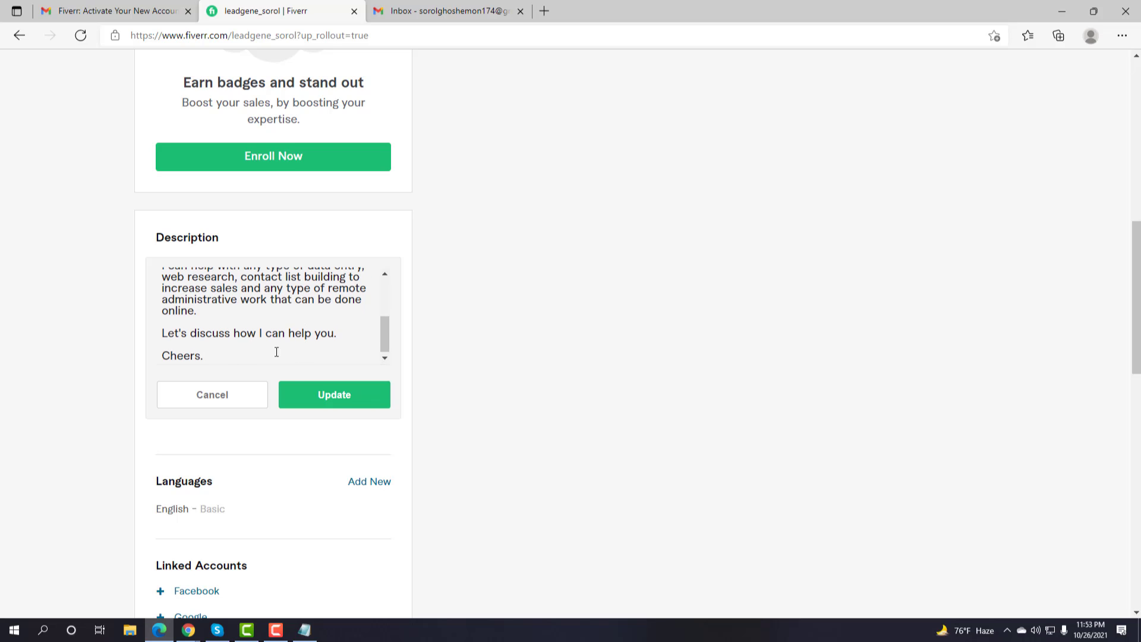
left_click(333, 396)
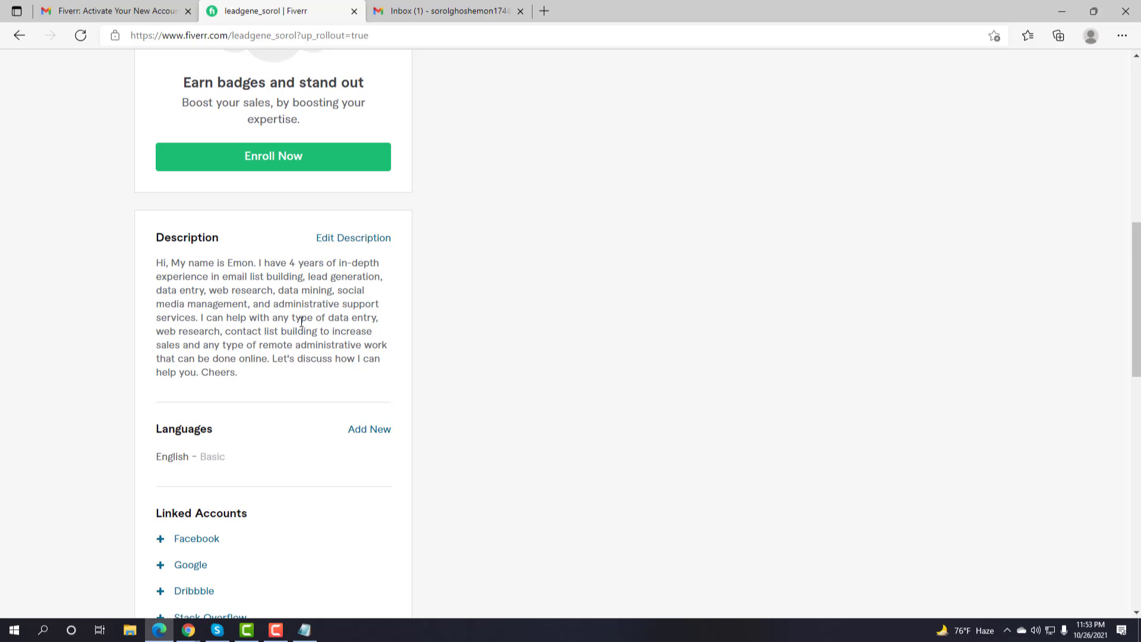
Change English's level to Fluent, save it, and open the Add New language form.
scroll(306, 324, "down", 3)
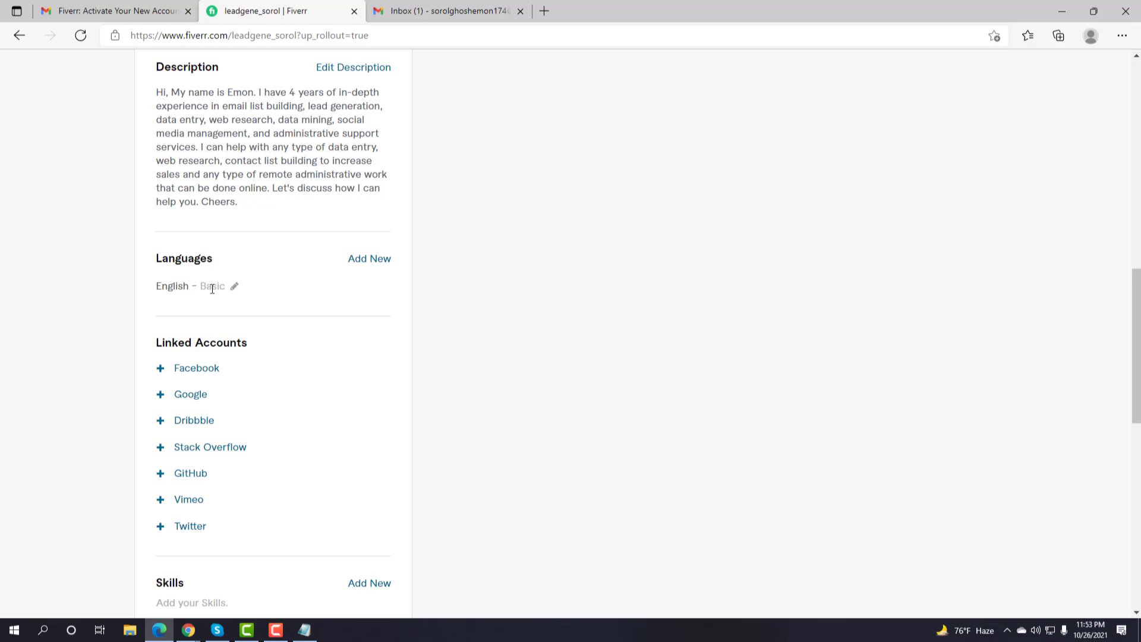
left_click(234, 288)
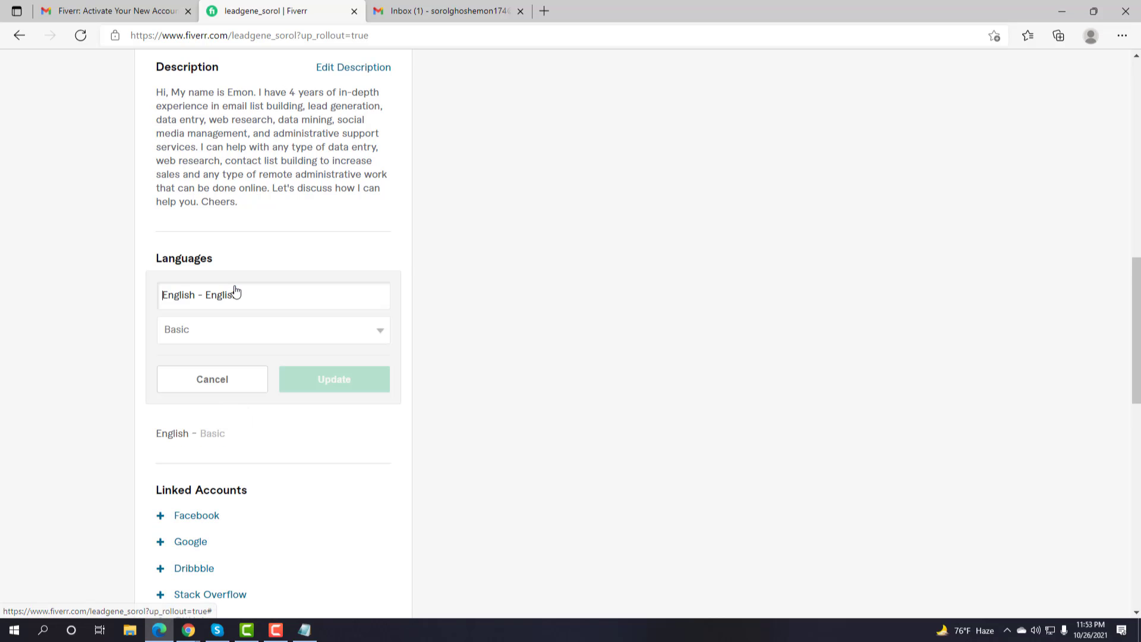
left_click(215, 337)
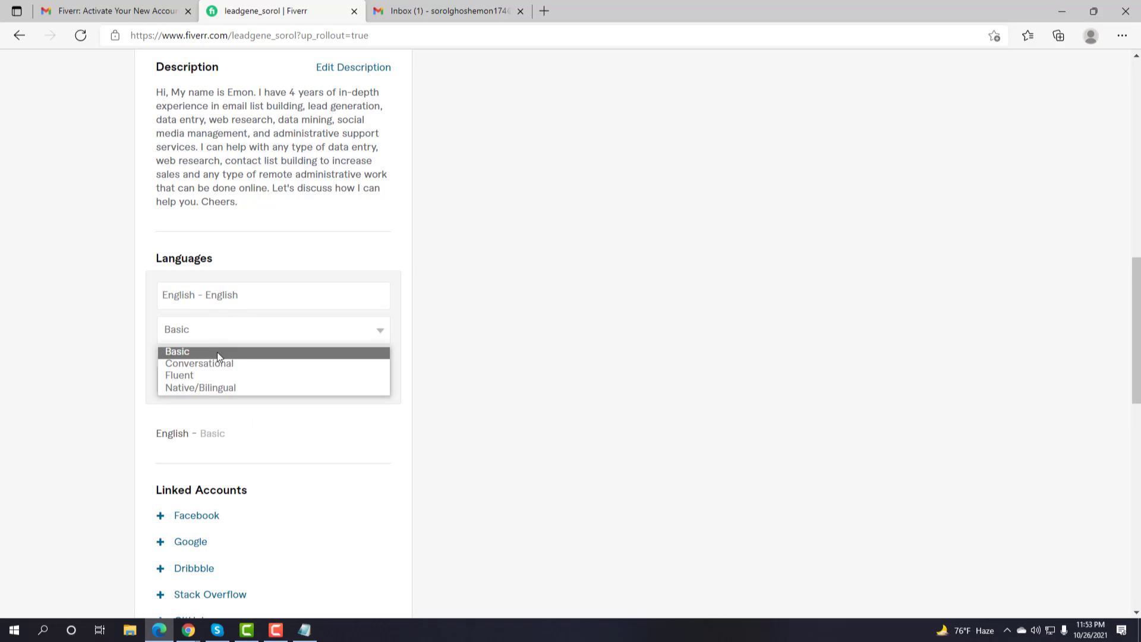
left_click(194, 374)
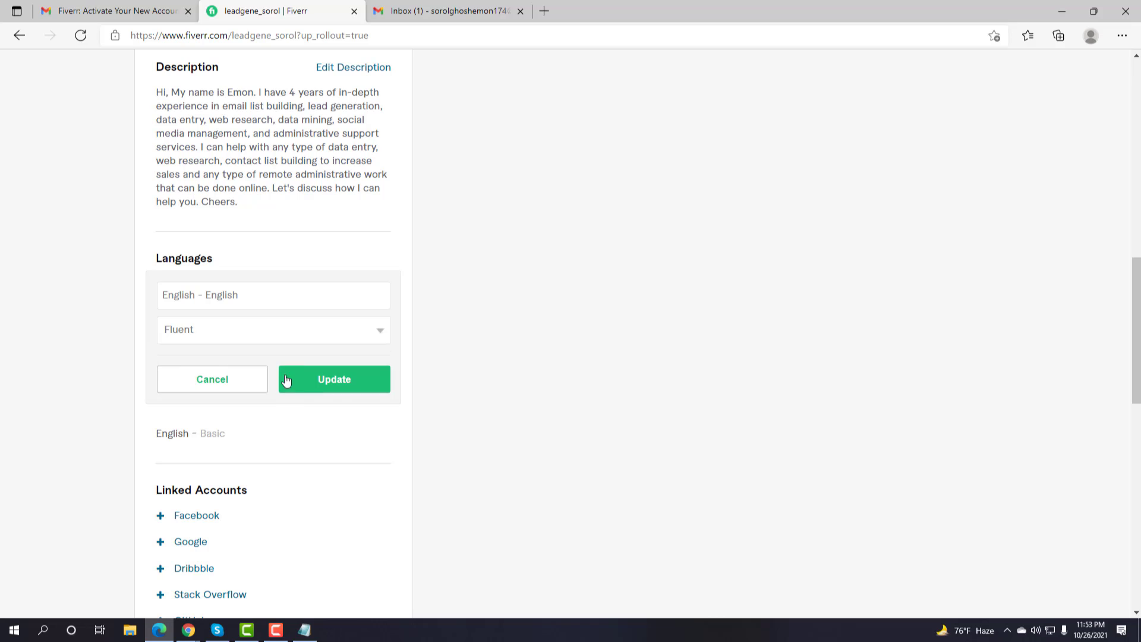
left_click(331, 380)
left_click(372, 261)
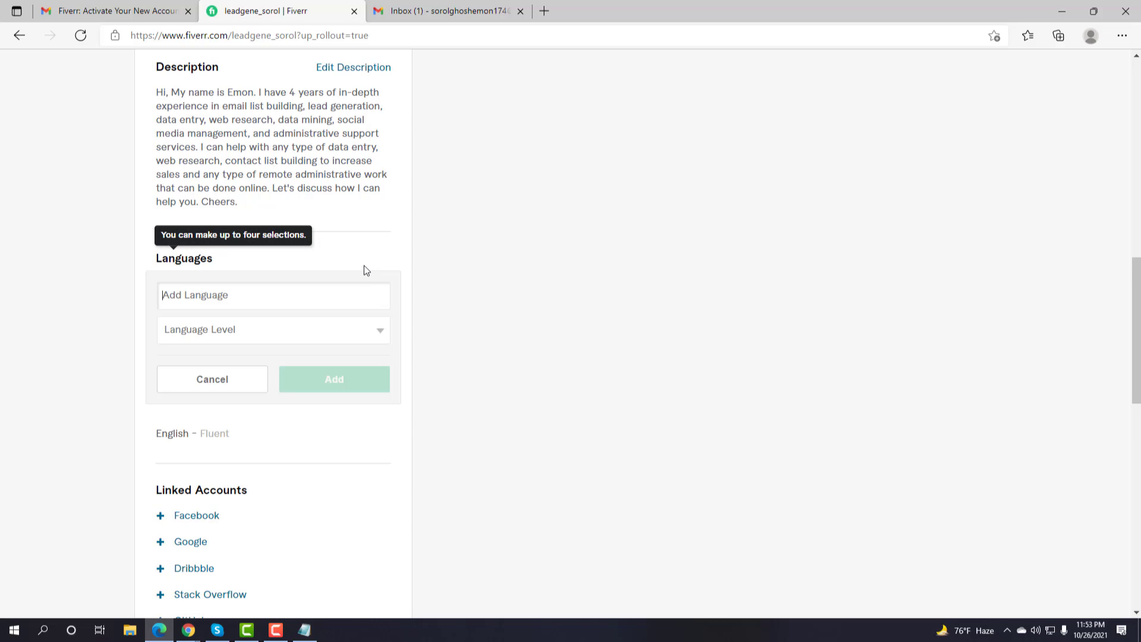
left_click(213, 299)
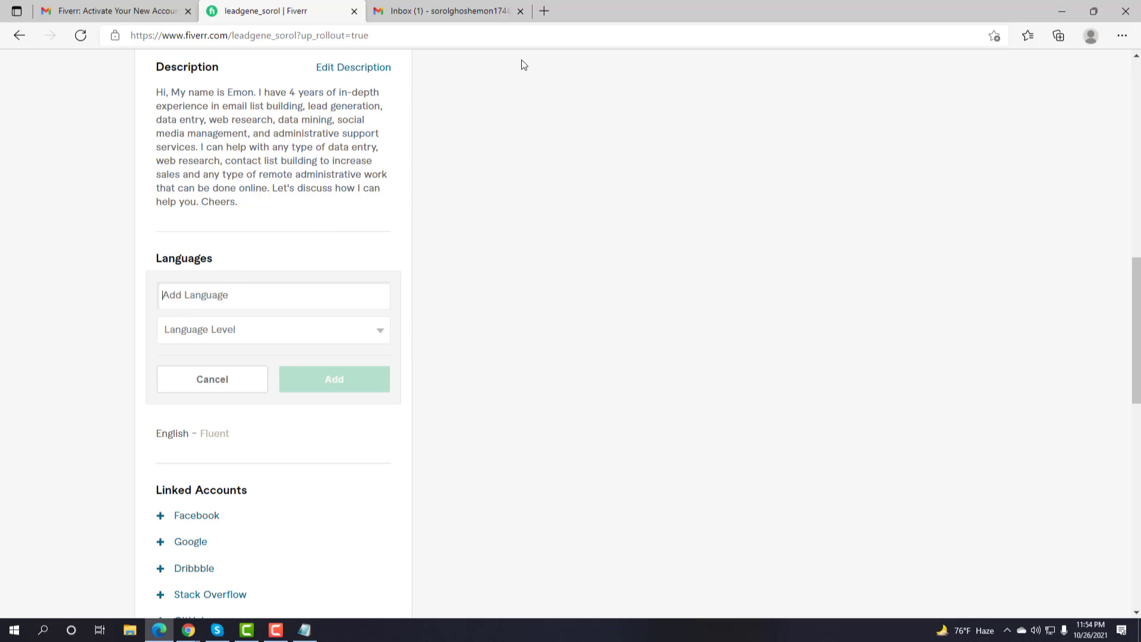
Search Bing for a translator, set its target language to Bangla, and return to Fiverr.
left_click(546, 5)
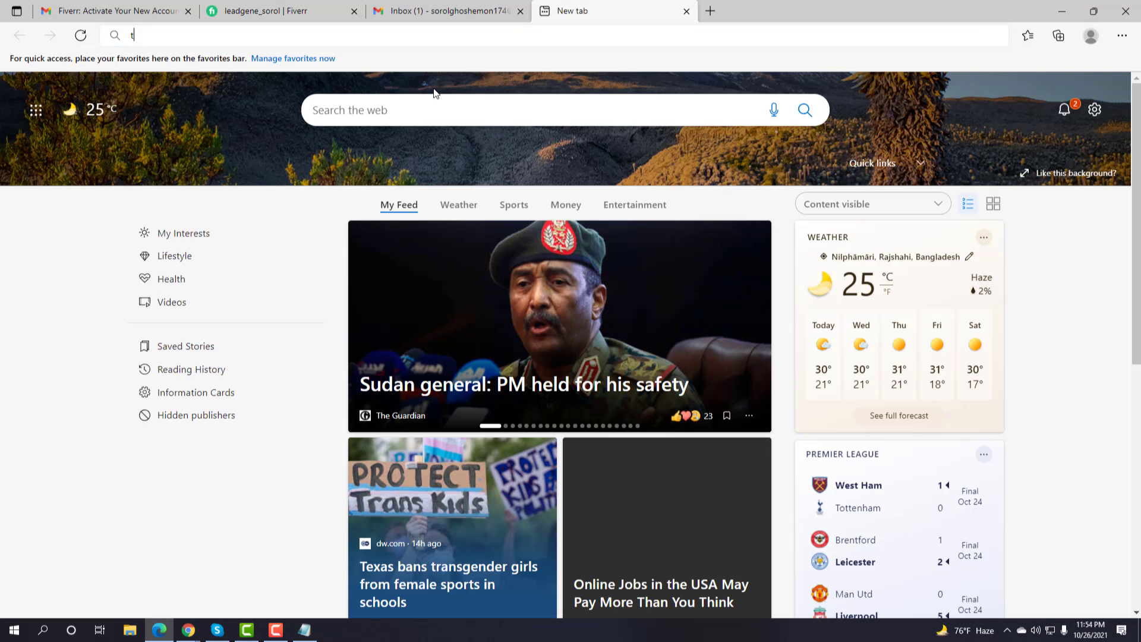
type("tra")
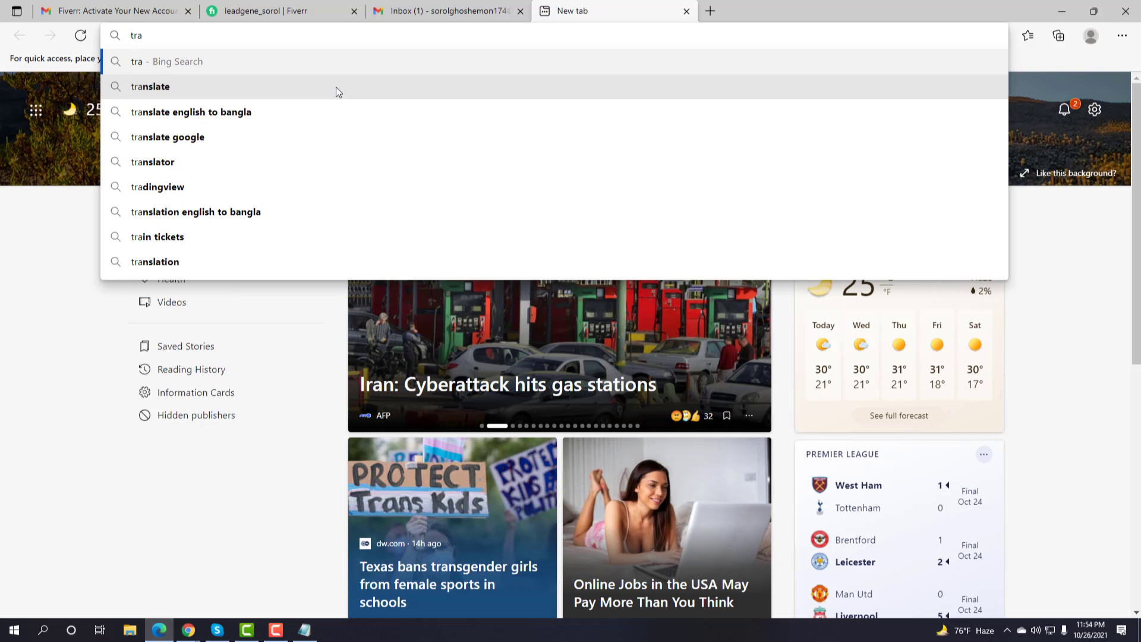
left_click(201, 89)
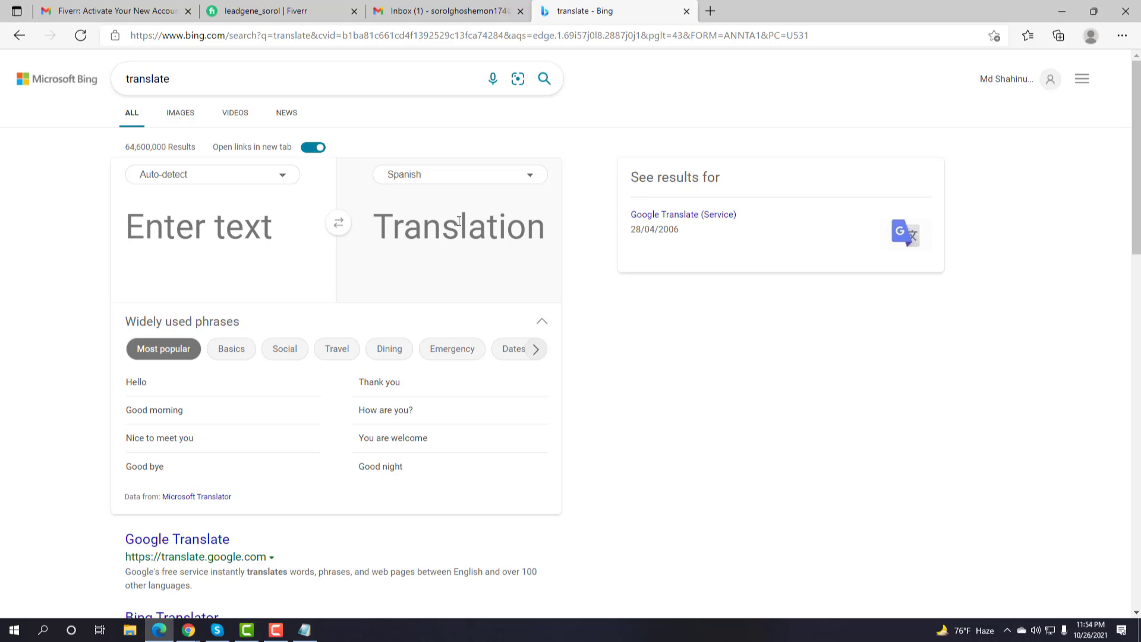
left_click(468, 180)
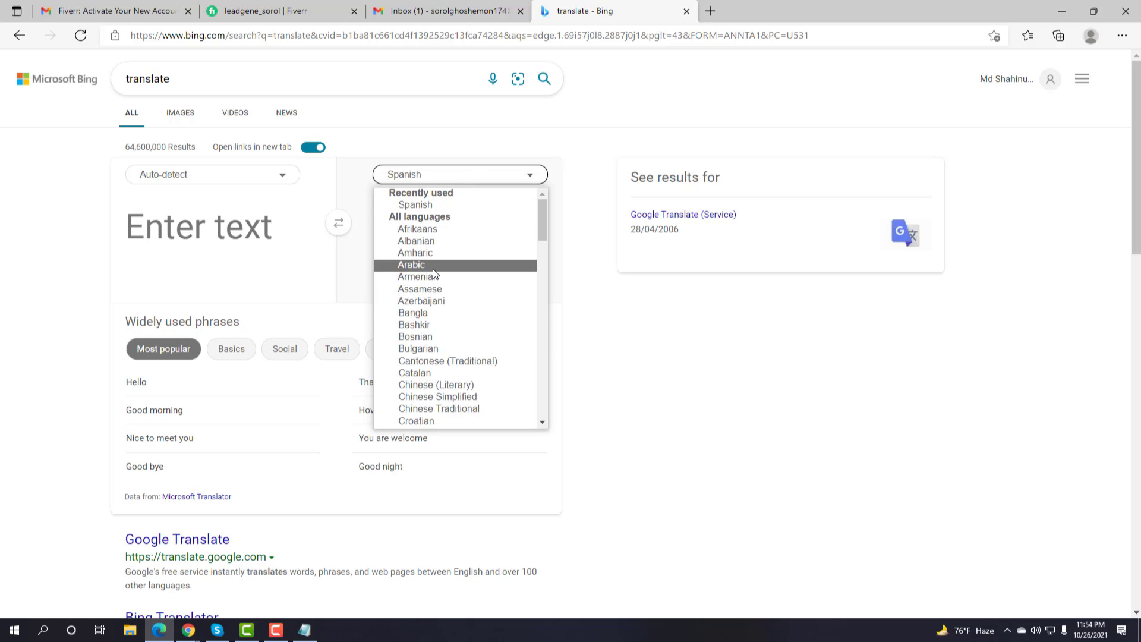
left_click(426, 317)
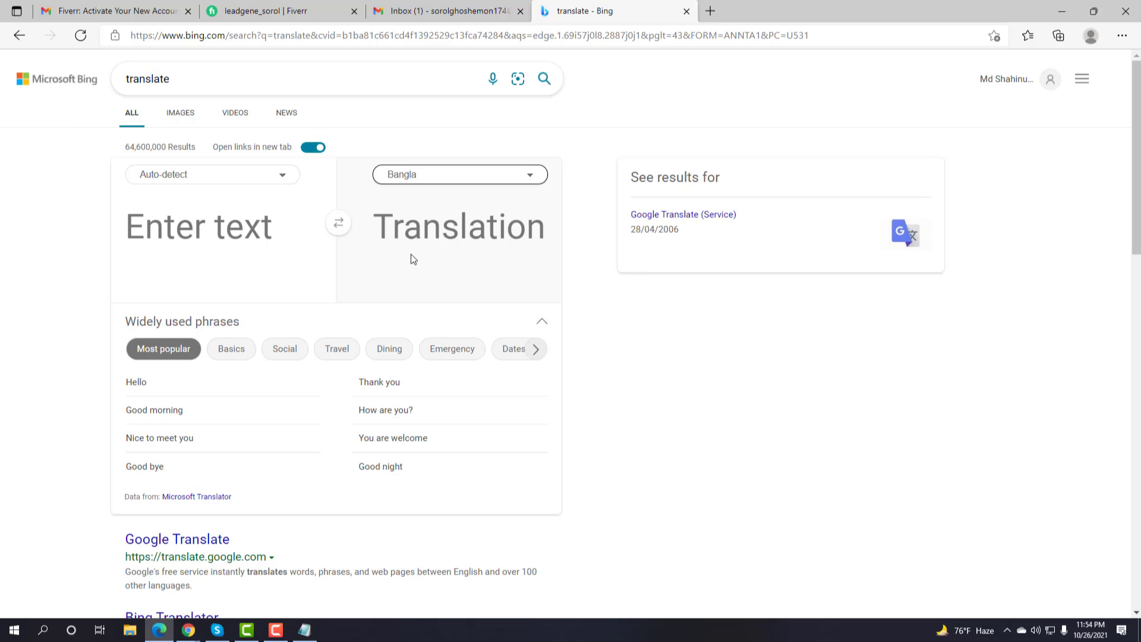
left_click(270, 7)
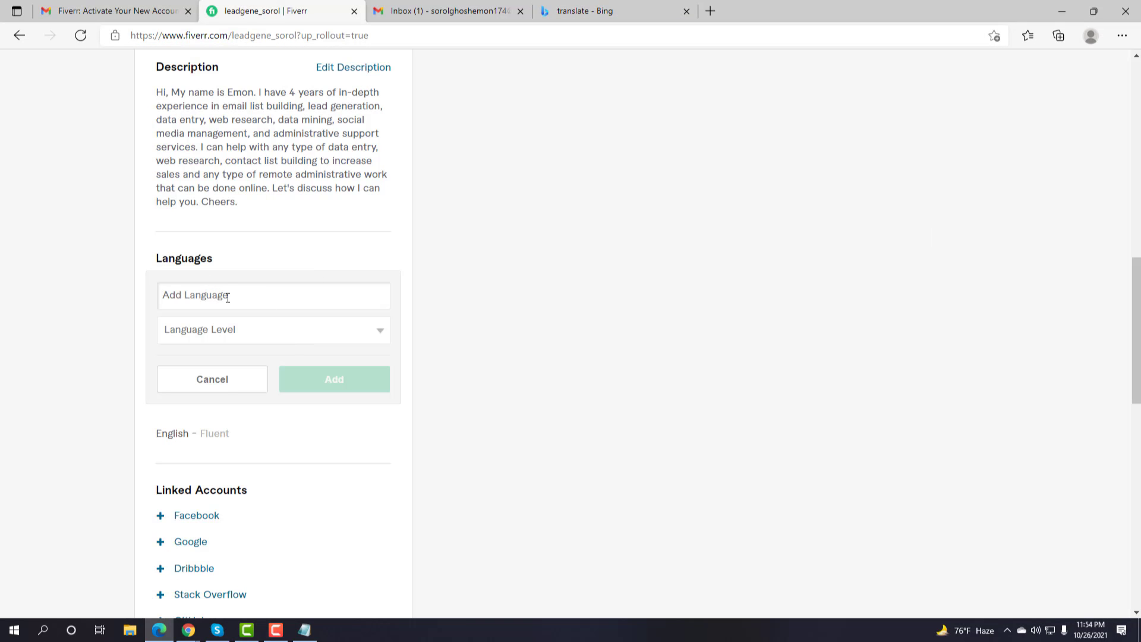
Add Hindi to the profile languages at Fluent level.
type("Hin")
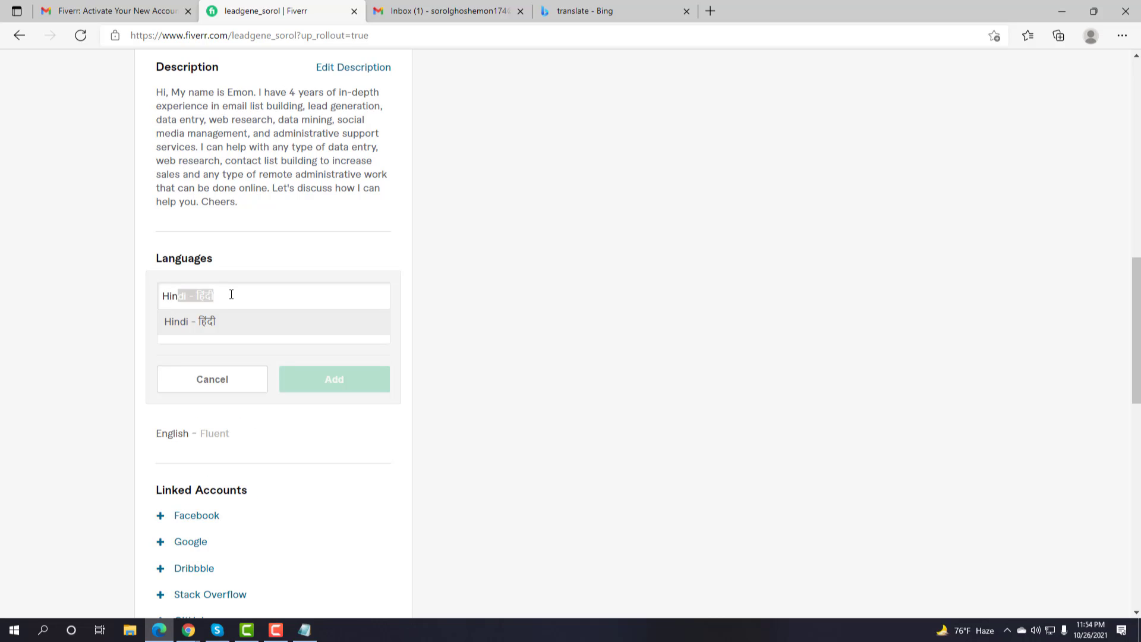
left_click(223, 329)
left_click(222, 331)
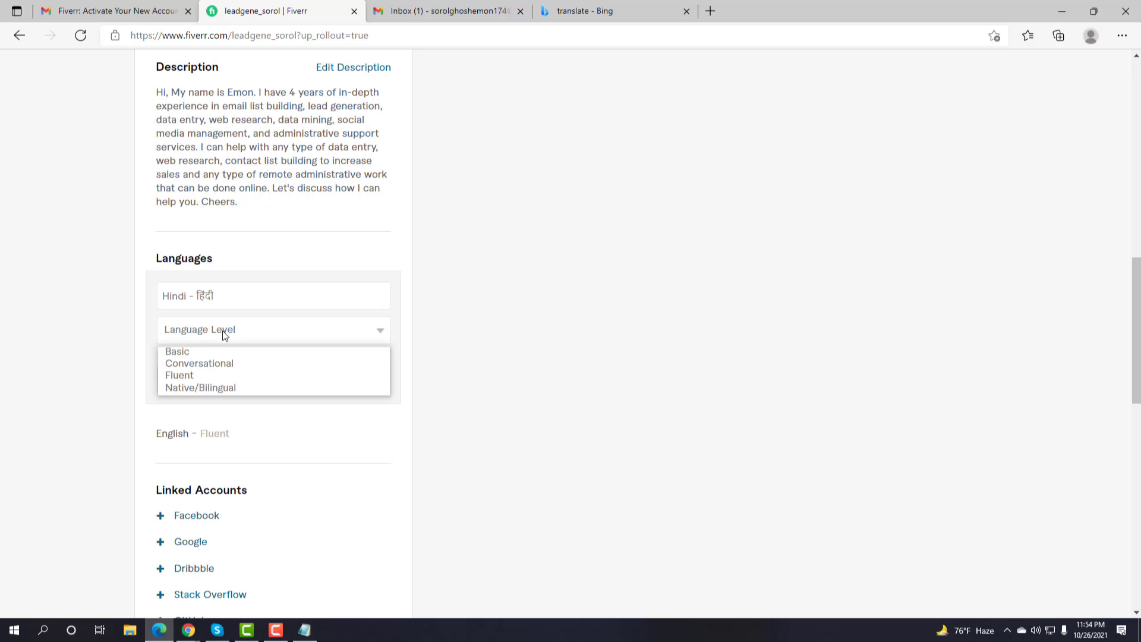
left_click(207, 372)
left_click(346, 381)
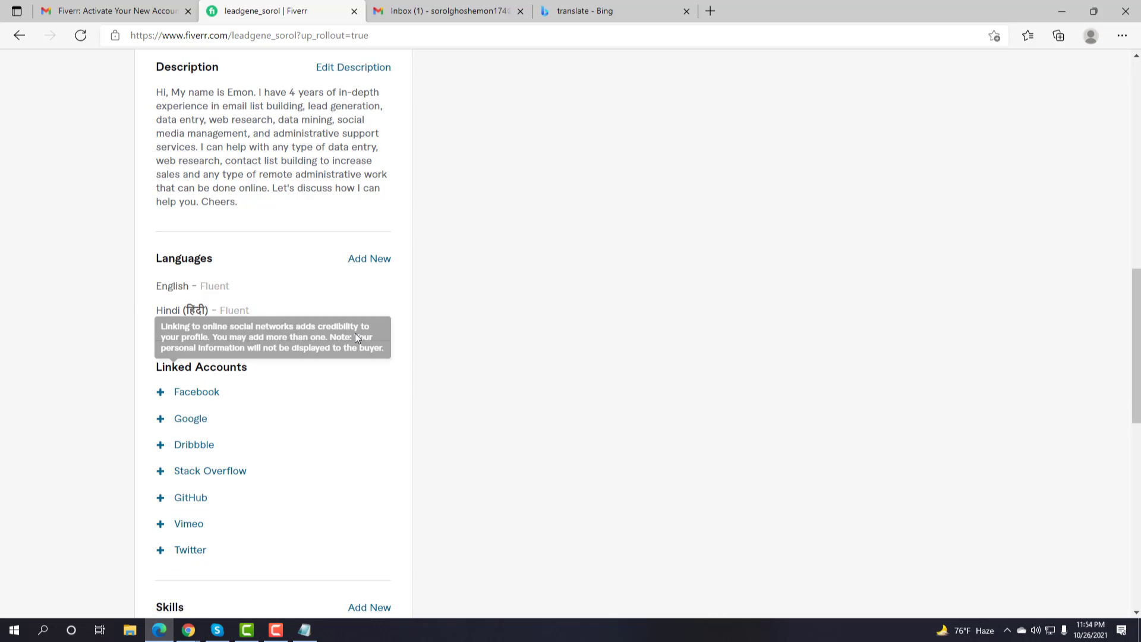
Add Arabic as another language at Fluent level.
left_click(366, 260)
type("A")
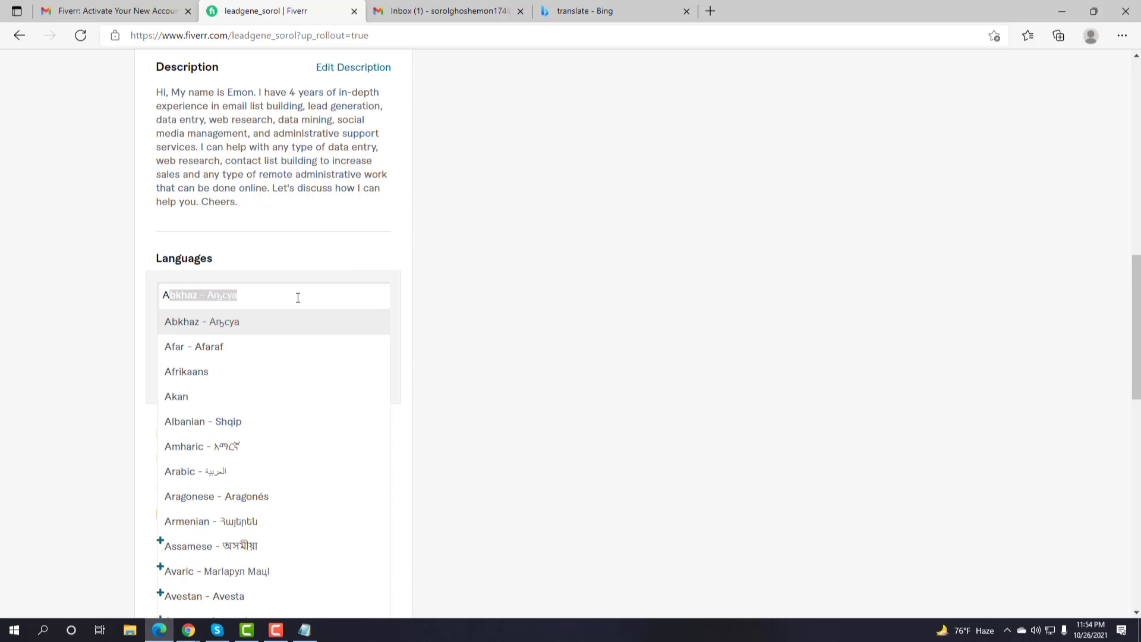
type("ra")
left_click(252, 326)
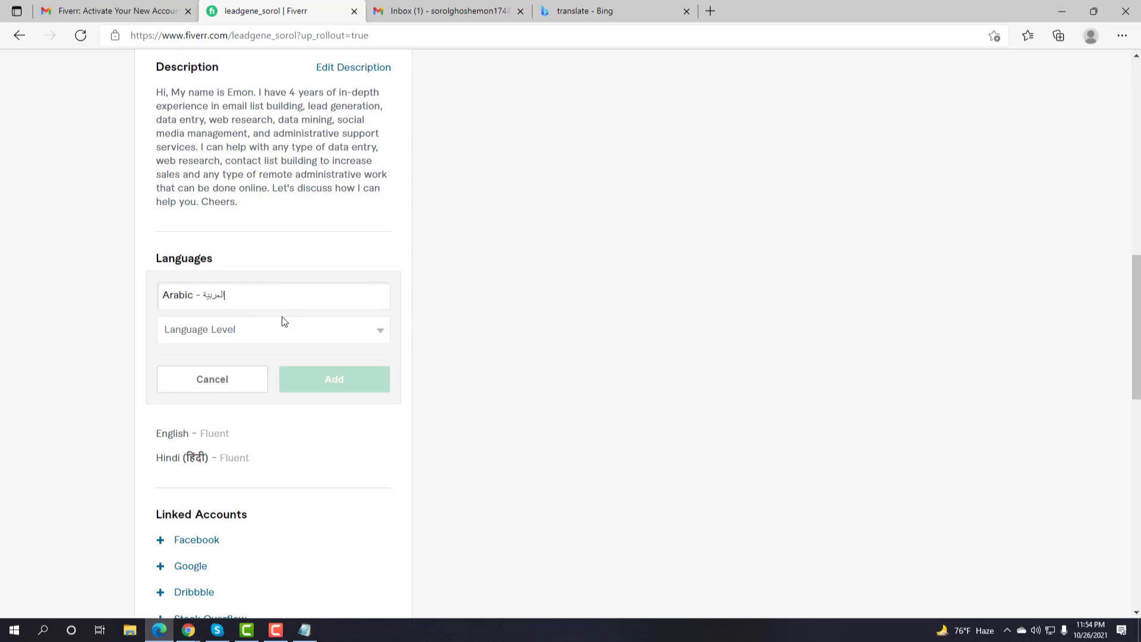
left_click(281, 326)
left_click(216, 378)
left_click(319, 382)
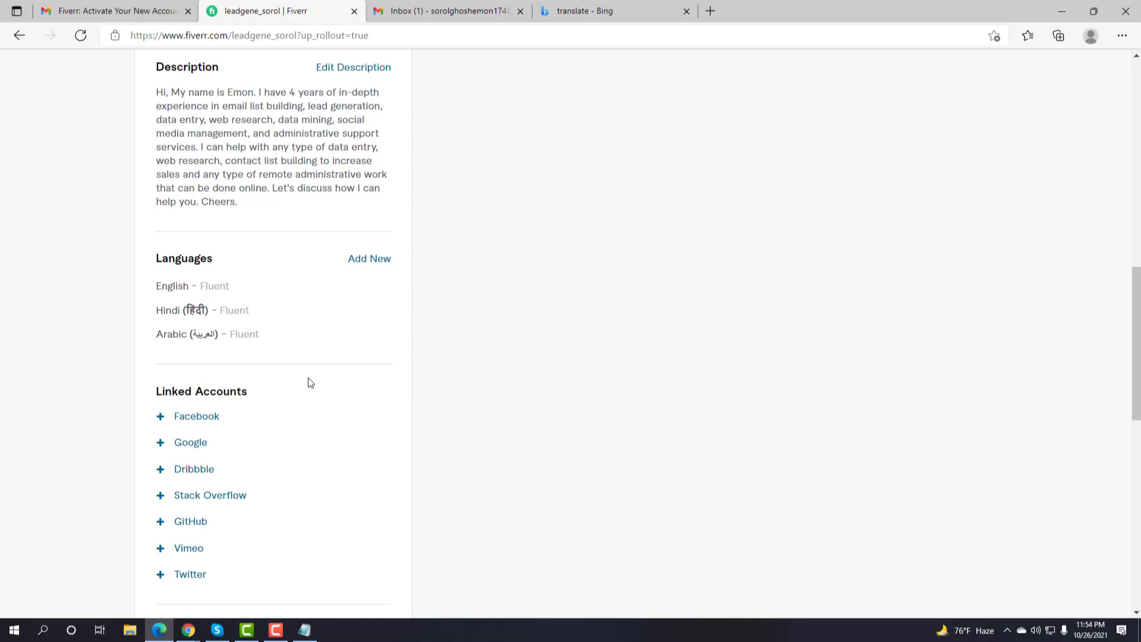
Add Bengali as a language at Native/Bilingual level.
left_click(369, 259)
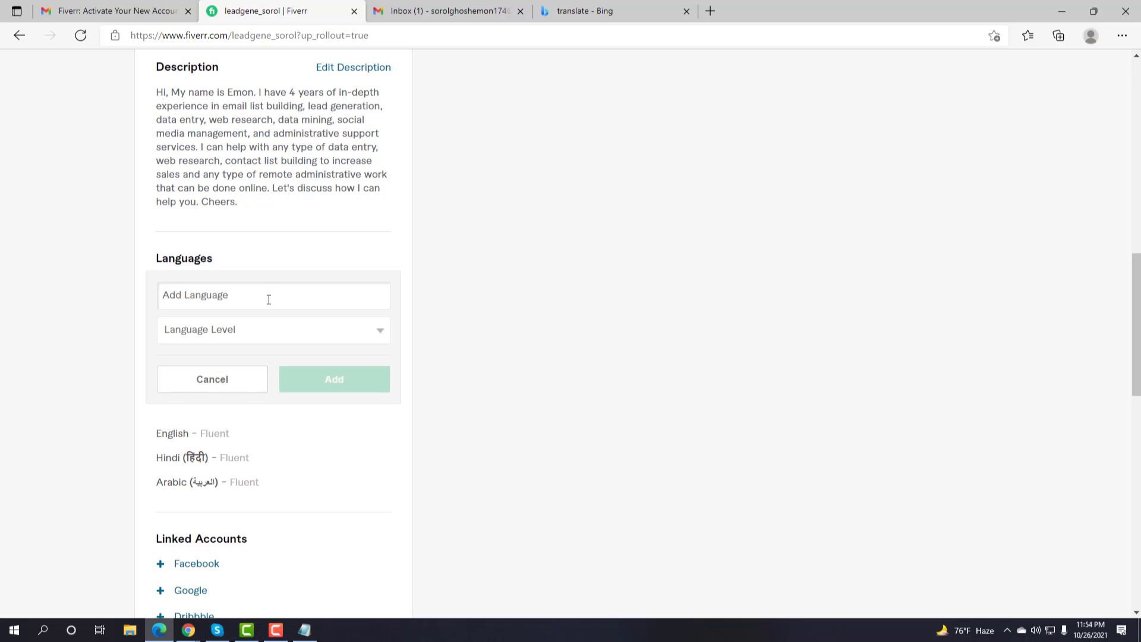
left_click(269, 299)
type("Be")
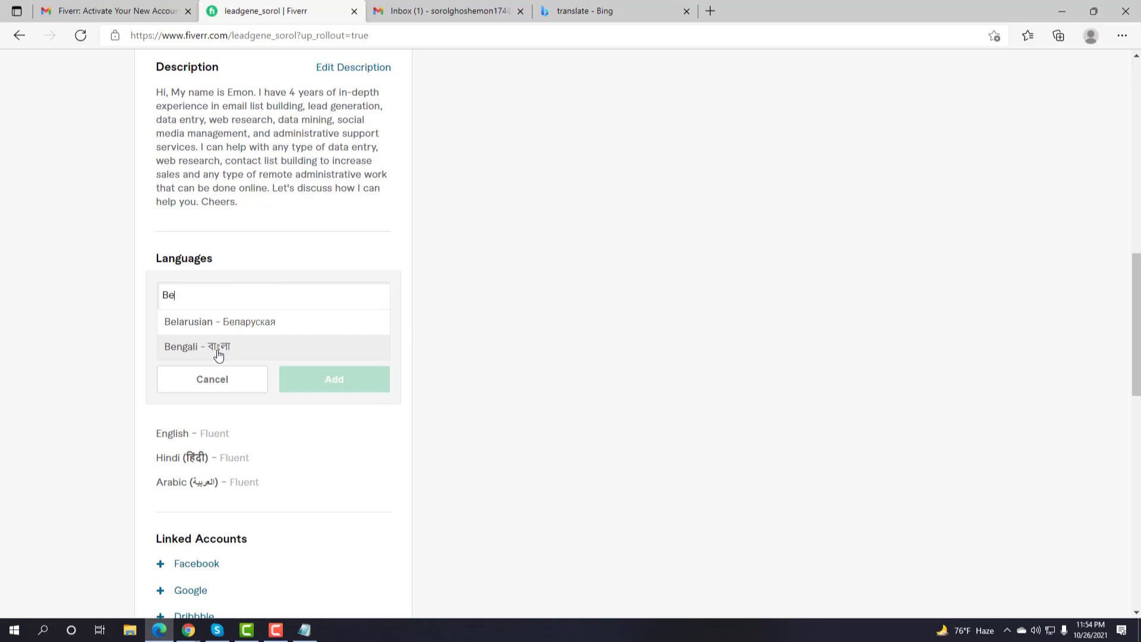
left_click(216, 351)
left_click(265, 337)
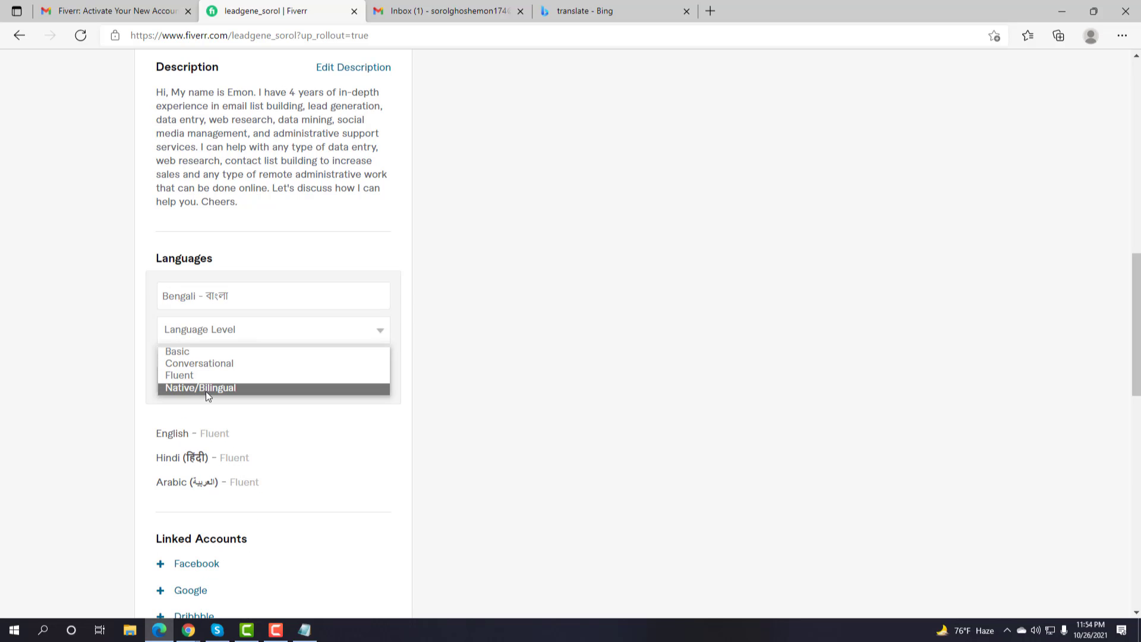
left_click(205, 389)
left_click(306, 387)
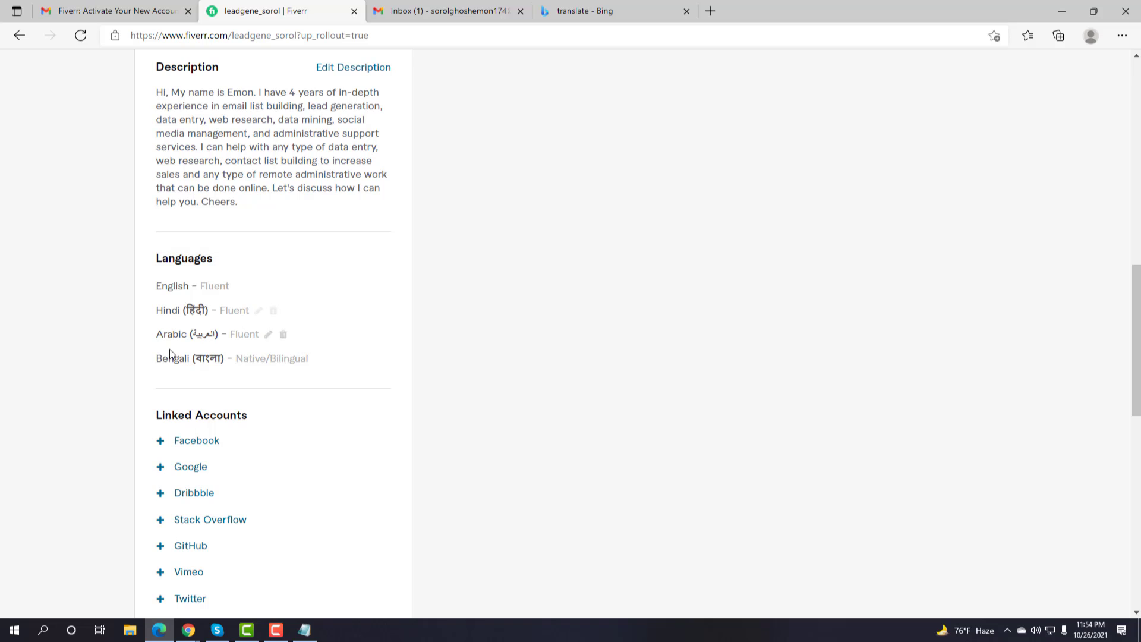
Delete the Arabic entry, add Hebrew at Basic level, and briefly check the Bing translator page.
left_click(283, 334)
left_click(363, 259)
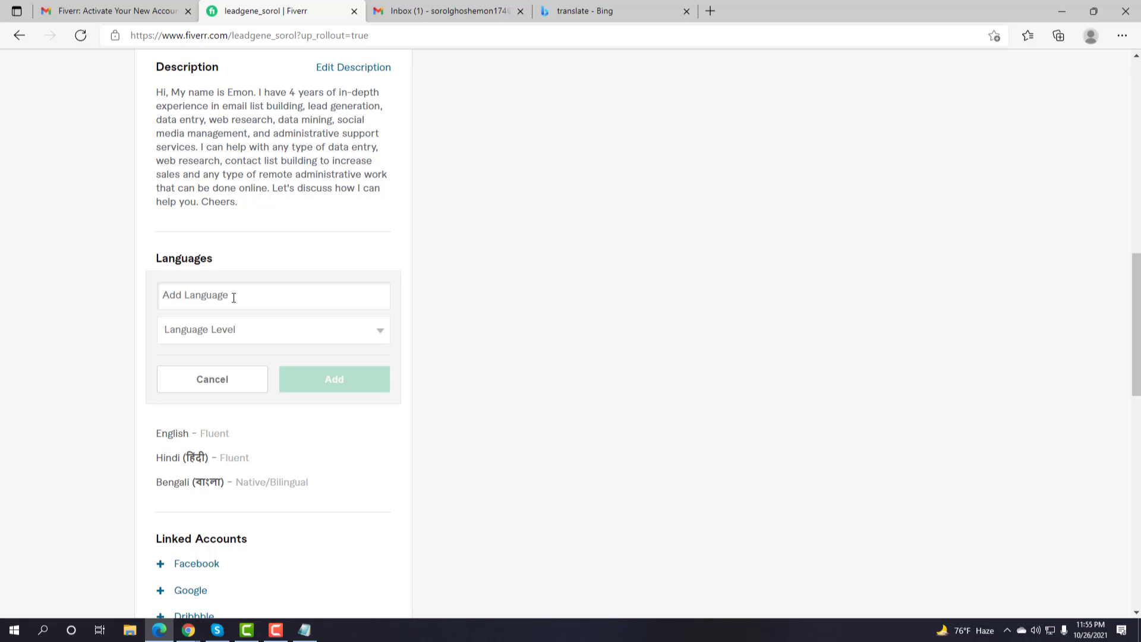
type("H")
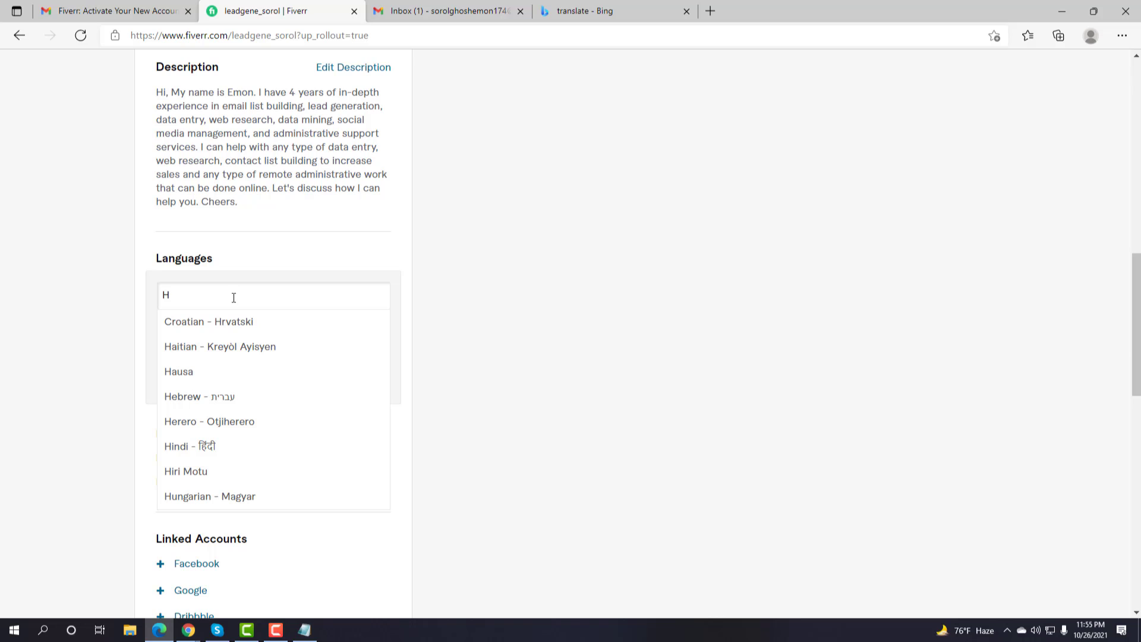
left_click(230, 393)
left_click(273, 336)
left_click(199, 351)
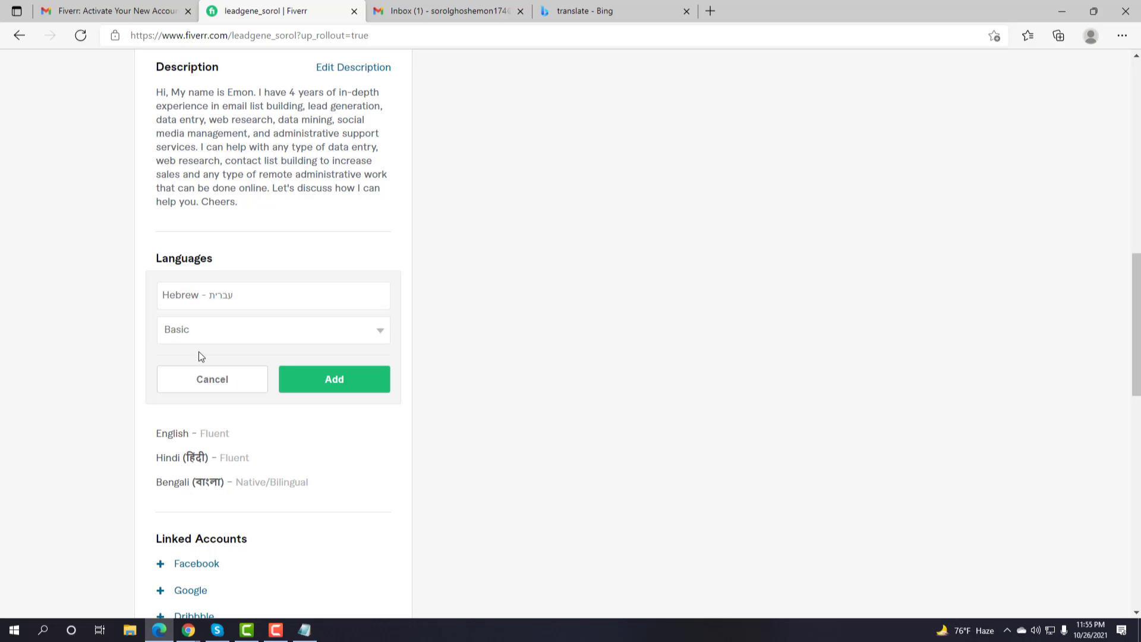
left_click(336, 383)
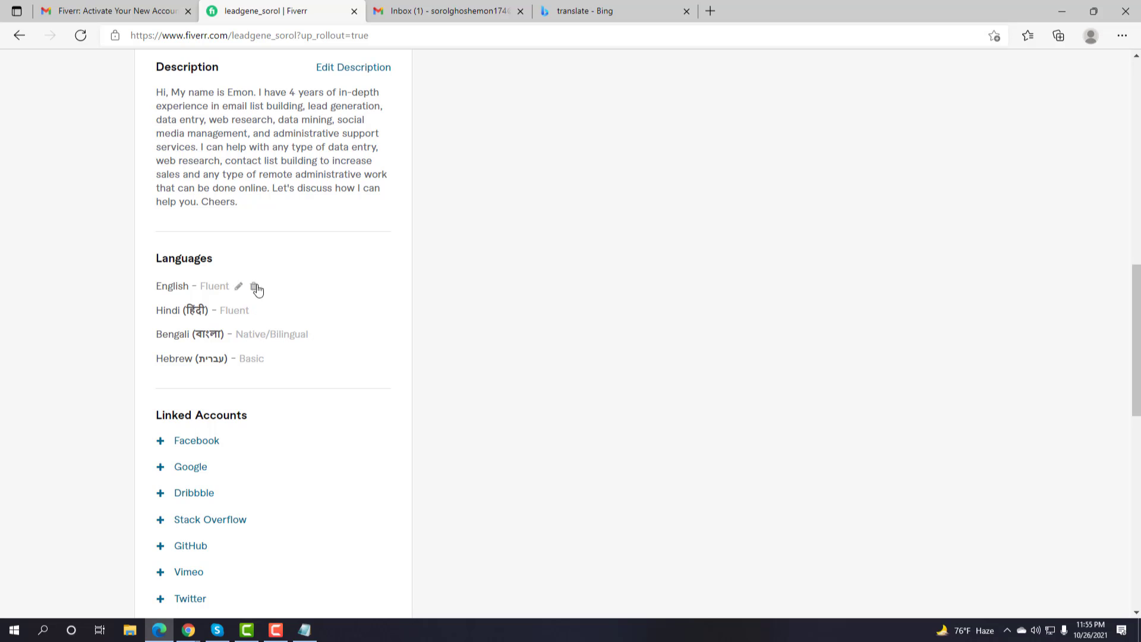
left_click(620, 7)
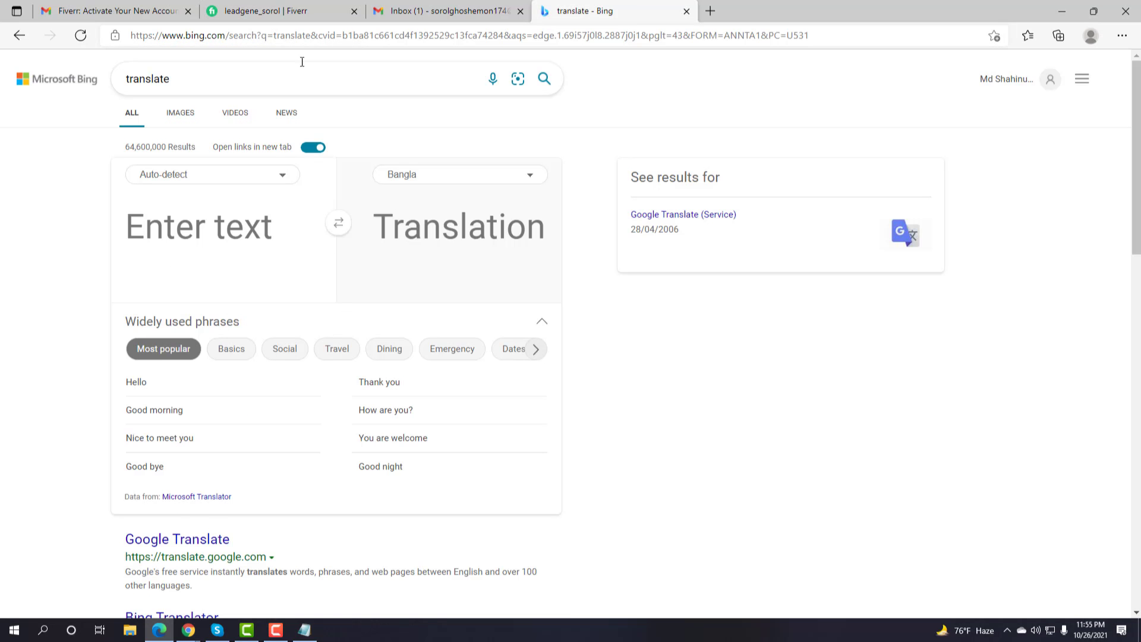
left_click(284, 8)
scroll(28, 344, "down", 3)
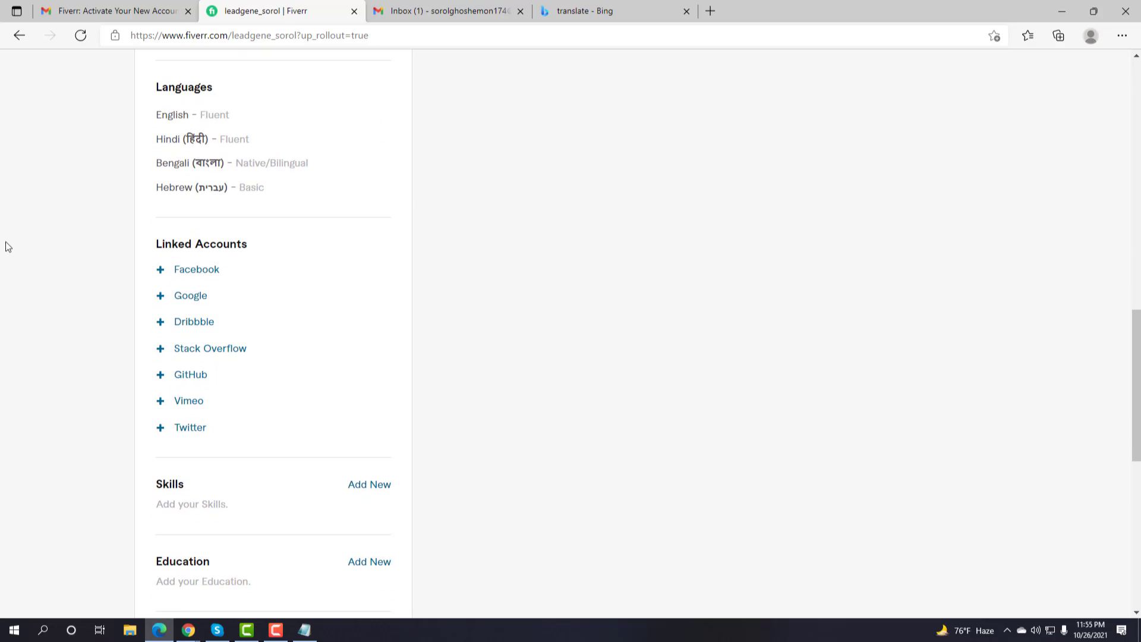
mouse_move(181, 239)
left_click(194, 270)
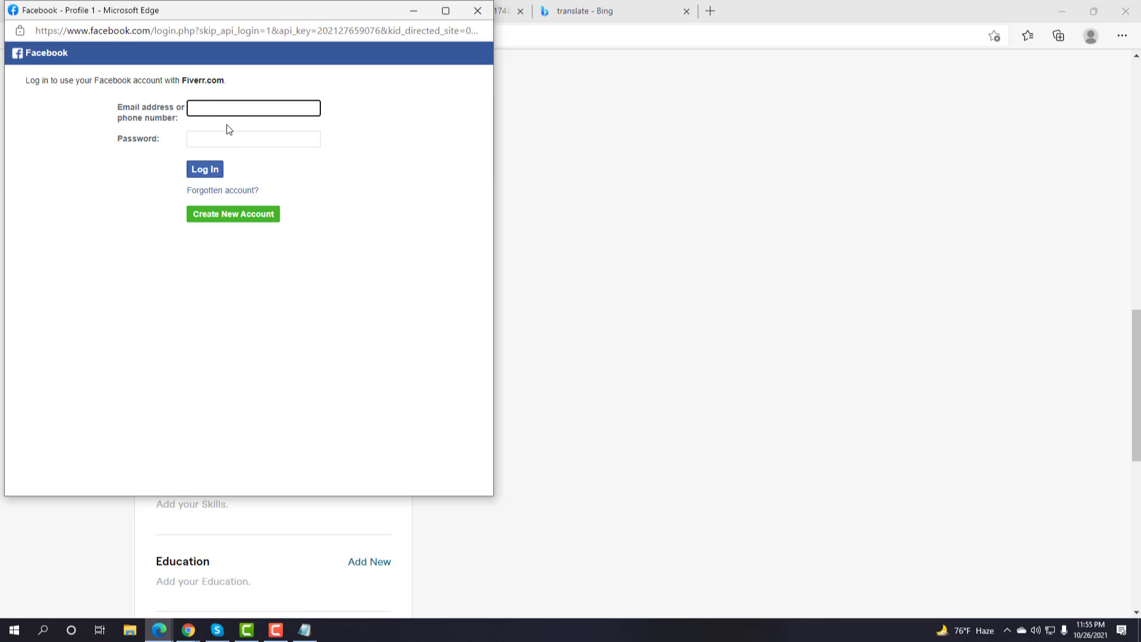
left_click(237, 113)
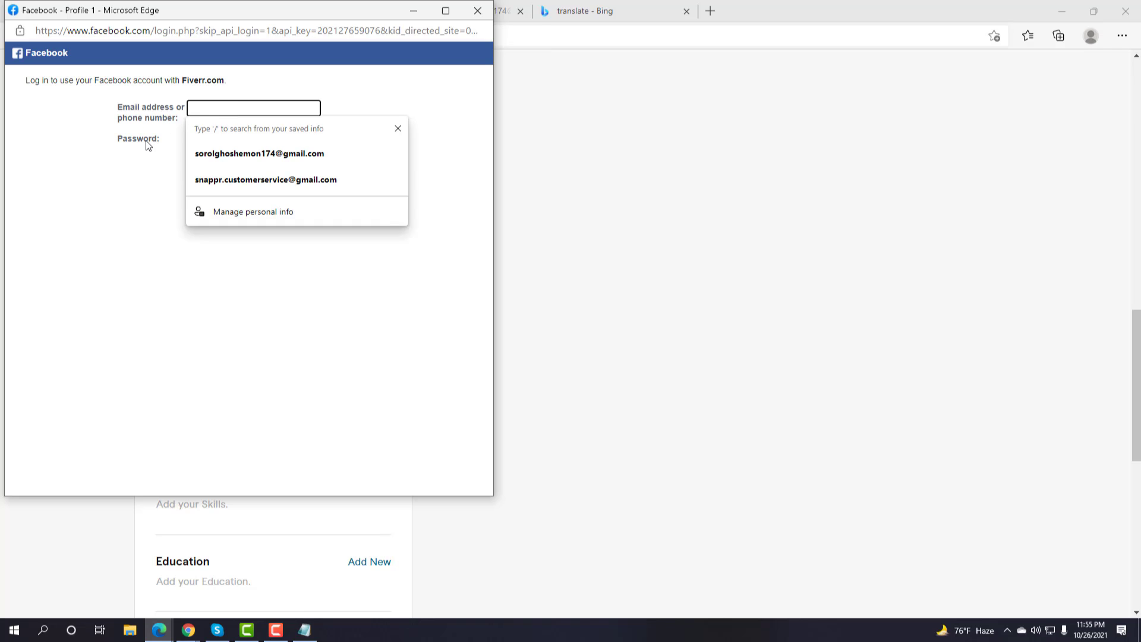
left_click(397, 102)
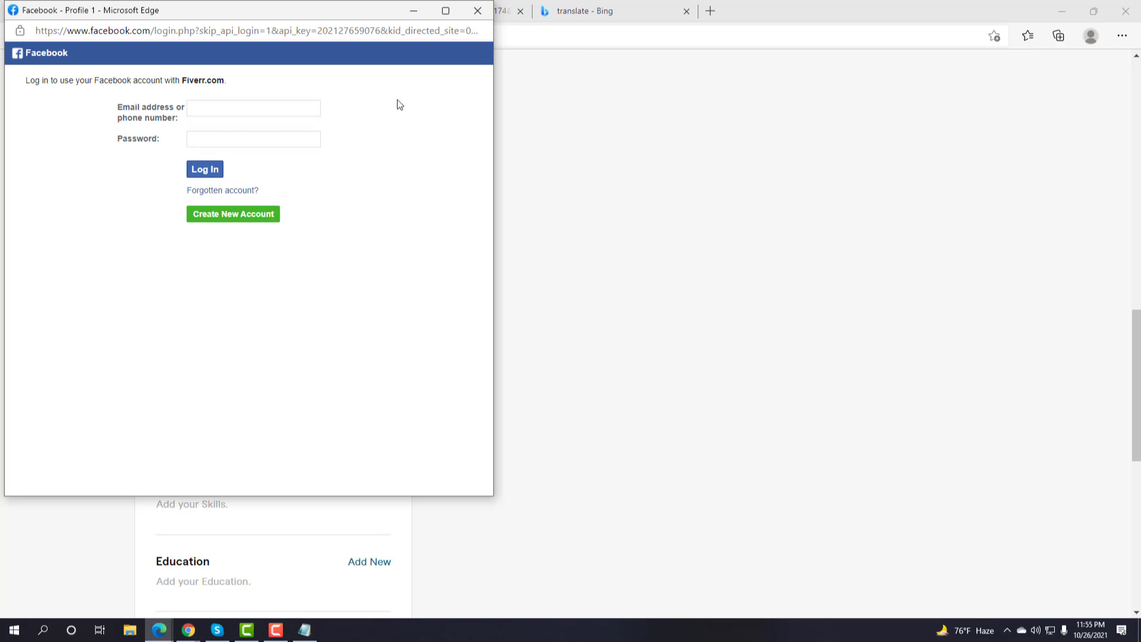
left_click(212, 103)
left_click(127, 144)
left_click(206, 137)
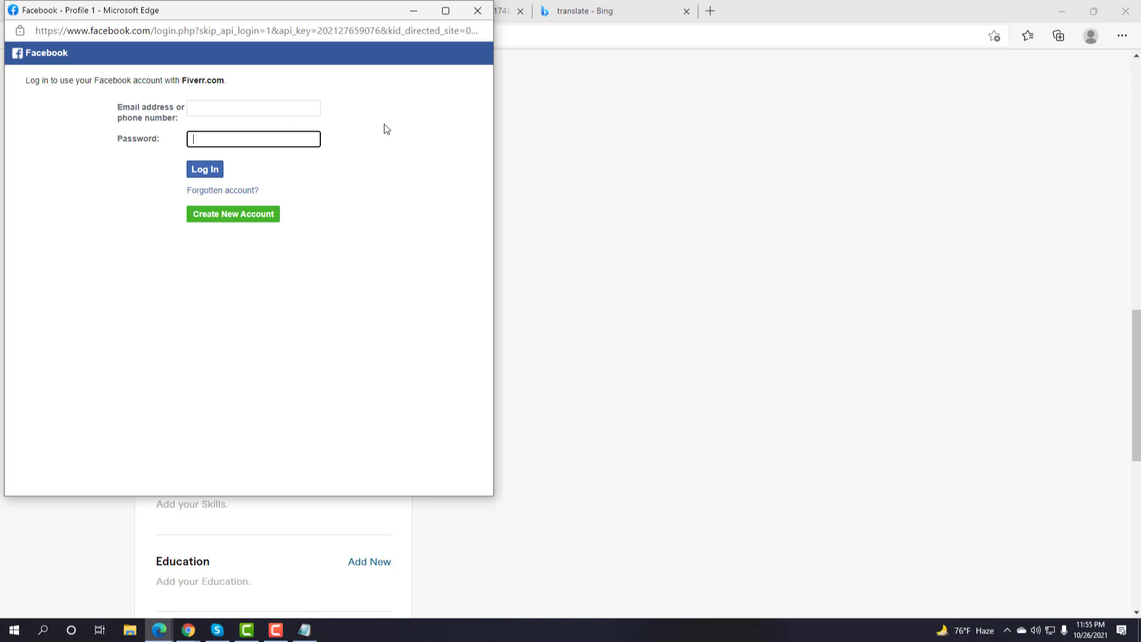
left_click(437, 53)
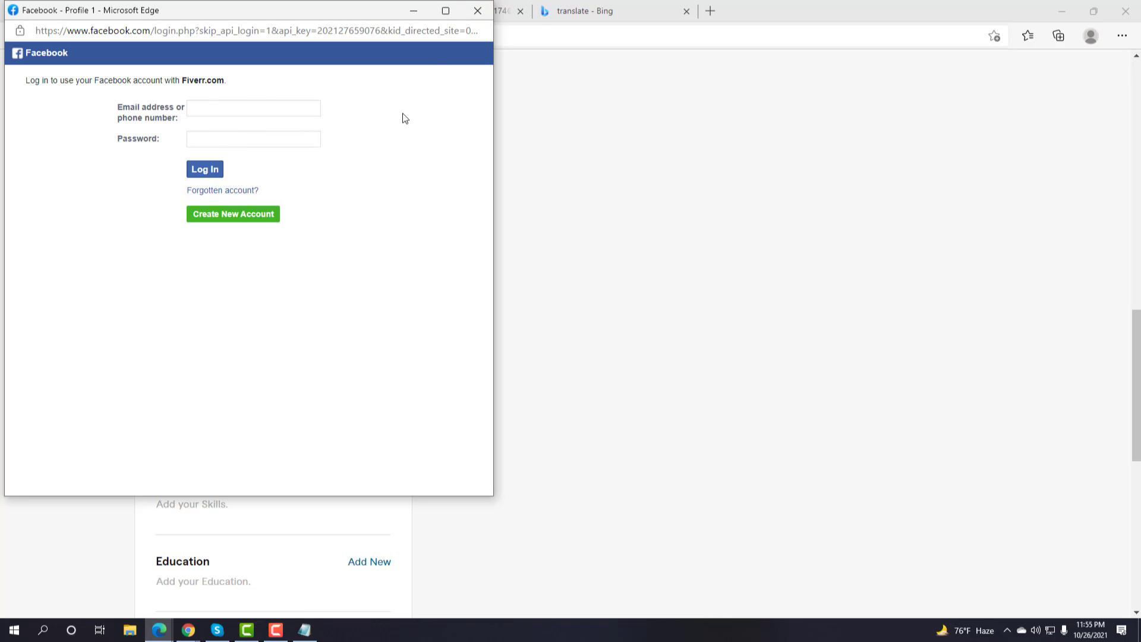
left_click(477, 11)
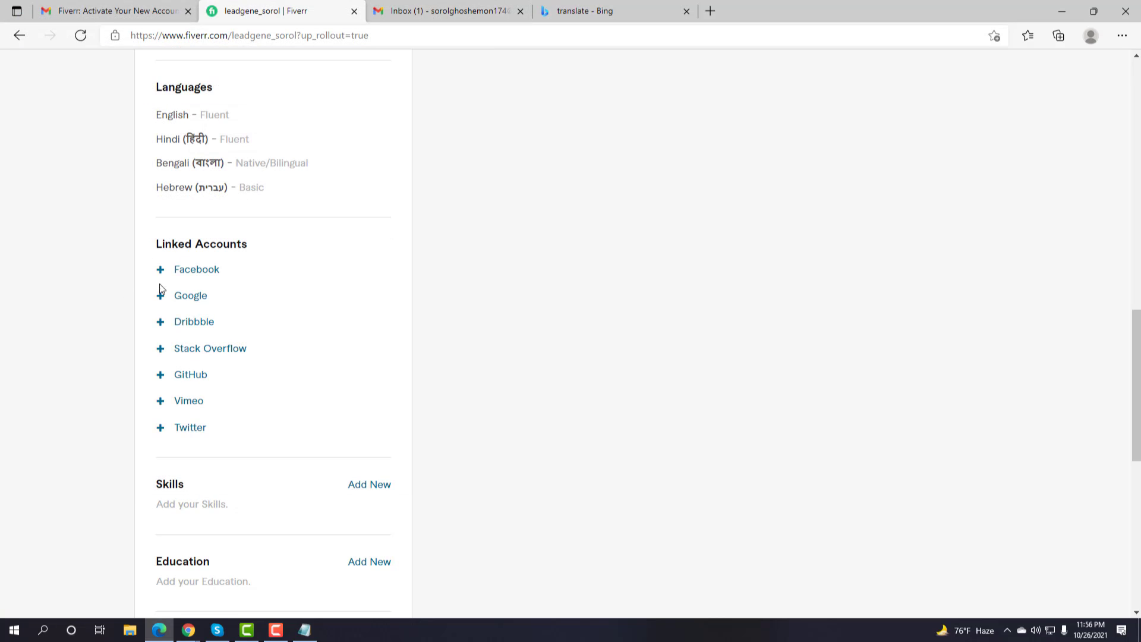
Scroll down to Skills and start a new skill entry with the skill name field focused.
mouse_move(196, 260)
mouse_move(267, 252)
scroll(328, 255, "down", 1)
scroll(328, 254, "down", 4)
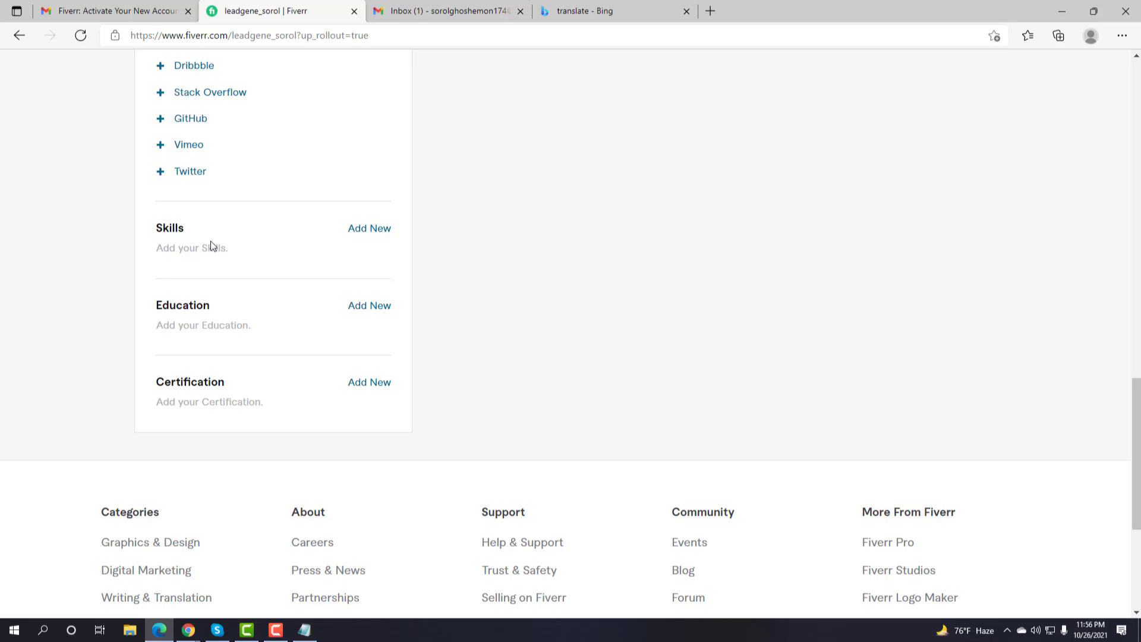
left_click(373, 229)
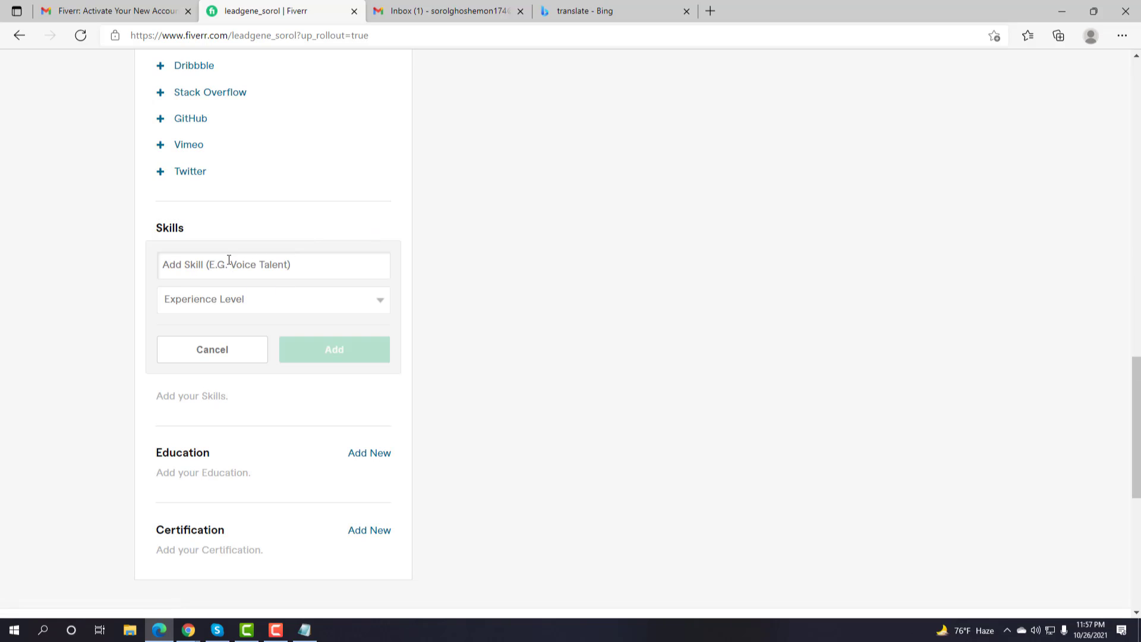
left_click(261, 266)
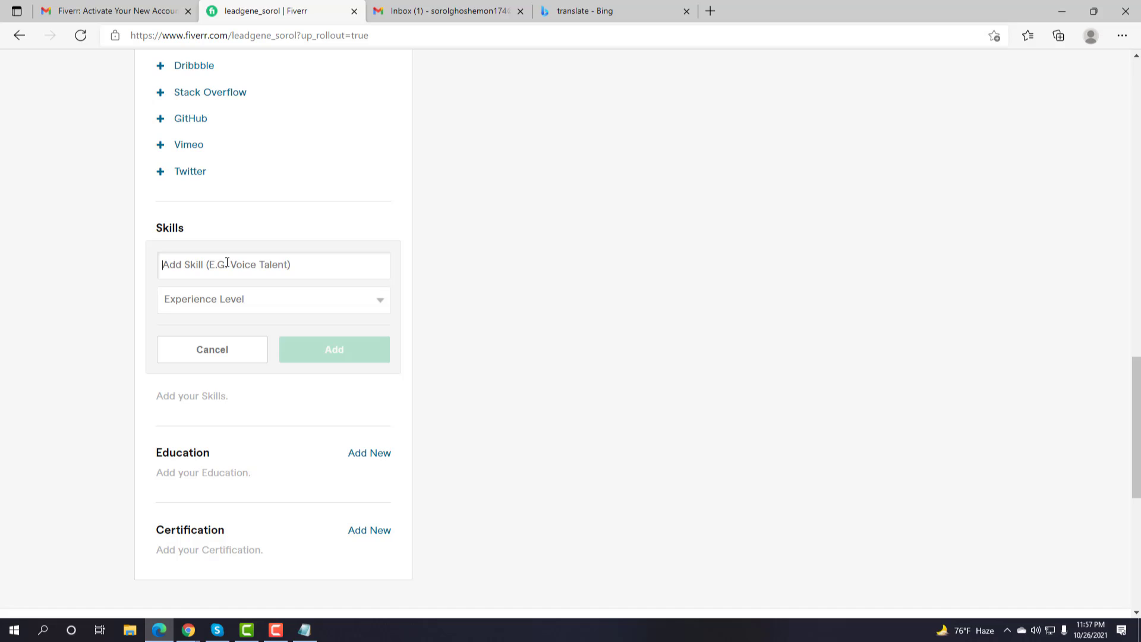
Add Data Entry and Web Research as skills at Expert level.
type("Data ")
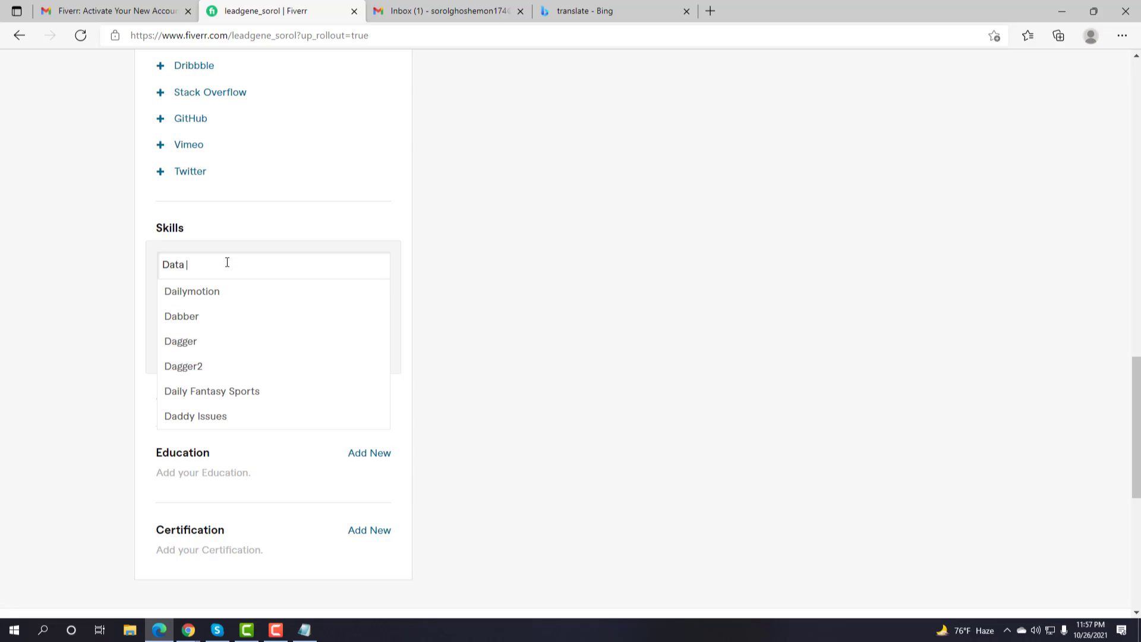
type("Entry")
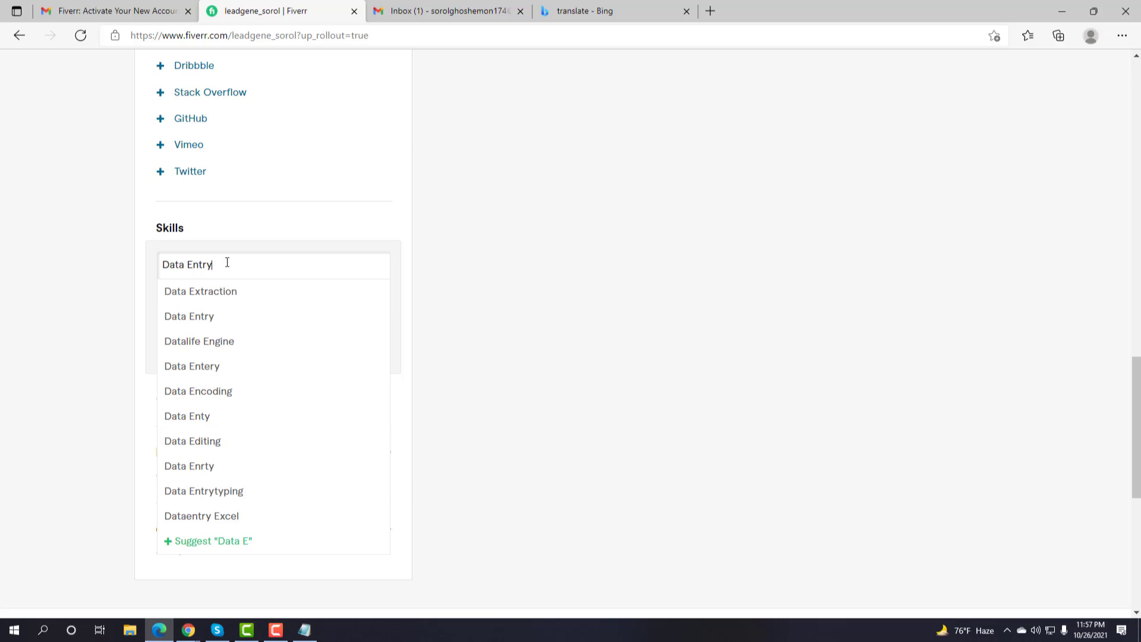
left_click(266, 294)
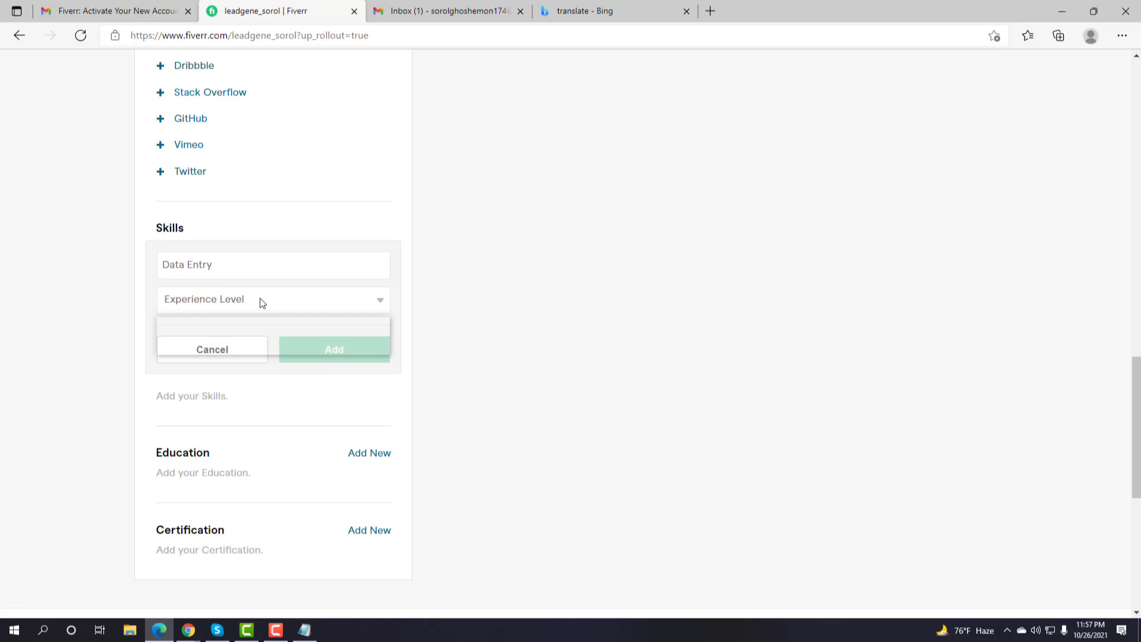
left_click(259, 299)
left_click(195, 355)
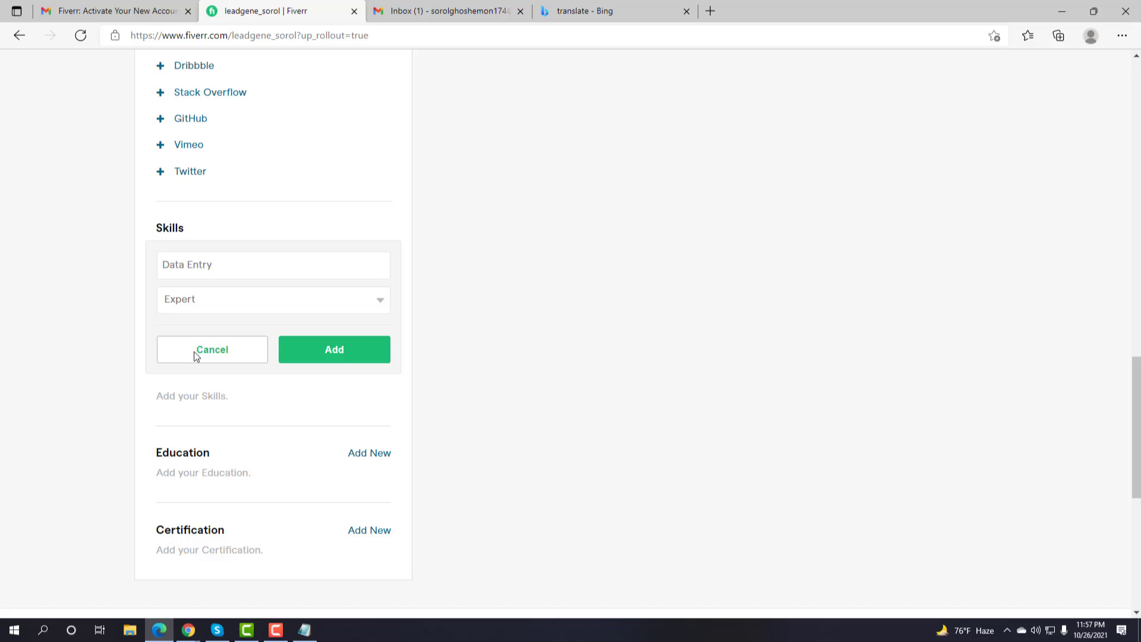
left_click(351, 359)
left_click(376, 230)
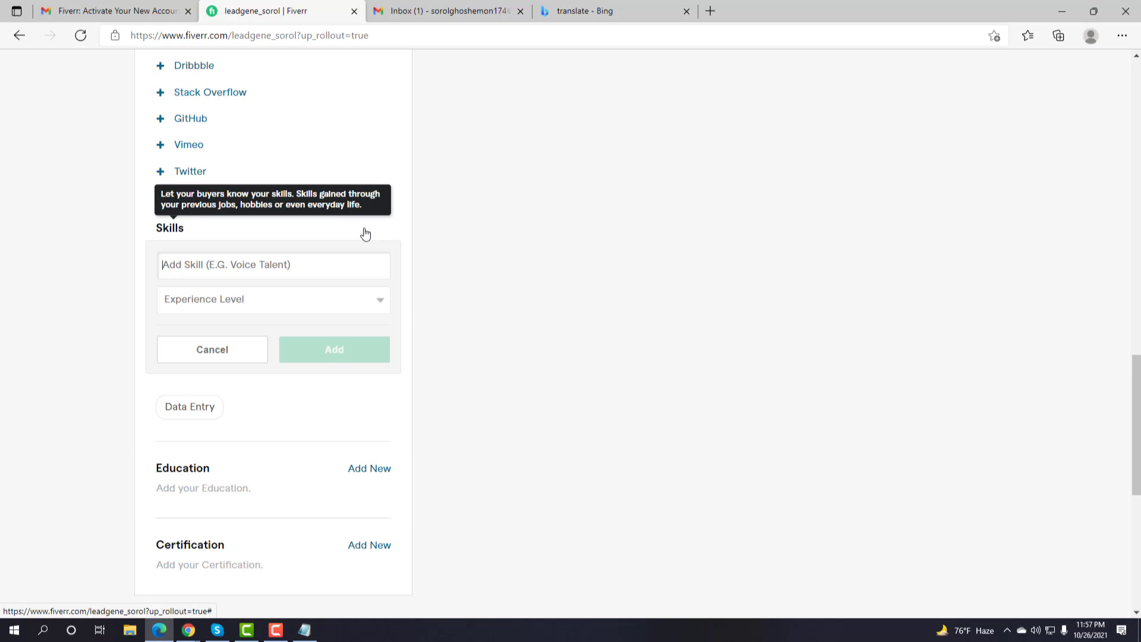
left_click(221, 270)
type("Web Rese")
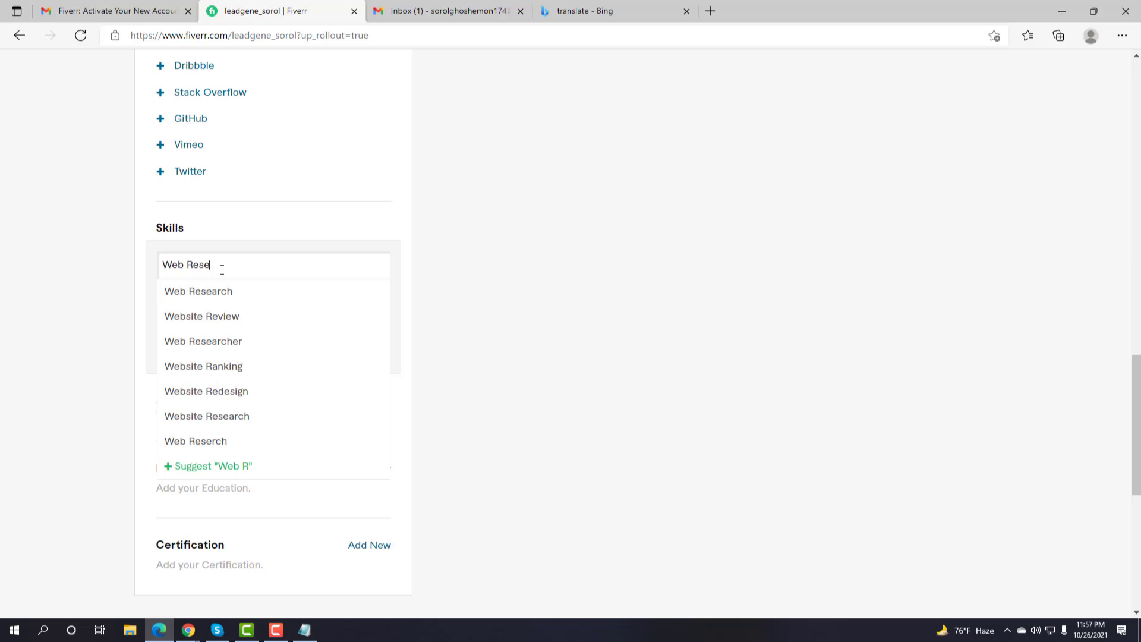
type("a")
left_click(216, 290)
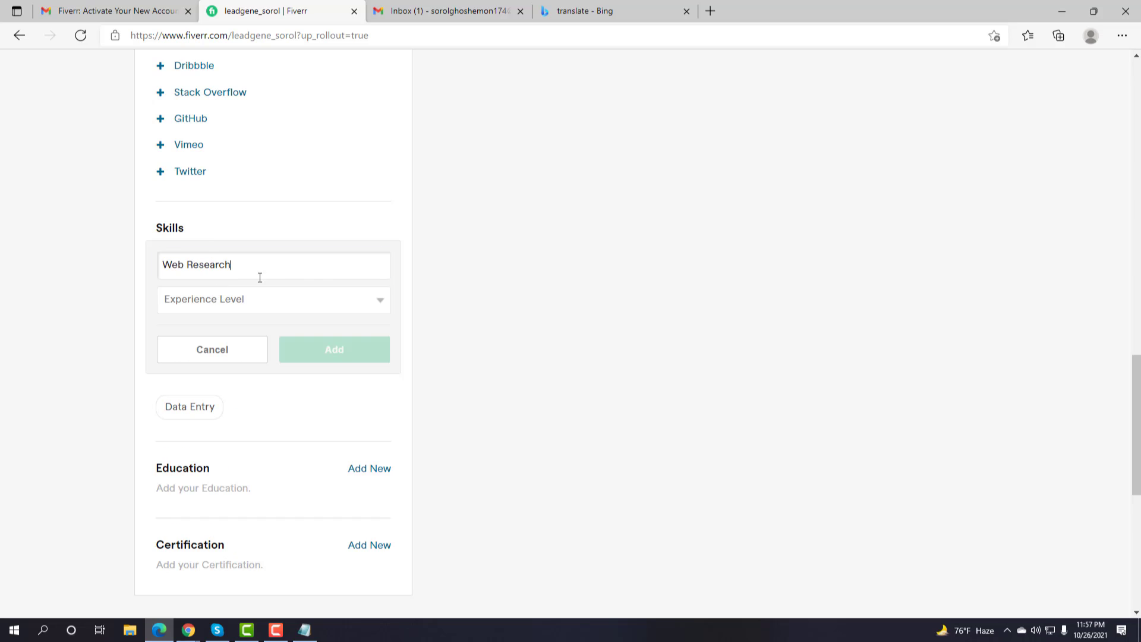
left_click(287, 298)
left_click(209, 348)
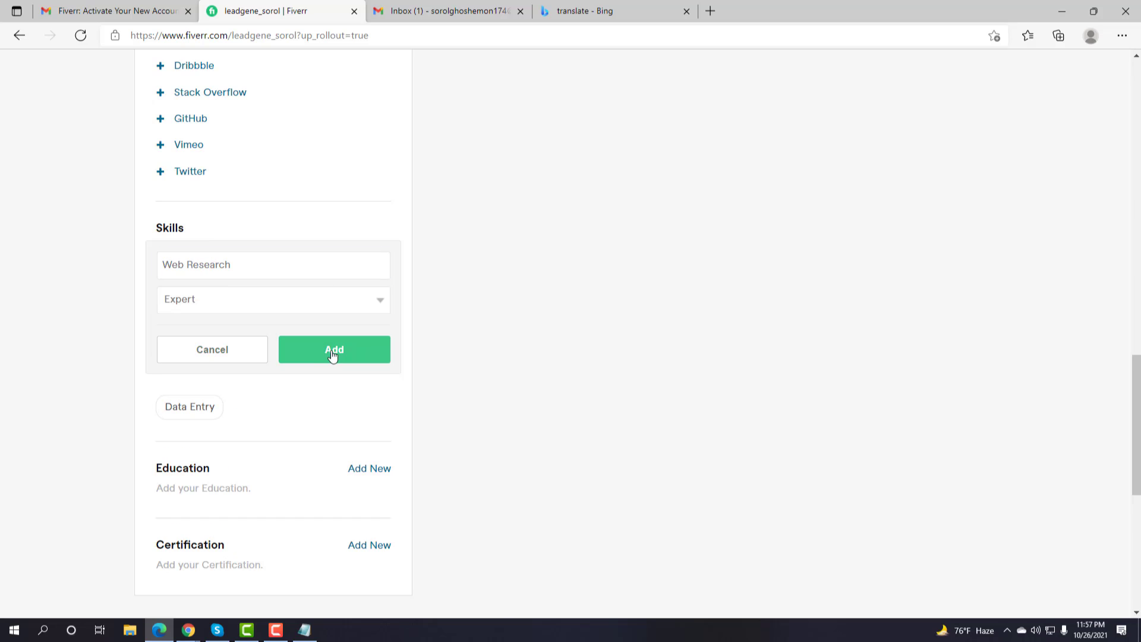
left_click(335, 354)
Add Lead Generation and Data Mining as skills at Expert level.
left_click(374, 229)
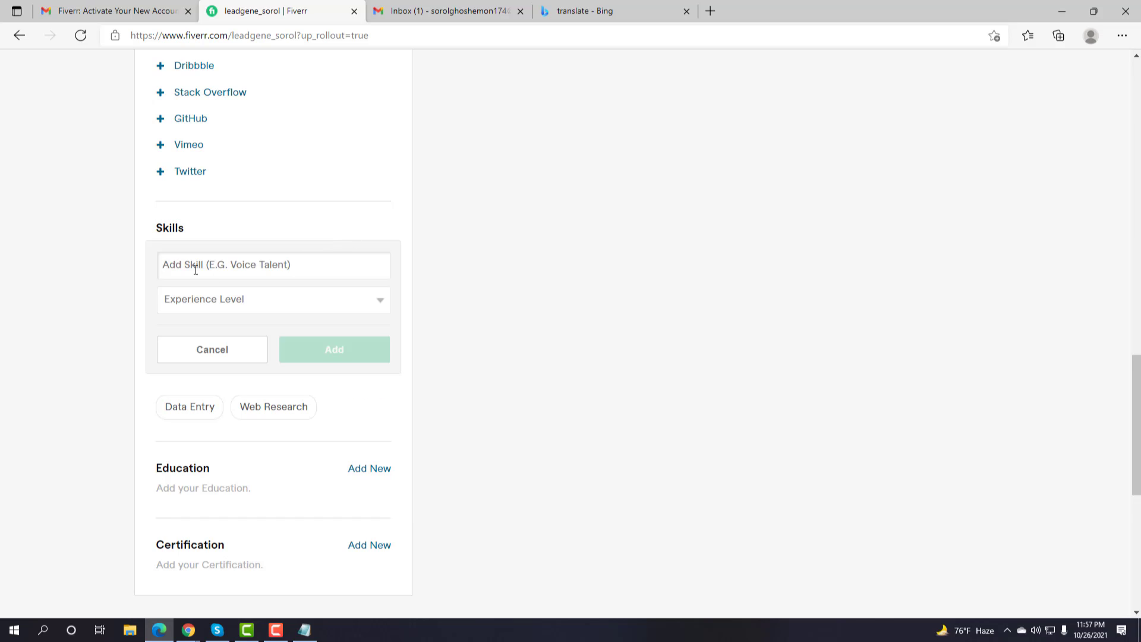
type("Lead Gener")
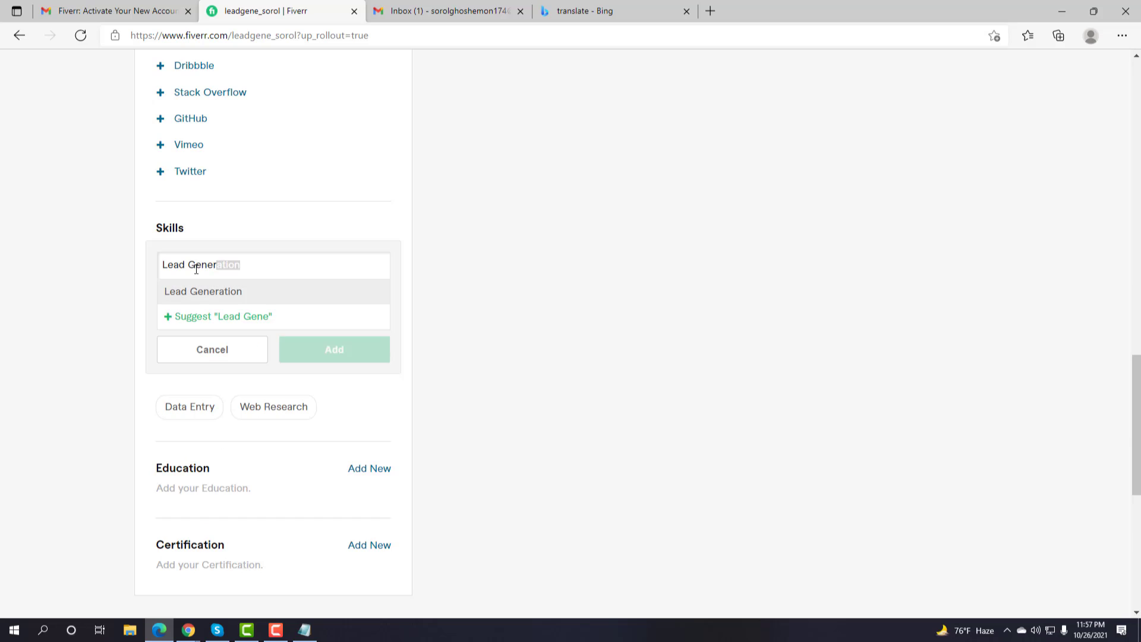
left_click(226, 290)
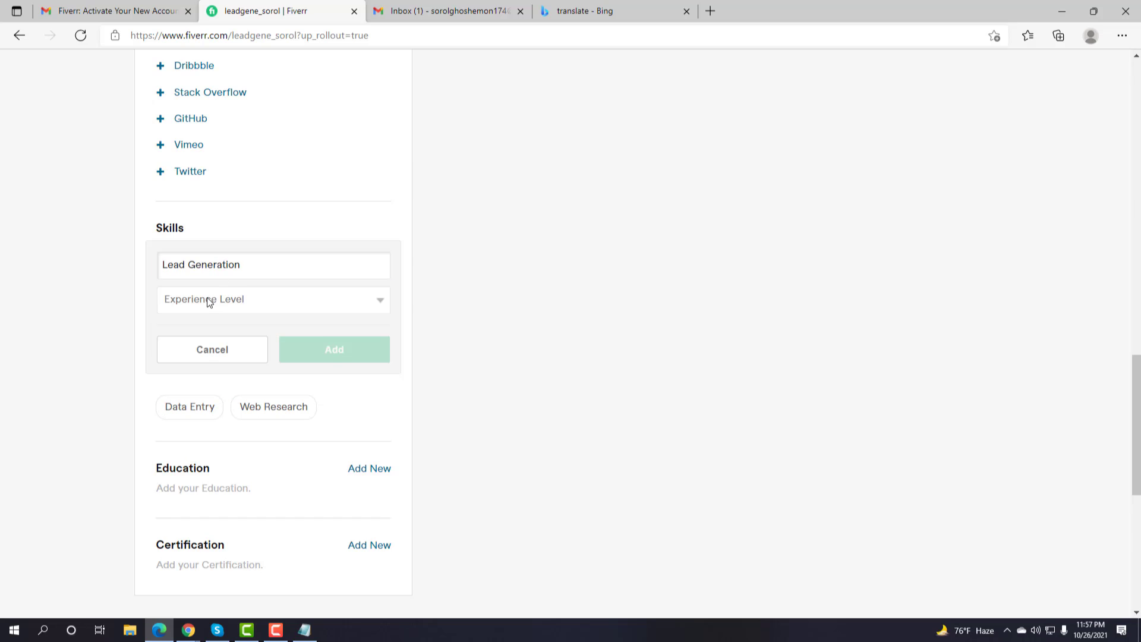
left_click(210, 302)
left_click(201, 348)
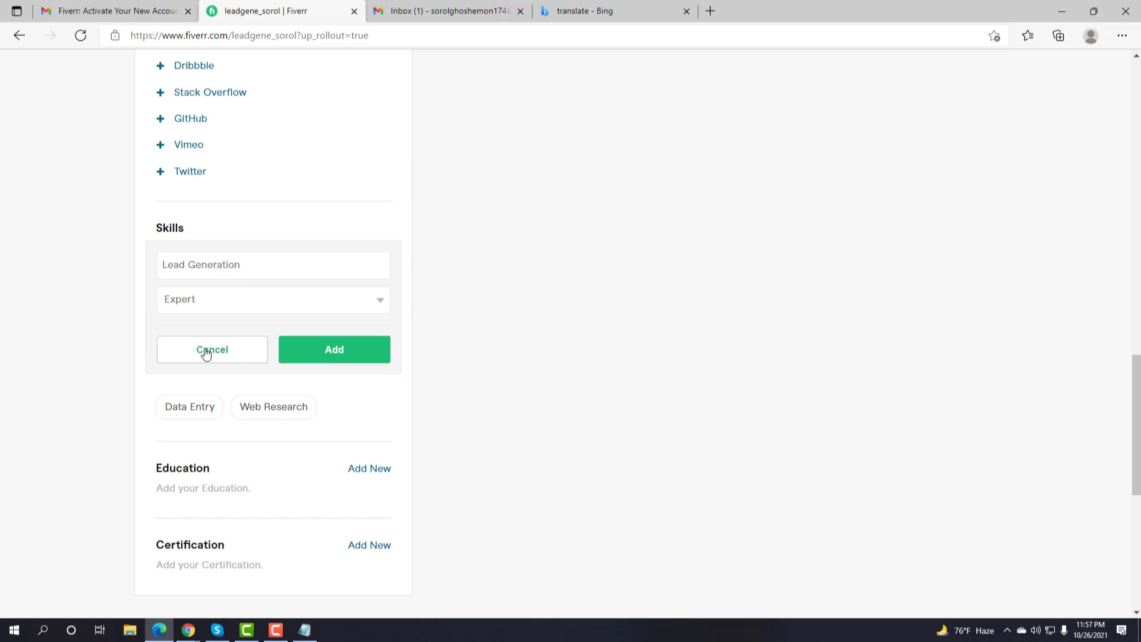
left_click(364, 354)
left_click(364, 230)
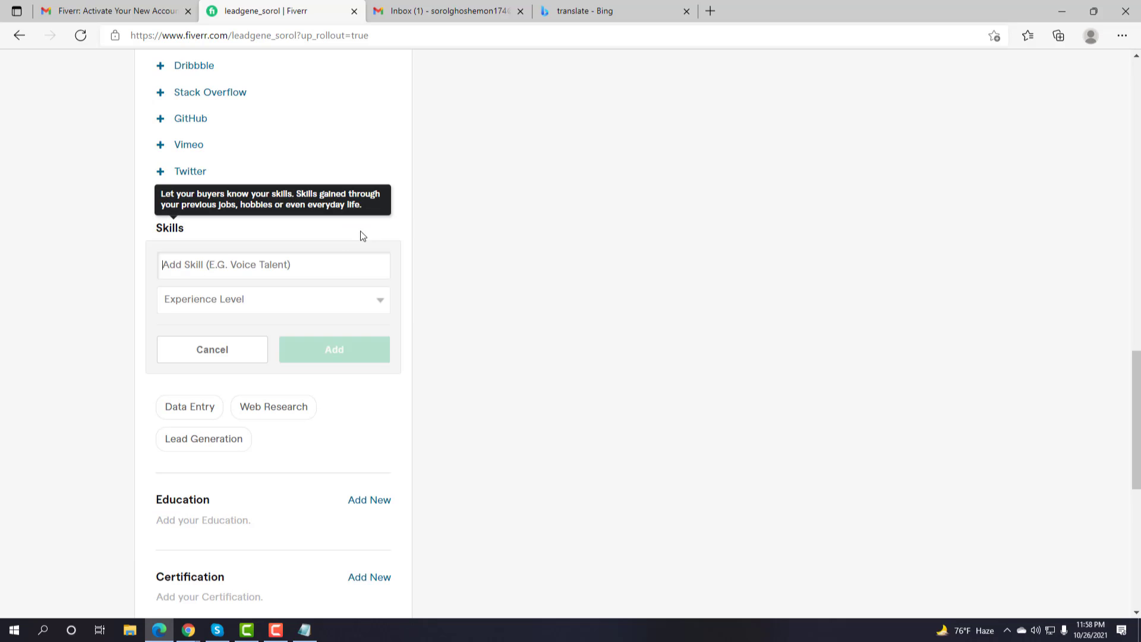
left_click(266, 268)
type("Data Min")
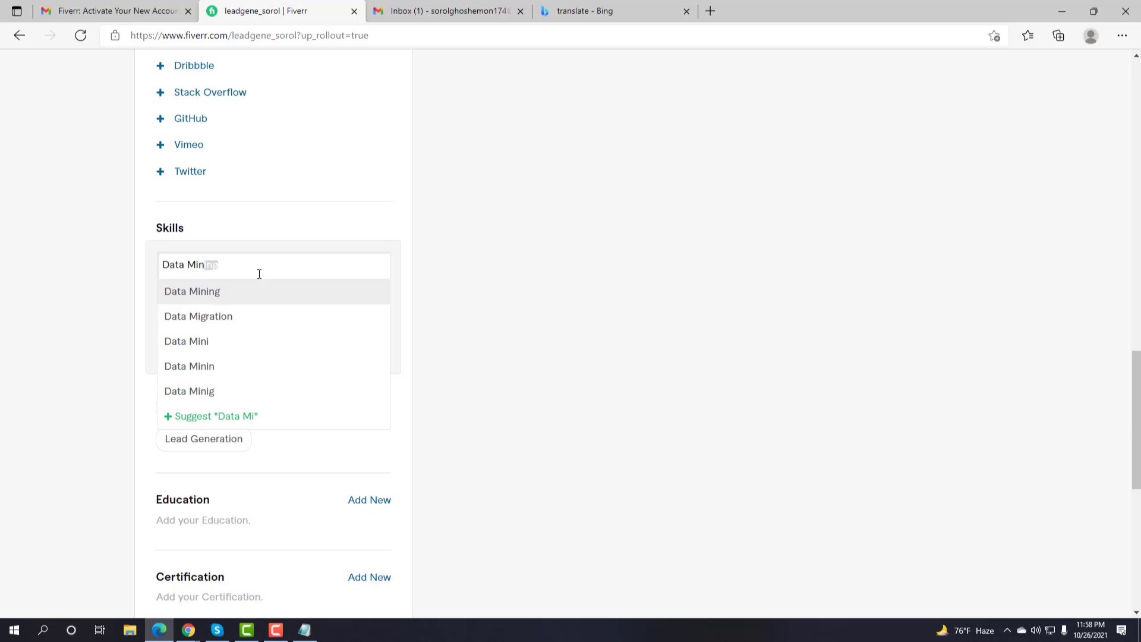
left_click(220, 293)
left_click(232, 298)
left_click(193, 346)
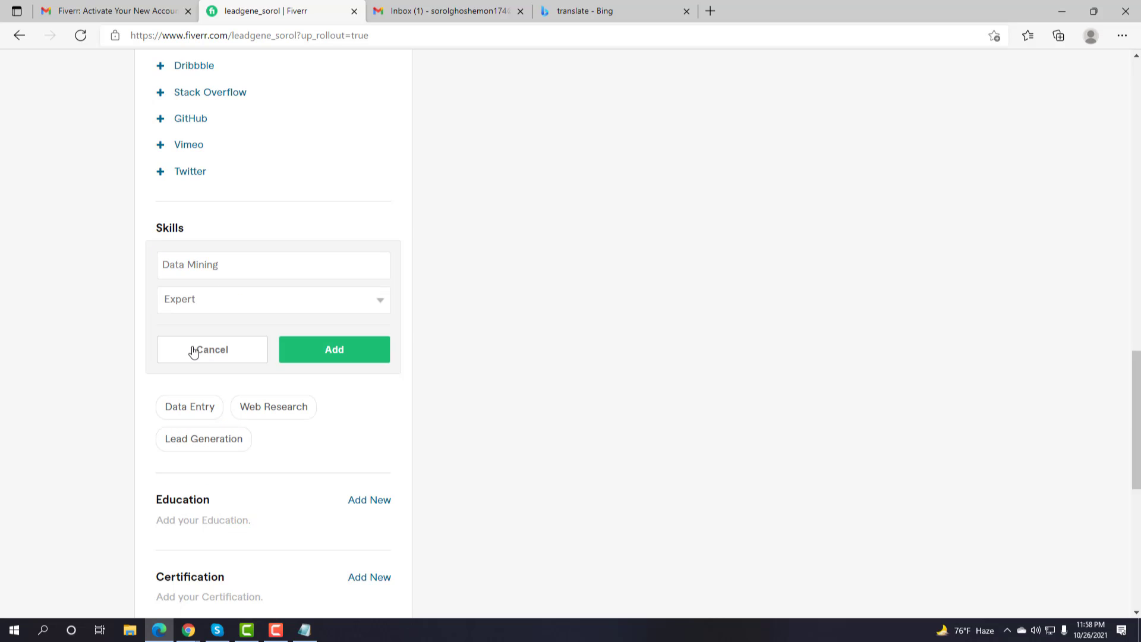
left_click(344, 356)
Add Virtual Assistant as an Expert-level skill.
left_click(380, 229)
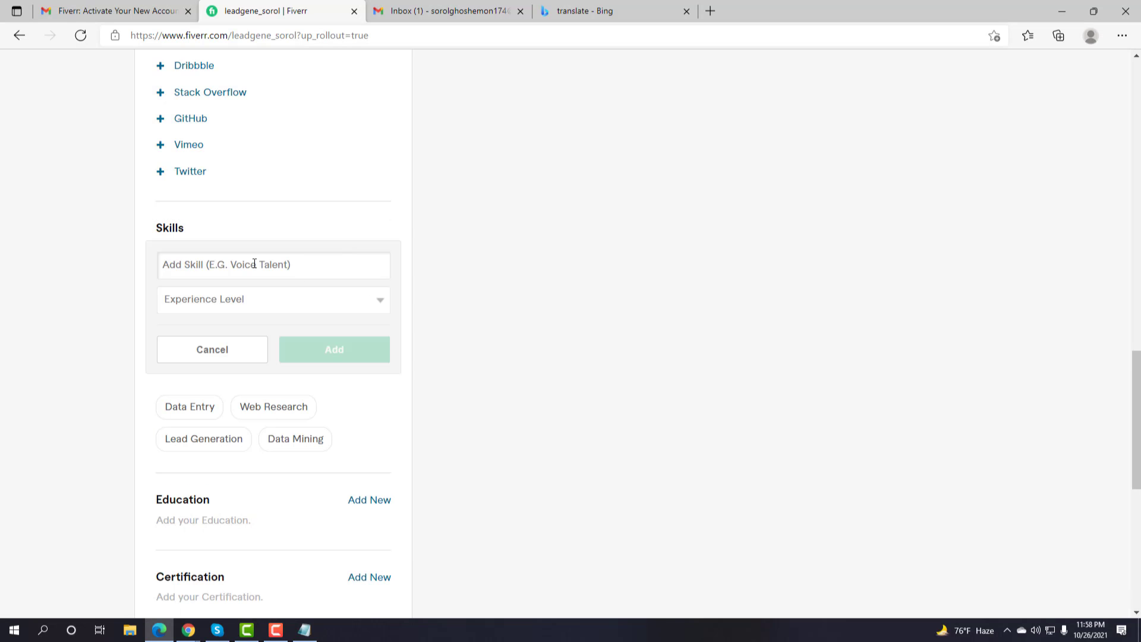
type("Virtual ")
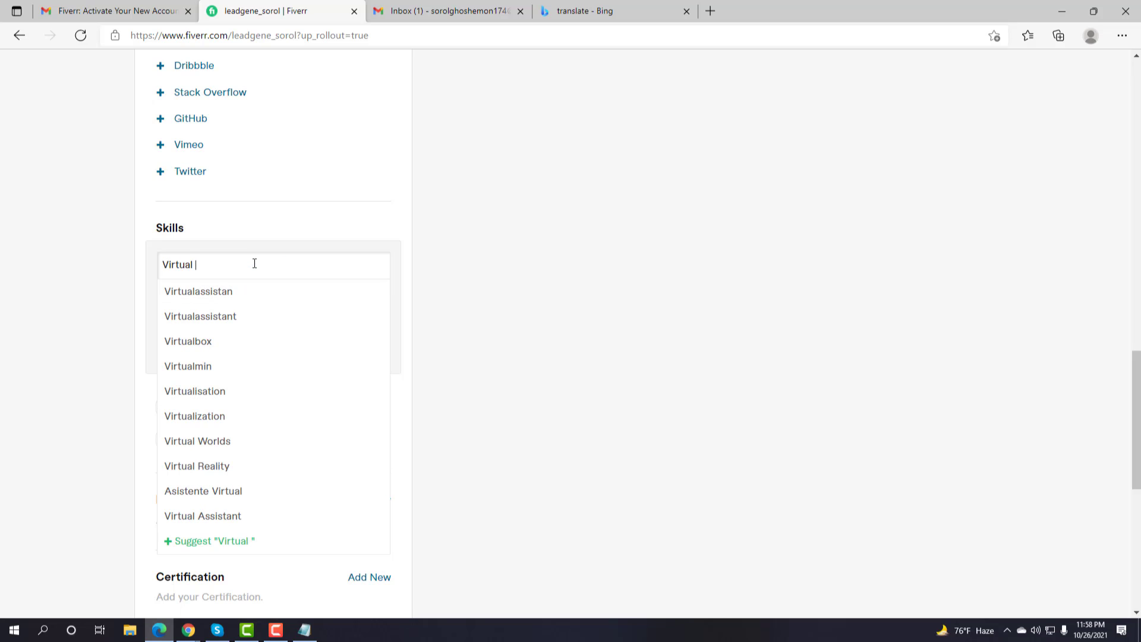
type("Ass")
left_click(227, 291)
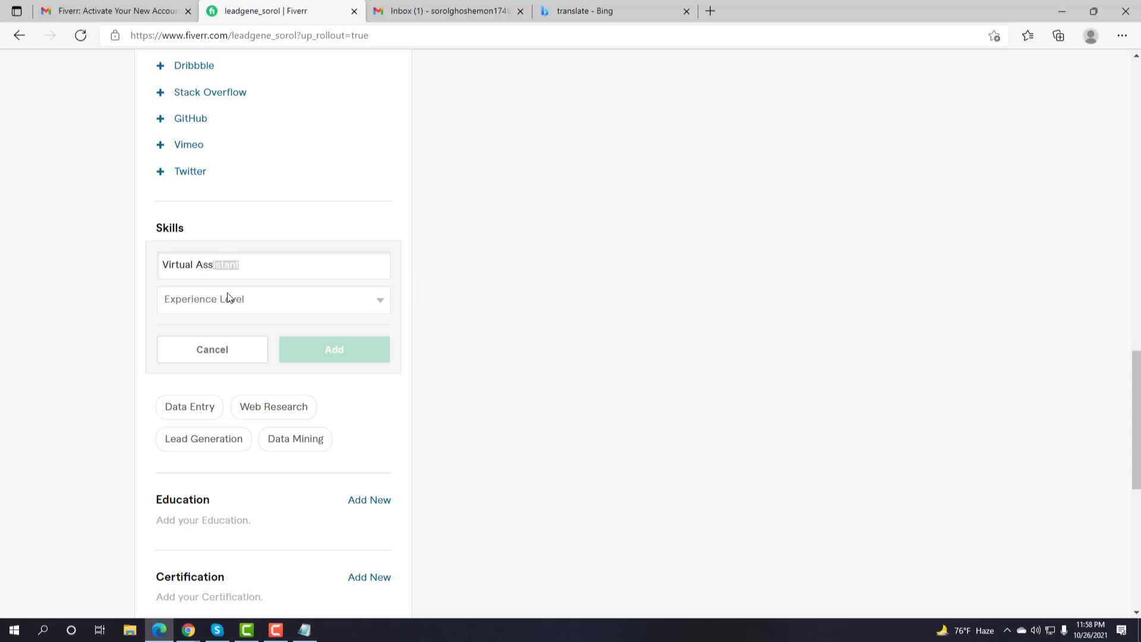
left_click(289, 305)
left_click(223, 347)
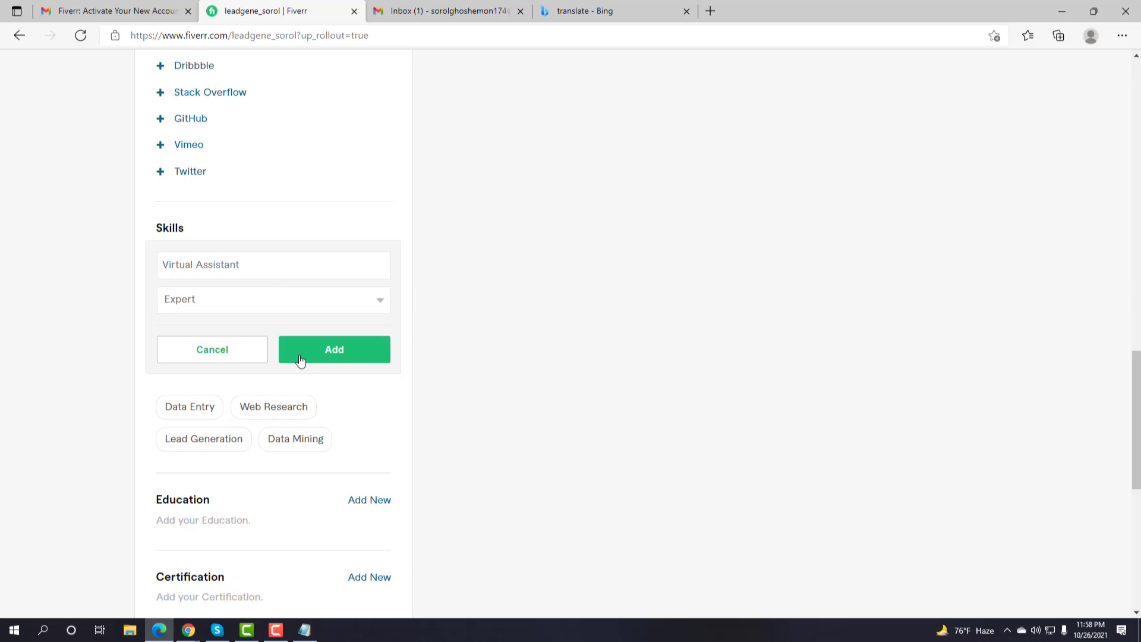
left_click(301, 356)
left_click(375, 231)
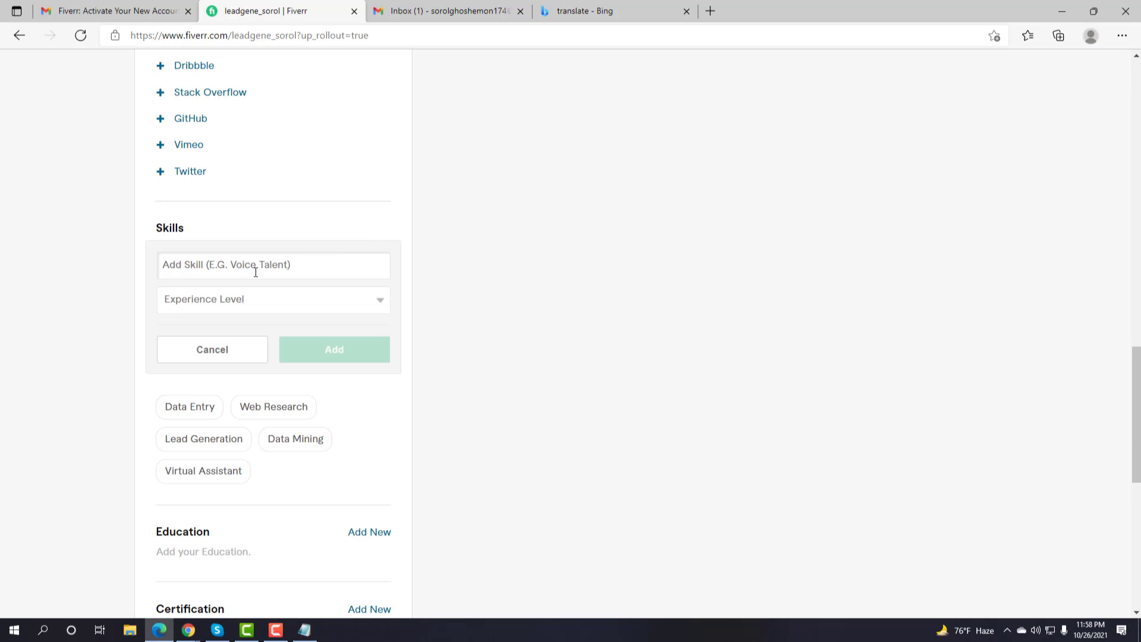
Add List Building and Email Listing as Expert-level skills.
type("List Buil")
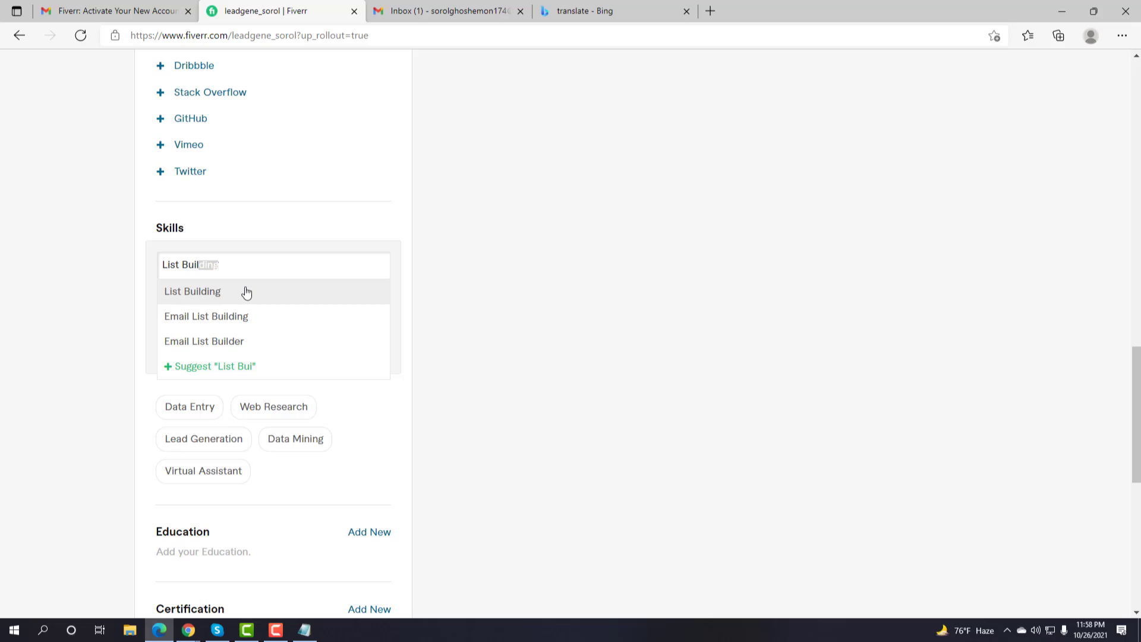
left_click(244, 291)
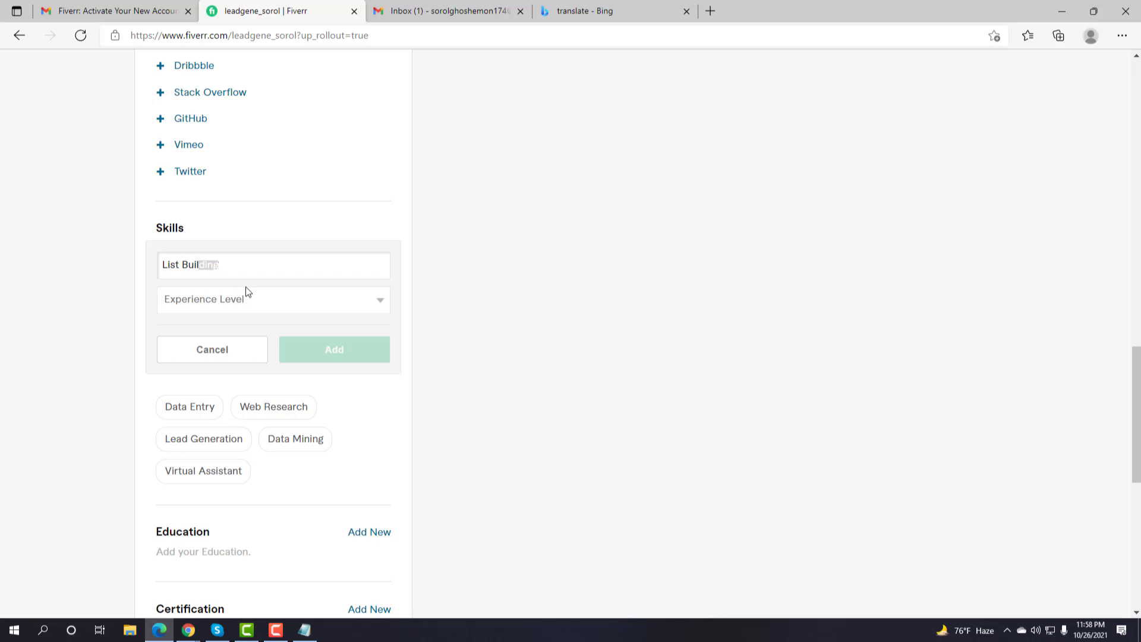
left_click(241, 305)
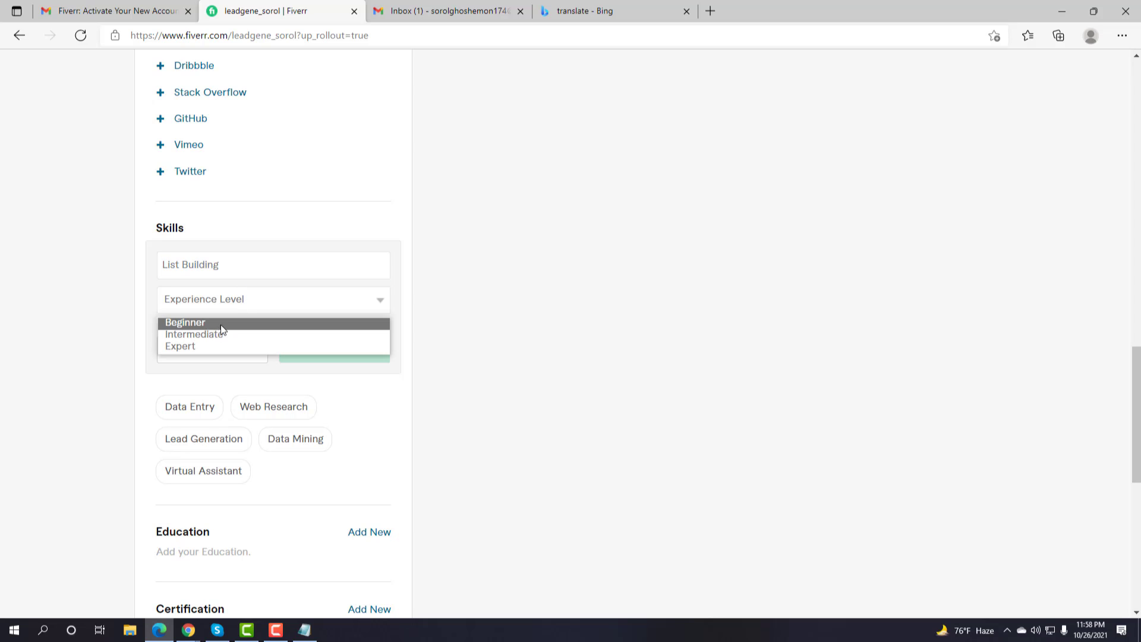
left_click(194, 346)
left_click(344, 357)
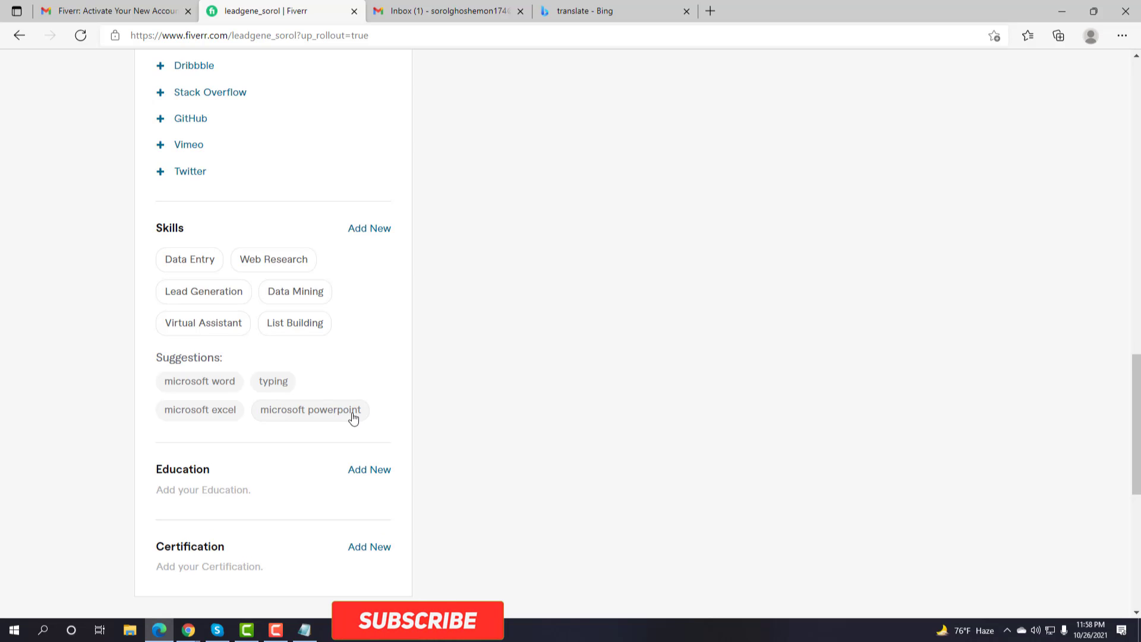
left_click(369, 229)
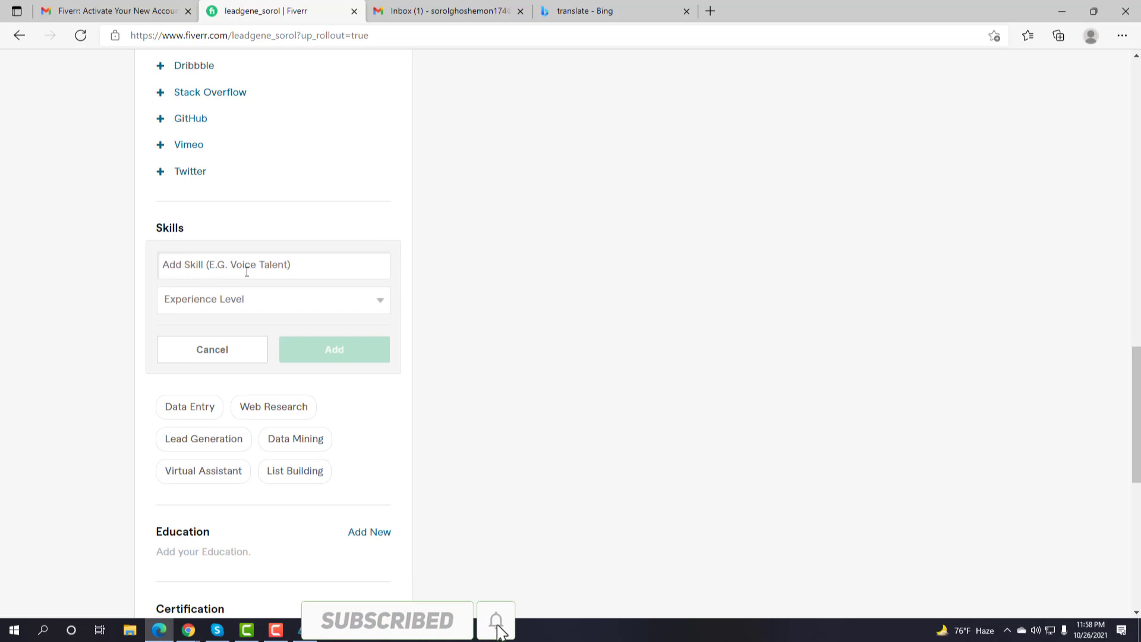
type("Email ")
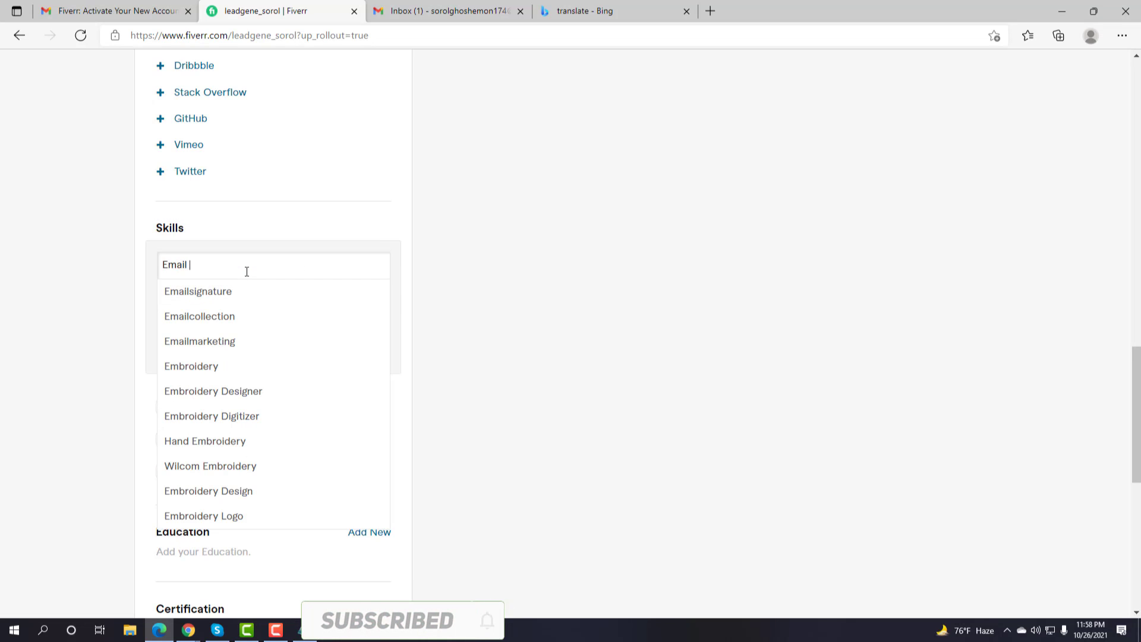
type("List")
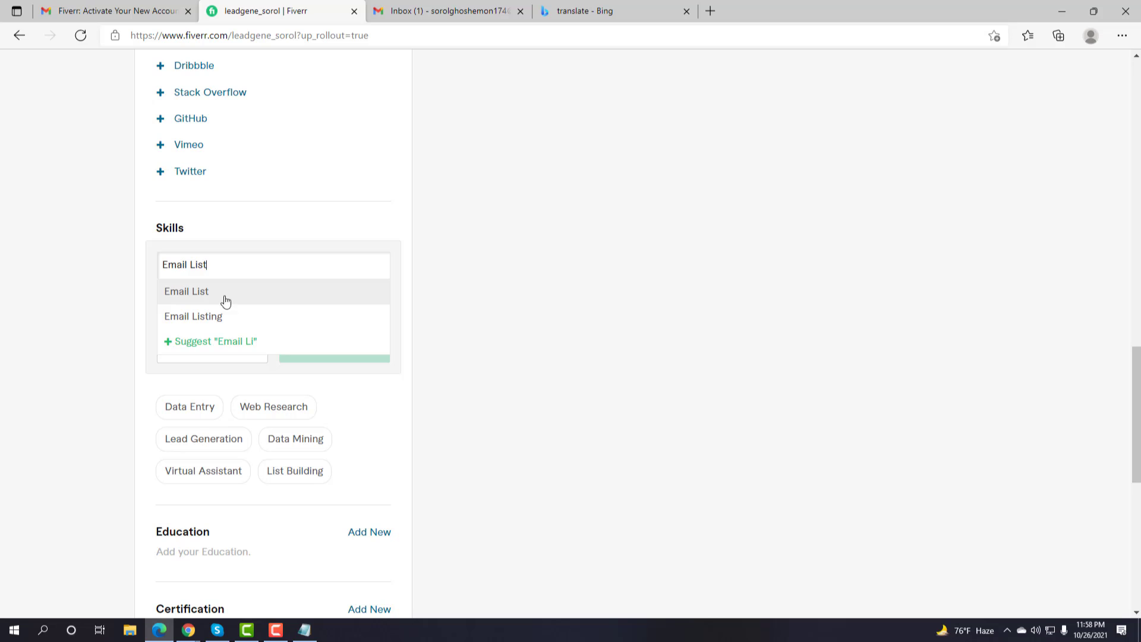
left_click(244, 315)
left_click(258, 305)
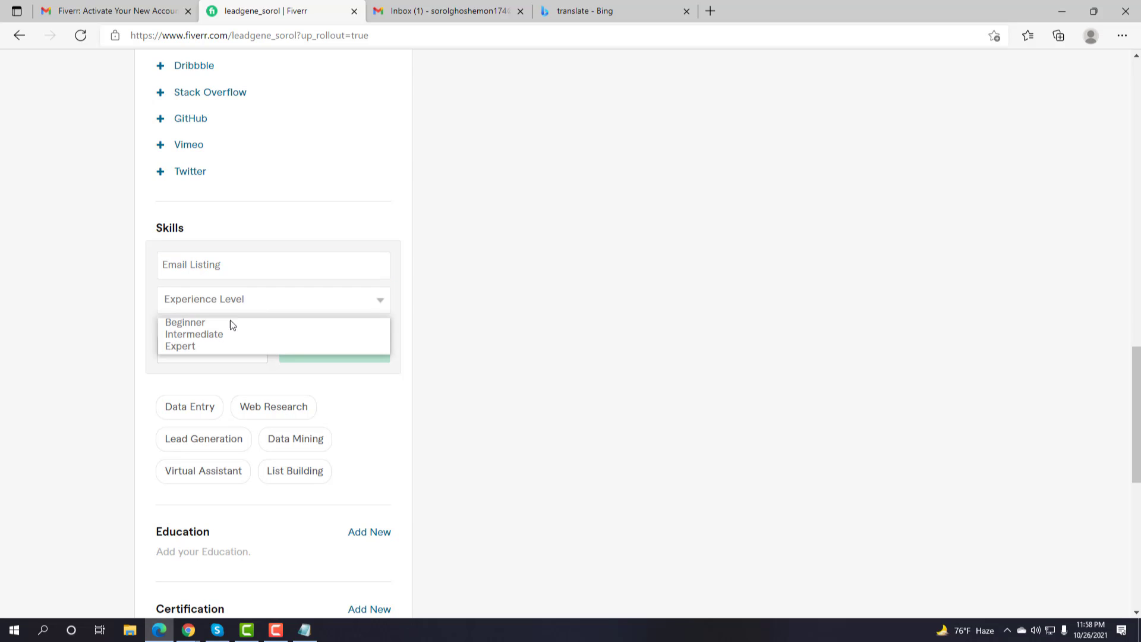
left_click(188, 347)
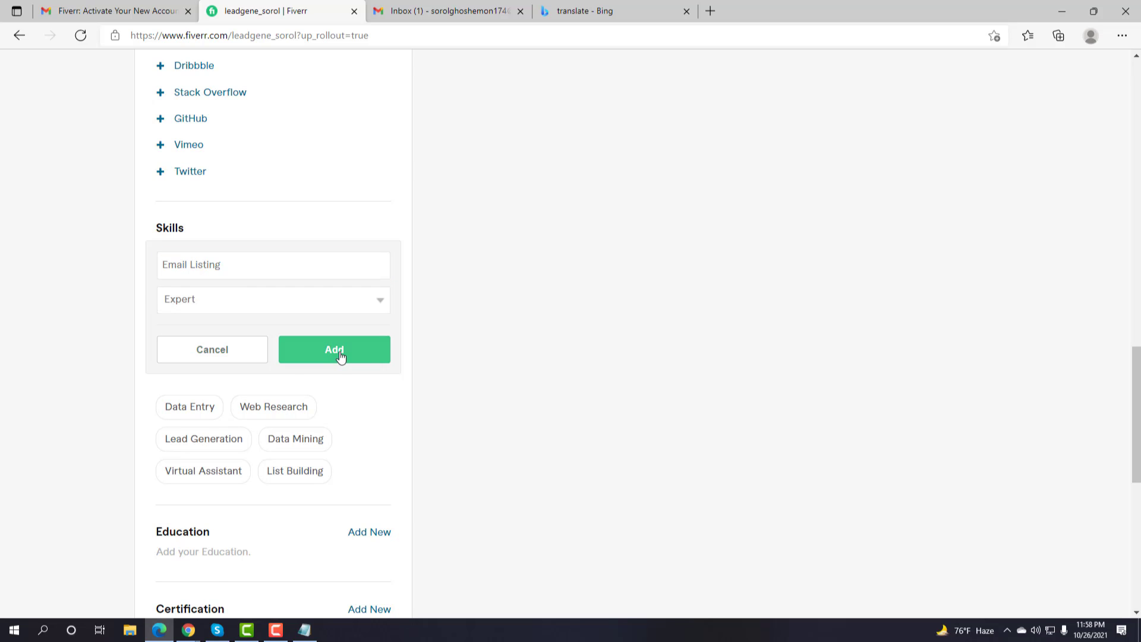
left_click(337, 352)
Add Facebook Marketing and Instagram Marketing as Expert-level skills.
left_click(369, 229)
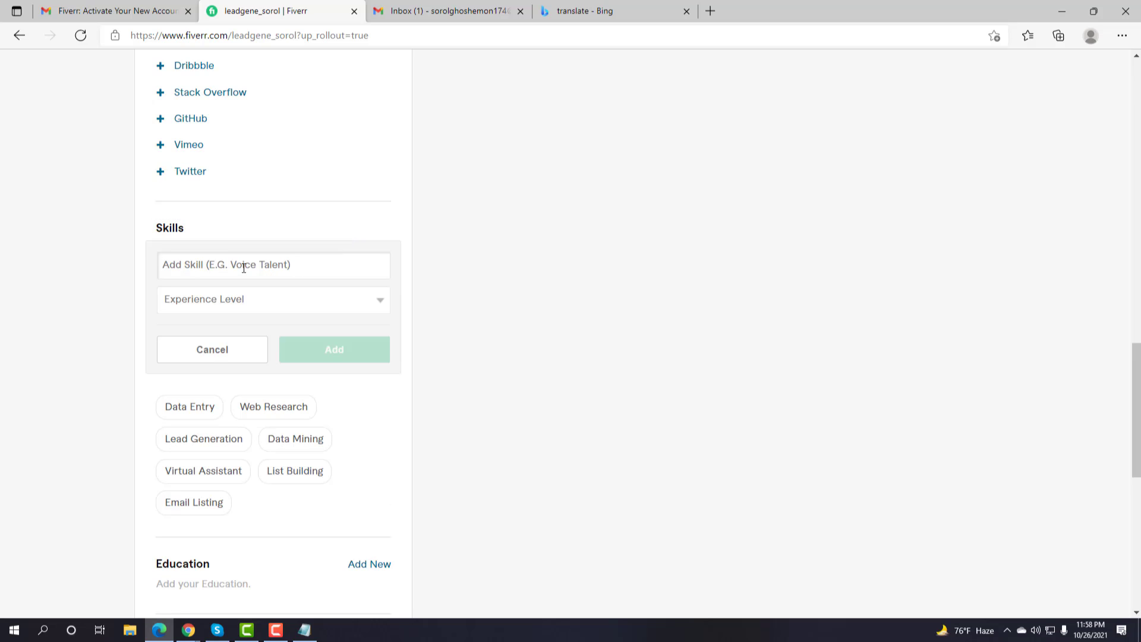
type("Facebook ")
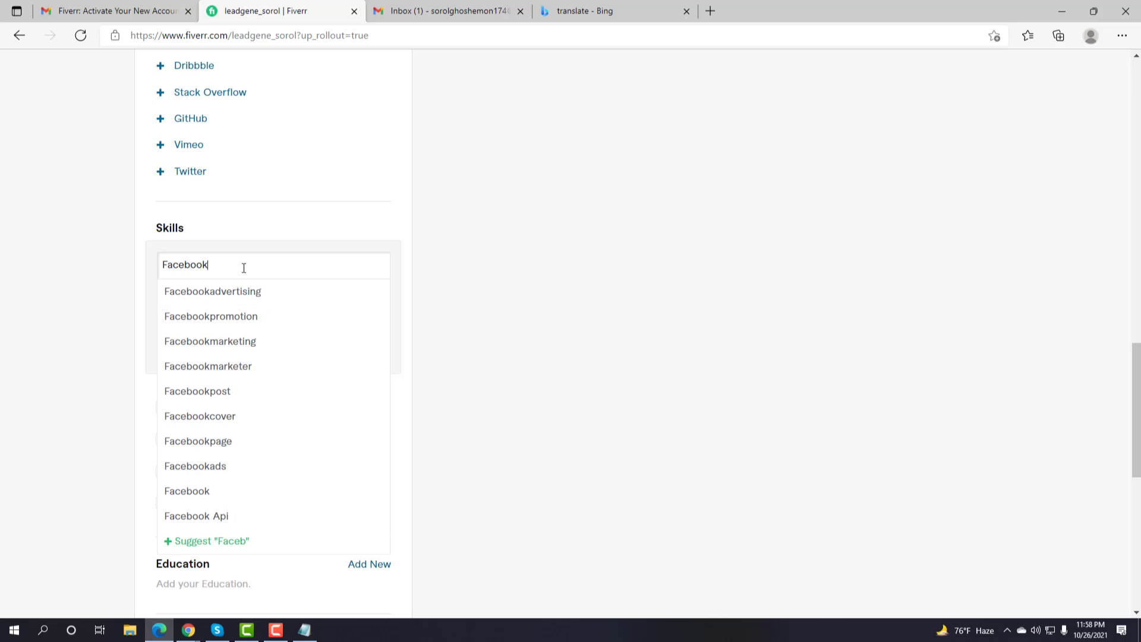
type("Mar")
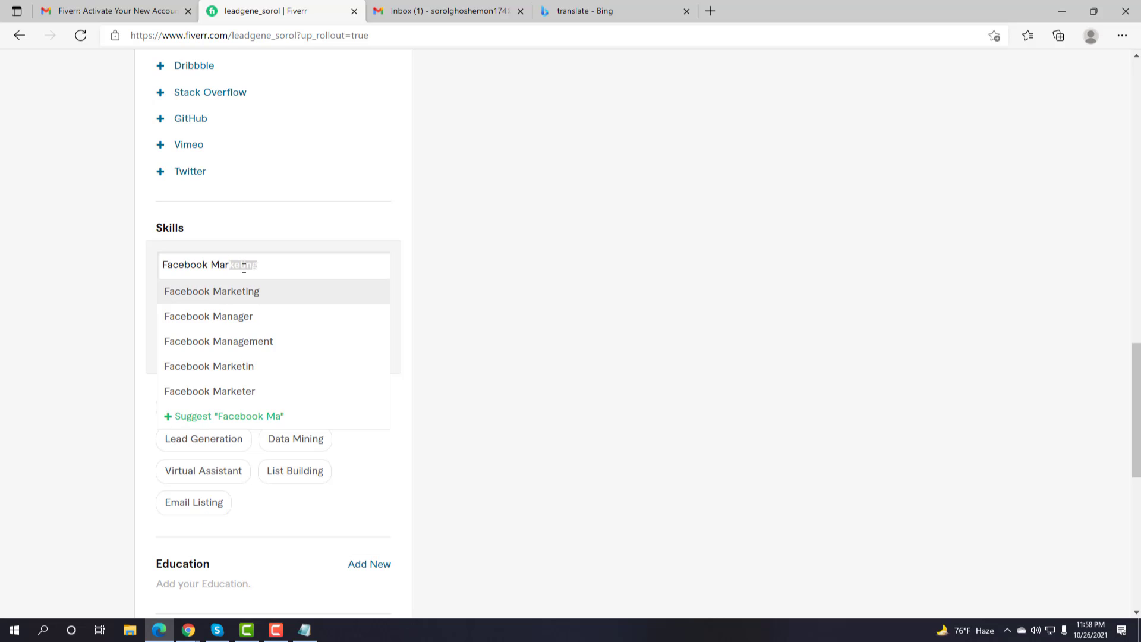
left_click(248, 291)
left_click(295, 299)
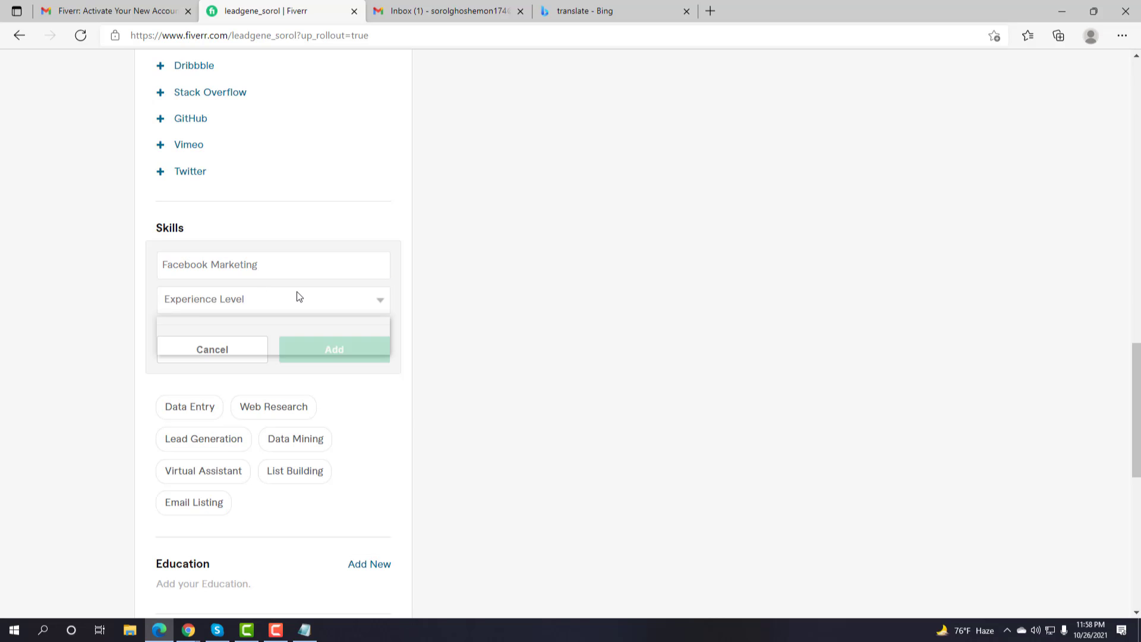
left_click(208, 346)
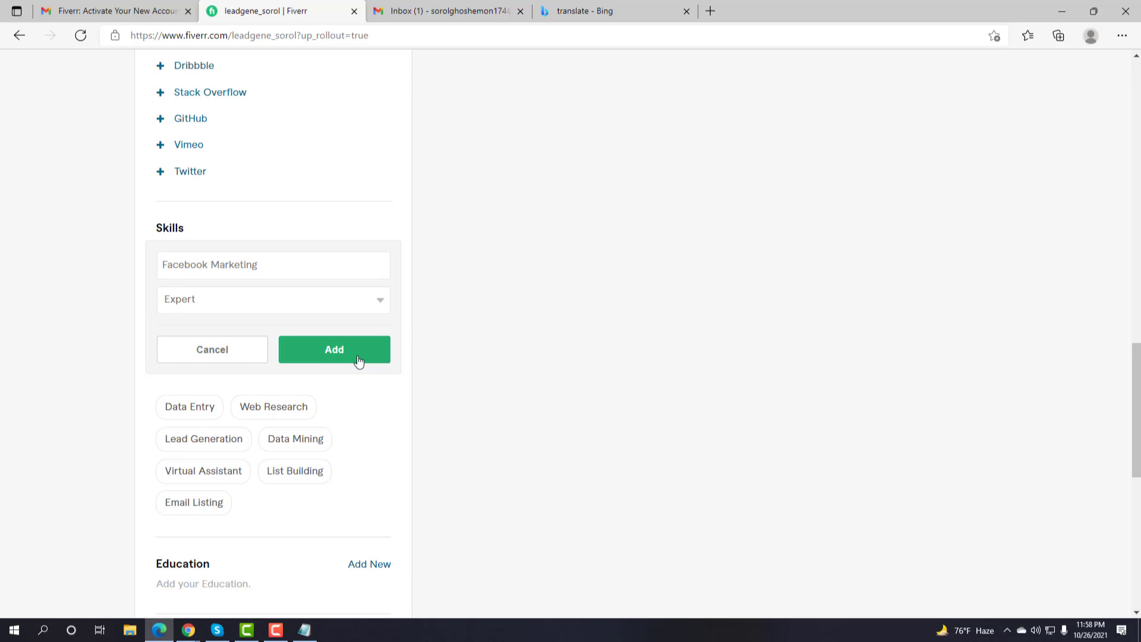
left_click(359, 359)
left_click(370, 228)
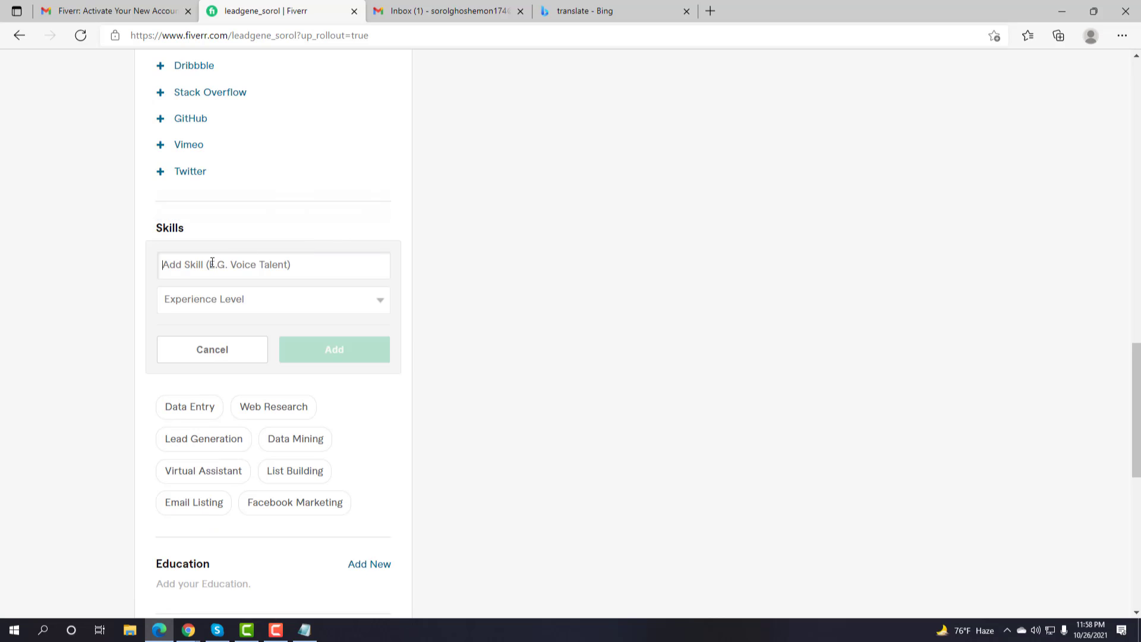
type("Instagra")
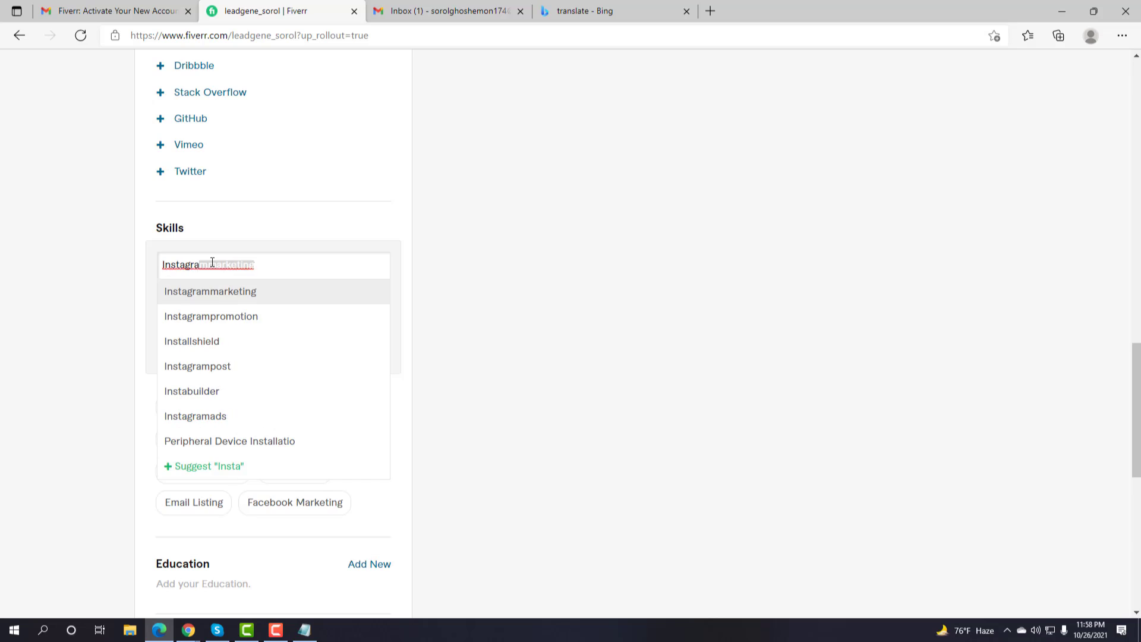
type("m Mar")
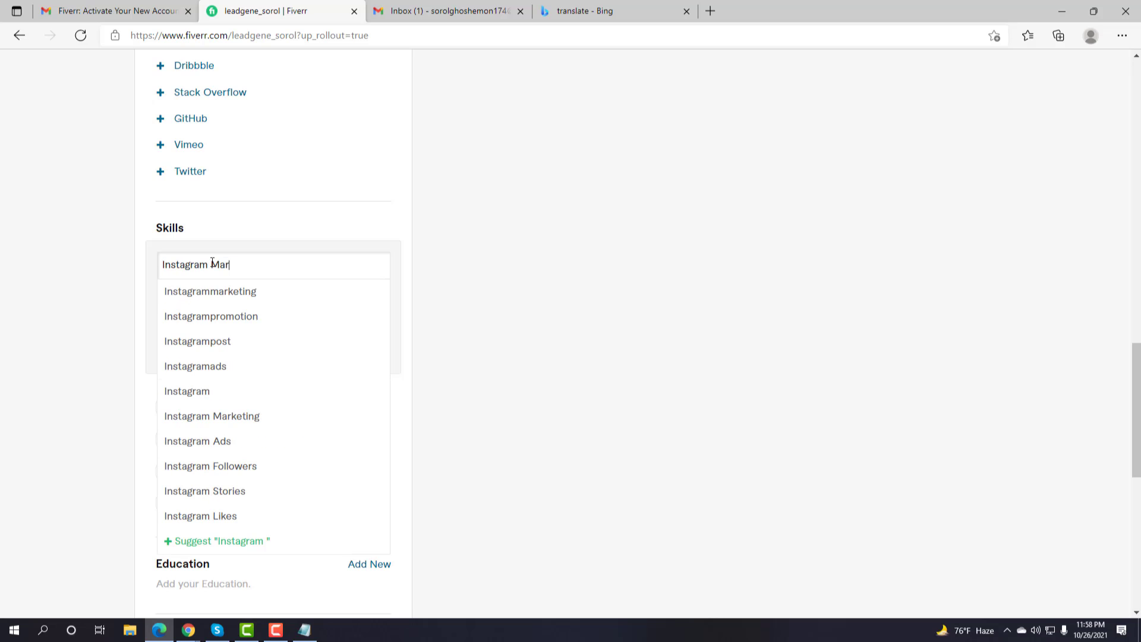
left_click(242, 291)
left_click(285, 297)
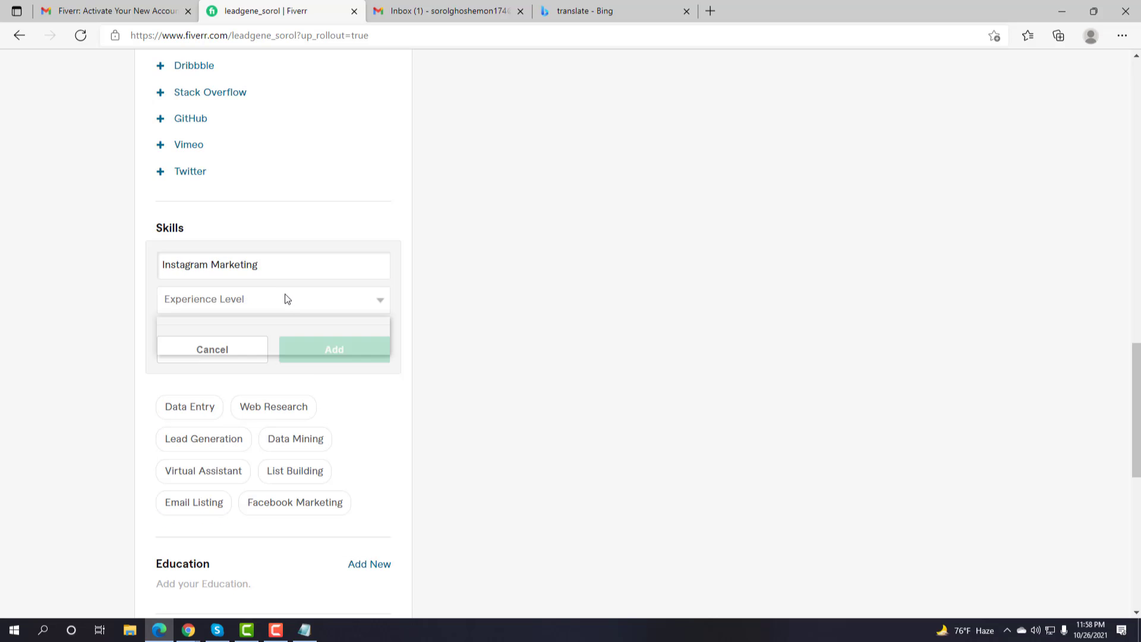
left_click(191, 344)
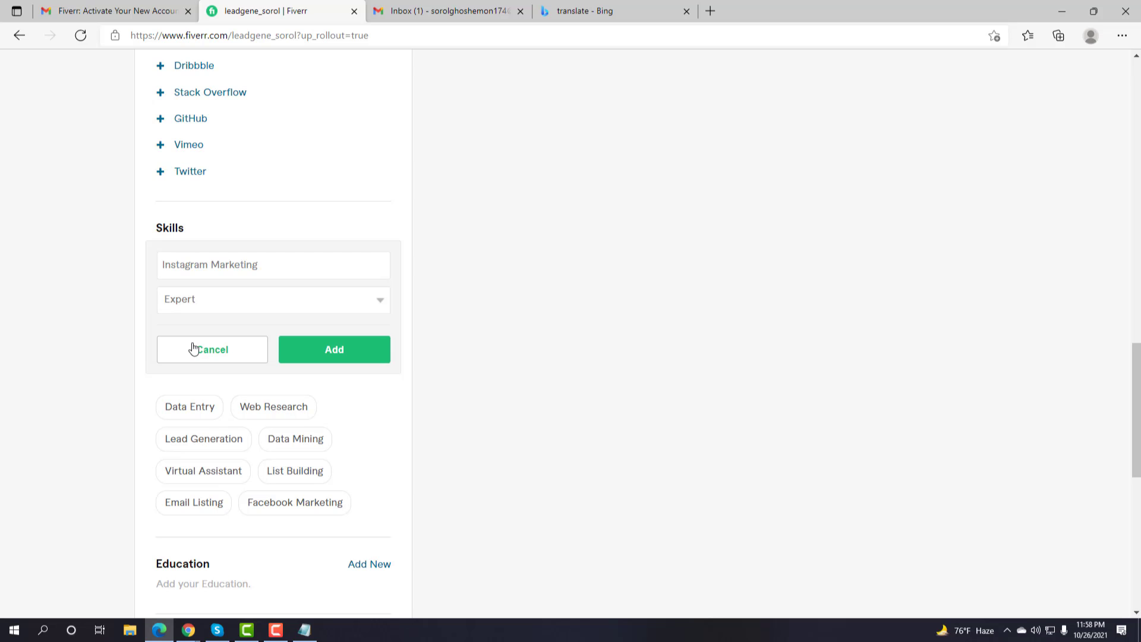
left_click(355, 355)
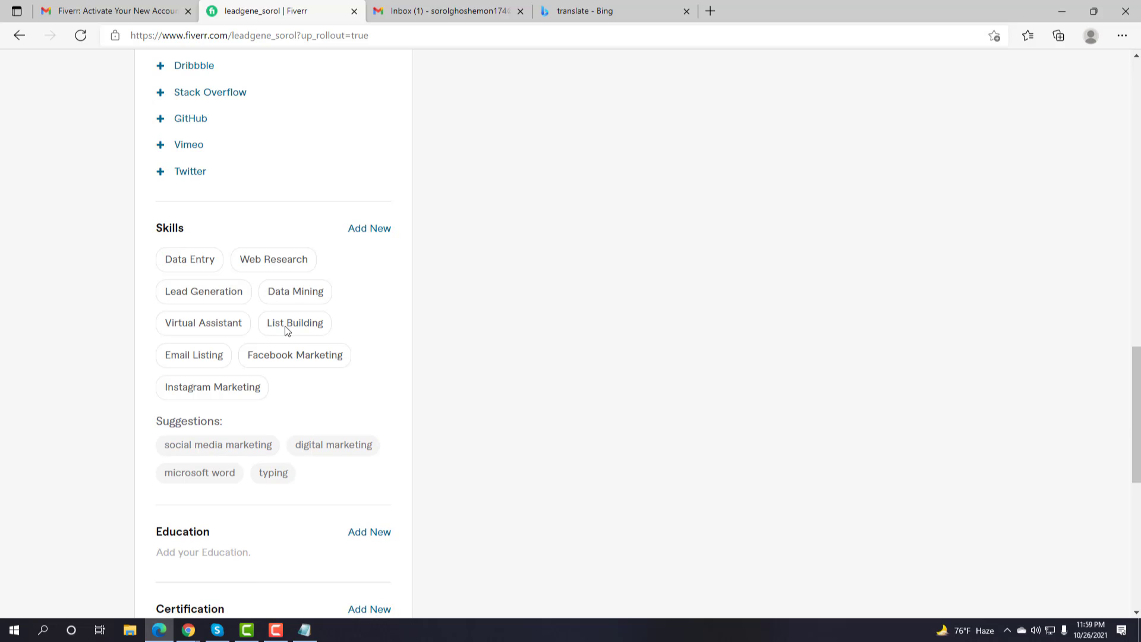
Add Microsoft Excel as an Expert-level skill.
left_click(369, 229)
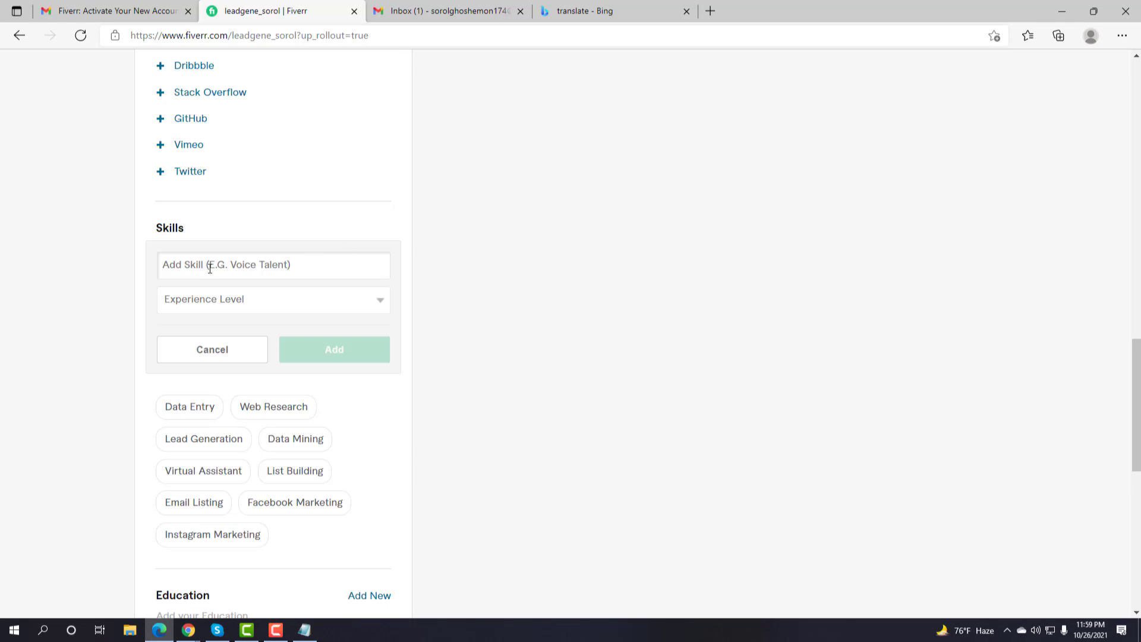
type("Microa")
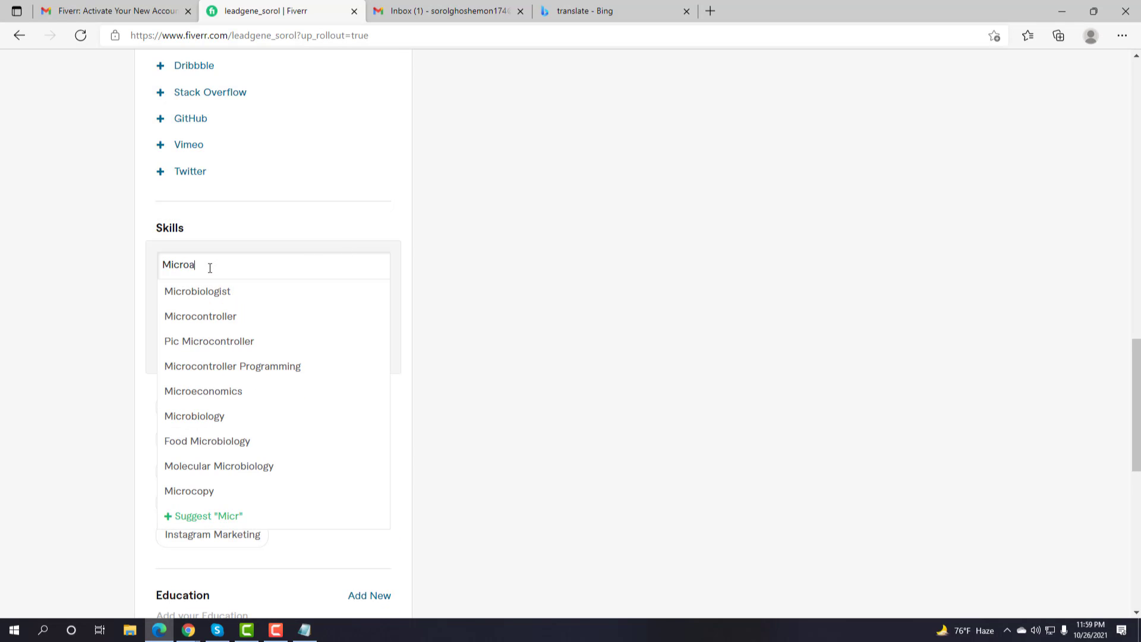
key("BackSpace")
type("so")
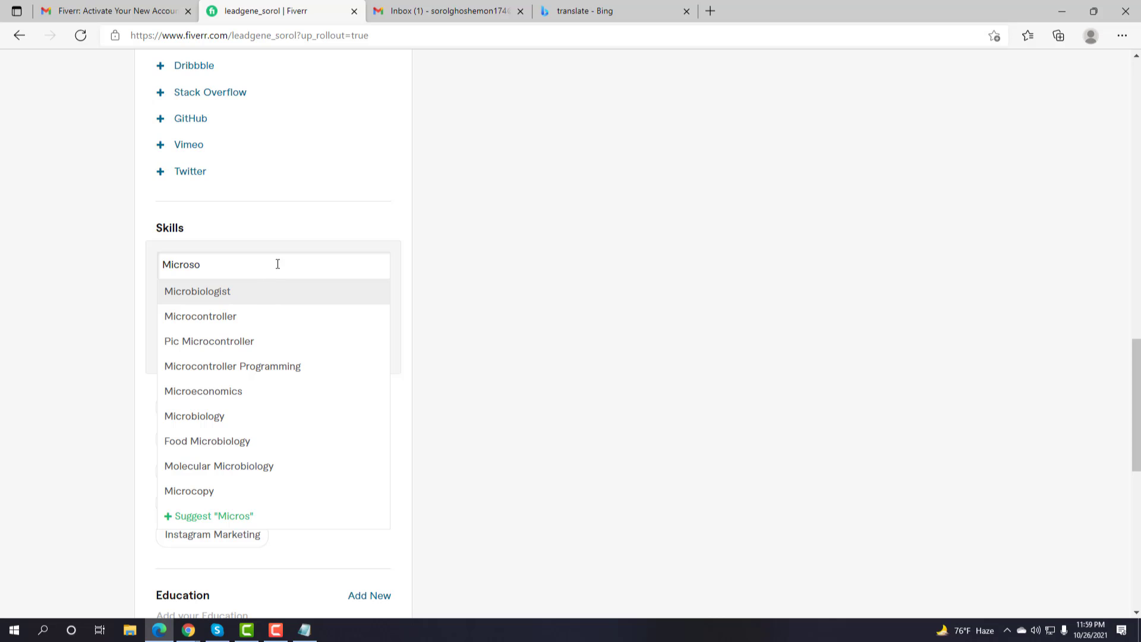
type("ft E")
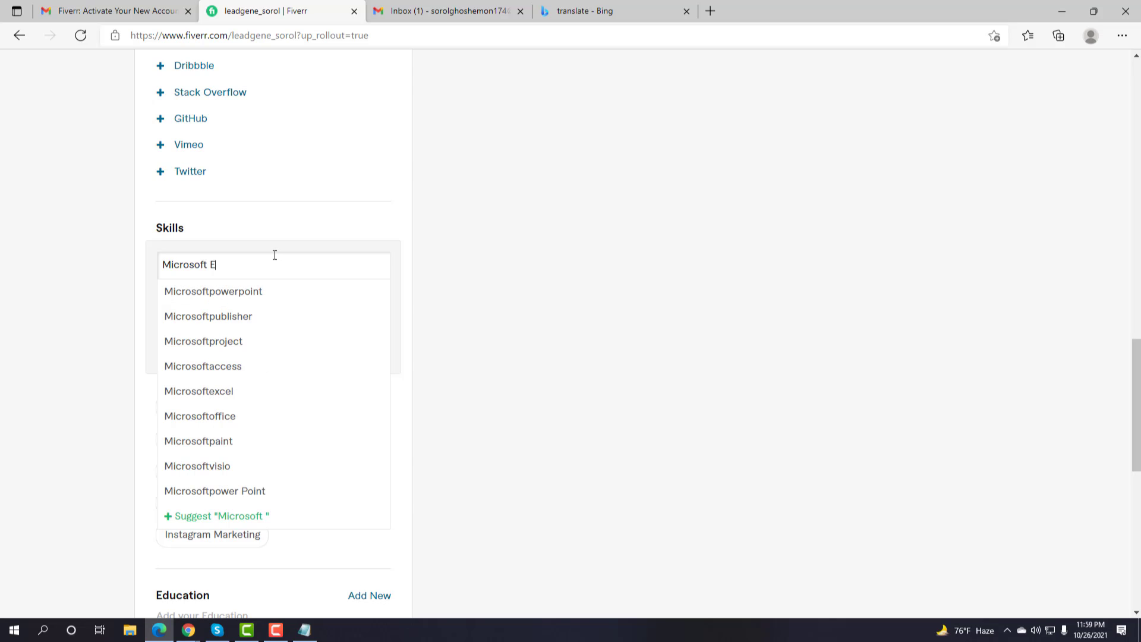
type("x")
left_click(237, 338)
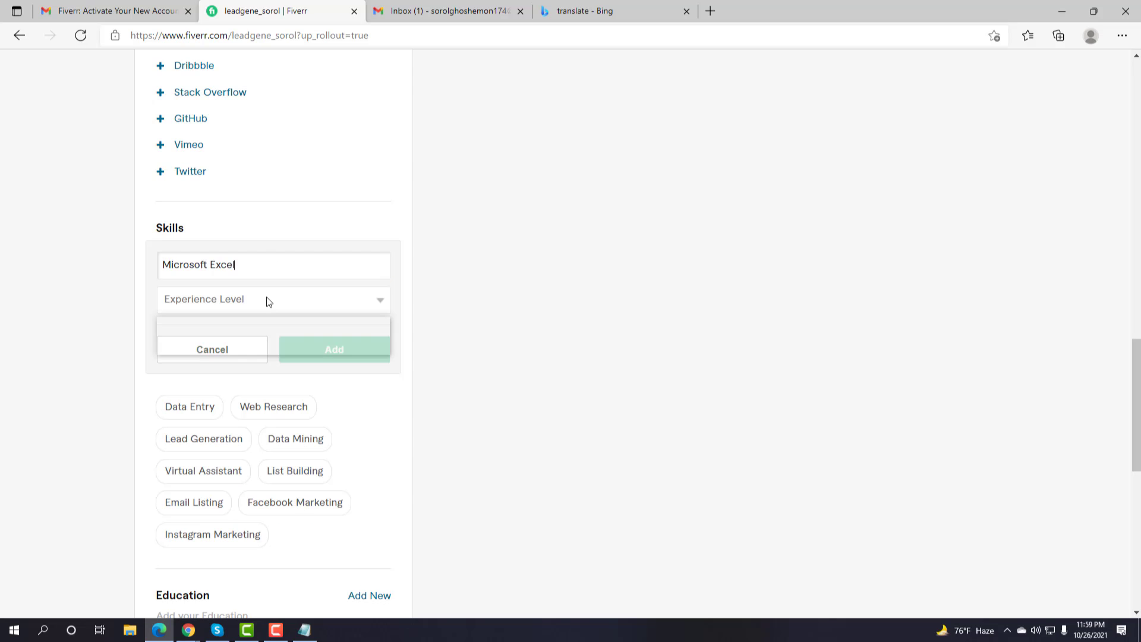
left_click(266, 299)
left_click(218, 343)
left_click(334, 350)
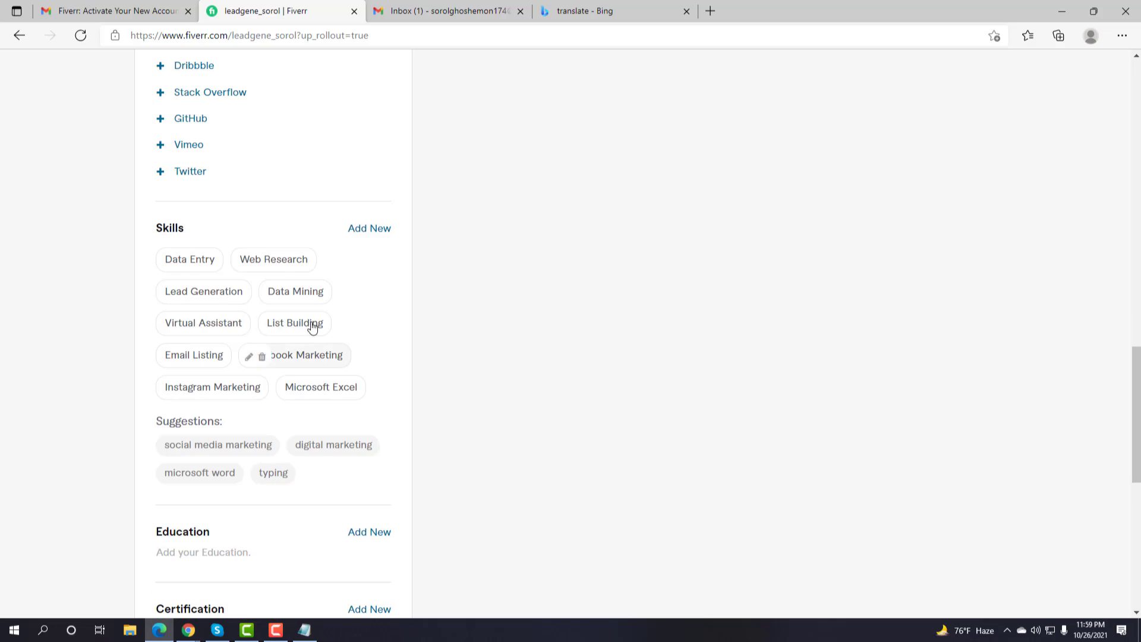
Add Microsoft Word as an Expert-level skill, correcting the mistaken Microsoft World pick.
left_click(354, 233)
type("Mi")
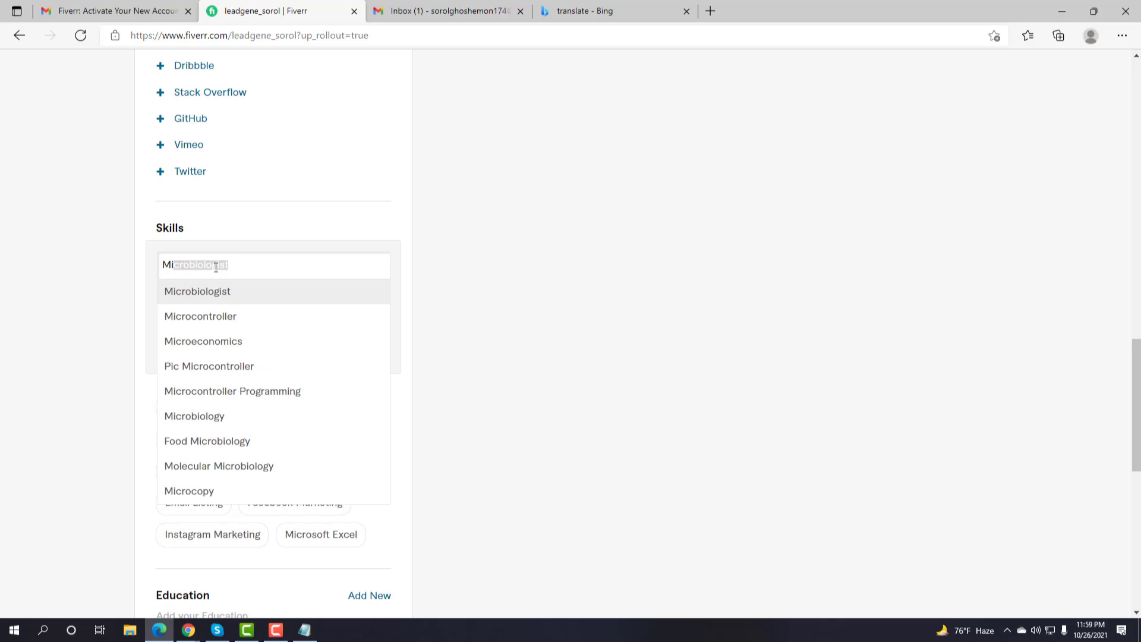
type("cros")
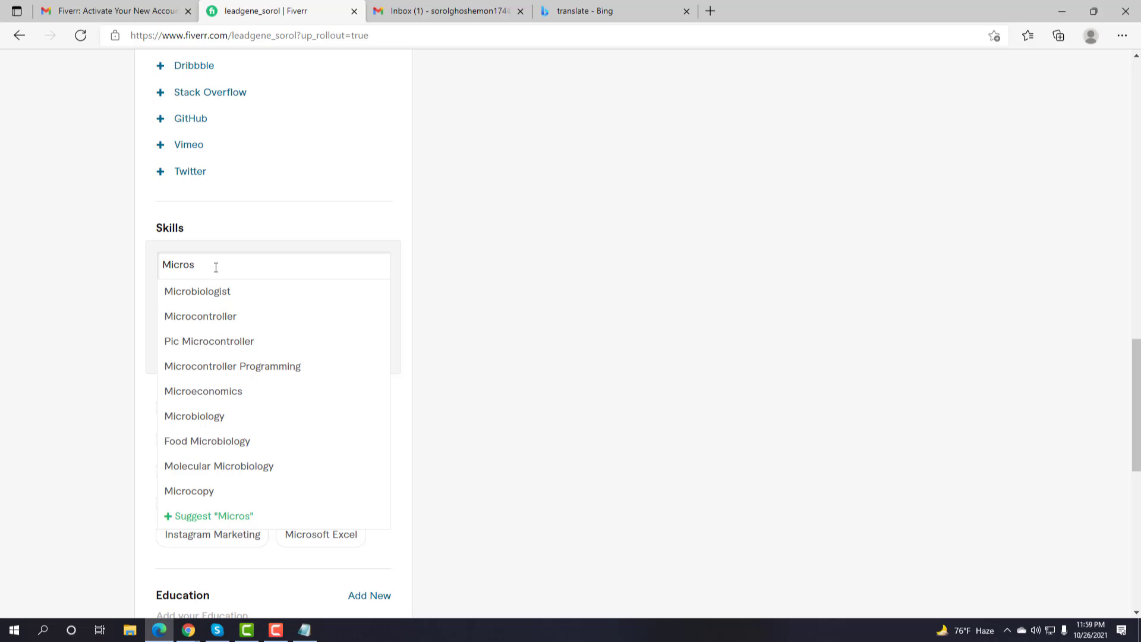
type("oft Wo")
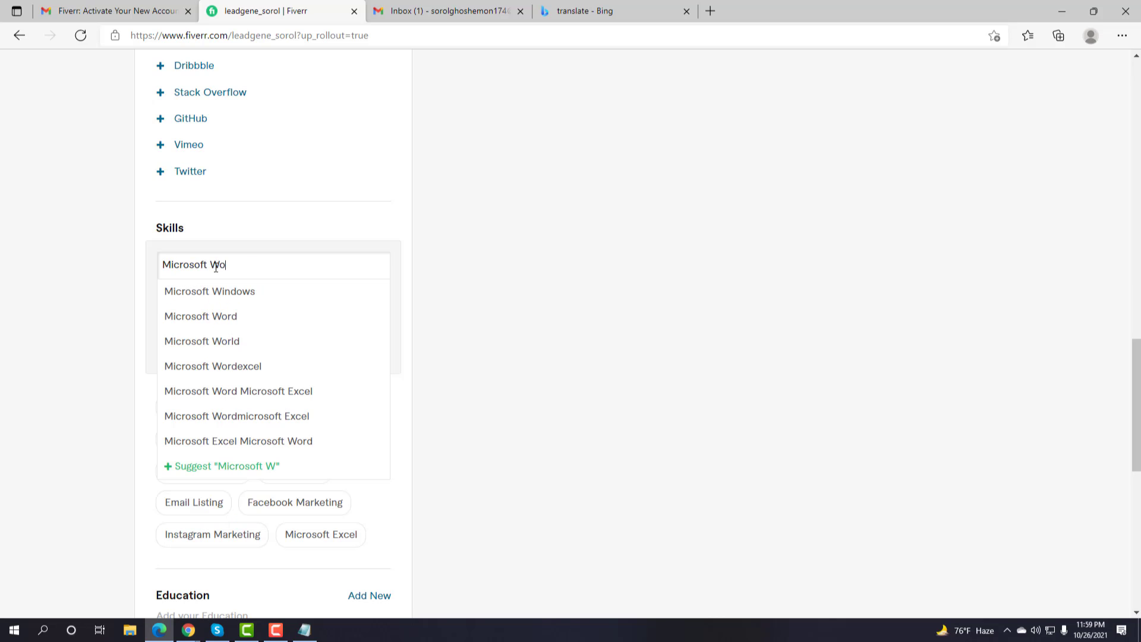
left_click(226, 340)
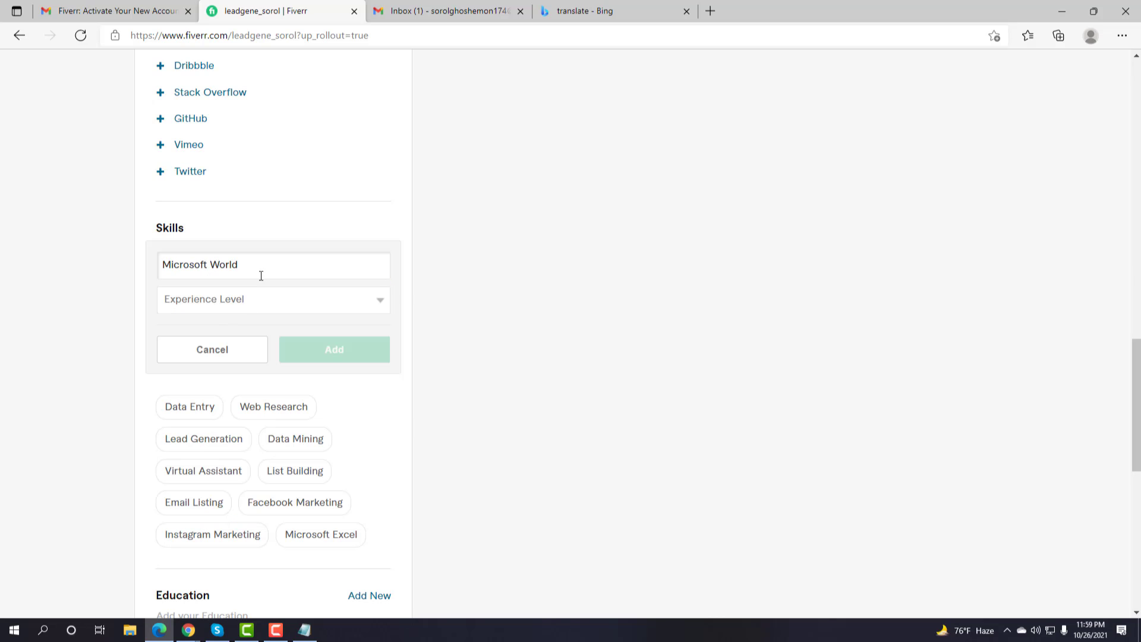
key("BackSpace")
key("BackSpace")
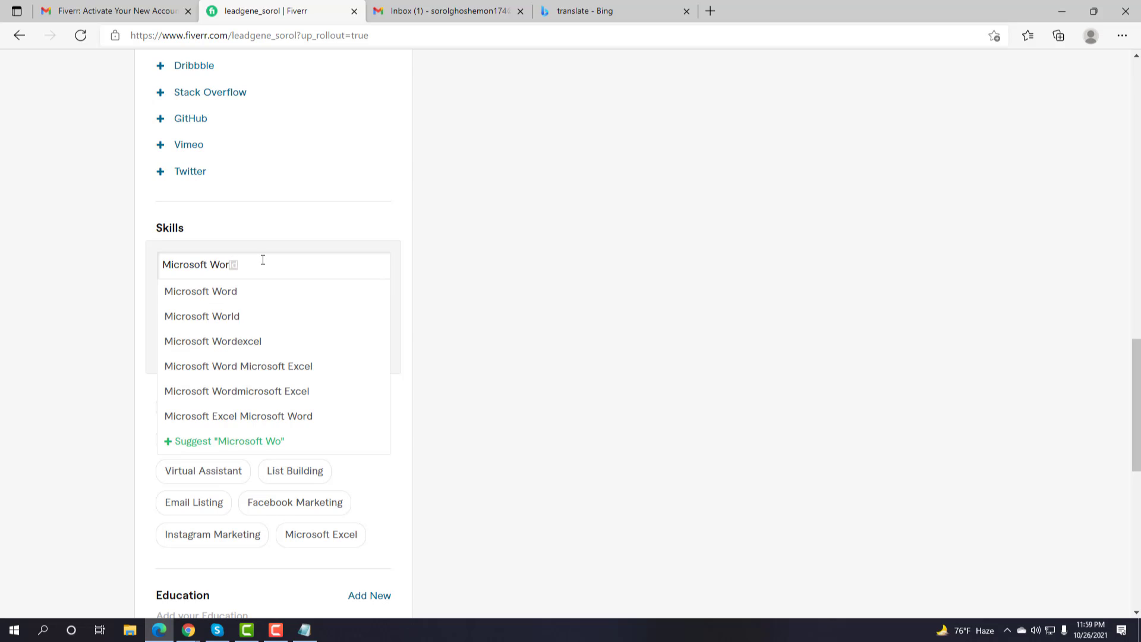
type("d")
left_click(233, 290)
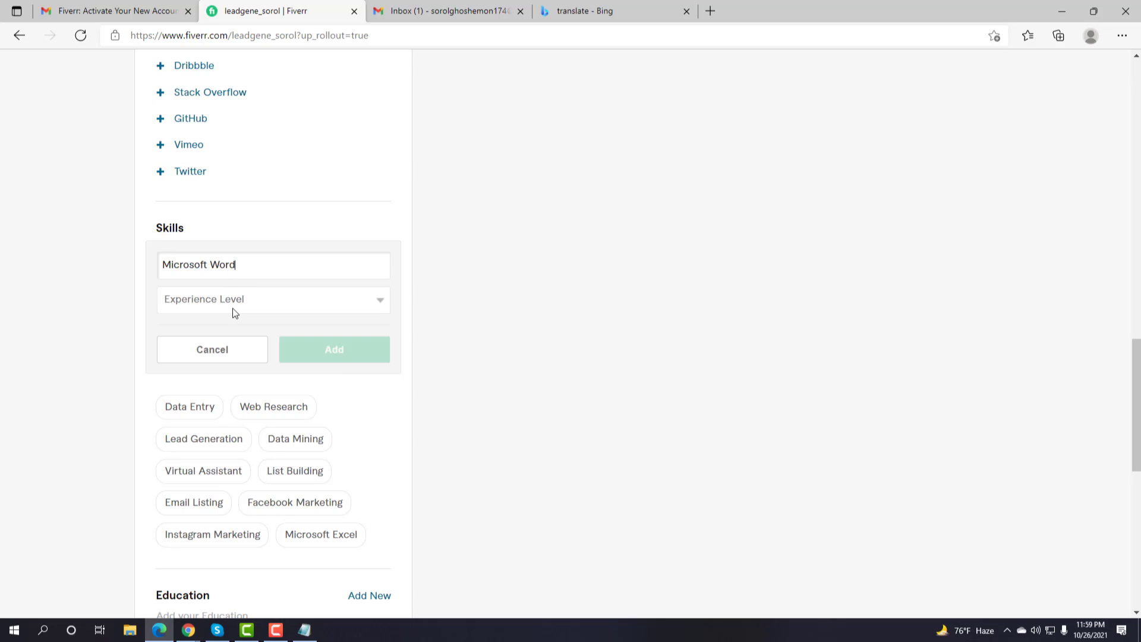
left_click(233, 304)
left_click(197, 347)
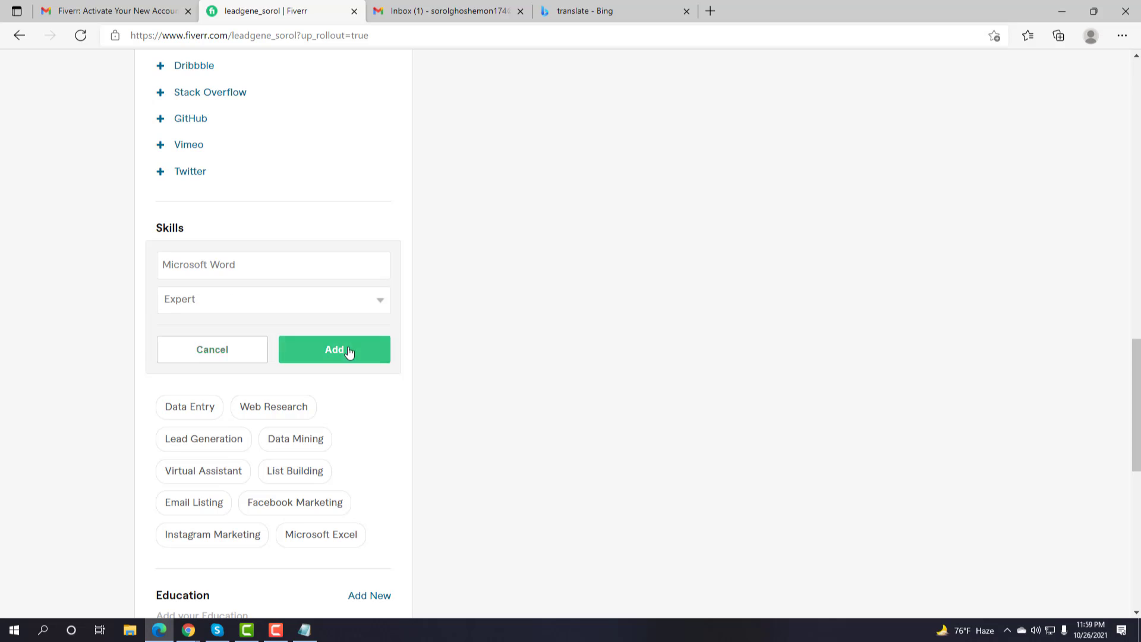
left_click(349, 352)
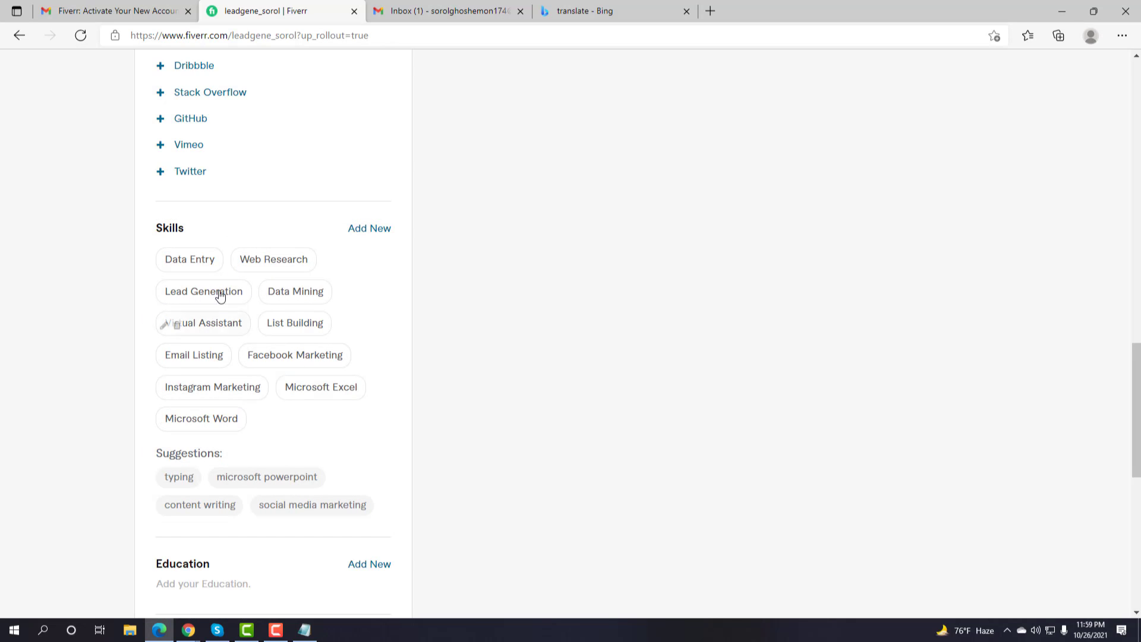
Add the suggested Typing and Social Media Marketing skills at Expert level.
left_click(171, 479)
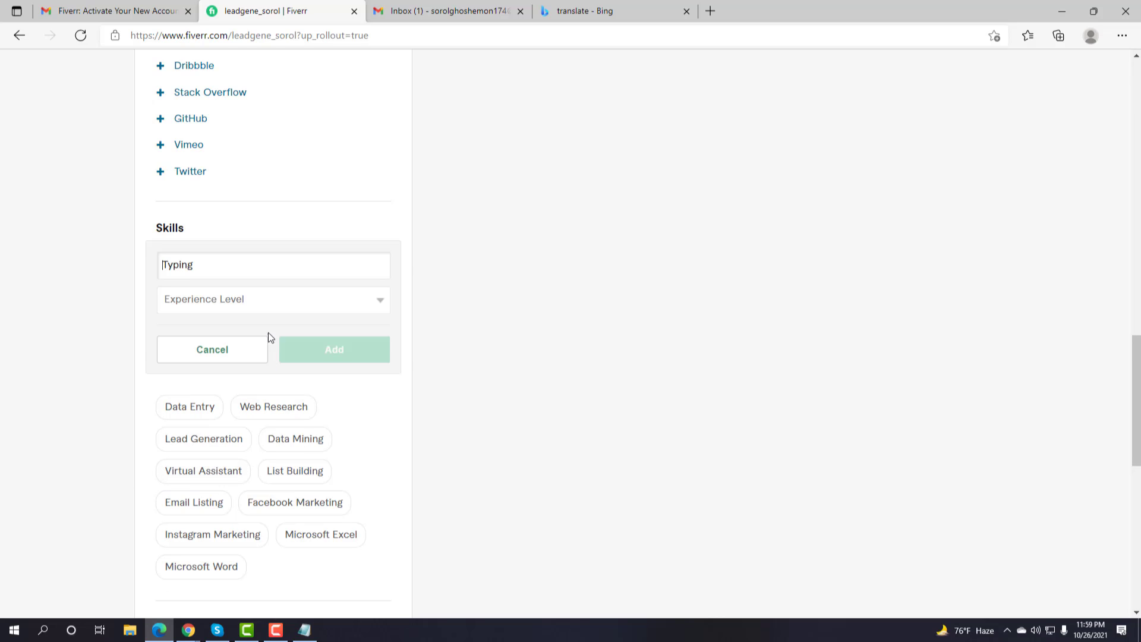
left_click(255, 300)
left_click(207, 346)
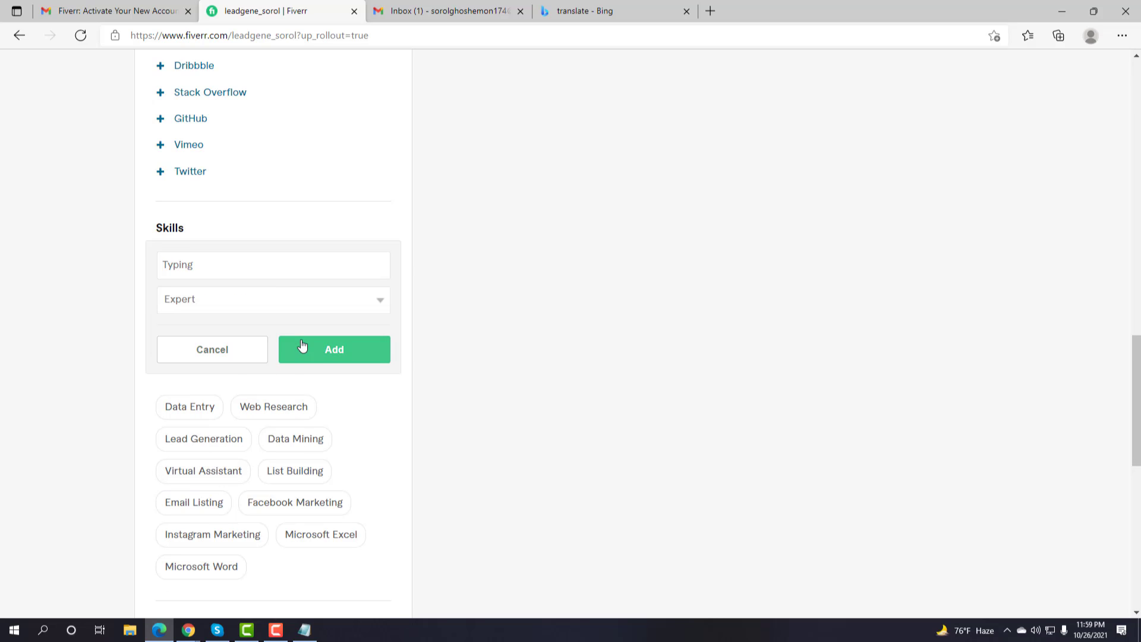
left_click(334, 355)
scroll(369, 379, "down", 2)
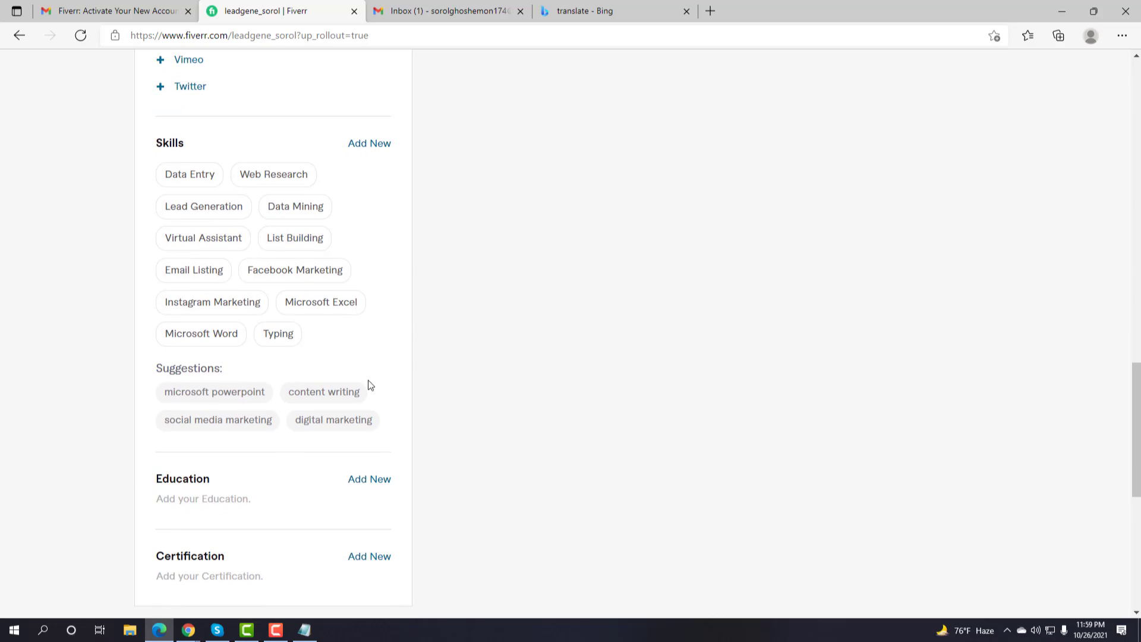
left_click(202, 423)
left_click(287, 219)
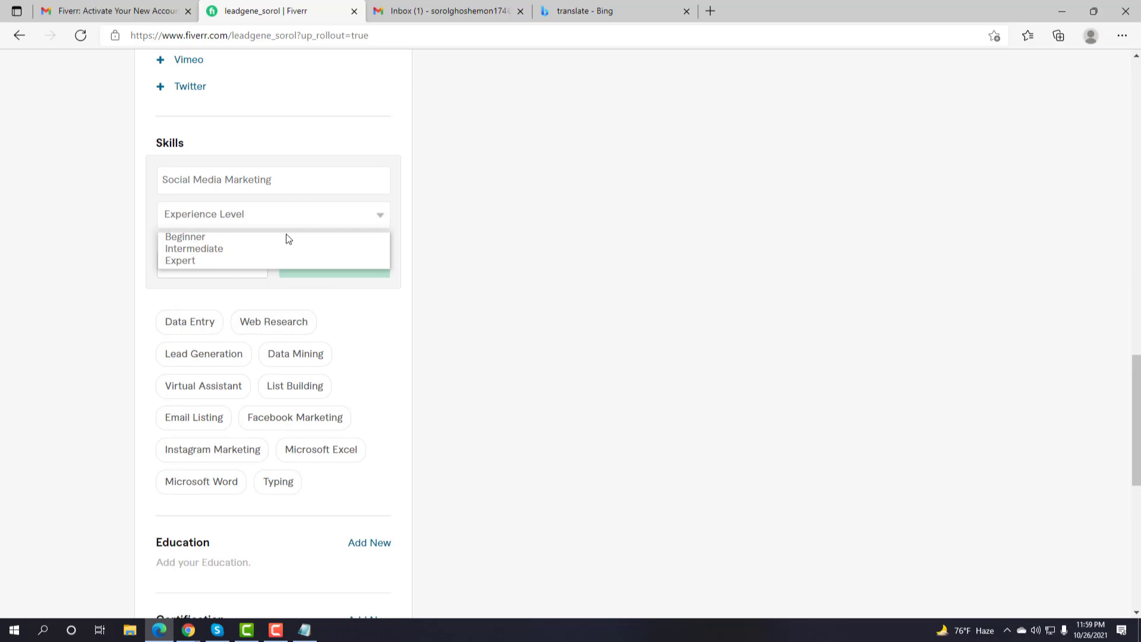
left_click(216, 263)
left_click(316, 270)
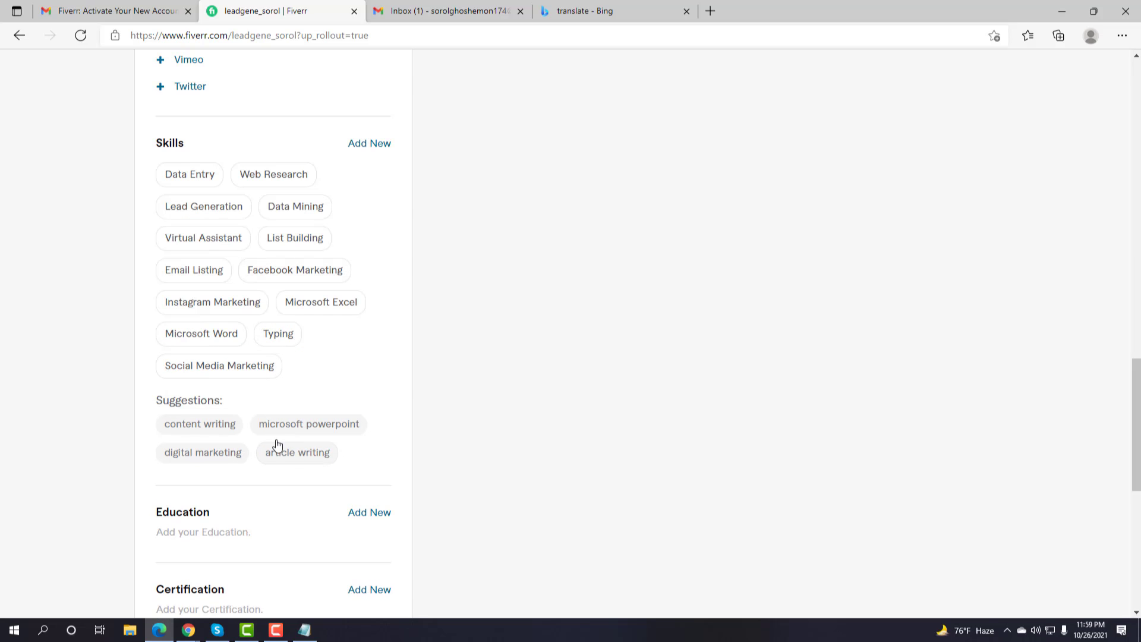
Add the suggested Digital Marketing and Social Media Manager skills at Expert level.
left_click(204, 453)
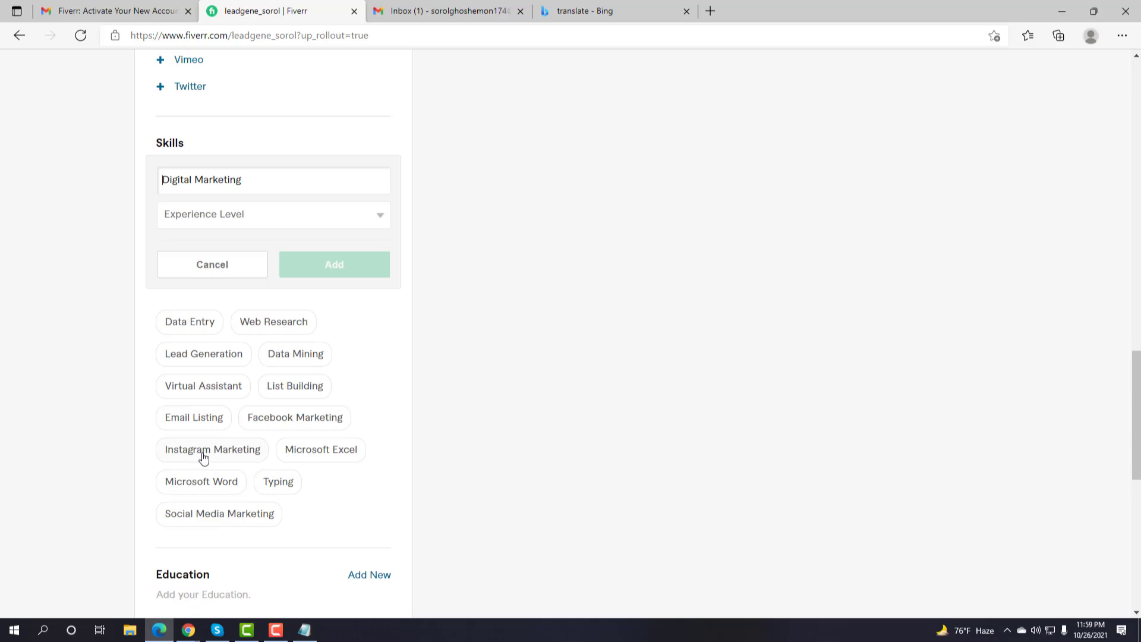
left_click(235, 215)
left_click(211, 265)
left_click(324, 275)
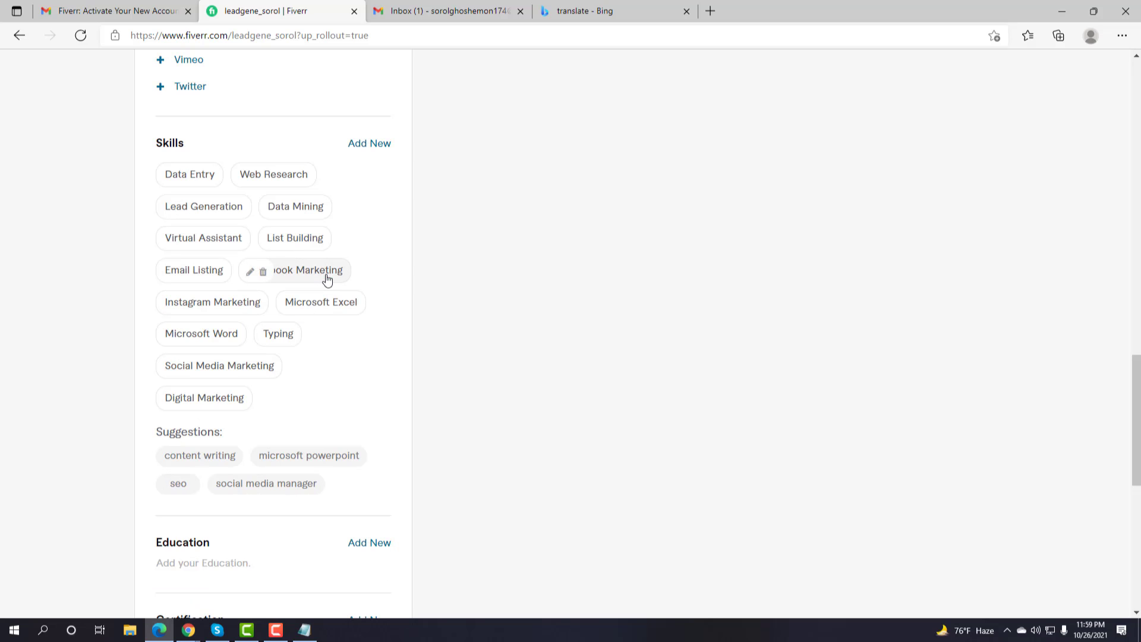
left_click(275, 484)
left_click(277, 213)
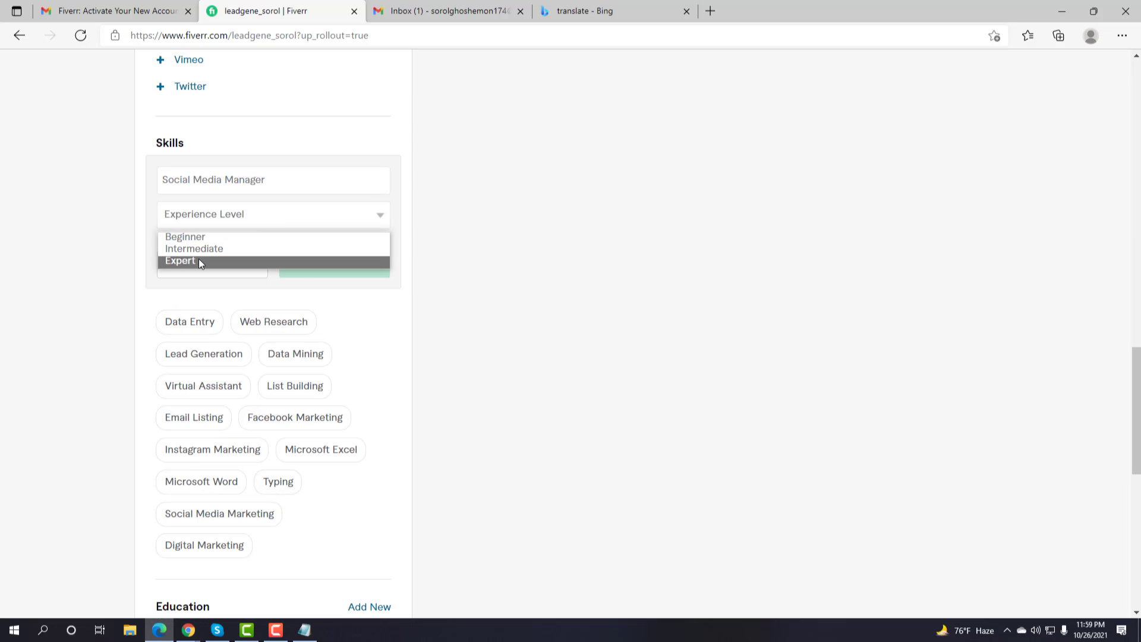
left_click(198, 258)
left_click(318, 268)
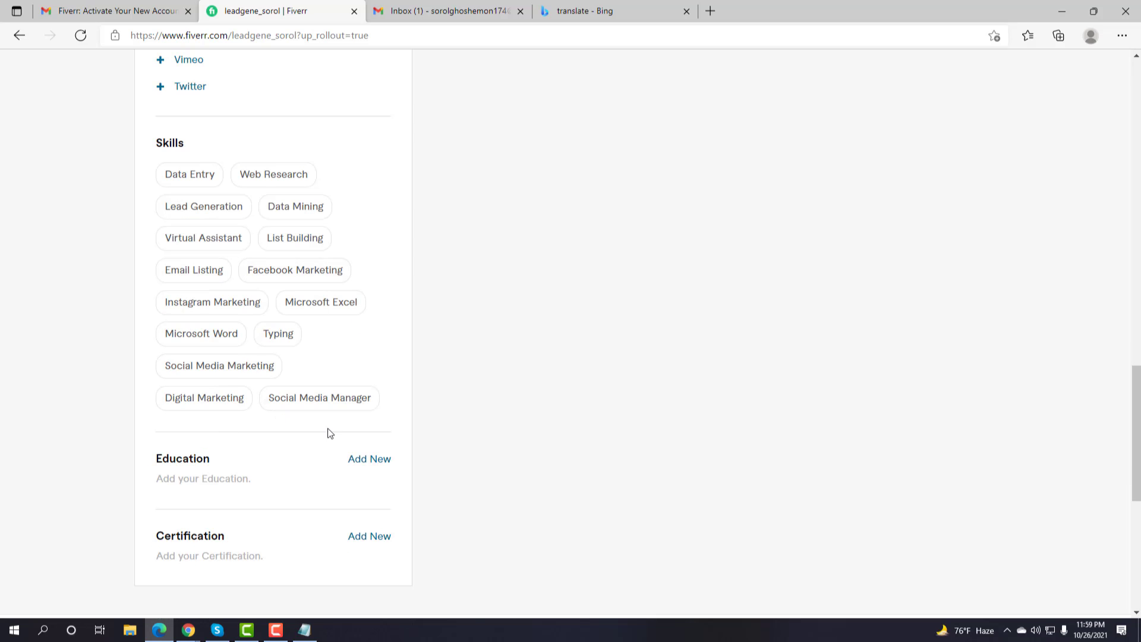
scroll(328, 432, "up", 1)
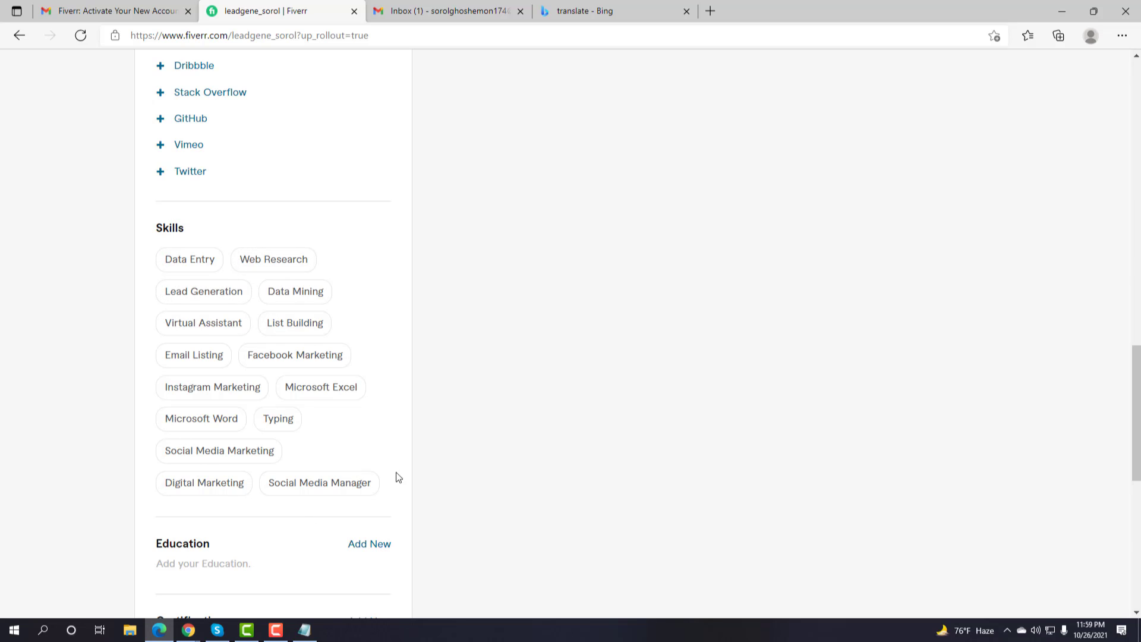
scroll(363, 232, "down", 1)
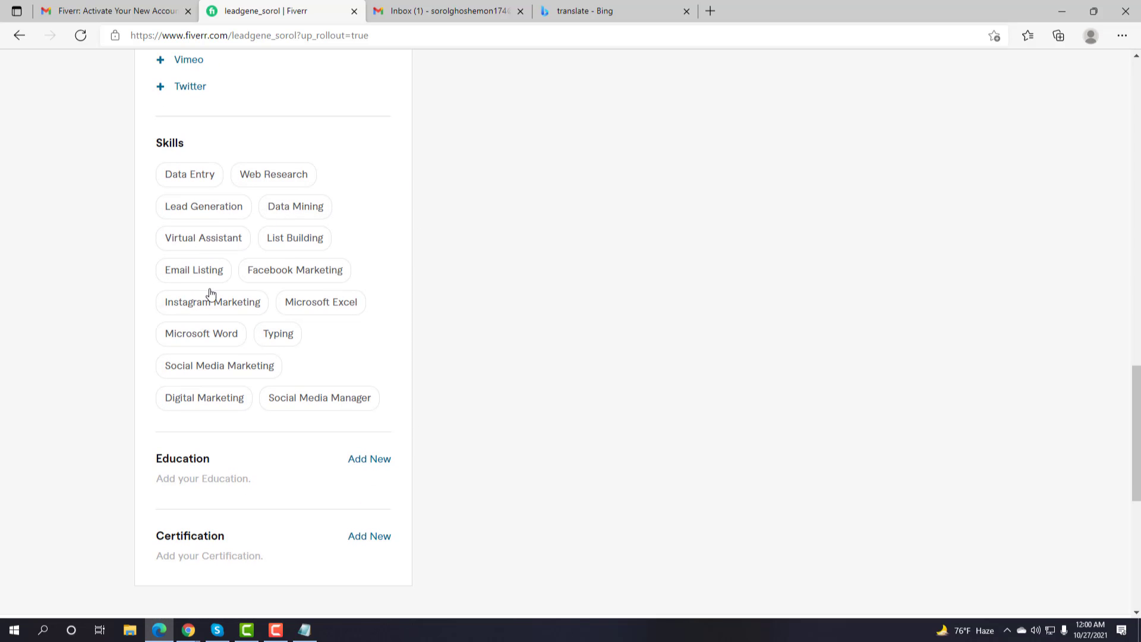
Start a new Education entry and set the college country to Bangladesh.
scroll(205, 300, "down", 2)
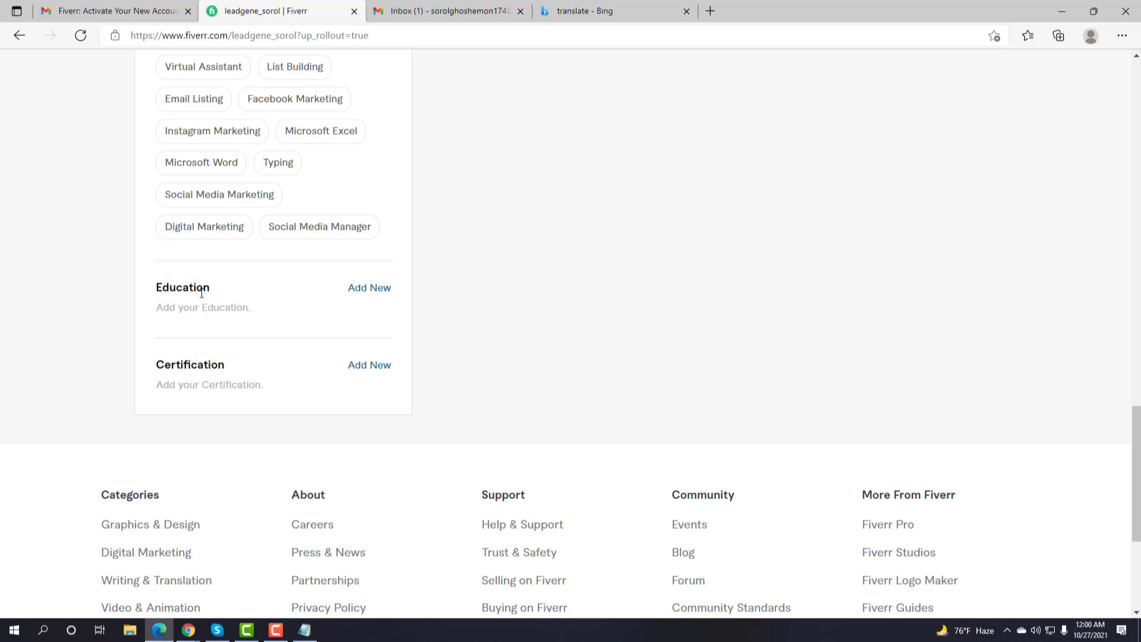
mouse_move(165, 298)
left_click(369, 289)
scroll(243, 280, "down", 1)
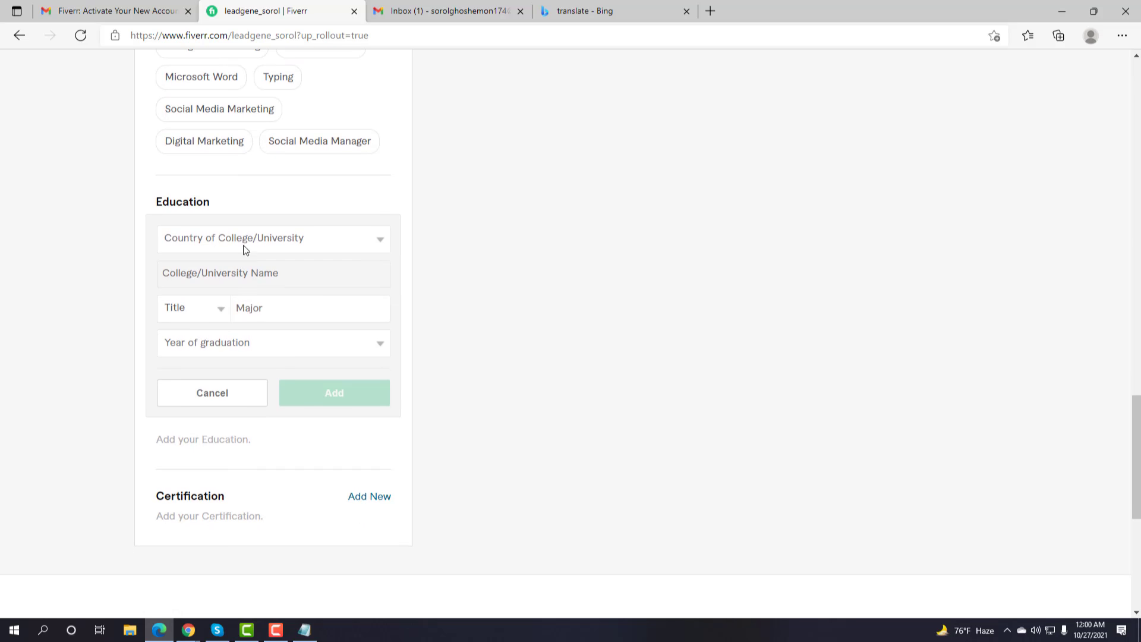
left_click(234, 239)
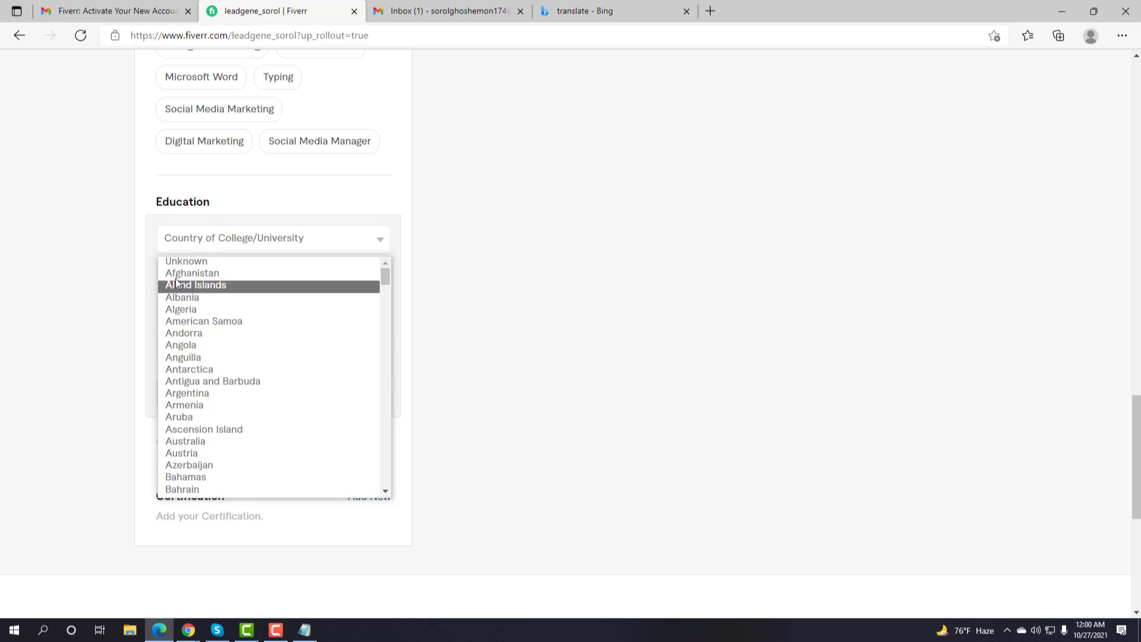
left_click(260, 254)
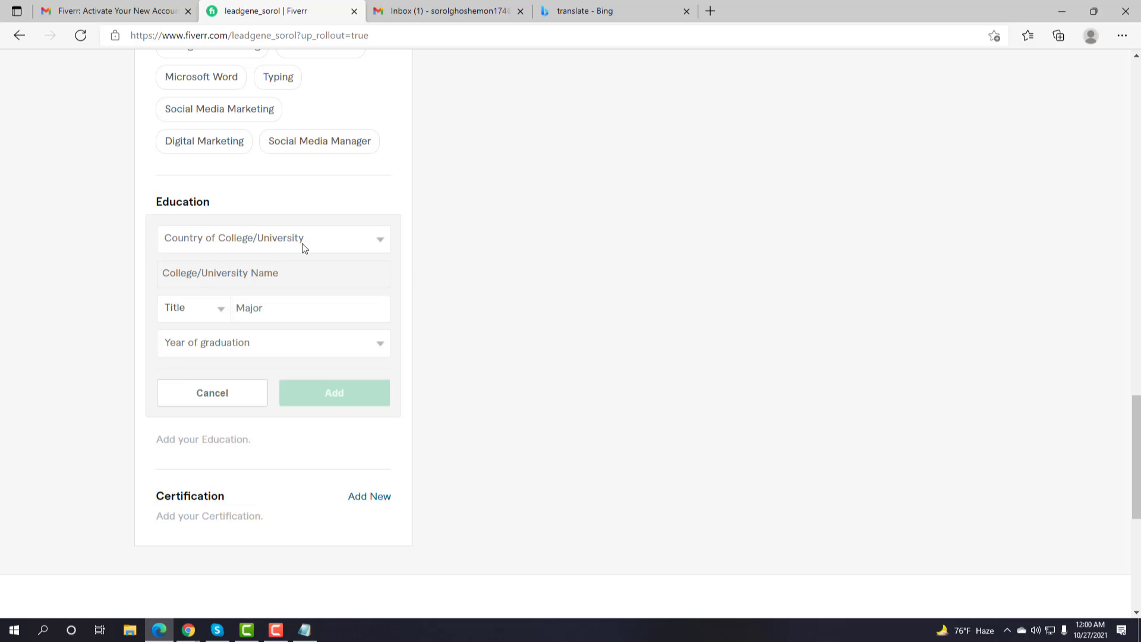
left_click(240, 244)
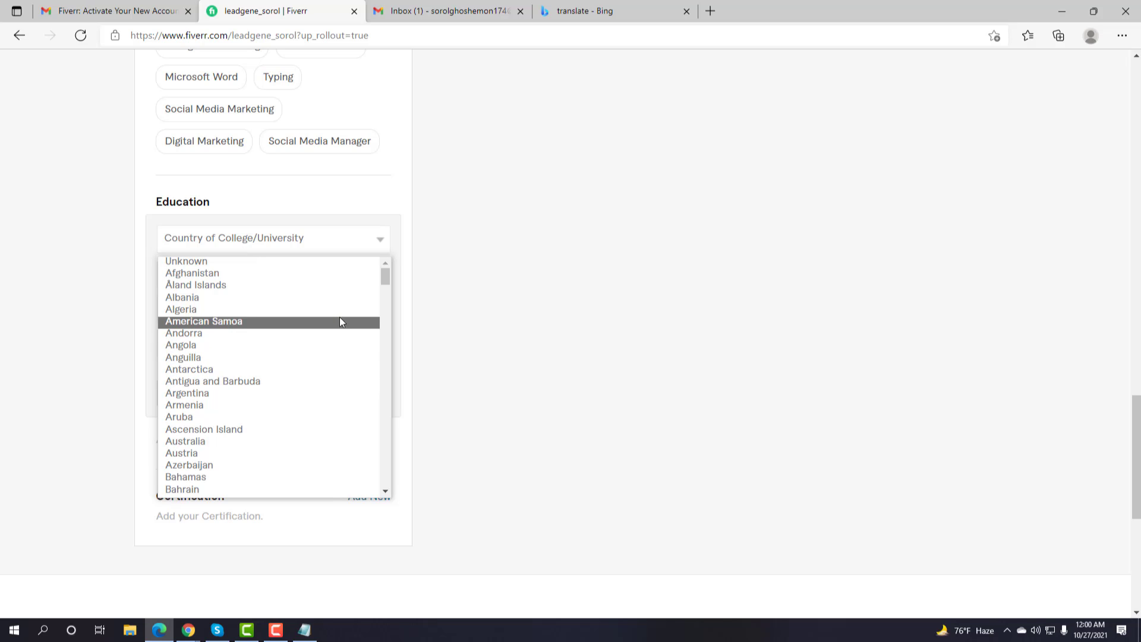
scroll(235, 422, "down", 2)
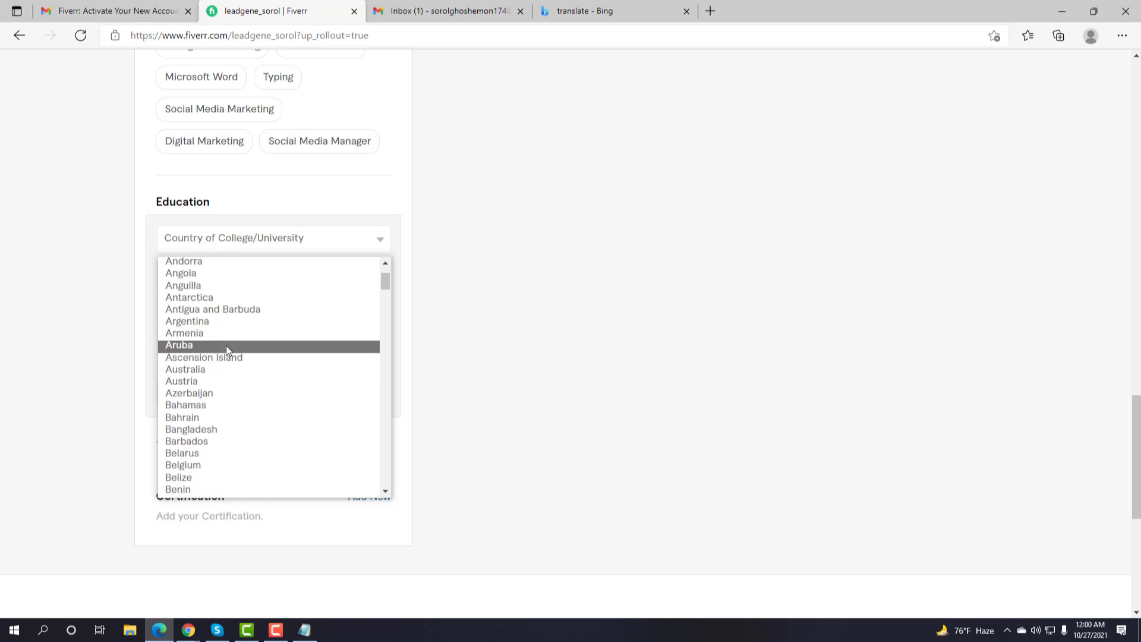
left_click(204, 429)
left_click(206, 279)
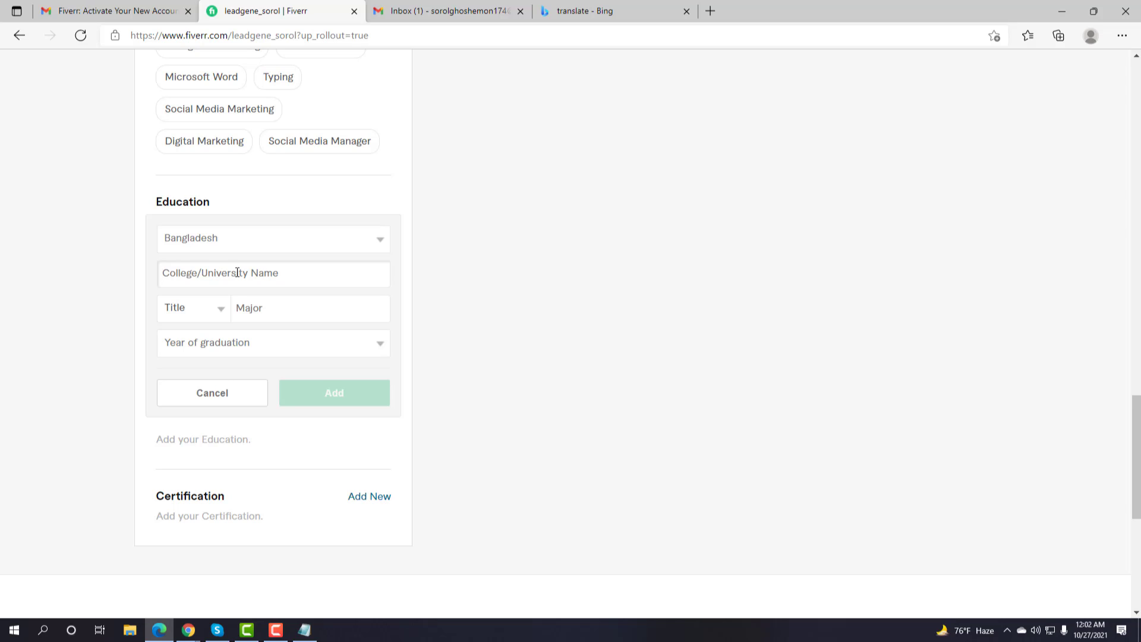
Choose Asian University Of Bangladesh as the college and B.A. as the degree.
type("Aasian")
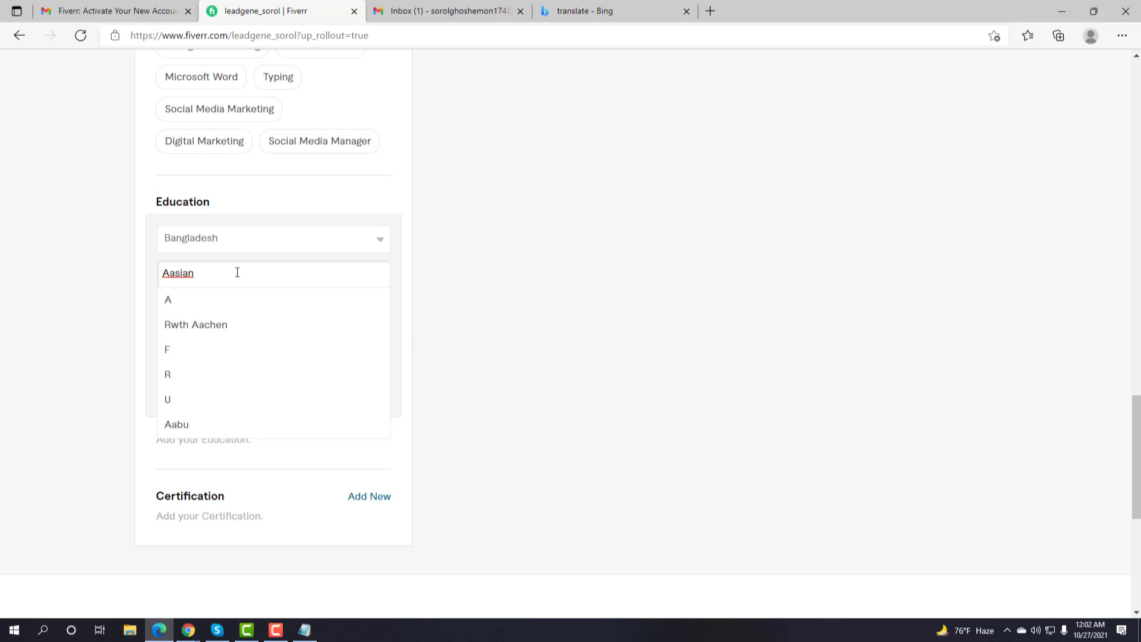
key("BackSpace")
key("BackSpace")
key("BackSpace")
key("BackSpace")
key("BackSpace")
type("sian")
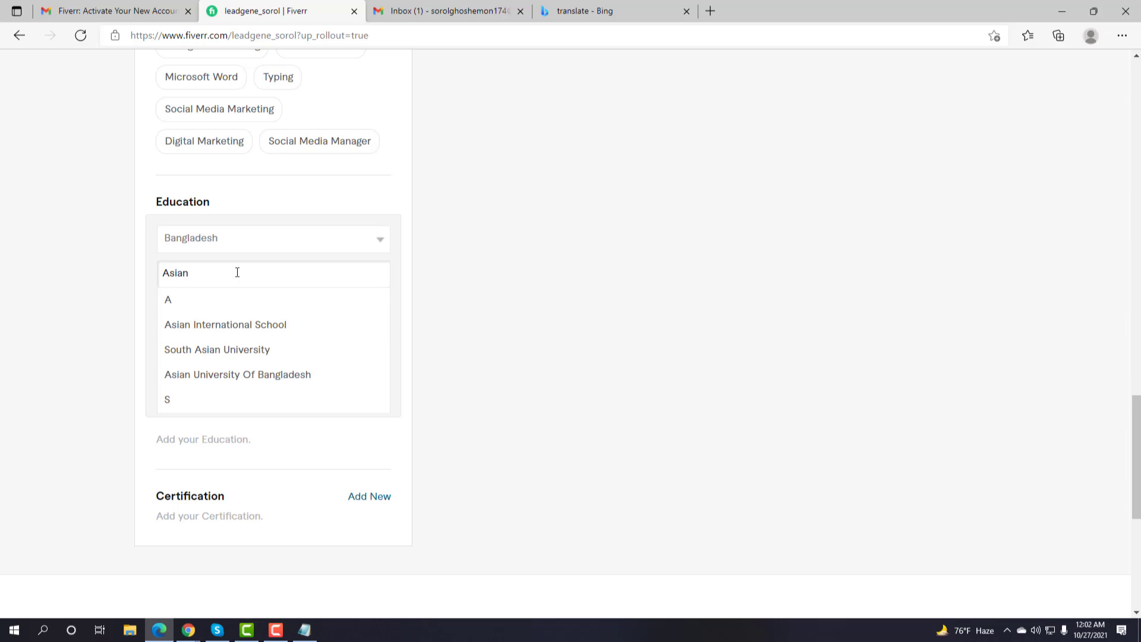
left_click(277, 375)
left_click(204, 309)
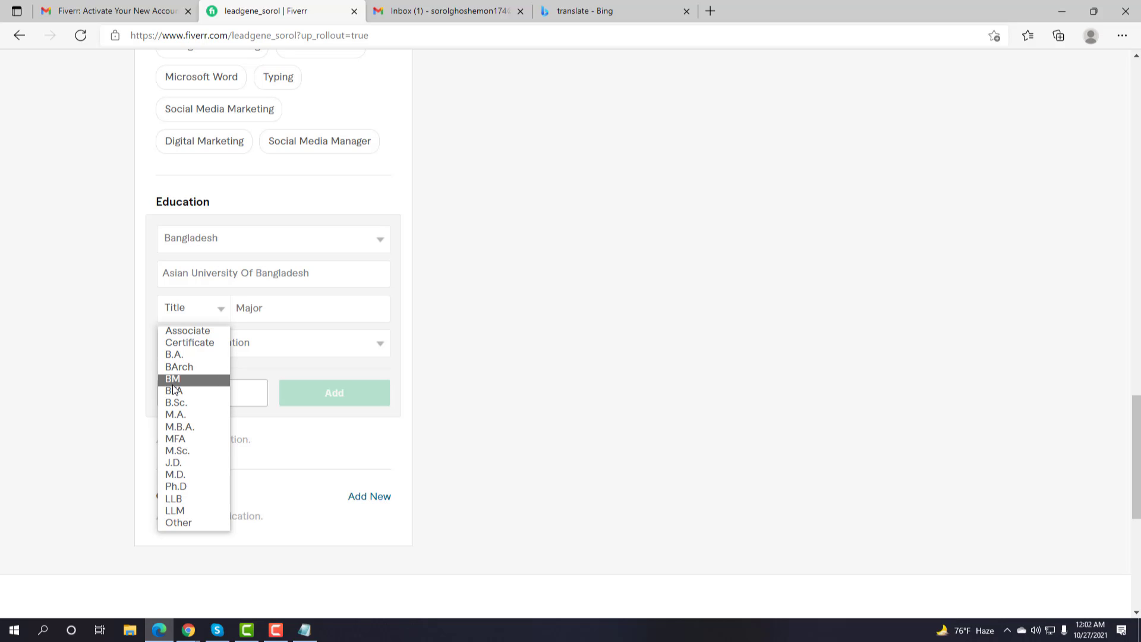
left_click(180, 355)
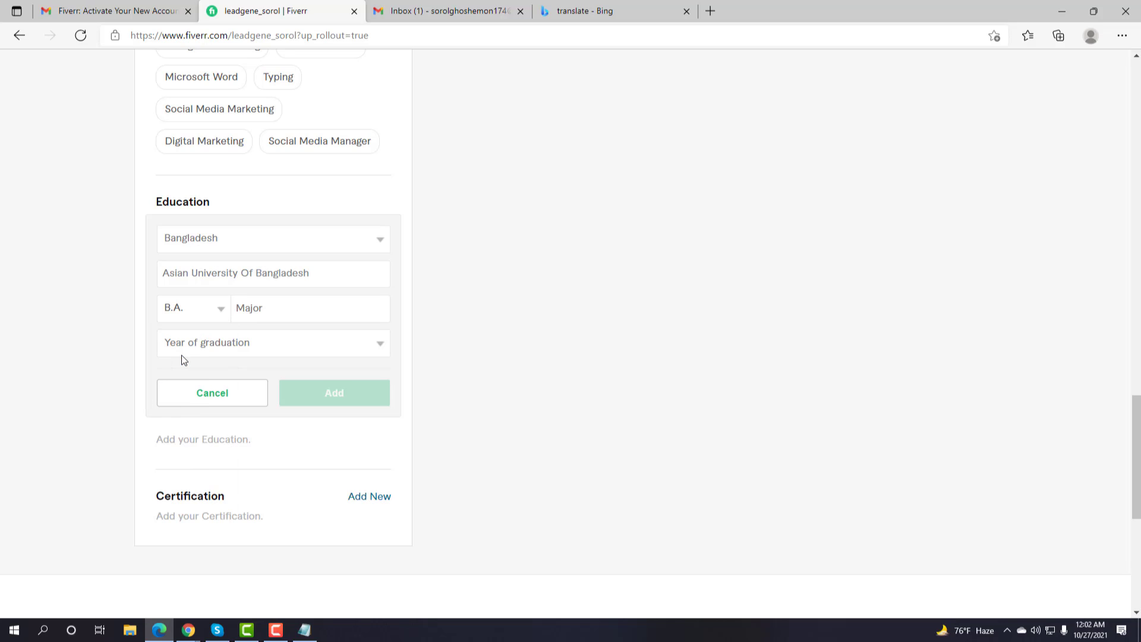
Set the major to Honors and graduation year 2021, then save the entry.
left_click(258, 306)
type("Hoin")
type("no")
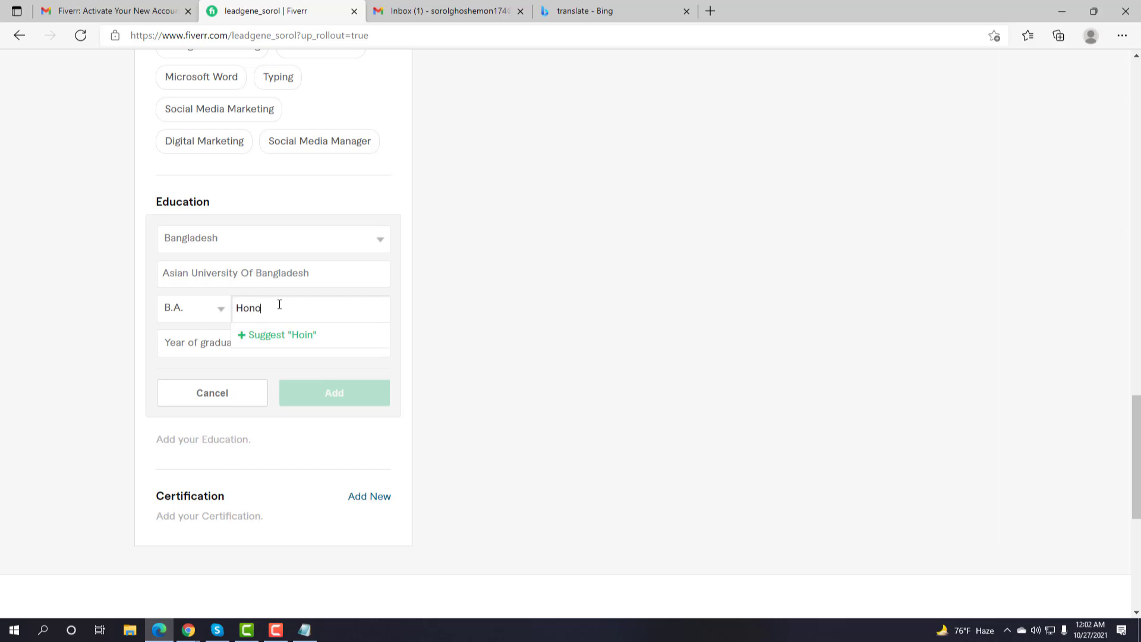
type("rs")
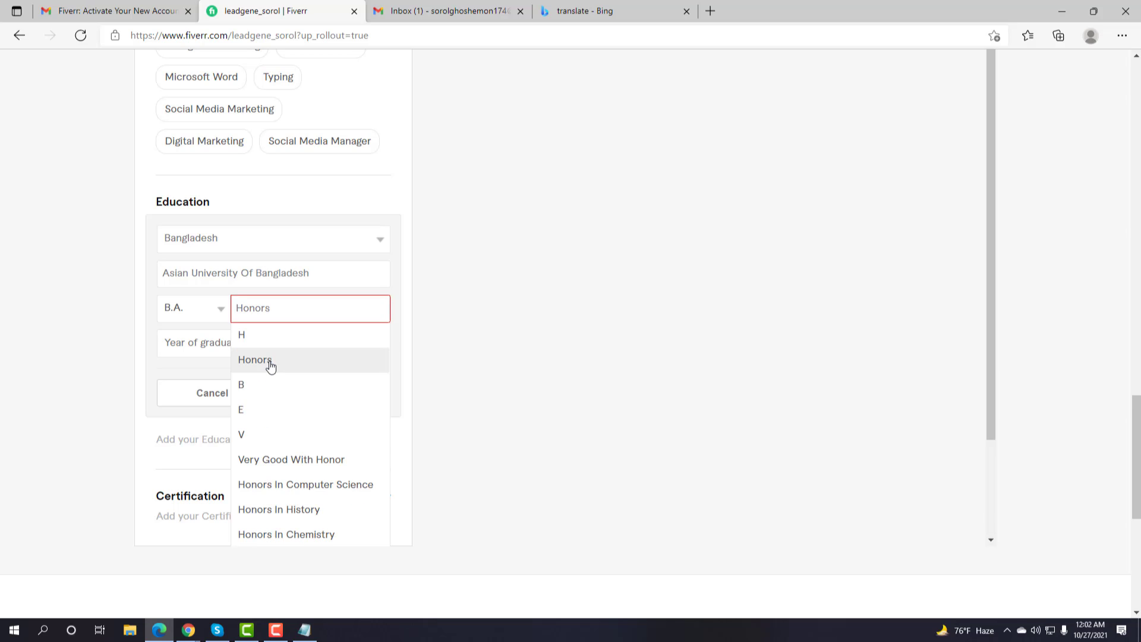
left_click(269, 362)
left_click(243, 345)
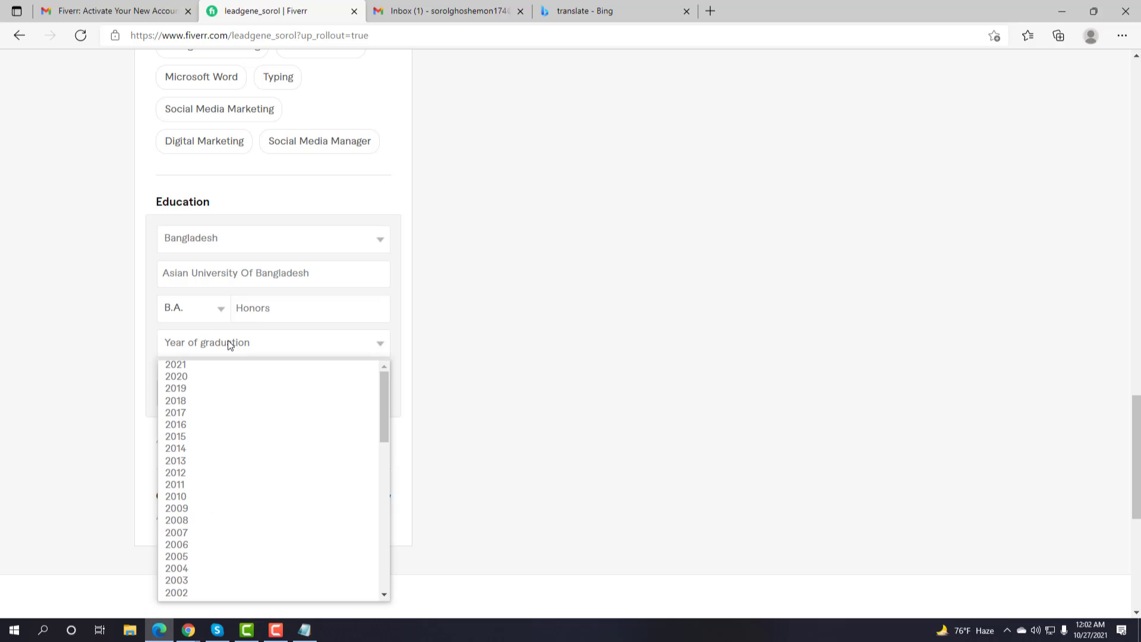
left_click(193, 366)
left_click(349, 398)
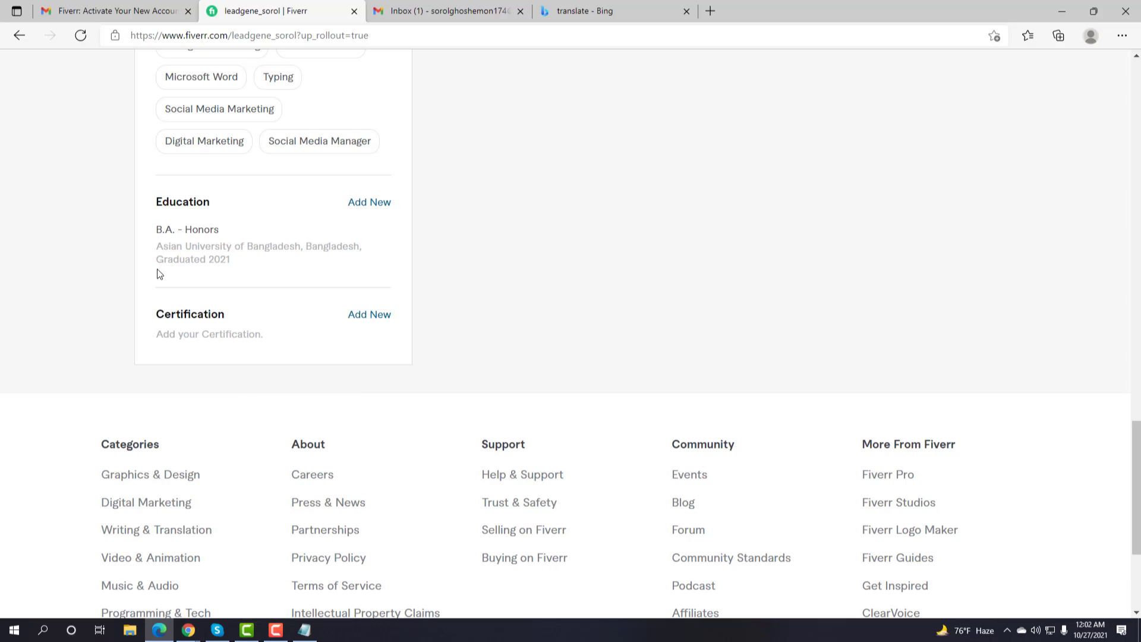
left_click_drag(247, 261, 89, 233)
left_click(82, 233)
left_click_drag(258, 259, 151, 220)
left_click(87, 276)
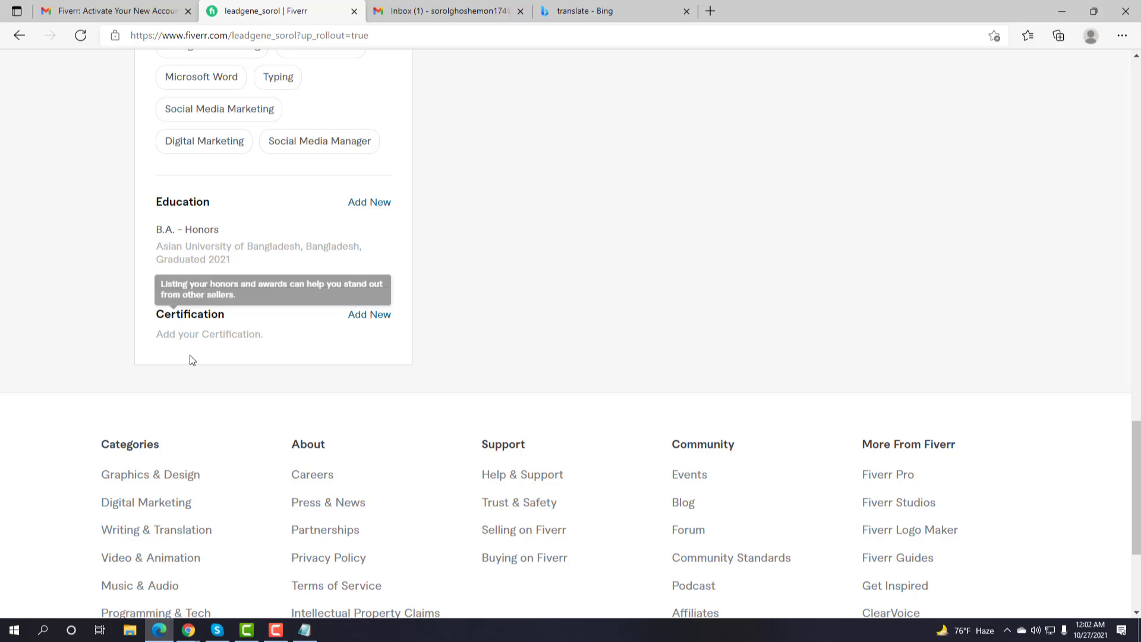
left_click_drag(263, 334, 137, 314)
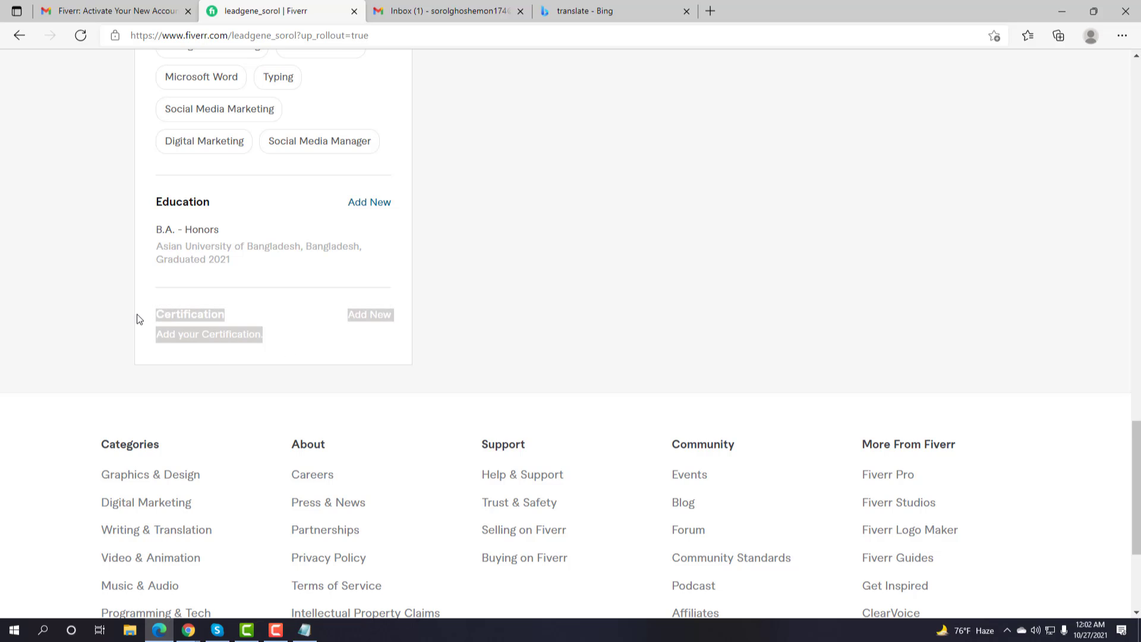
left_click(229, 321)
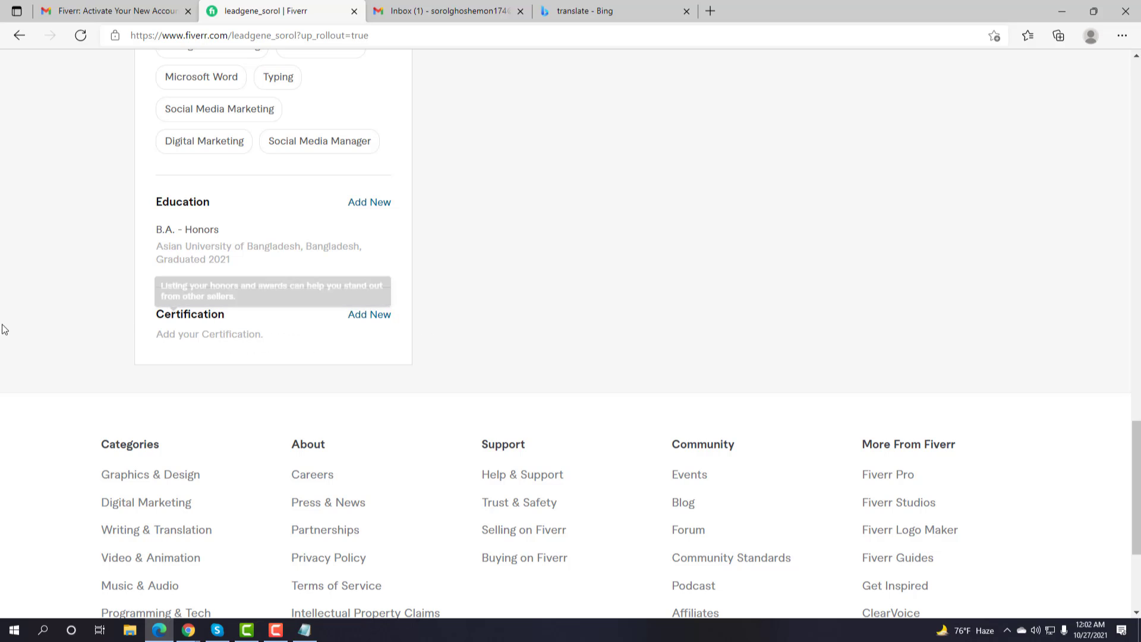
left_click(357, 315)
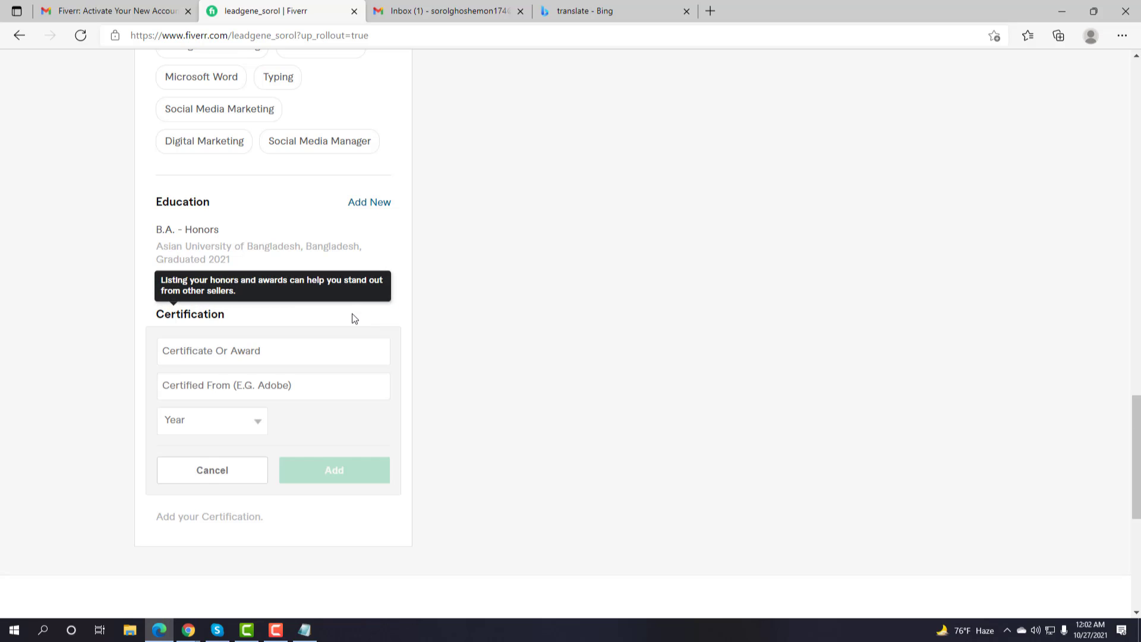
scroll(353, 315, "down", 1)
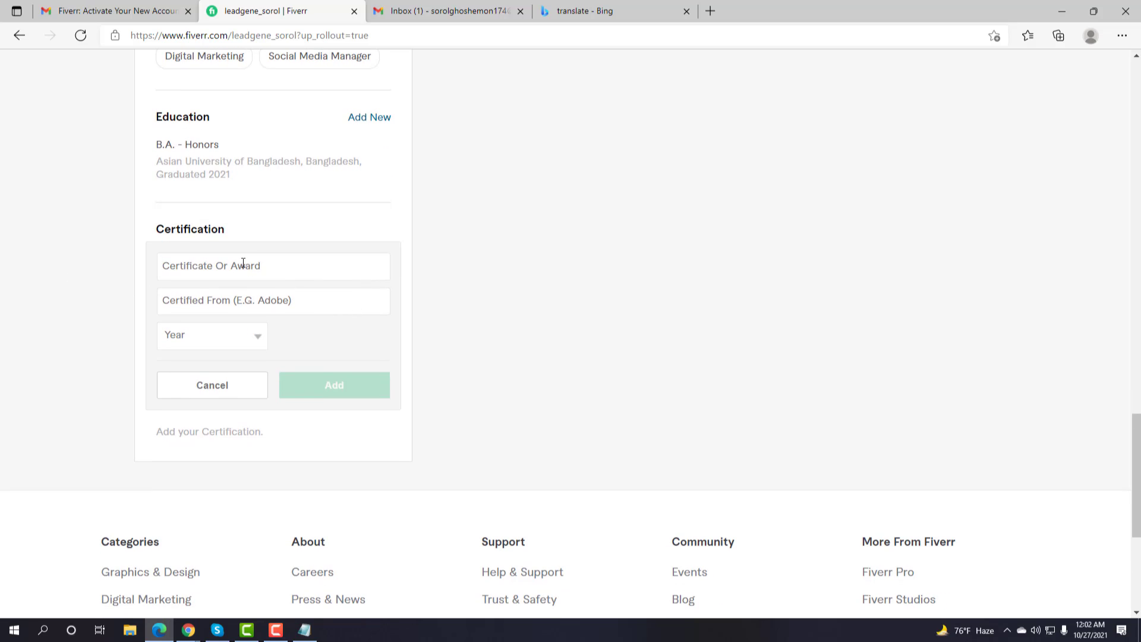
left_click(220, 299)
left_click(198, 346)
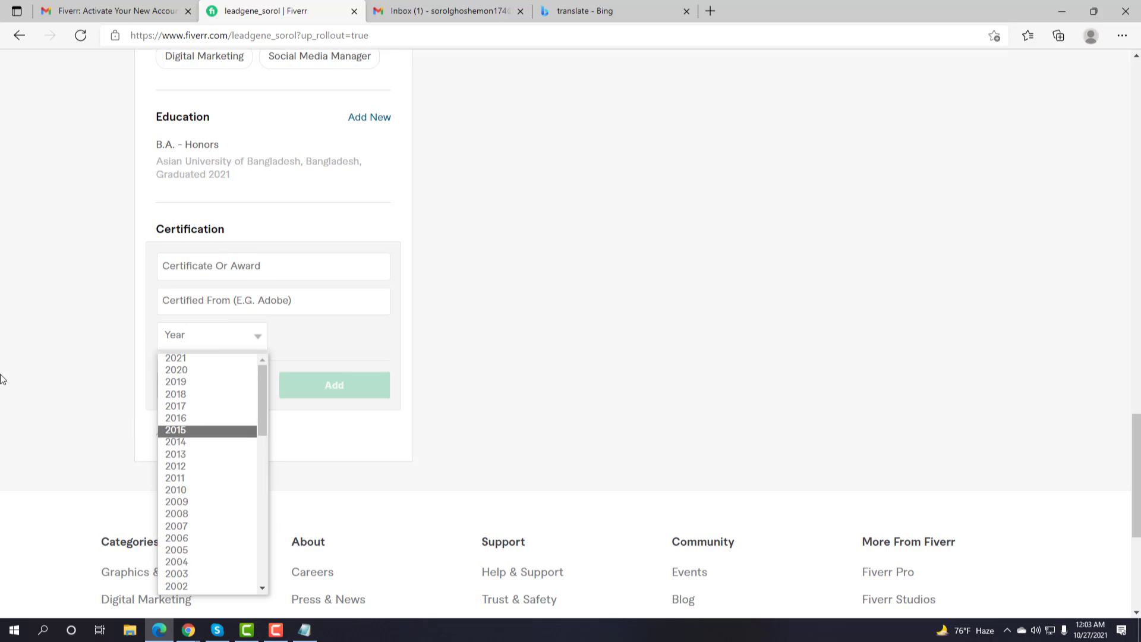
left_click(299, 402)
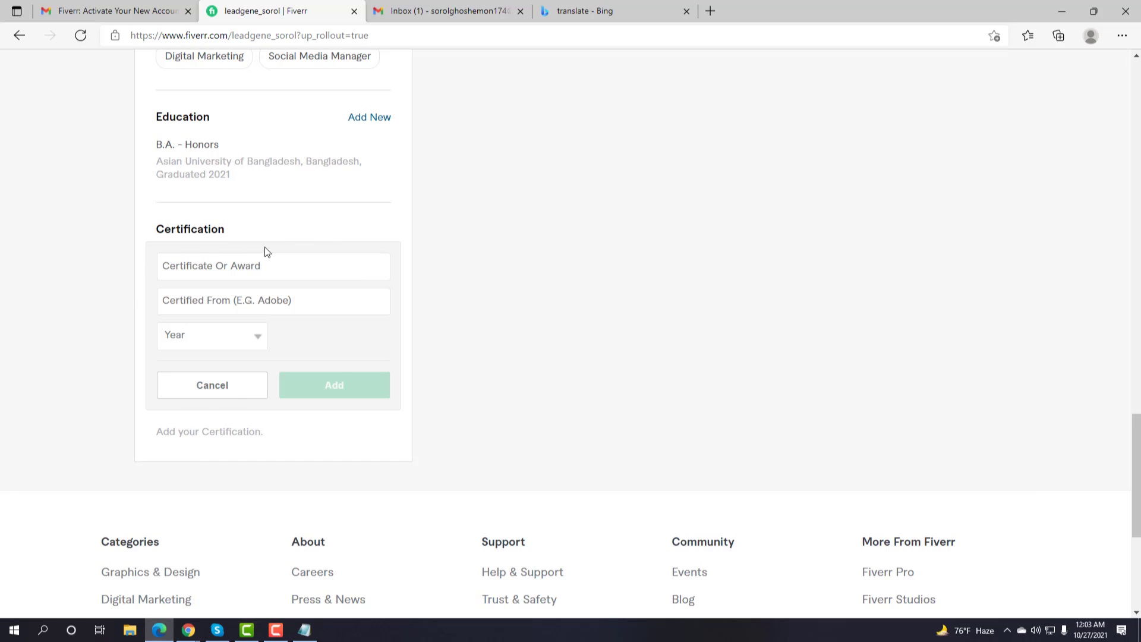
mouse_move(241, 237)
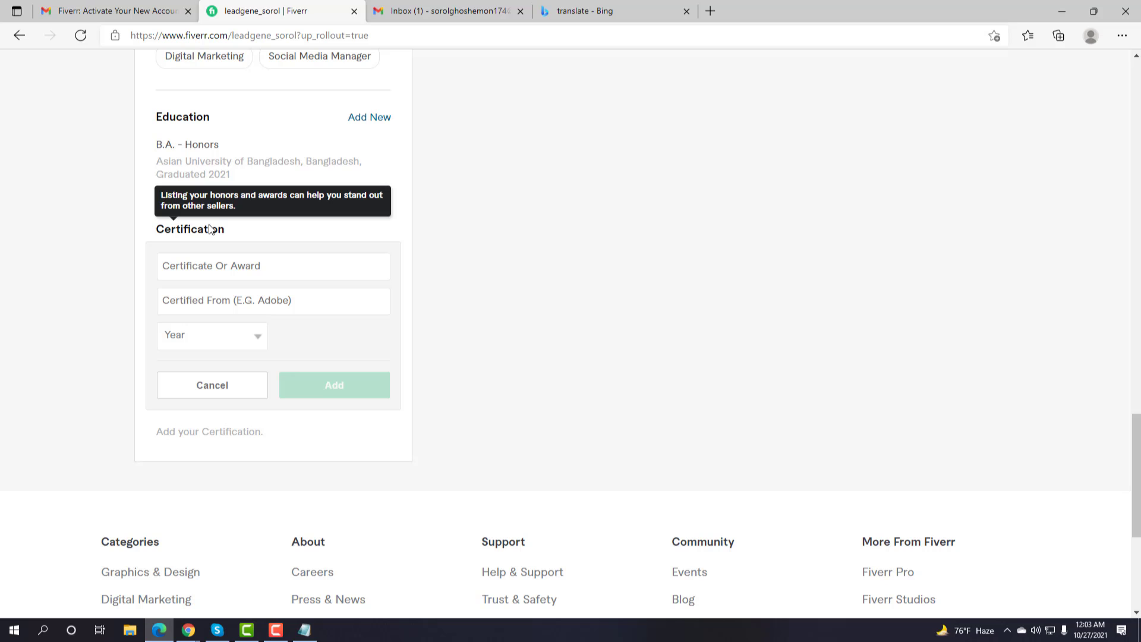
left_click(194, 392)
Reload the seller profile page and scroll through its sections.
scroll(208, 406, "up", 15)
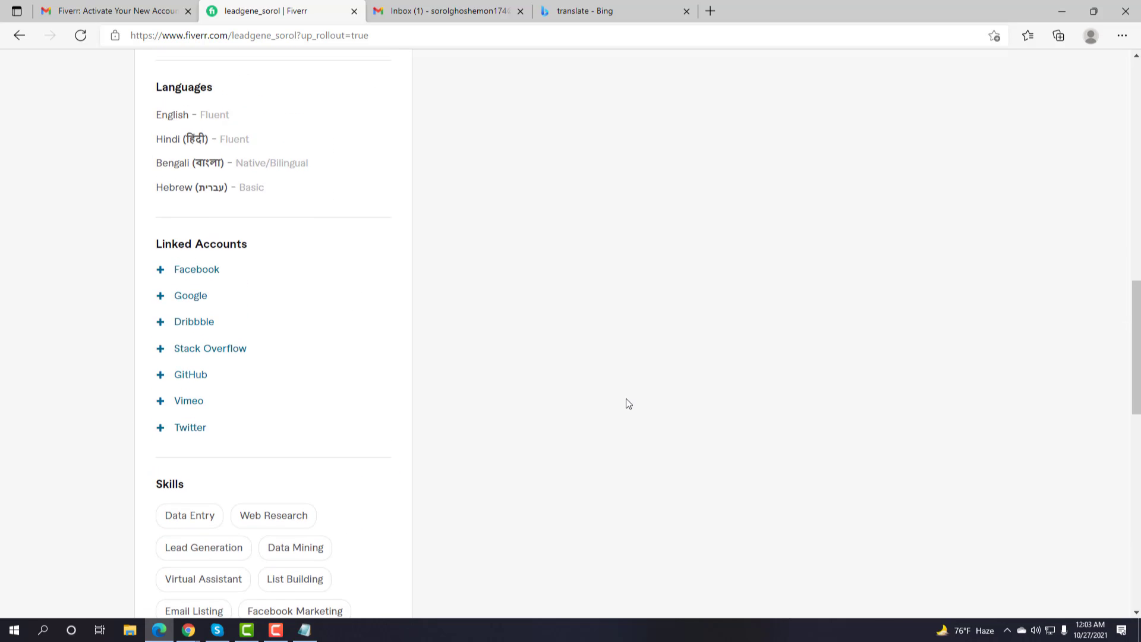
mouse_move(386, 436)
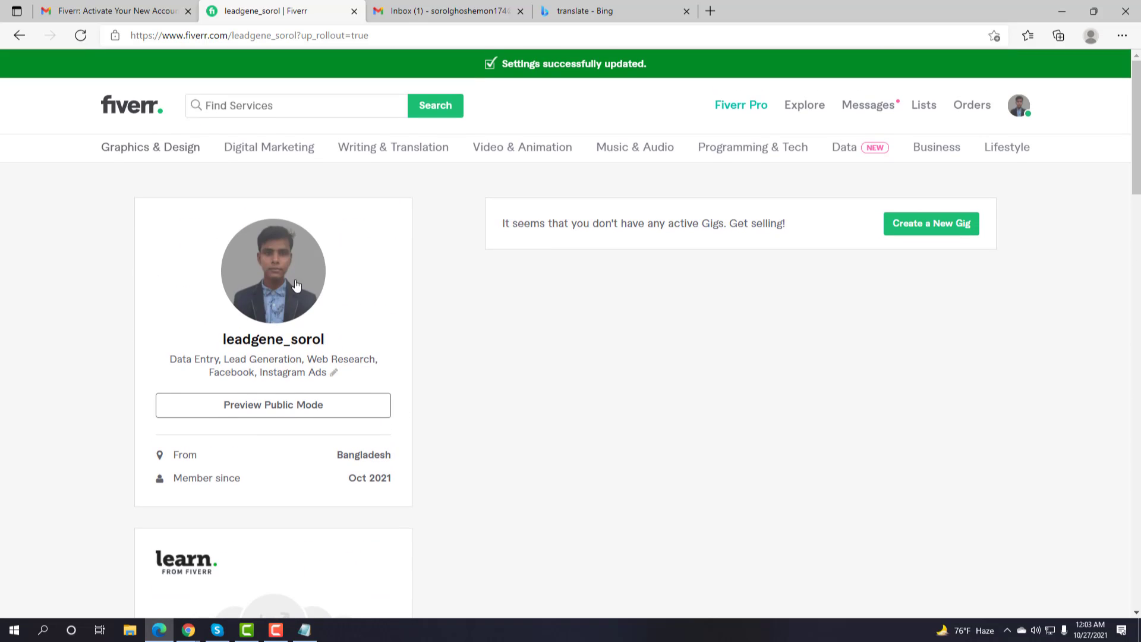
left_click(80, 36)
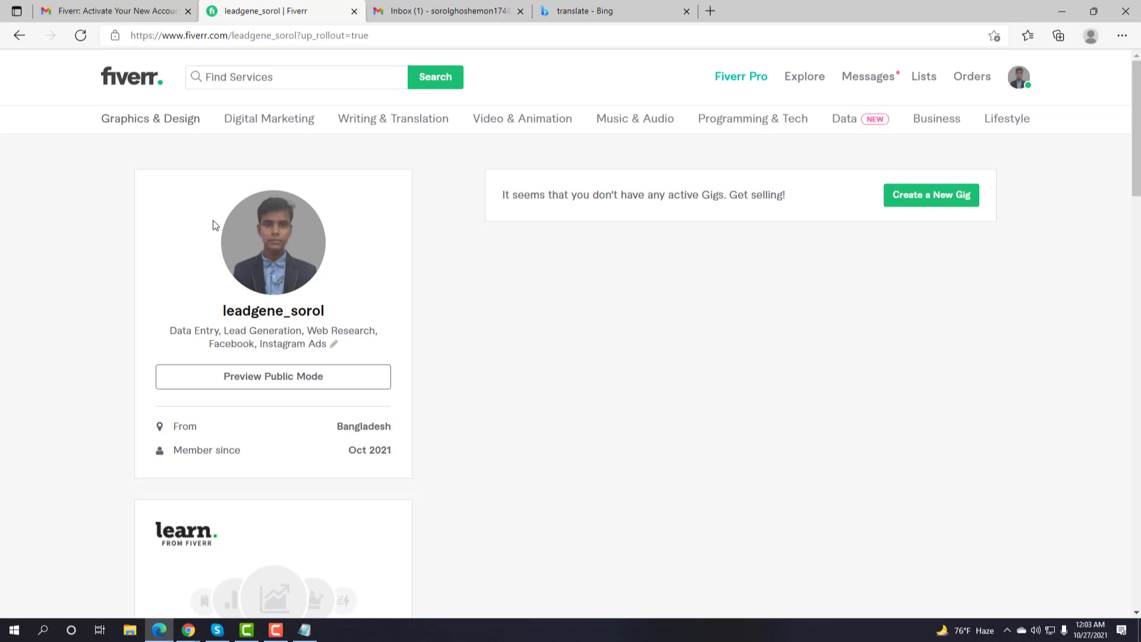
scroll(501, 221, "down", 2)
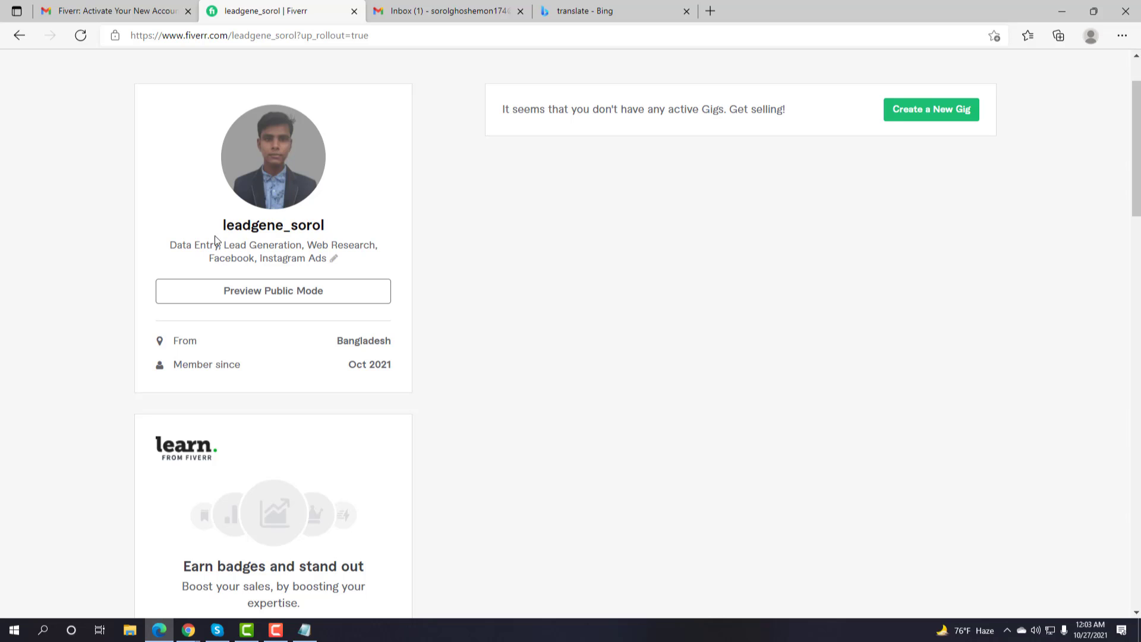
scroll(465, 231, "down", 8)
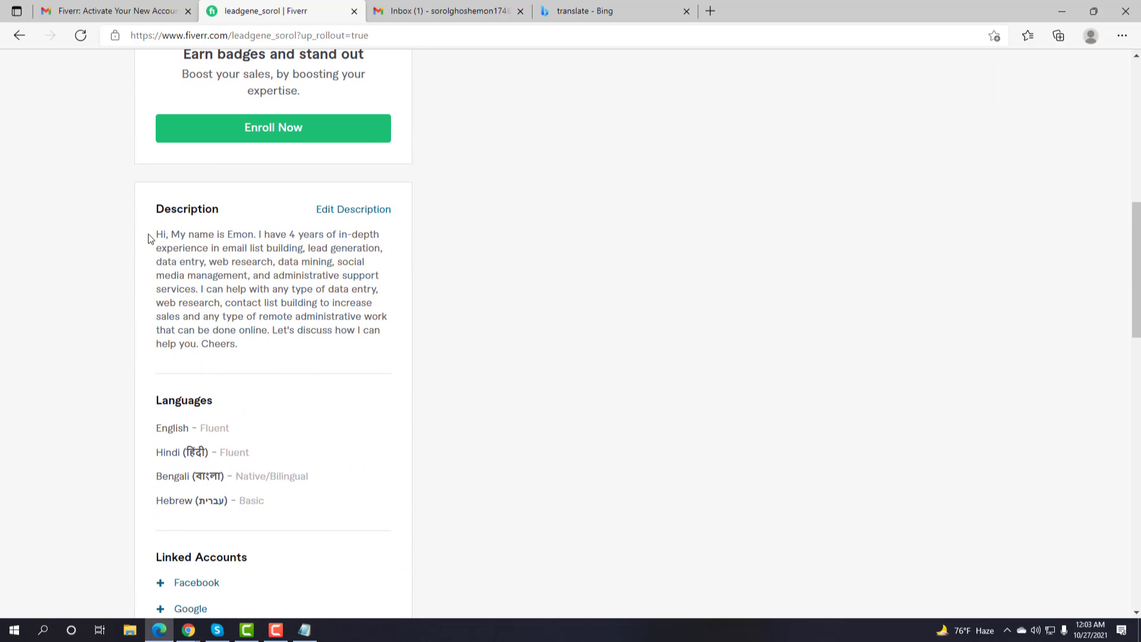
scroll(499, 252, "down", 3)
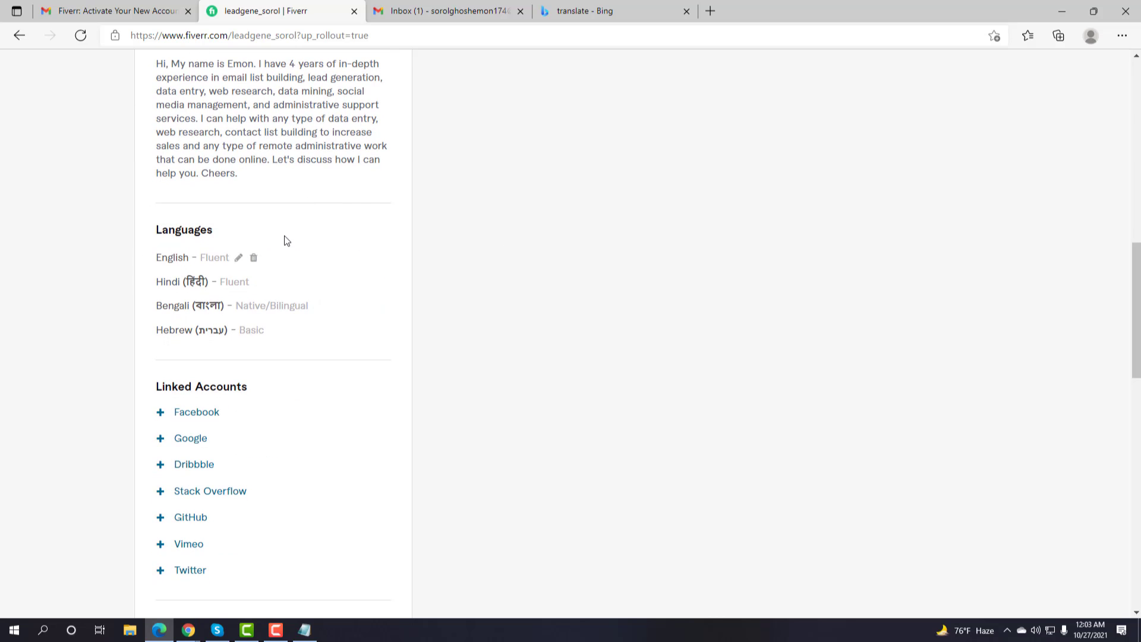
scroll(416, 270, "down", 3)
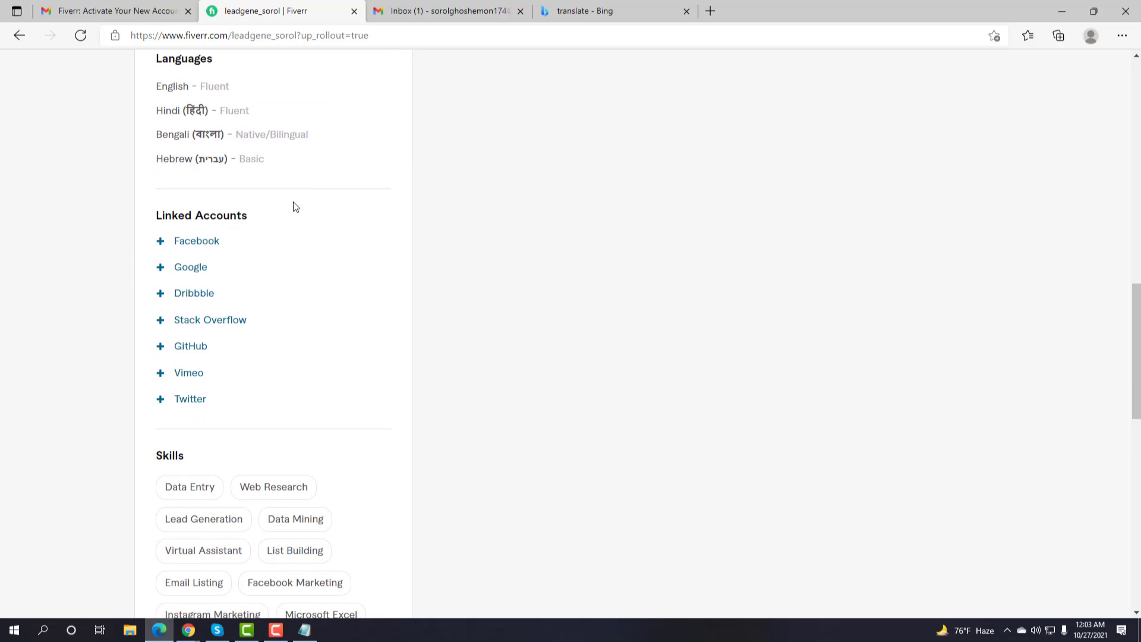
mouse_move(171, 215)
scroll(296, 281, "down", 4)
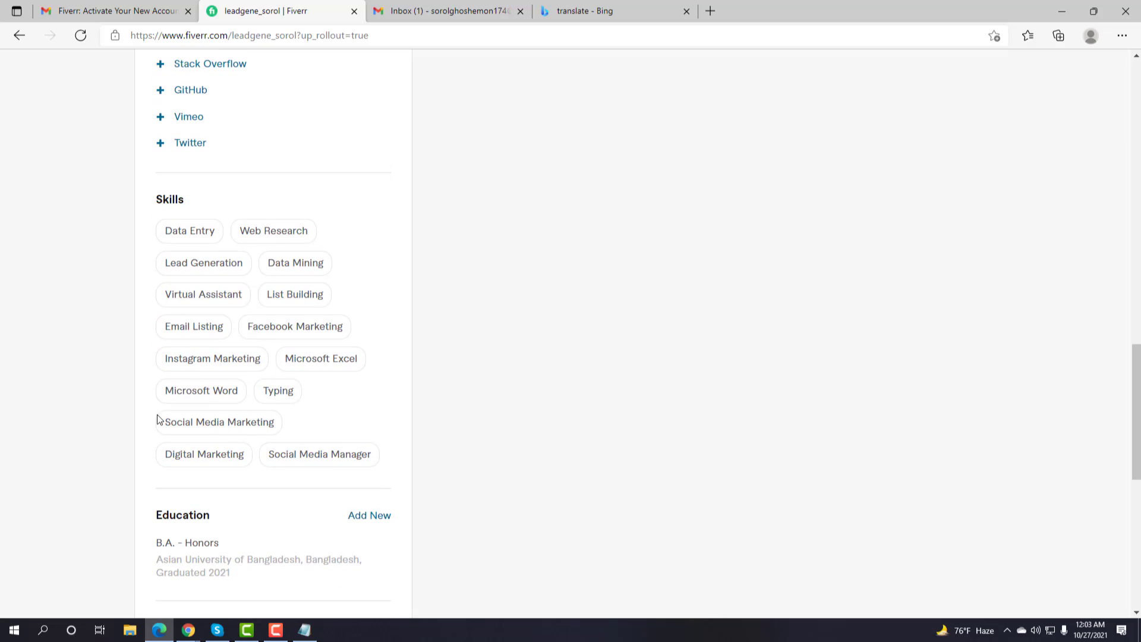
scroll(186, 375, "down", 3)
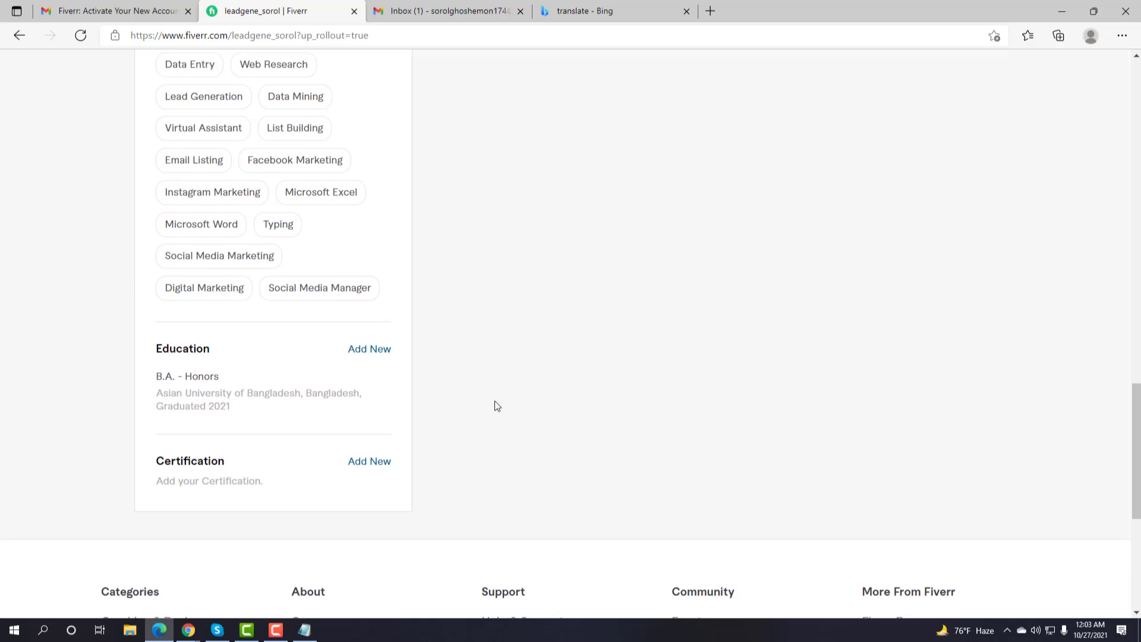
scroll(499, 398, "up", 15)
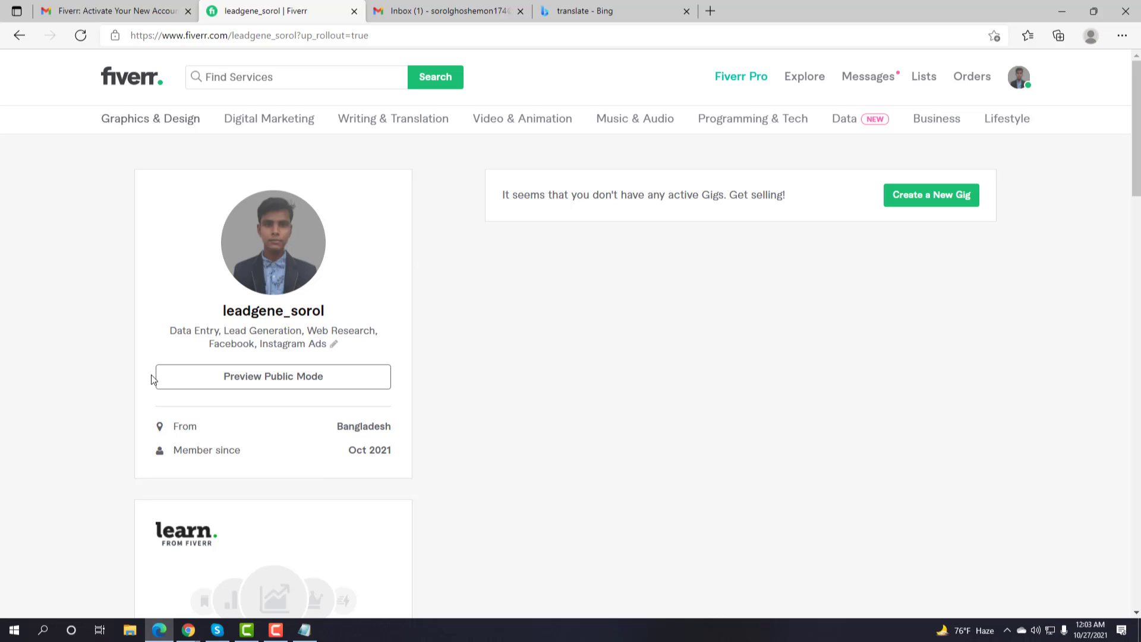
View the account Settings page's Full Name field, then return to the seller profile.
left_click(1017, 78)
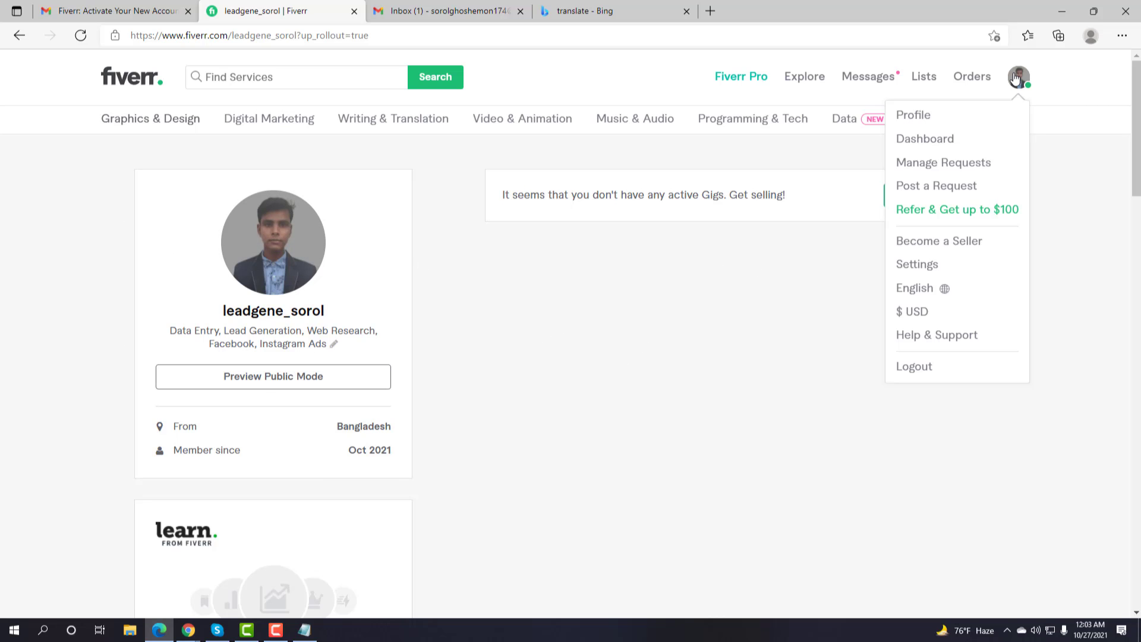
left_click(925, 263)
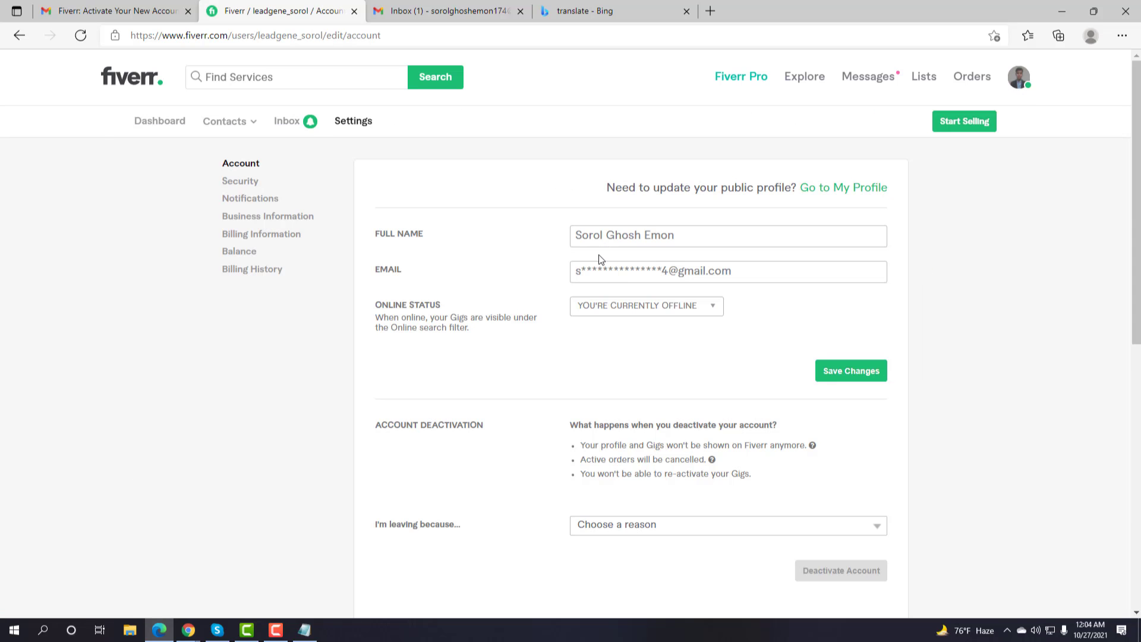
left_click(693, 236)
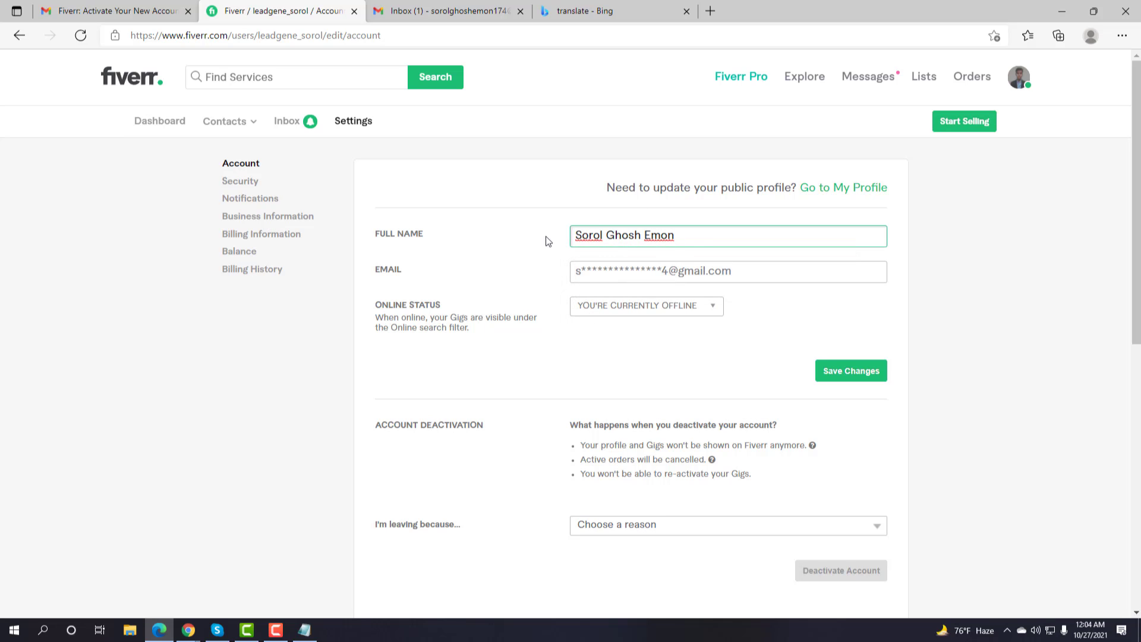
left_click(1030, 91)
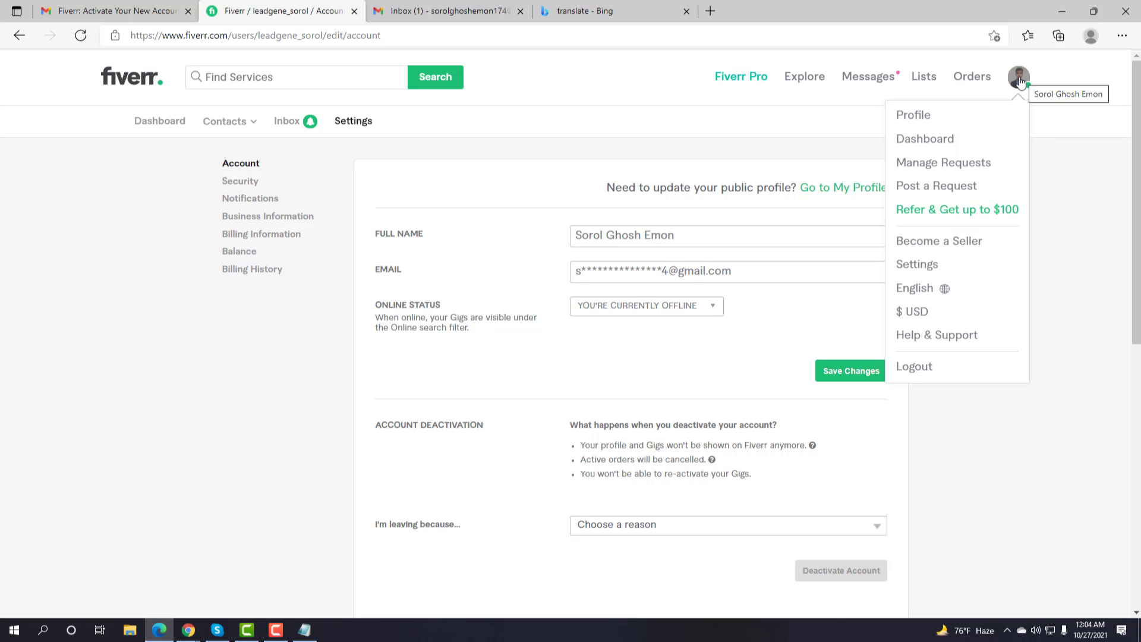
left_click(915, 118)
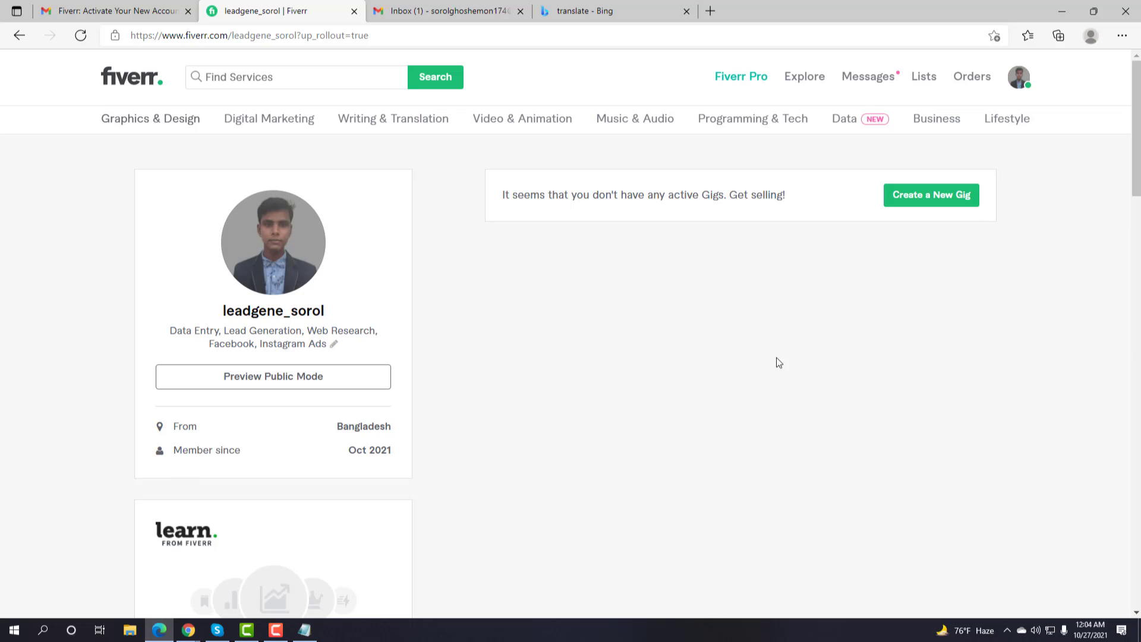
Create a new gig and continue through the three onboarding introduction pages.
left_click(957, 201)
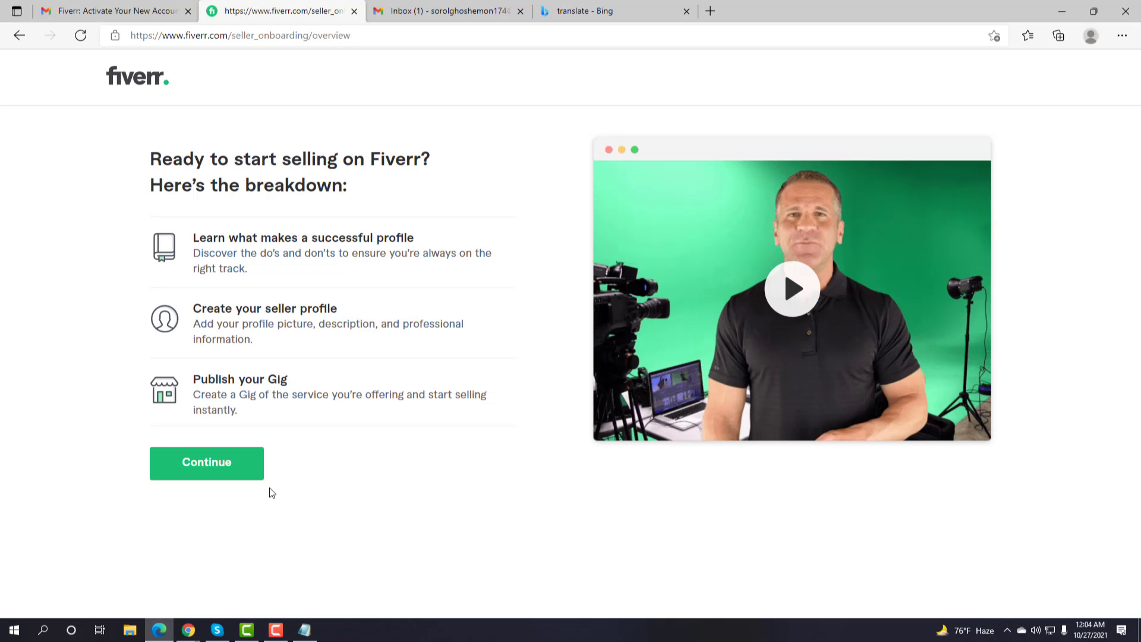
left_click(225, 471)
left_click(523, 473)
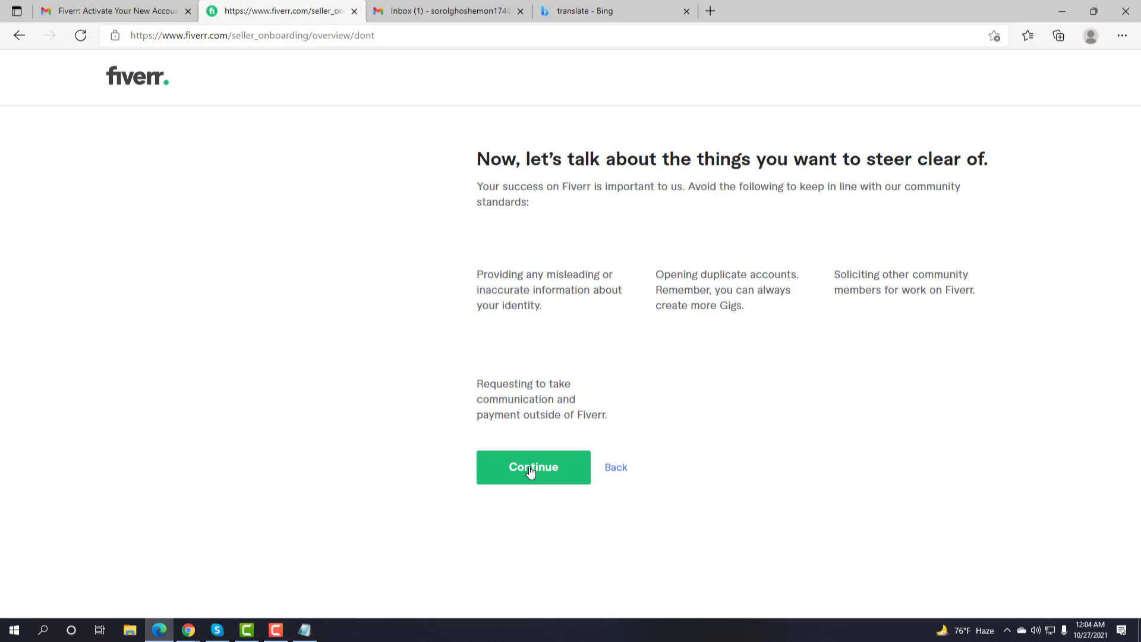
left_click(548, 480)
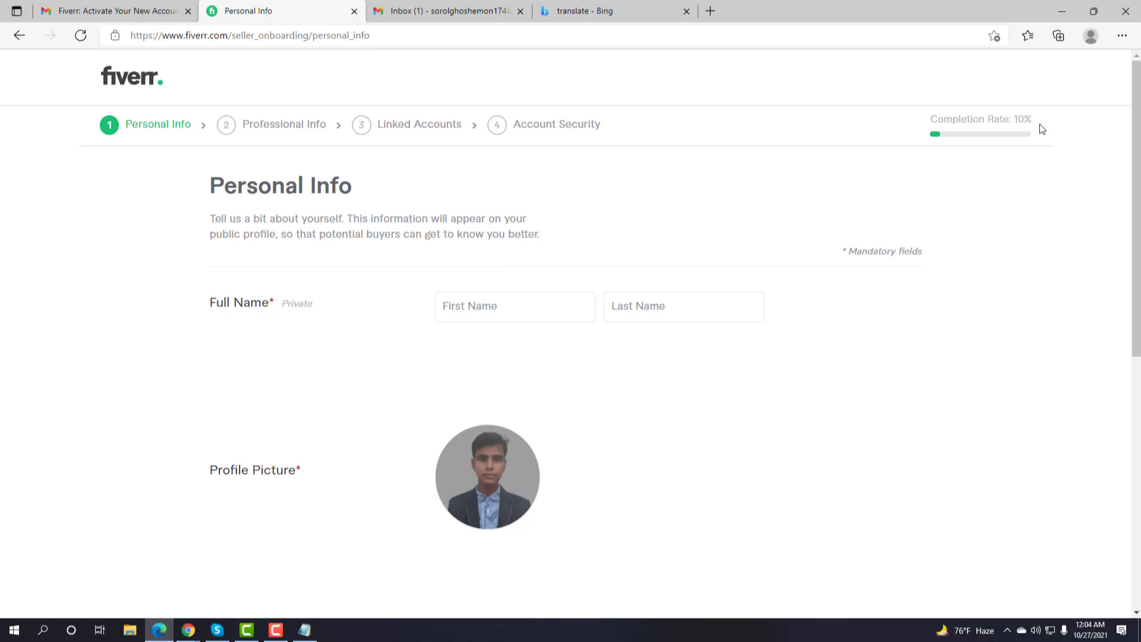
Enter the seller's first name and last name in the Personal Info fields.
left_click_drag(1039, 124, 1015, 121)
left_click(1009, 121)
left_click(495, 306)
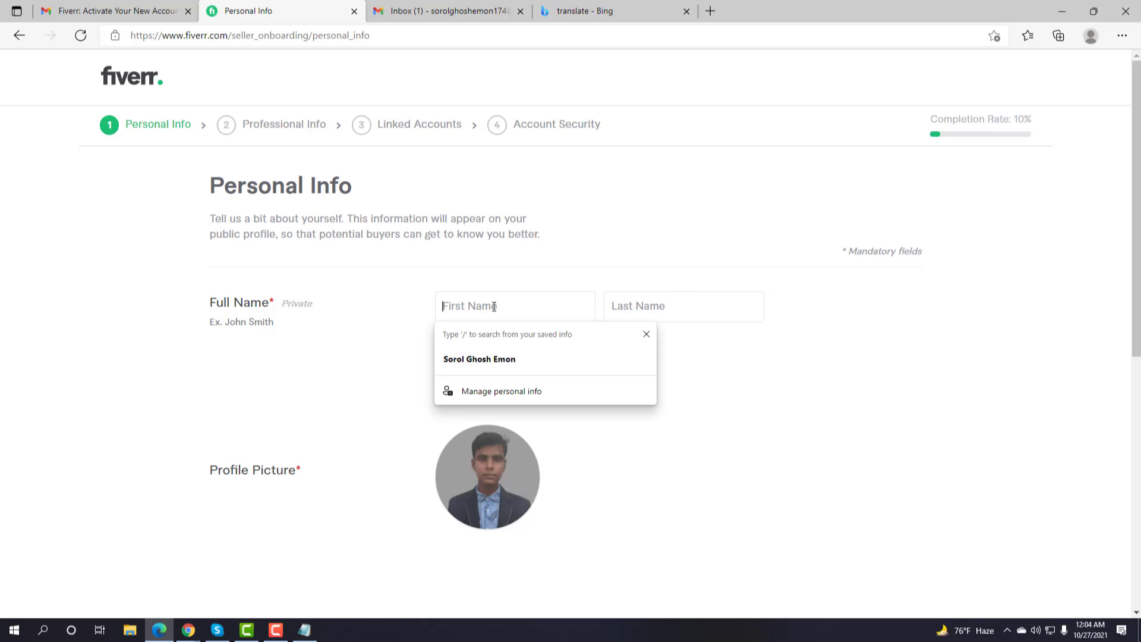
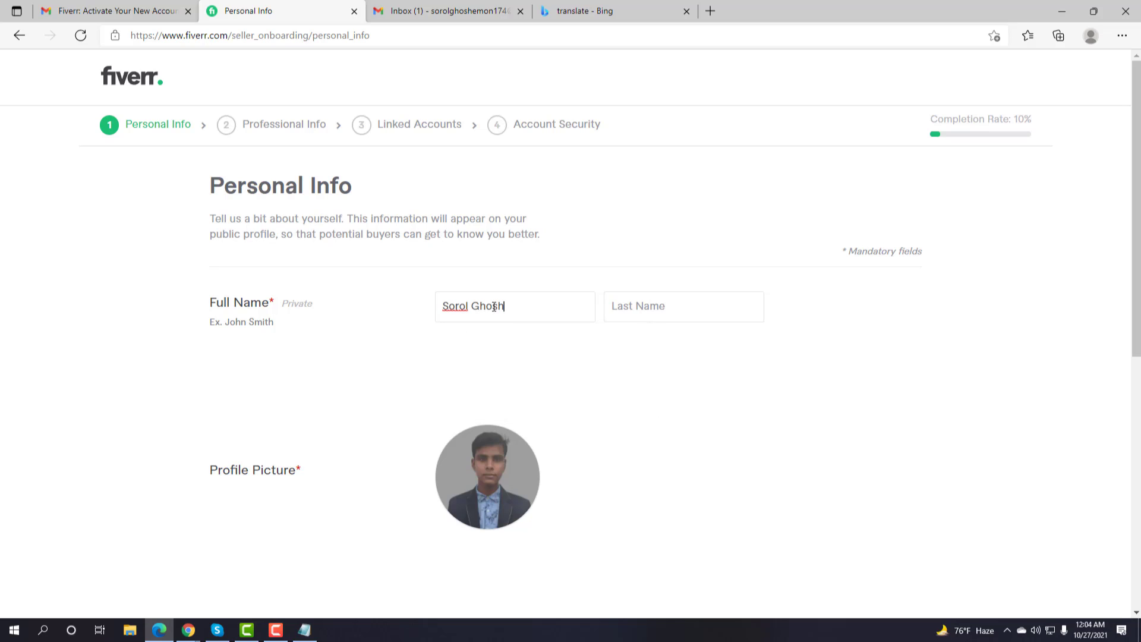
left_click(684, 317)
type("Emon")
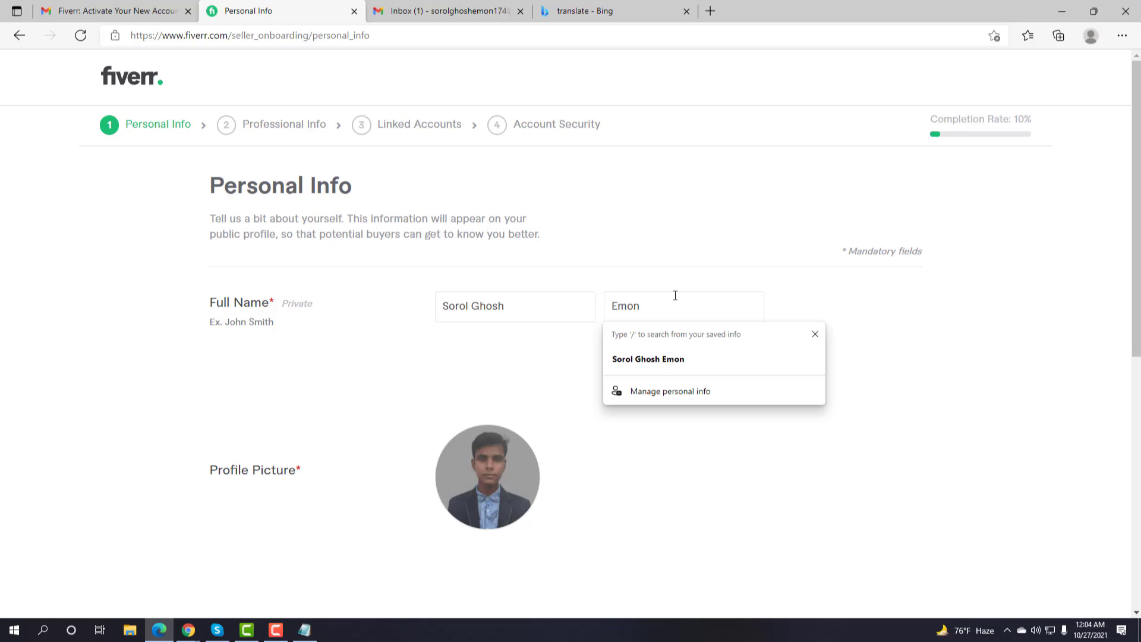
Dismiss the name autofill suggestions and continue past Personal Info.
left_click(891, 270)
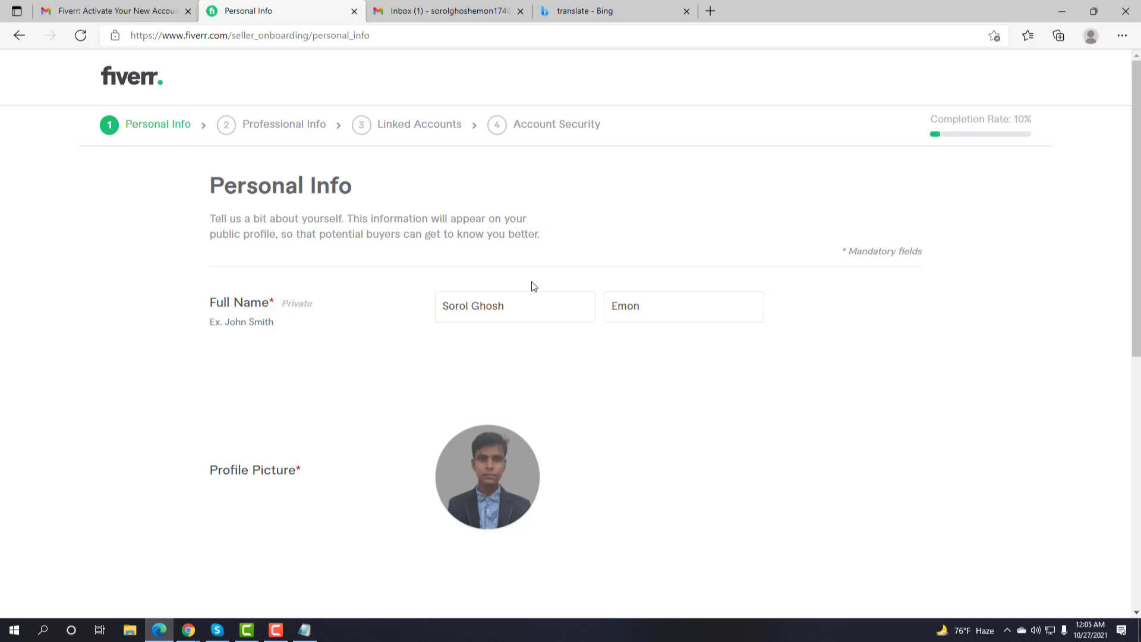
left_click(667, 298)
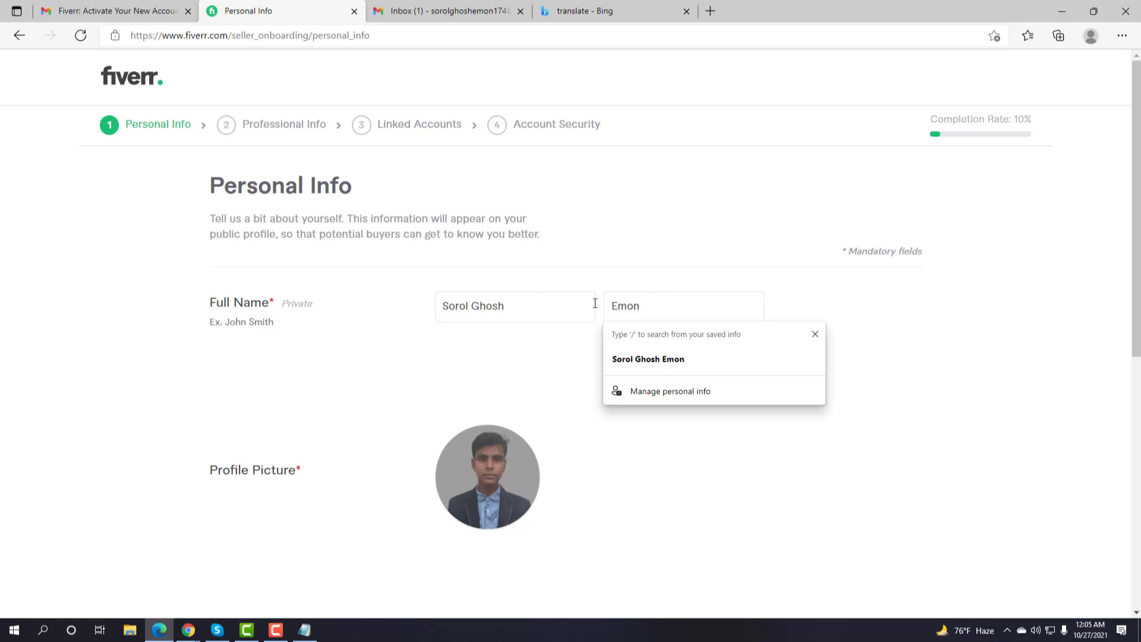
left_click(525, 273)
scroll(754, 327, "down", 2)
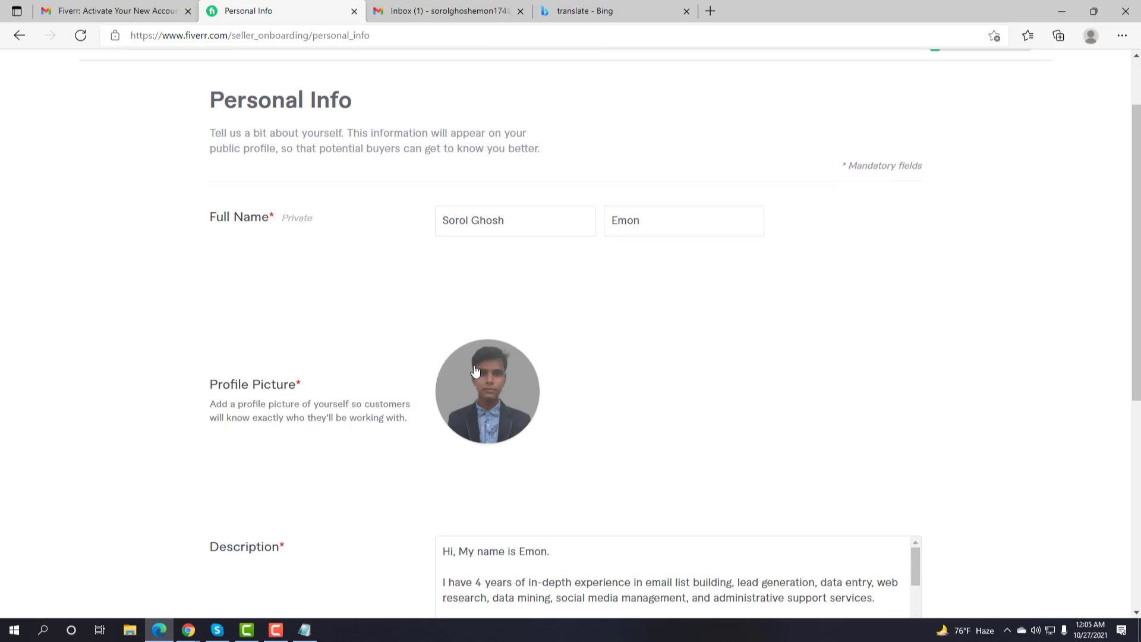
scroll(414, 303, "down", 4)
scroll(595, 312, "down", 2)
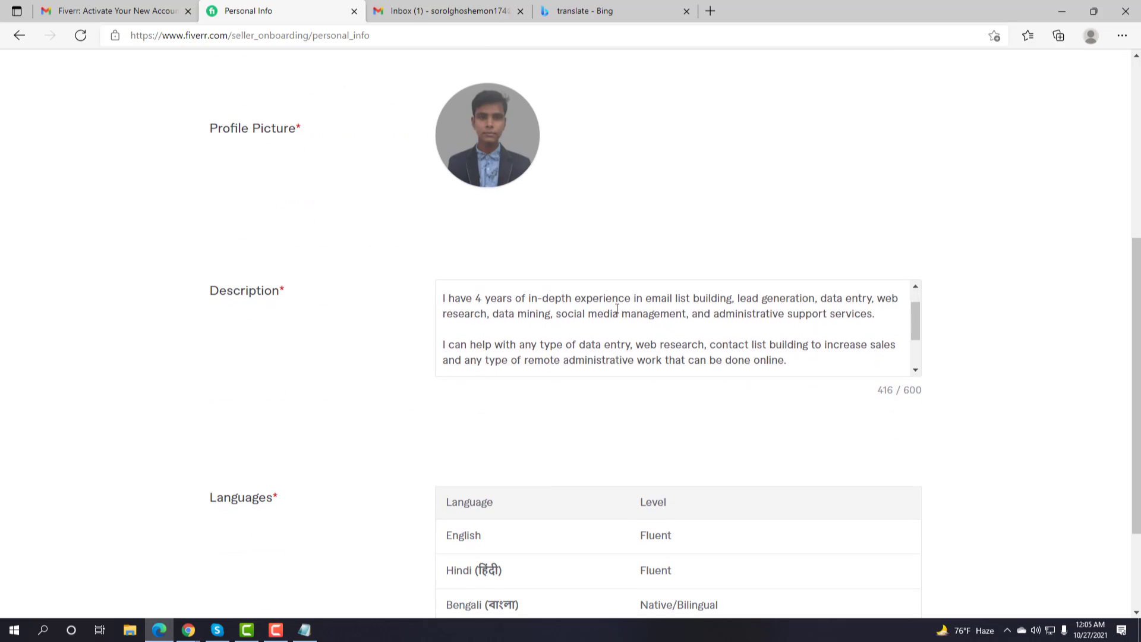
scroll(590, 321, "down", 1)
scroll(268, 375, "down", 2)
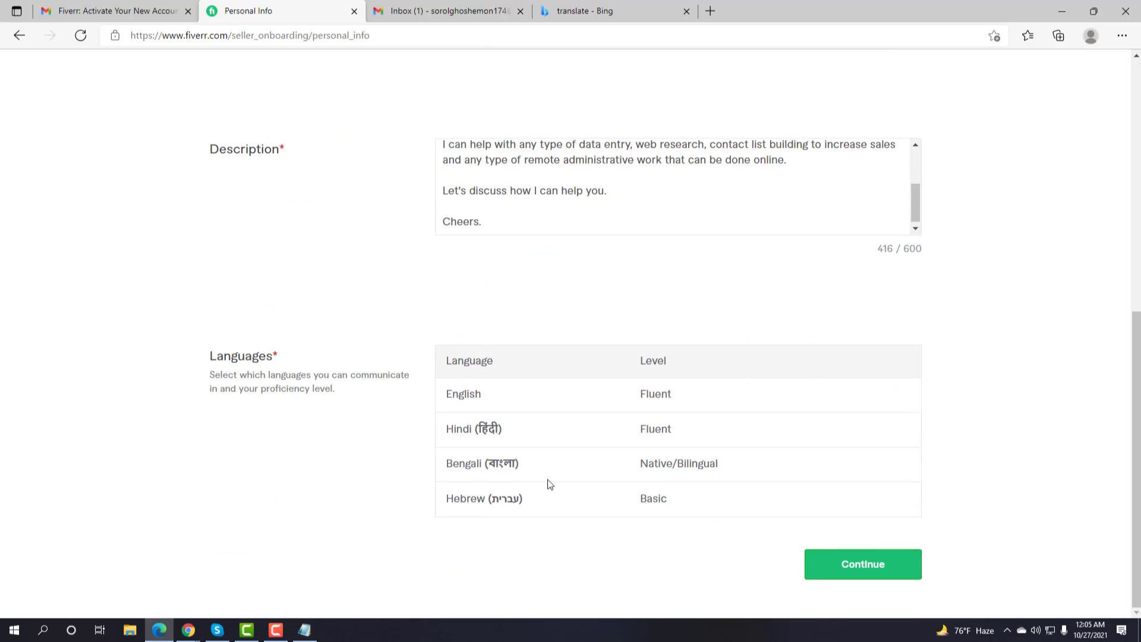
left_click(862, 569)
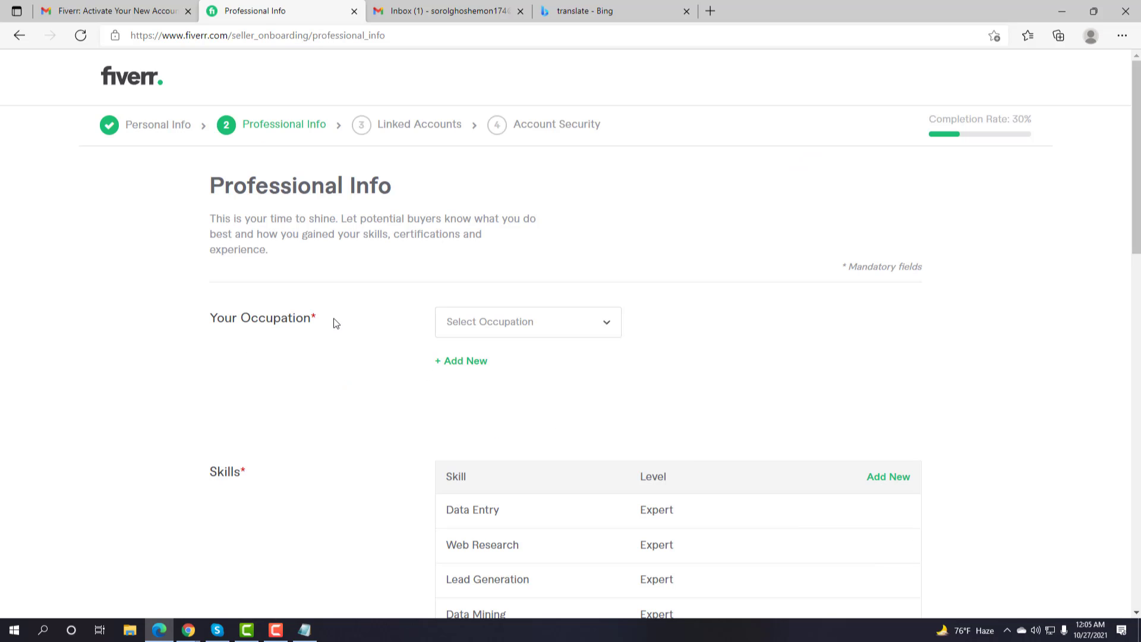
Set the occupation to Digital Marketing, from 2017 to 2021.
left_click(518, 323)
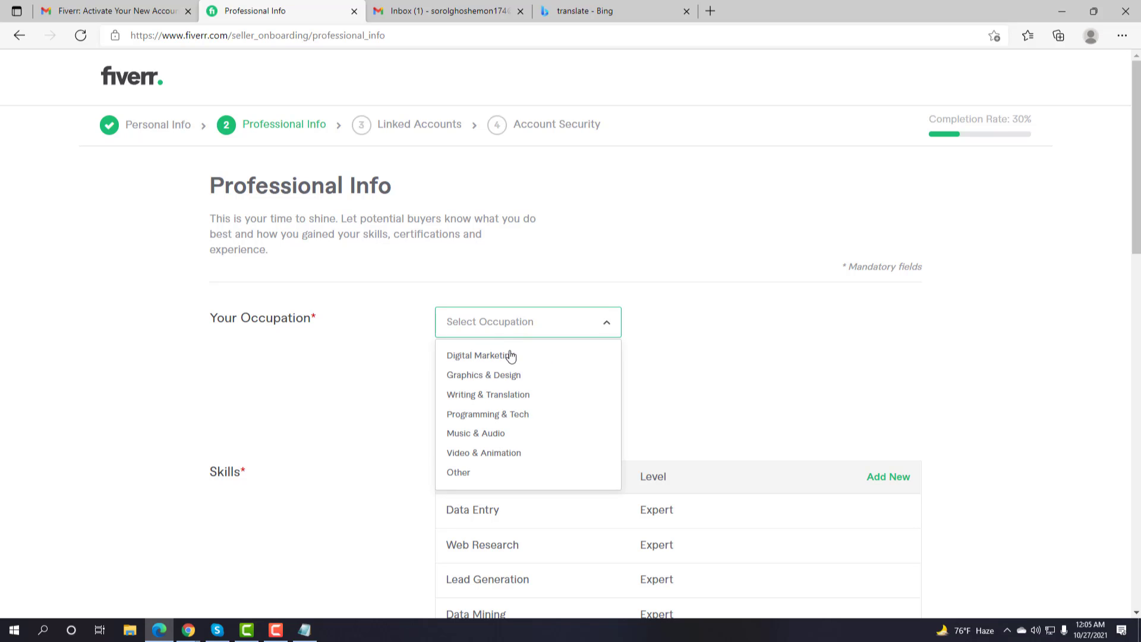
left_click(482, 357)
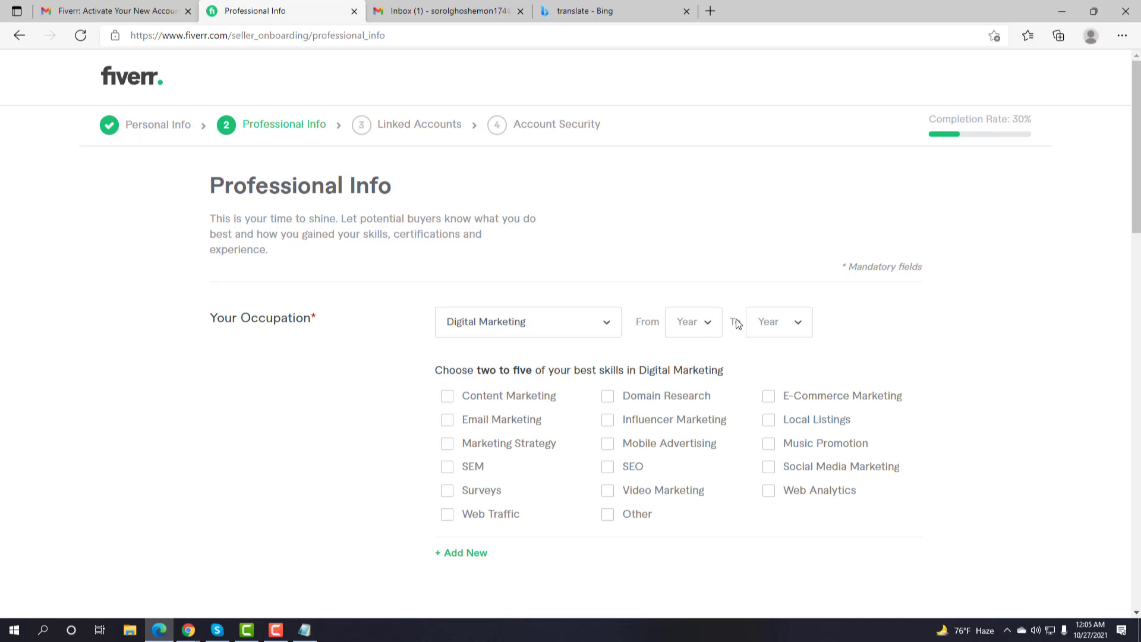
left_click(698, 330)
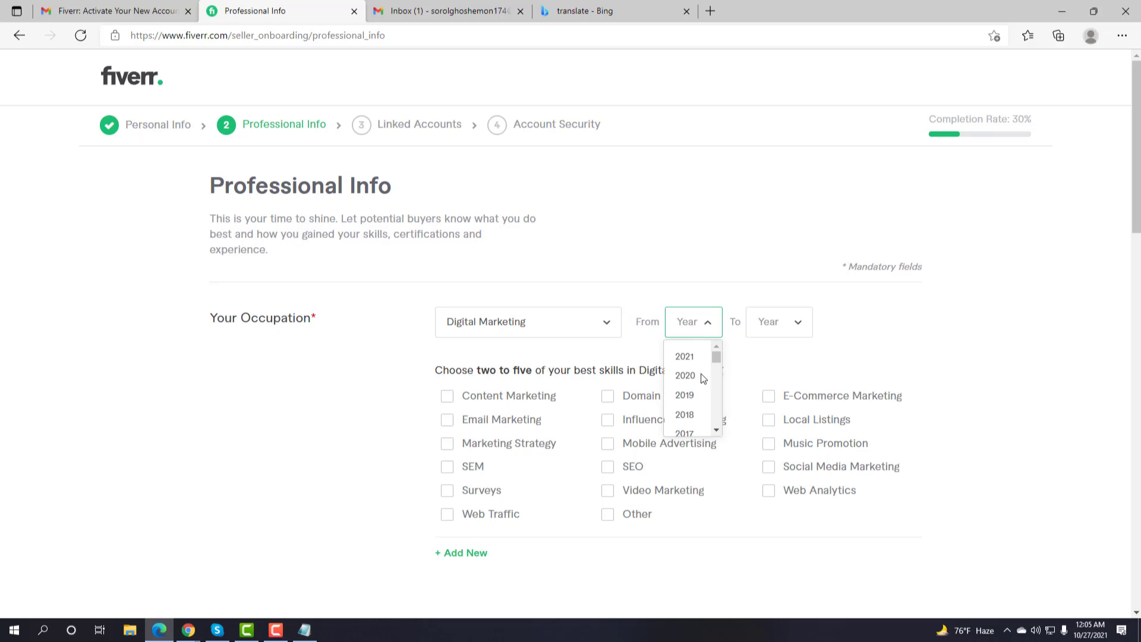
left_click(686, 414)
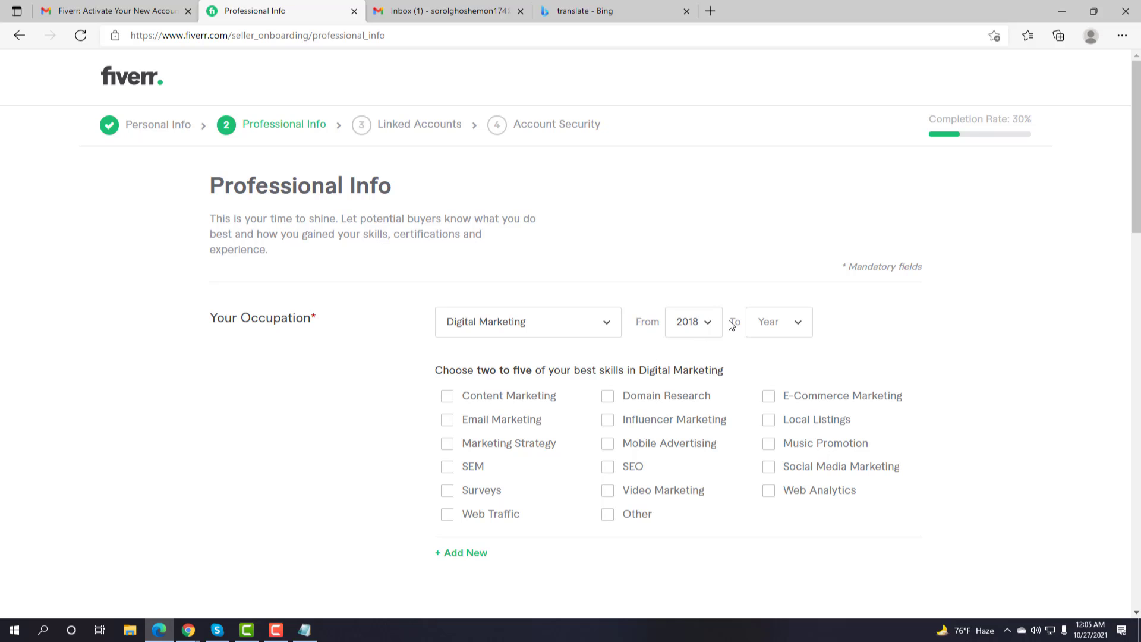
left_click(694, 322)
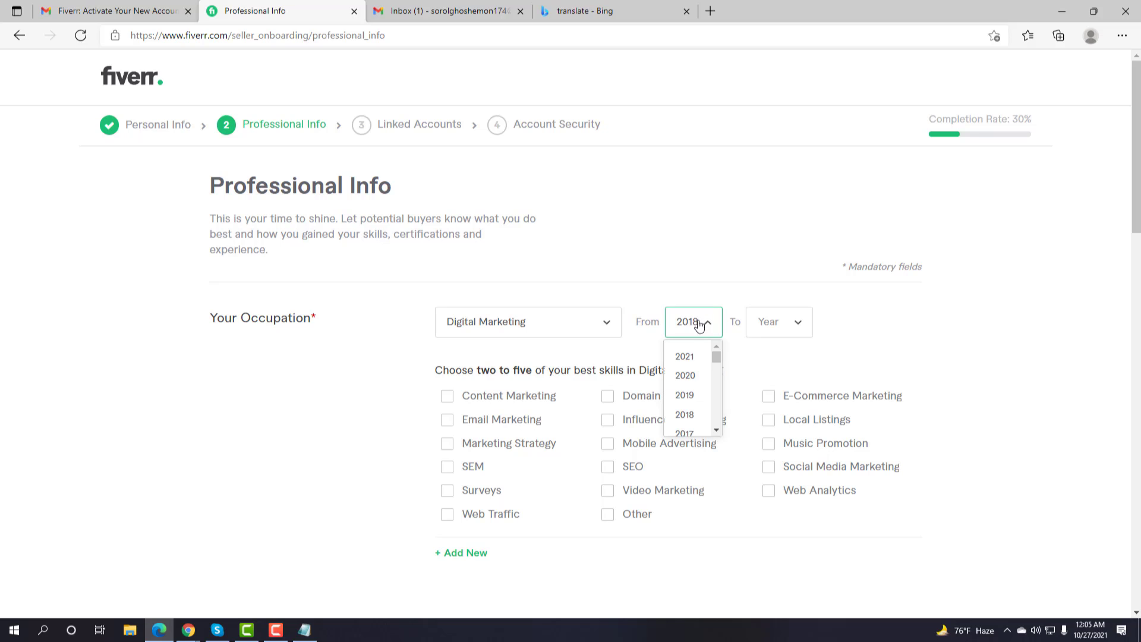
left_click(685, 435)
left_click(775, 320)
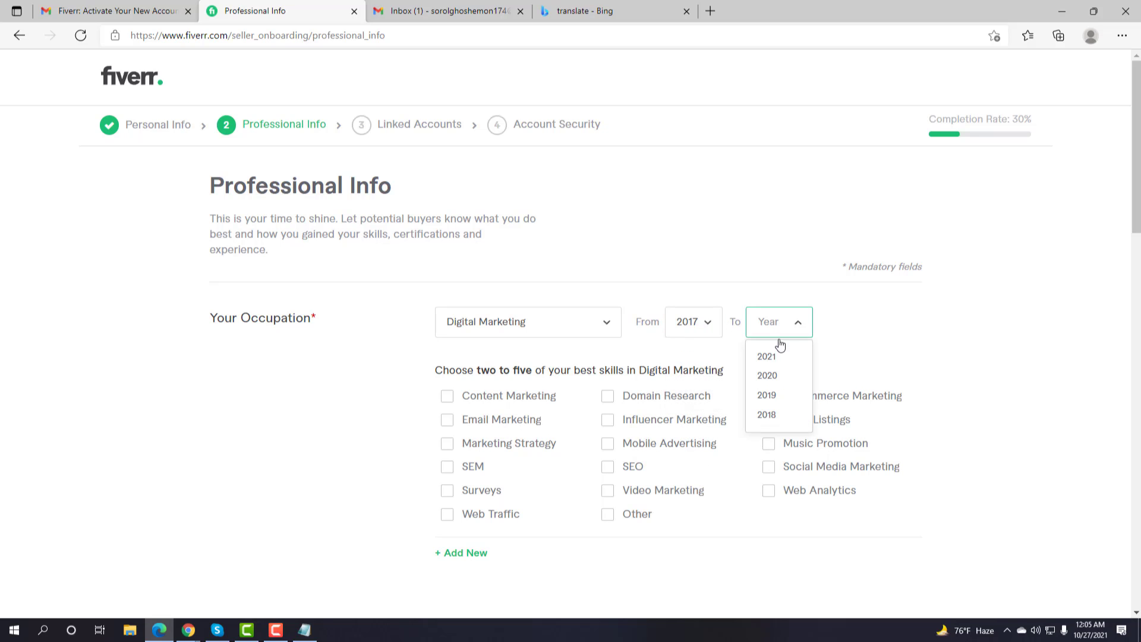
left_click(768, 357)
Tick the Email Marketing, Marketing Strategy, SEM, SEO and Domain Research skills.
scroll(681, 307, "down", 3)
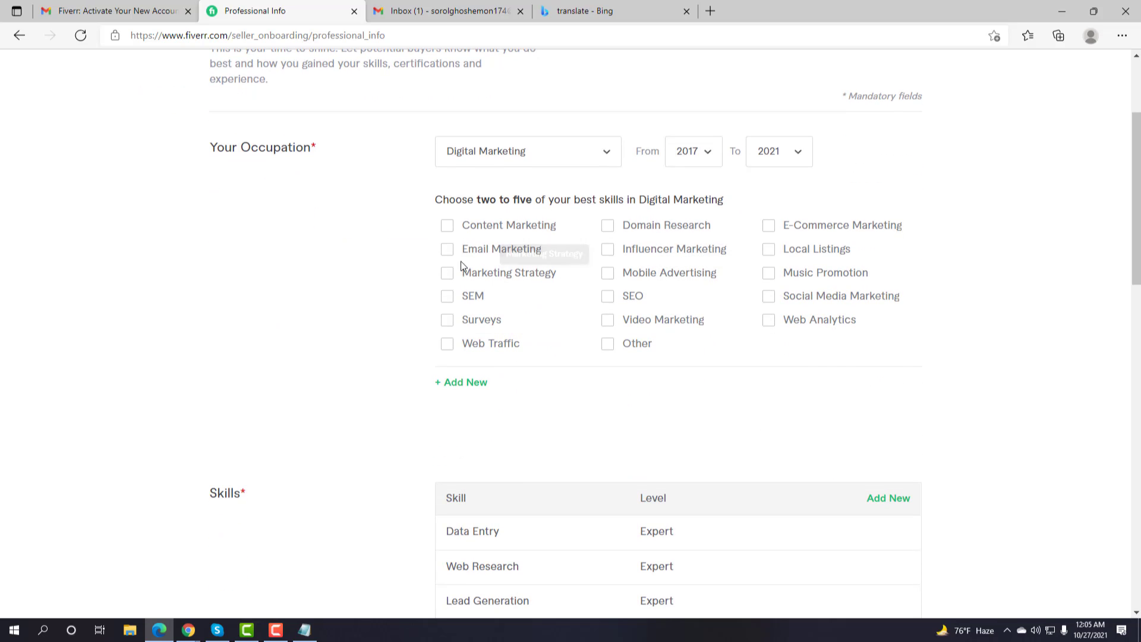
left_click(448, 253)
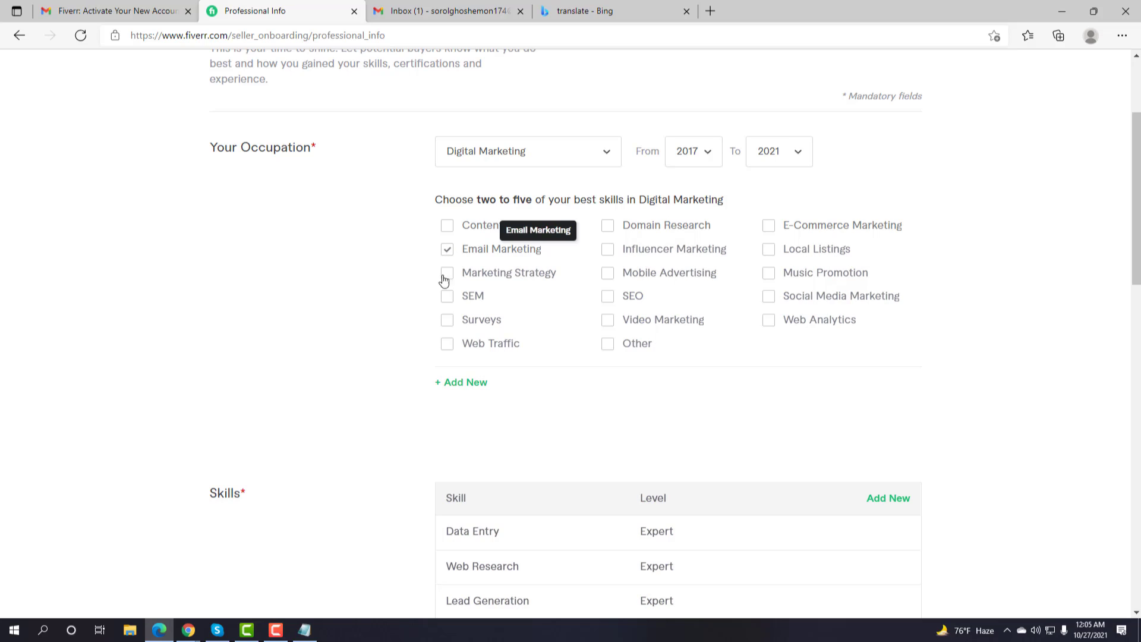
left_click(458, 275)
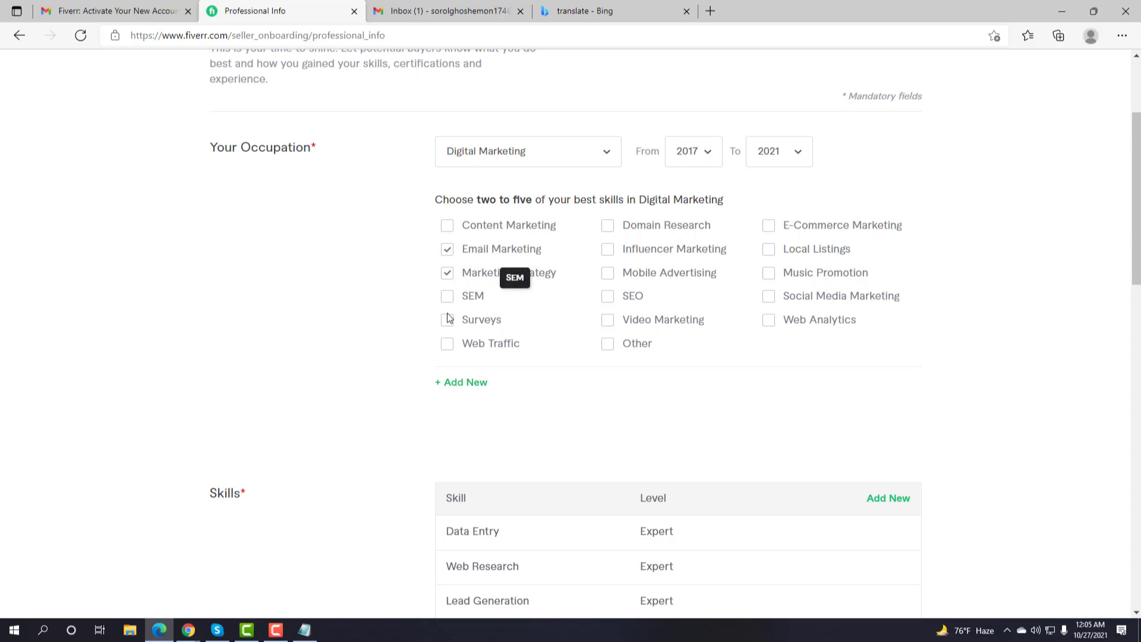
left_click(451, 298)
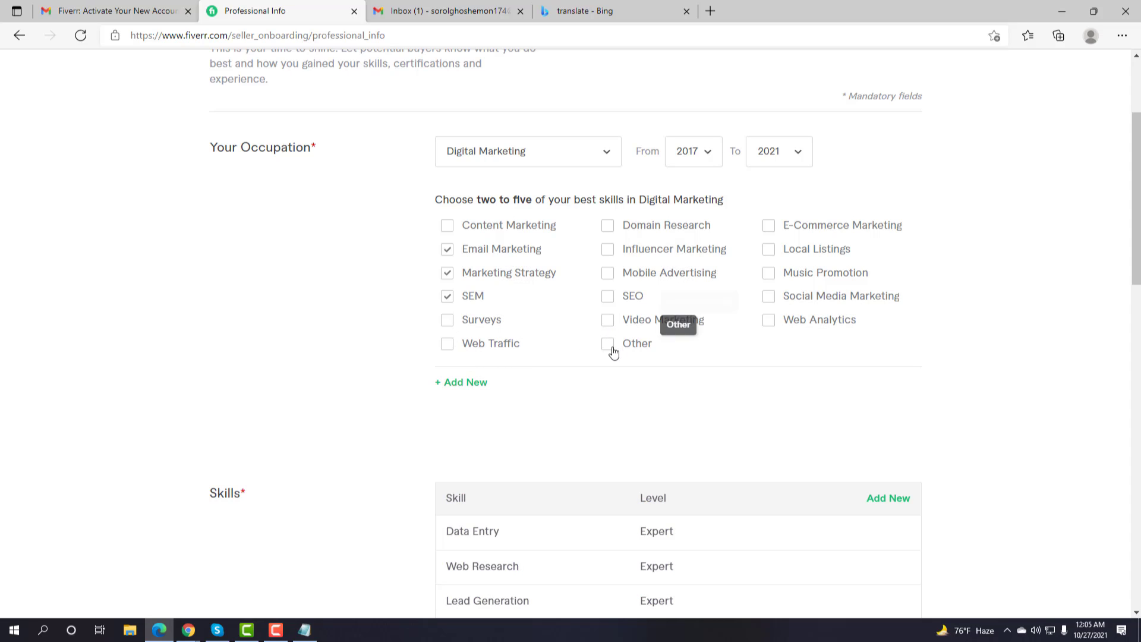
left_click(608, 296)
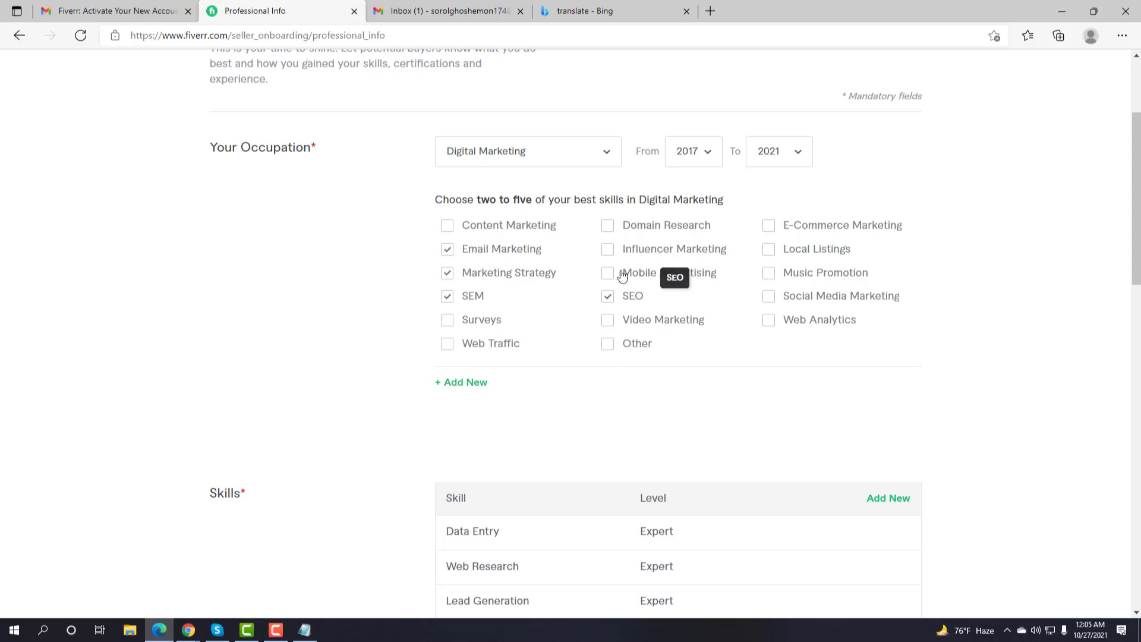
left_click(609, 227)
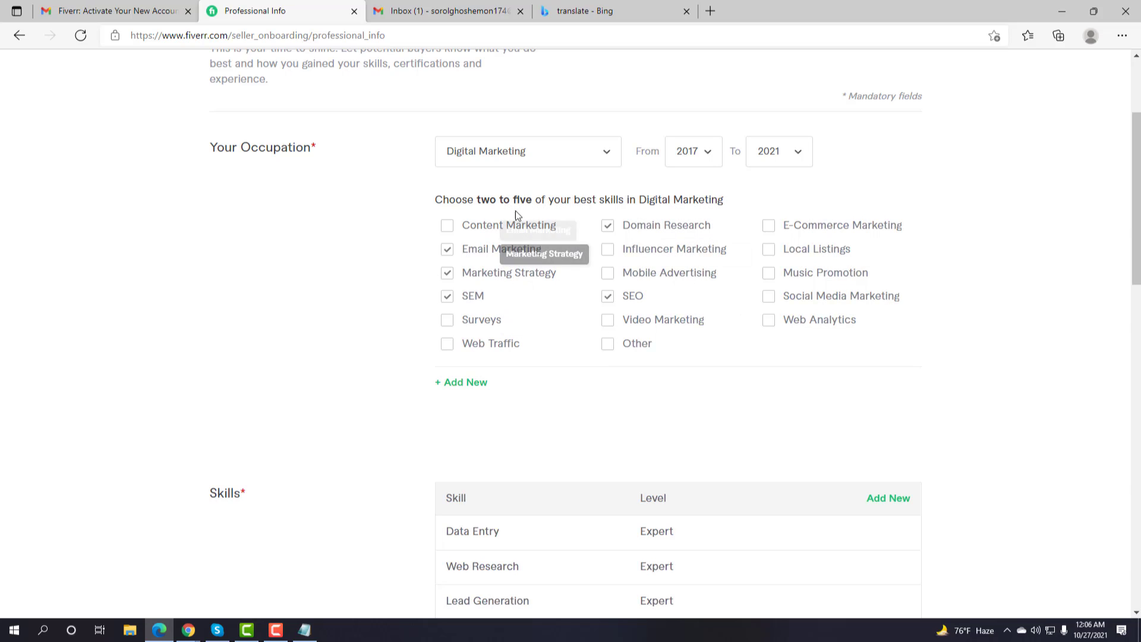
Skip past Skills, Education and Certification and continue to Linked Accounts.
scroll(539, 226, "down", 2)
scroll(400, 374, "down", 5)
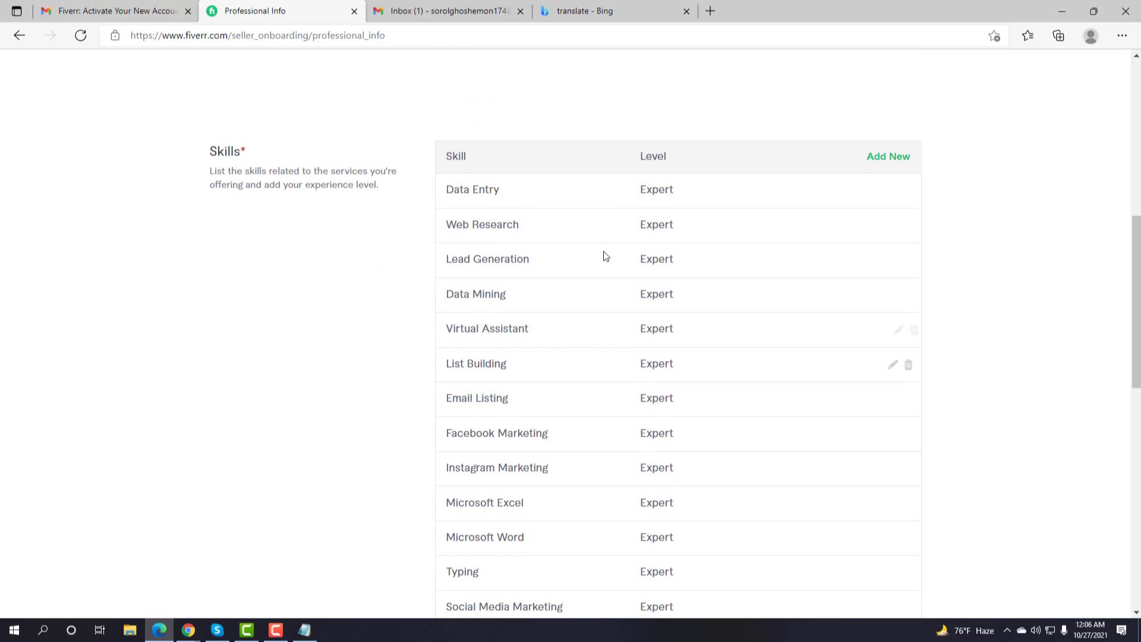
scroll(598, 178, "down", 7)
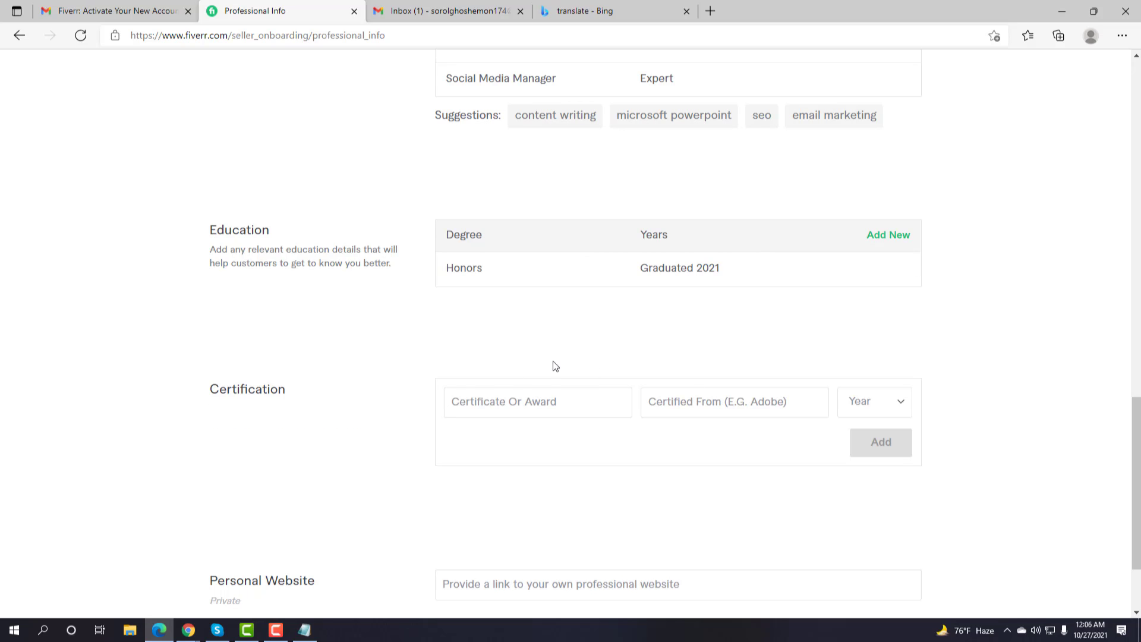
scroll(861, 350, "down", 2)
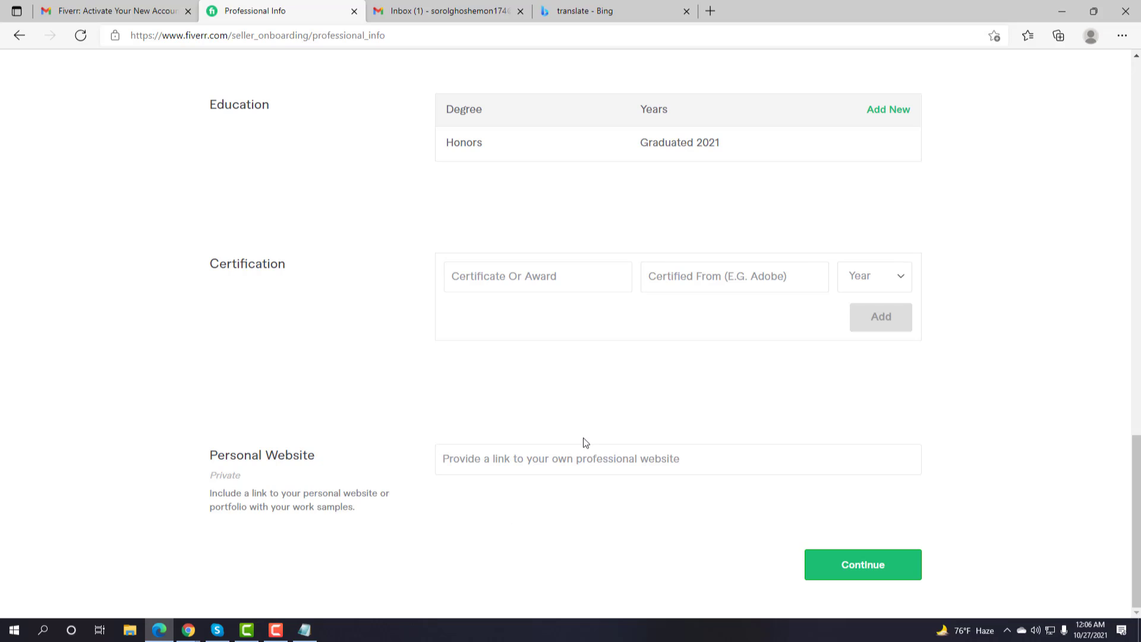
left_click(852, 568)
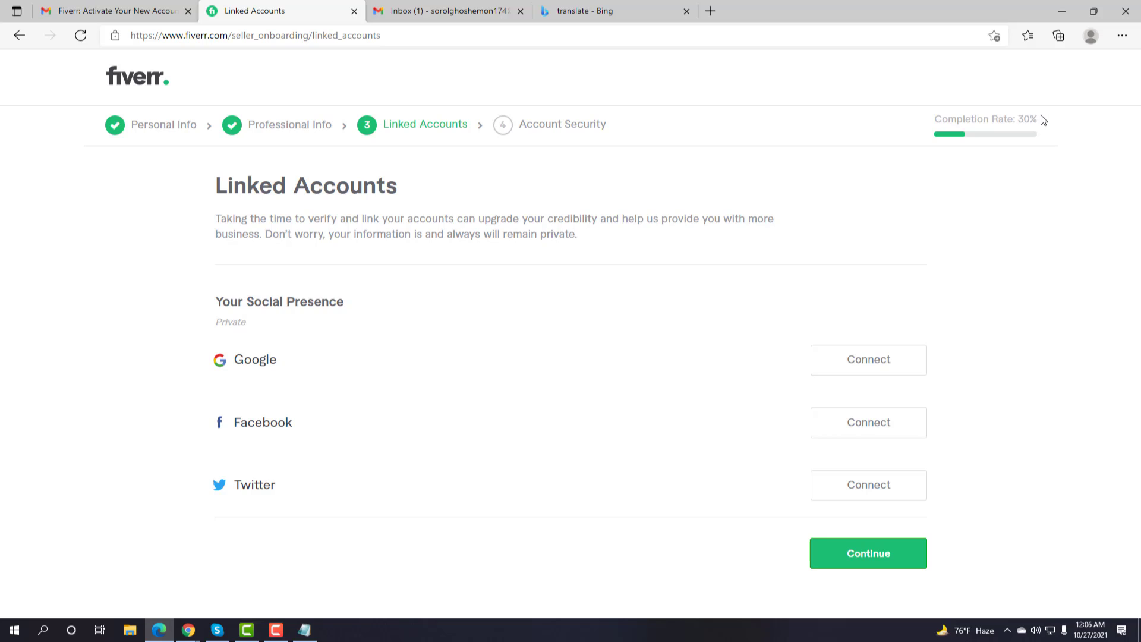
Continue without connecting Google, Facebook or Twitter accounts.
left_click_drag(1040, 116, 1016, 117)
left_click(1076, 133)
left_click(914, 567)
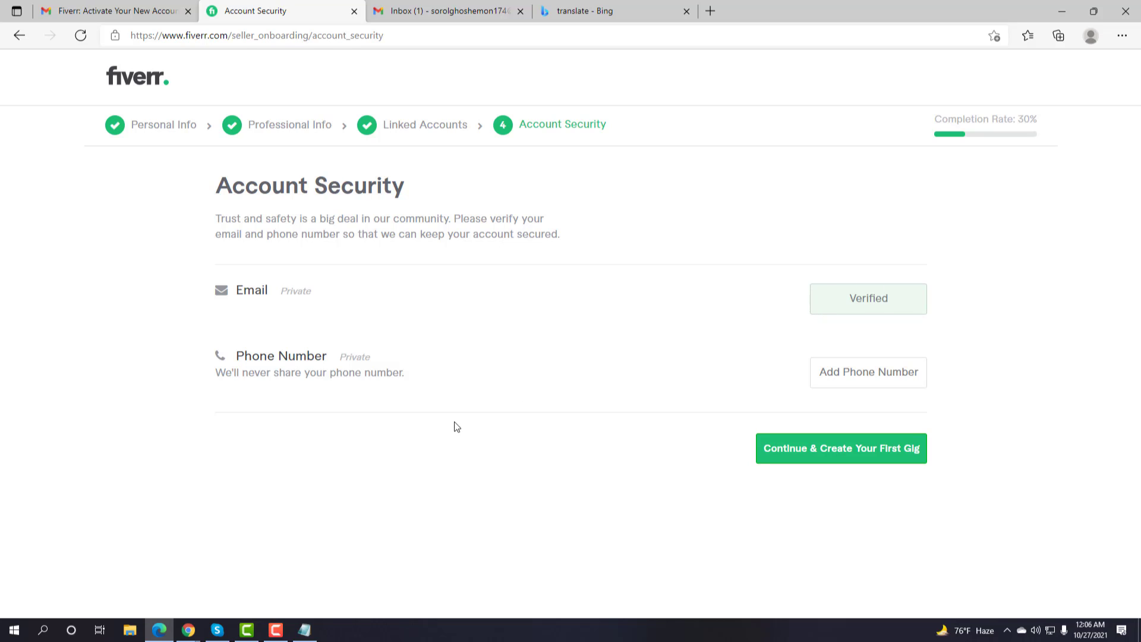
left_click_drag(431, 384, 259, 416)
left_click(259, 416)
Open the phone verification form, copy the number from the Gmail draft, and choose Bangladesh.
left_click(865, 374)
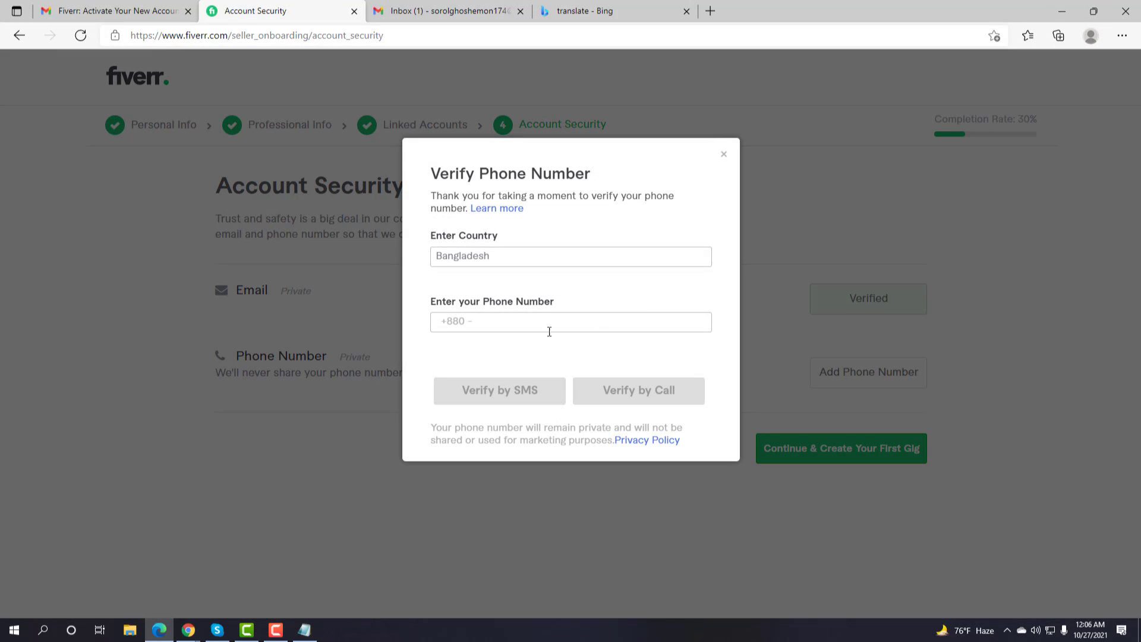
left_click(37, 6)
left_click(447, 10)
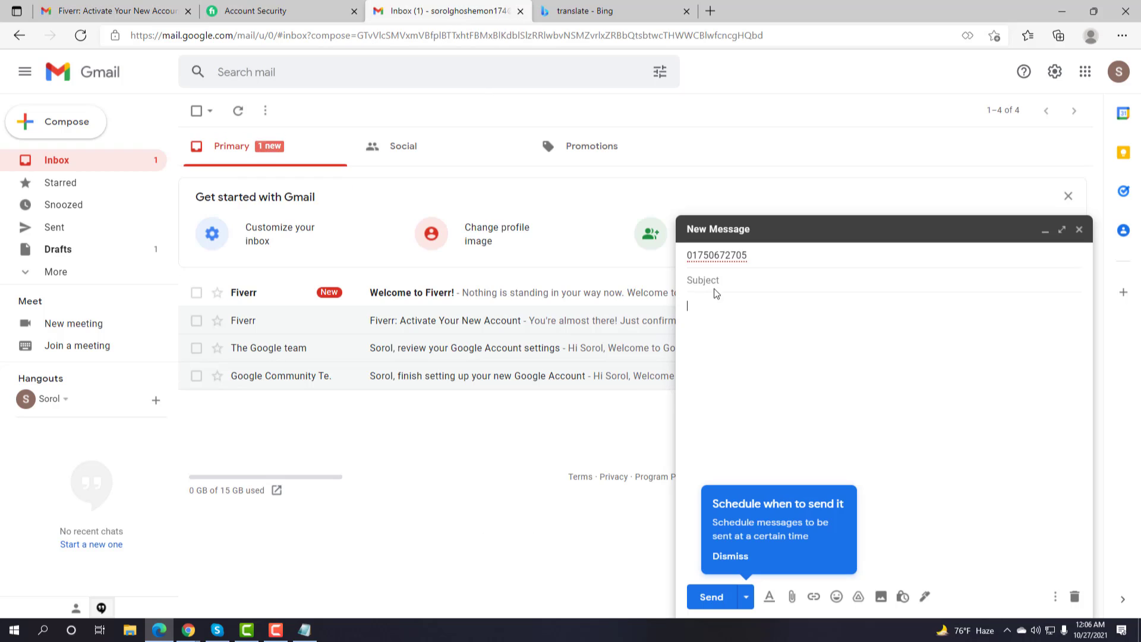
double_click(707, 256)
left_click(309, 11)
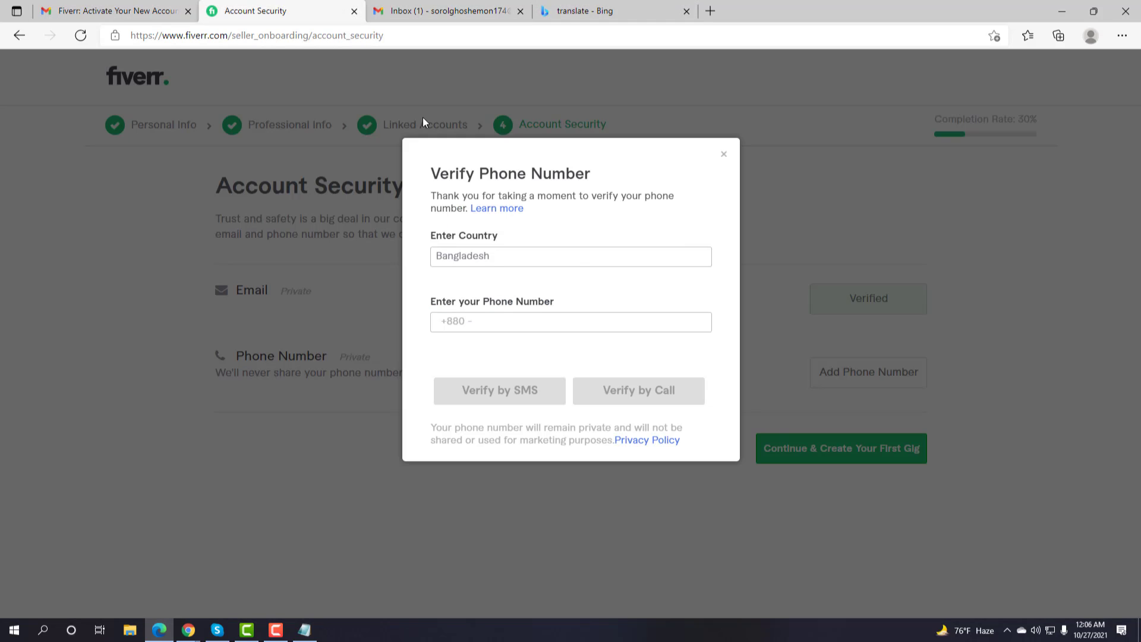
left_click(522, 320)
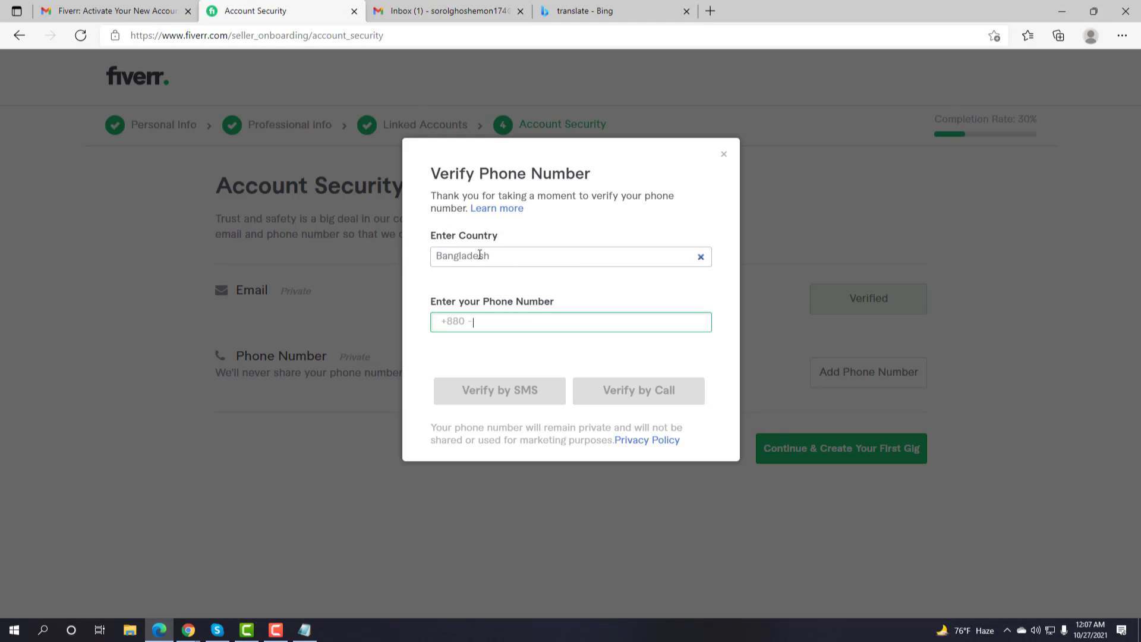
left_click(515, 252)
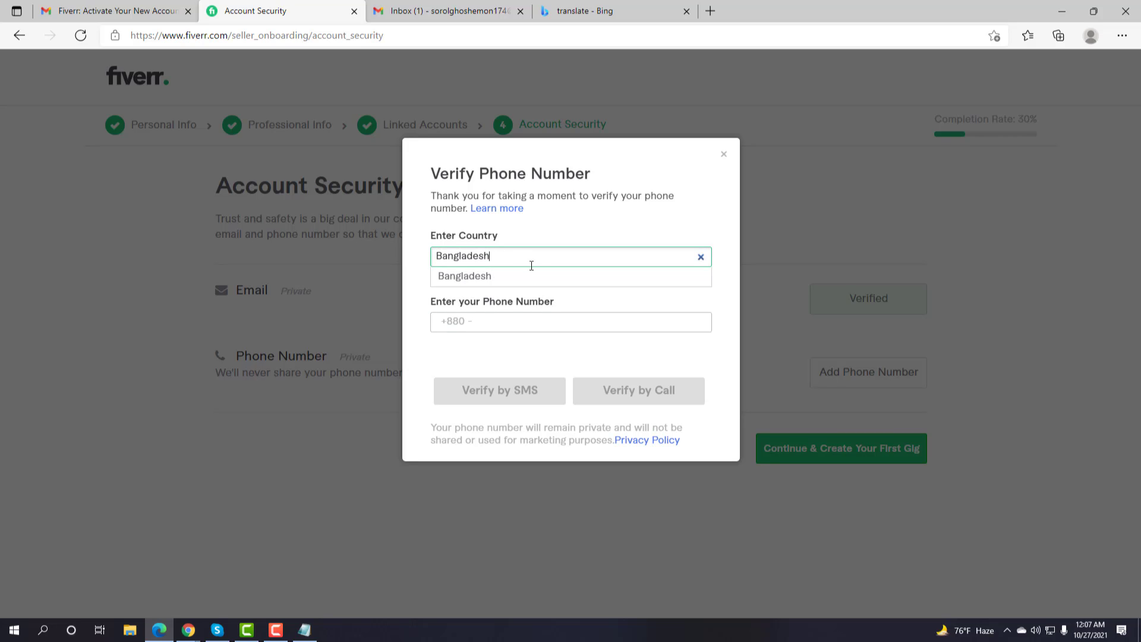
left_click(487, 277)
left_click(490, 321)
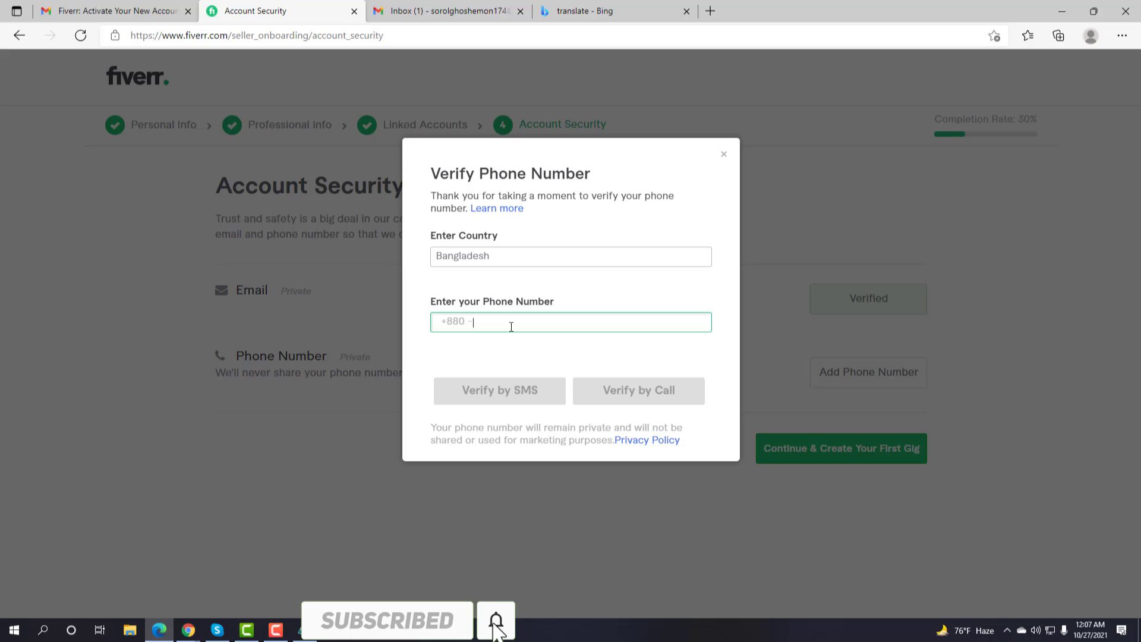
Type the mobile number from the Gmail draft after +880 and request an SMS code.
left_click(446, 11)
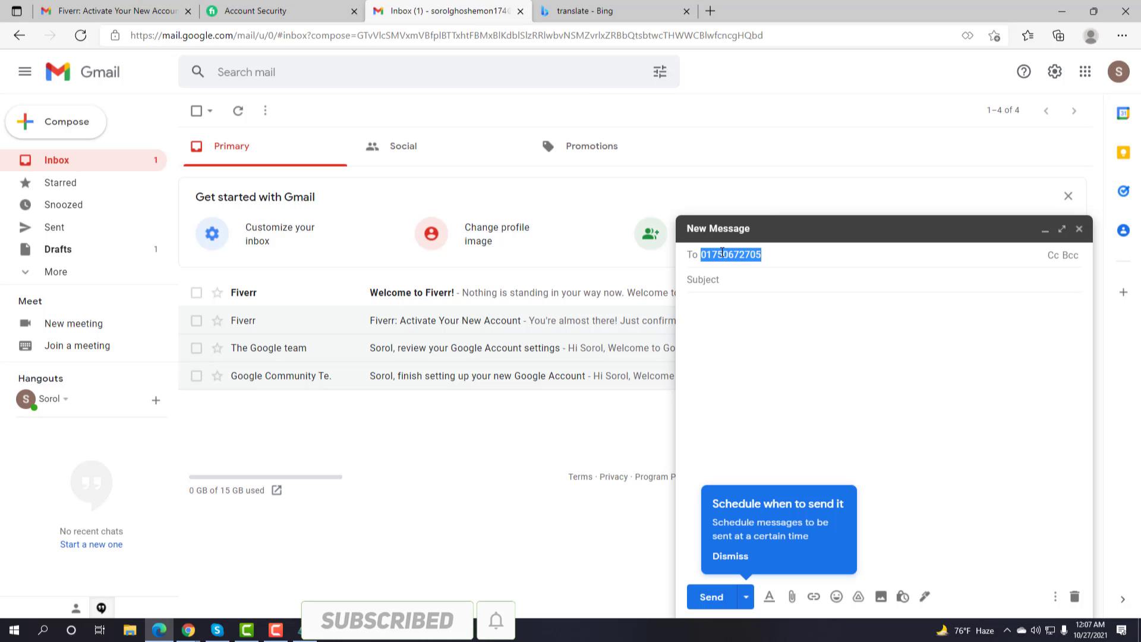
left_click(279, 11)
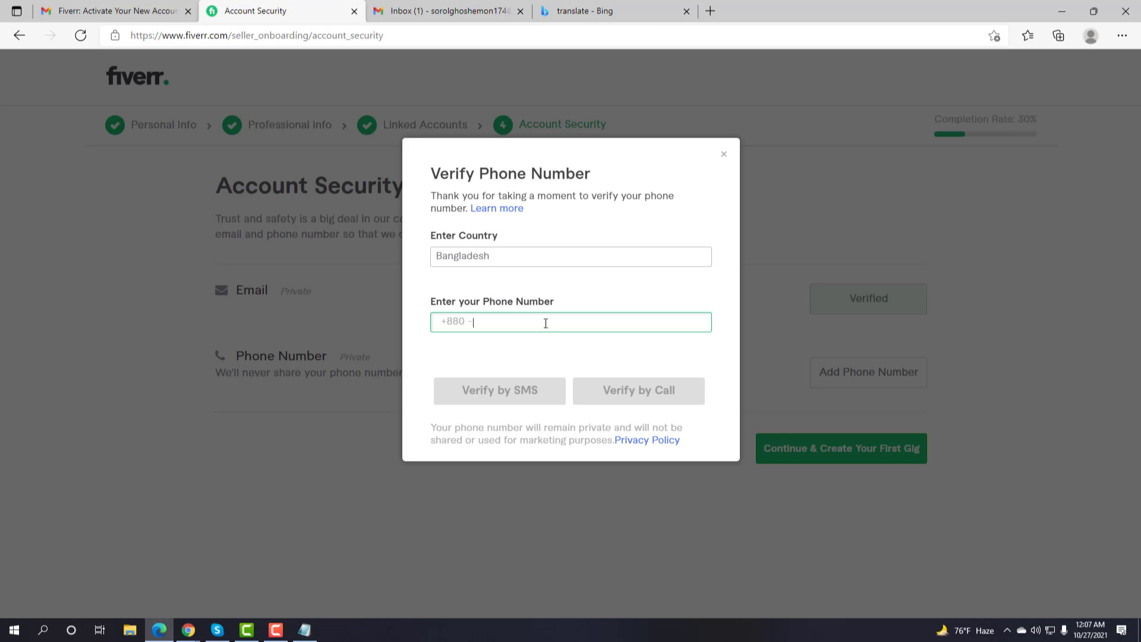
left_click(431, 11)
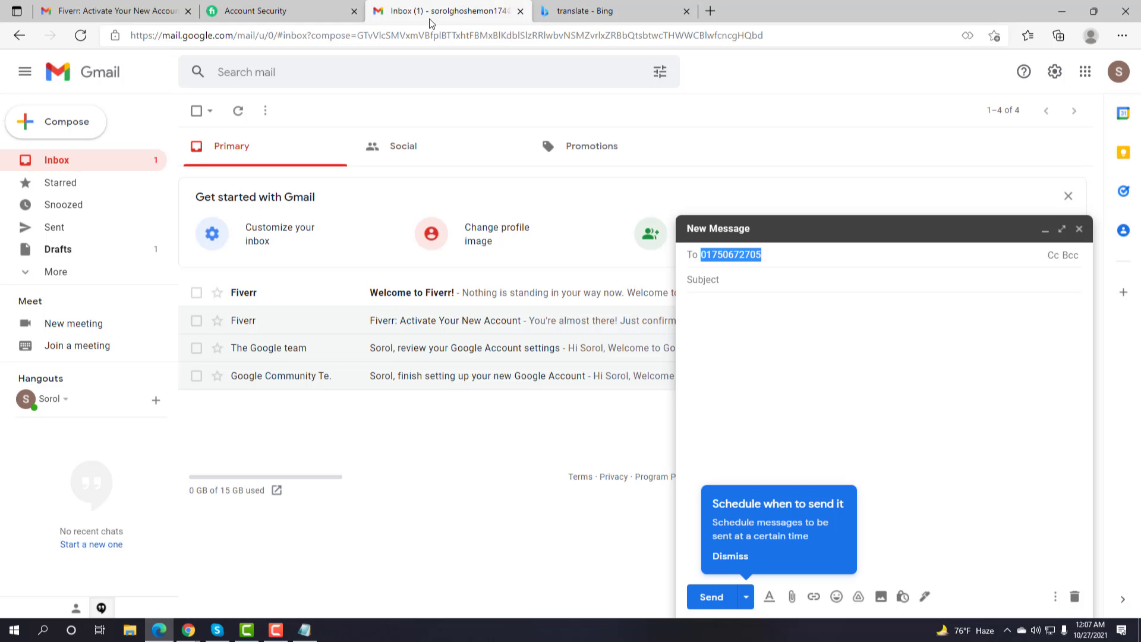
left_click(277, 9)
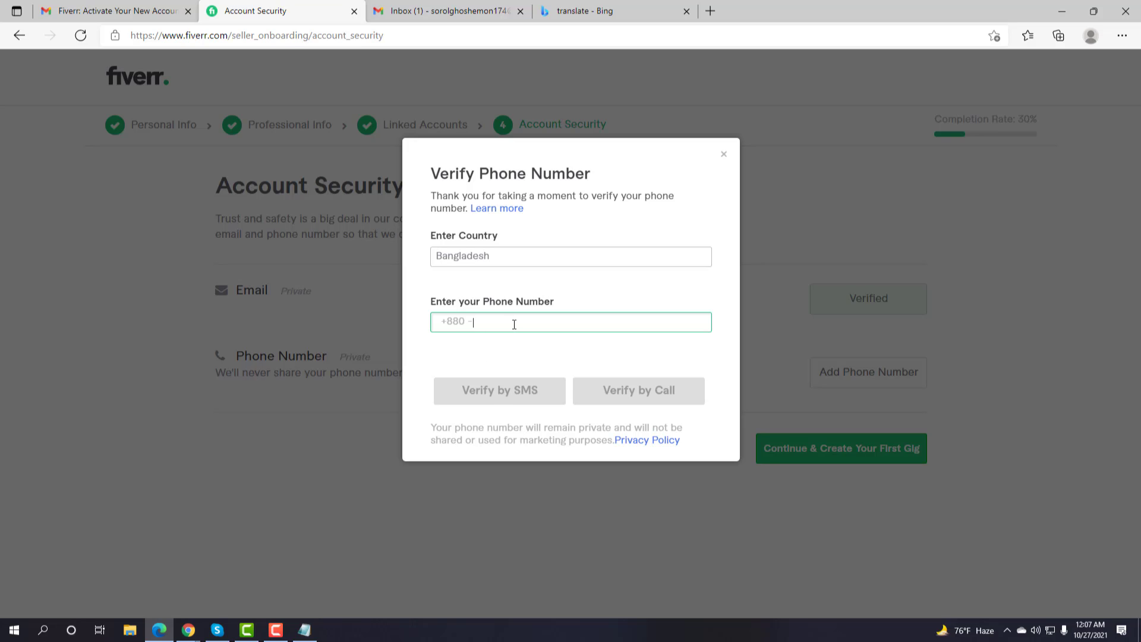
type("2")
key("BackSpace")
left_click(445, 7)
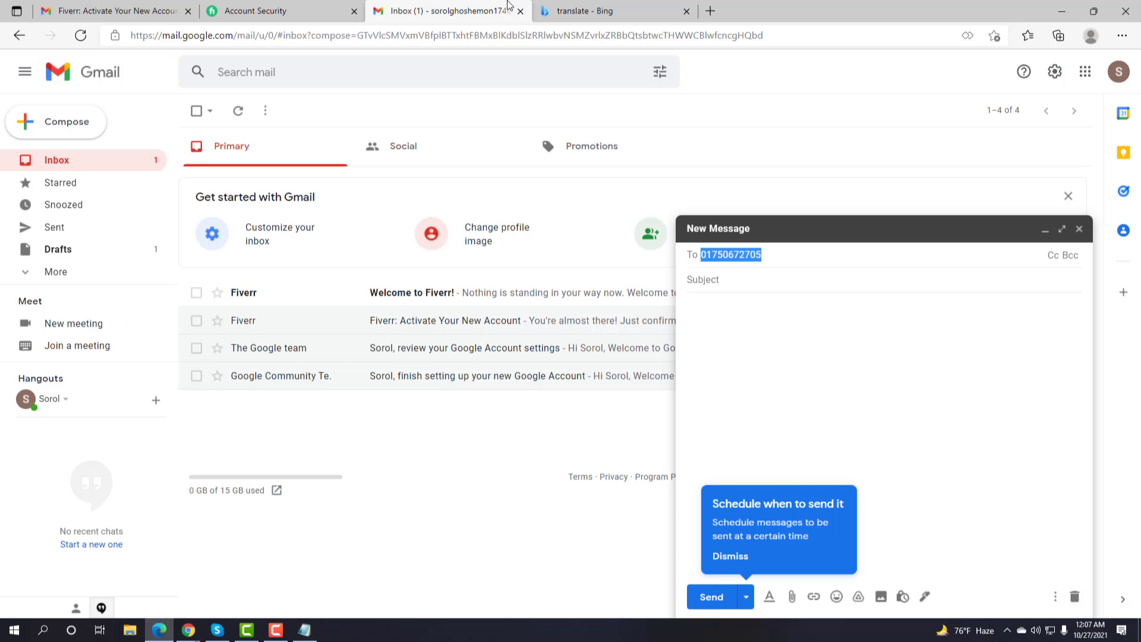
left_click(291, 11)
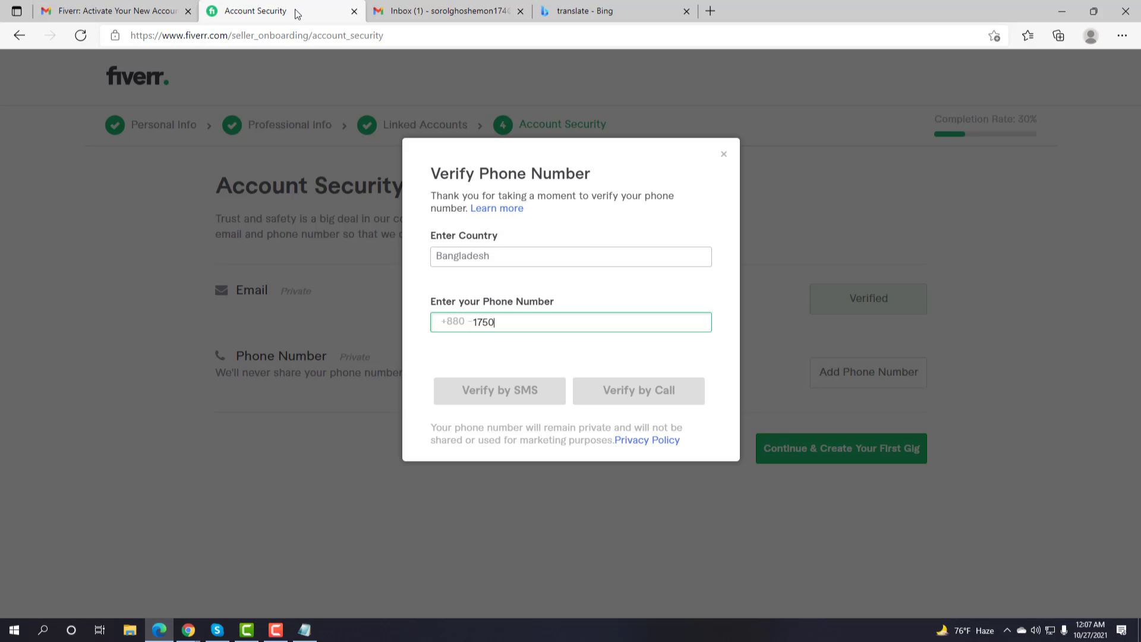
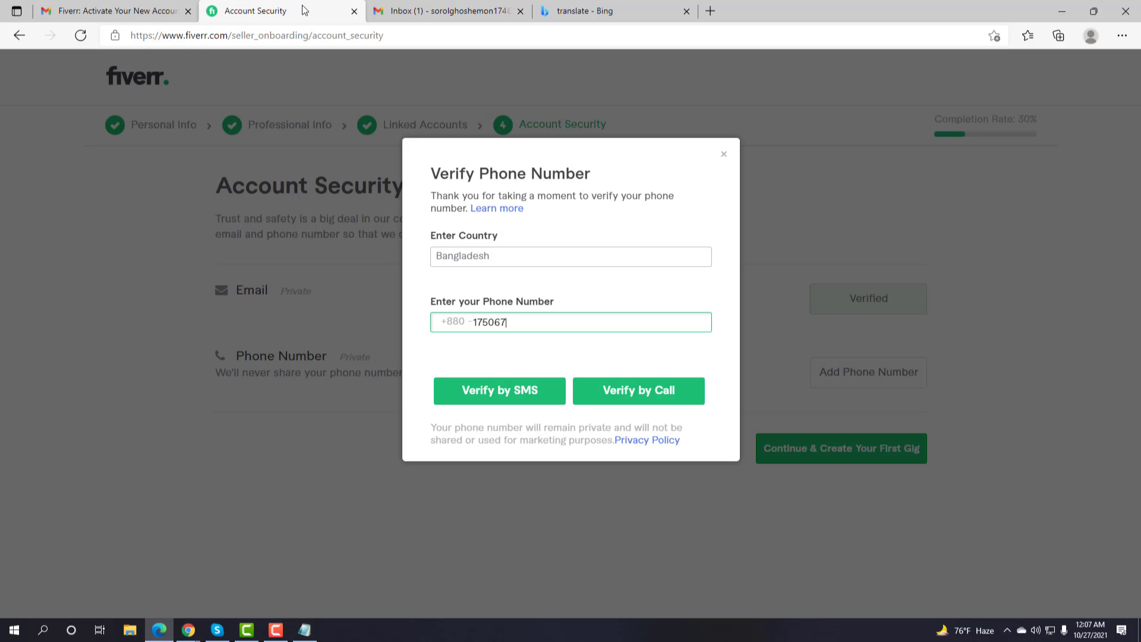
left_click(469, 11)
left_click(291, 10)
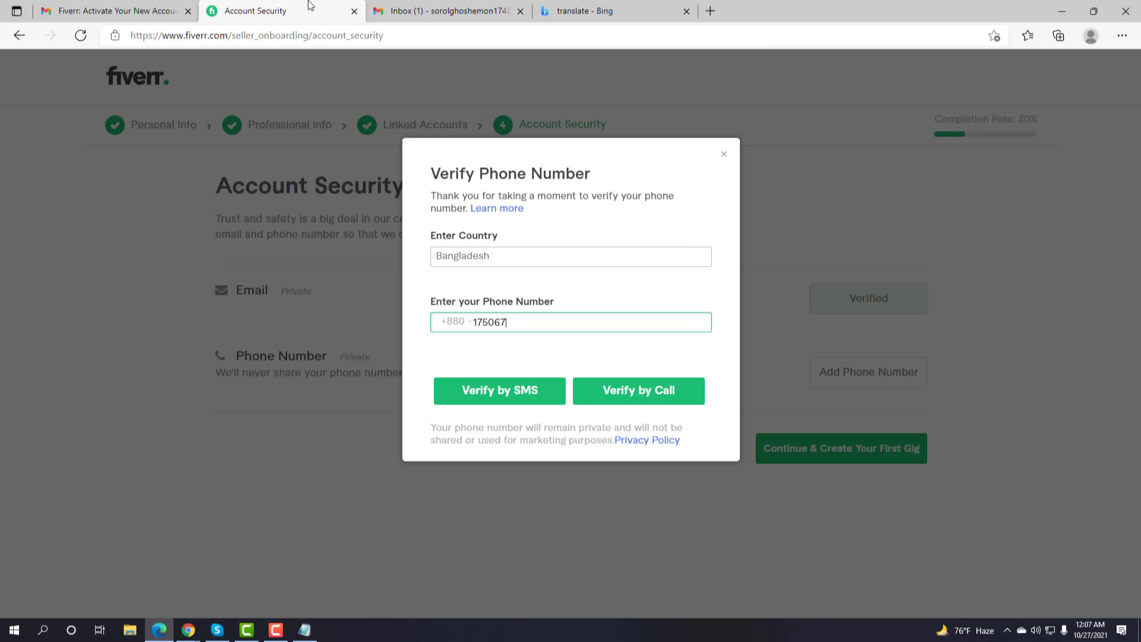
left_click(452, 6)
left_click(274, 7)
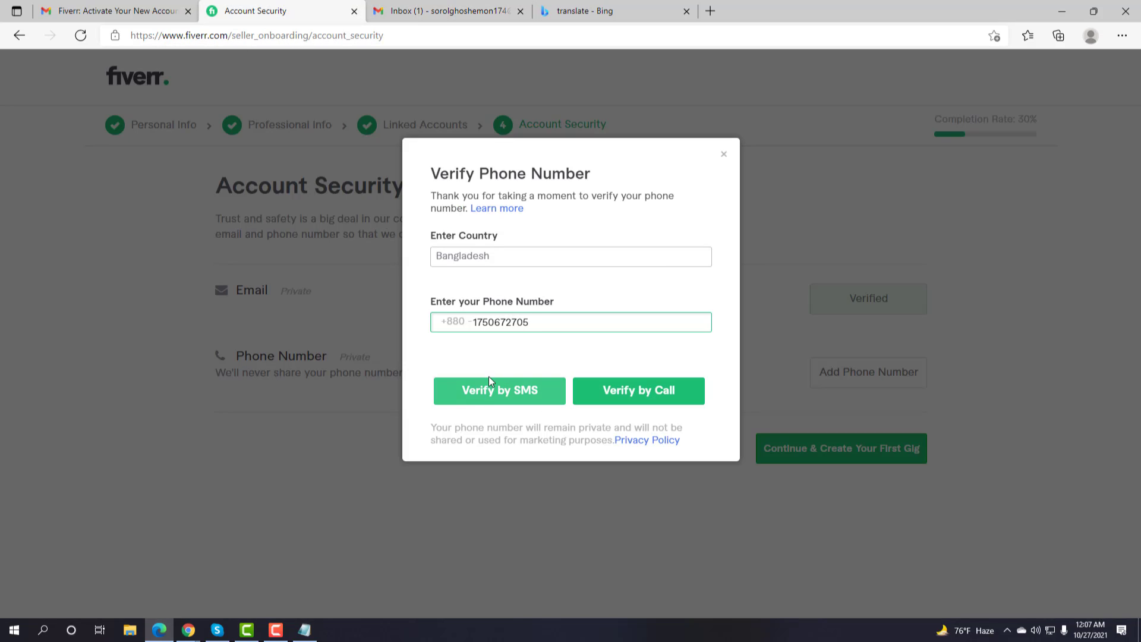
left_click(517, 396)
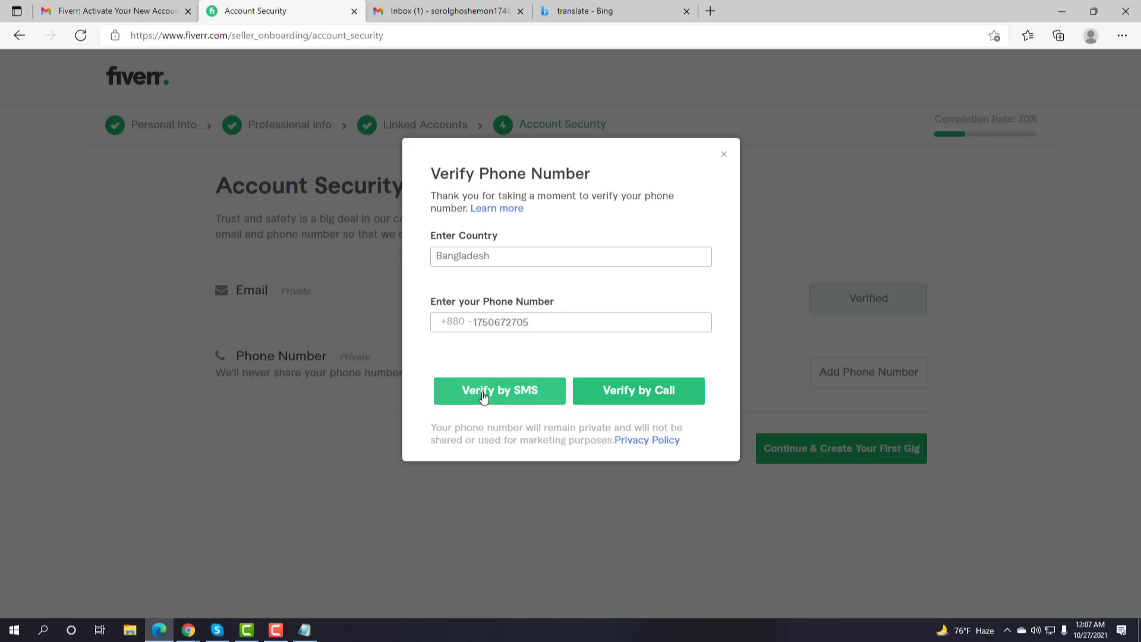
Enter the received 4-digit SMS code, submit it, and acknowledge Verification Complete.
left_click(512, 392)
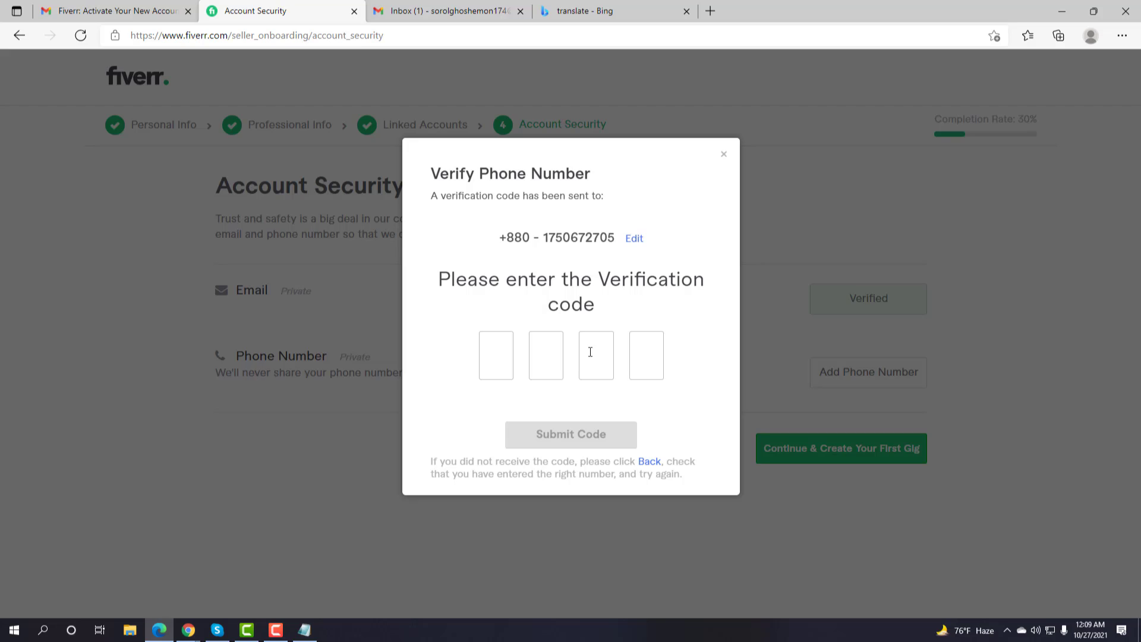
left_click(489, 356)
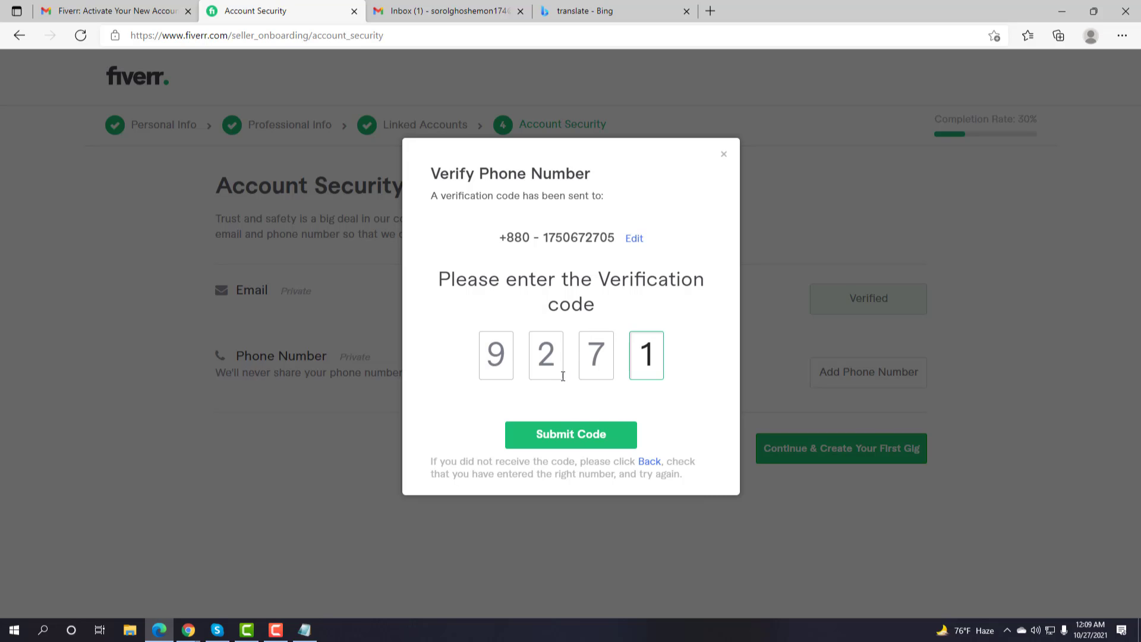
left_click(605, 436)
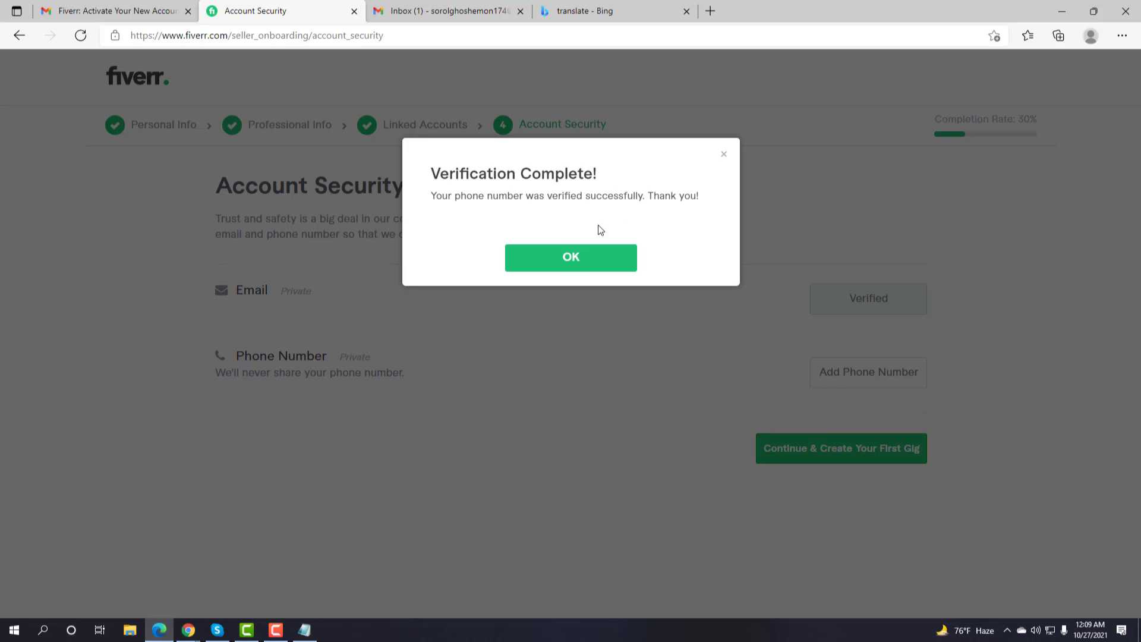
left_click(570, 258)
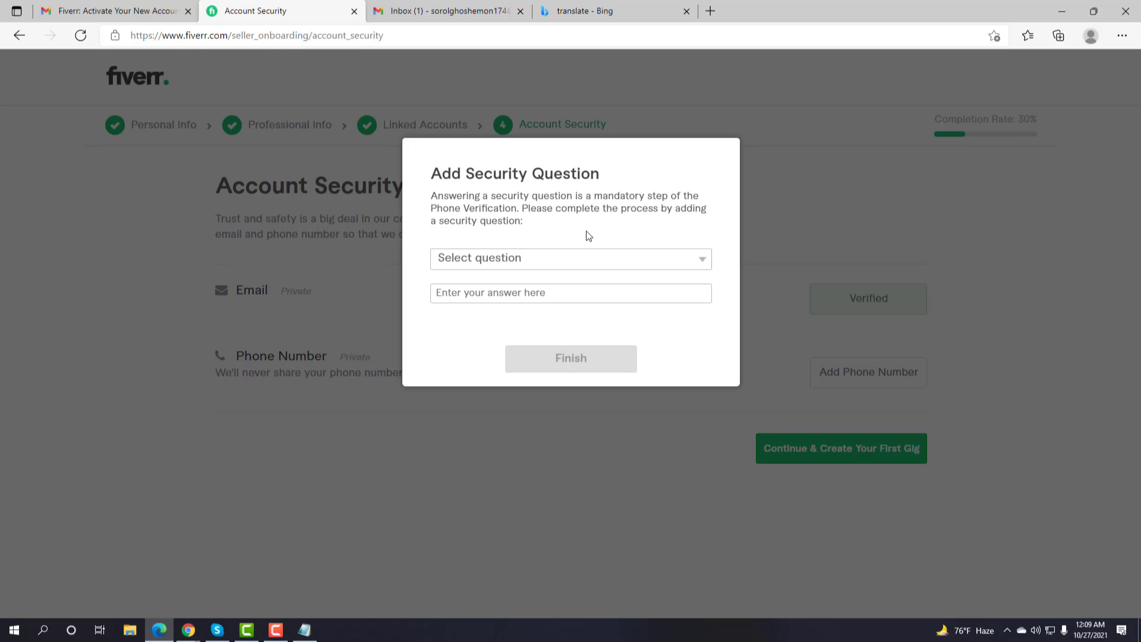
Choose 'What was your childhood nickname?', enter the answer, and finish the security question.
left_click(491, 260)
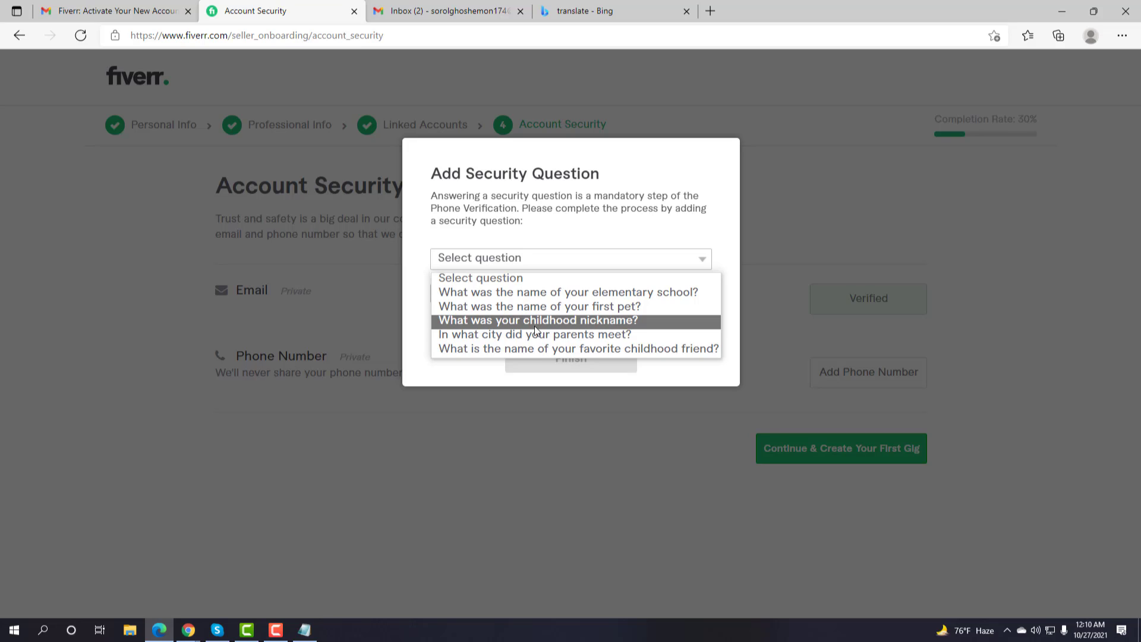
left_click(593, 323)
left_click(498, 295)
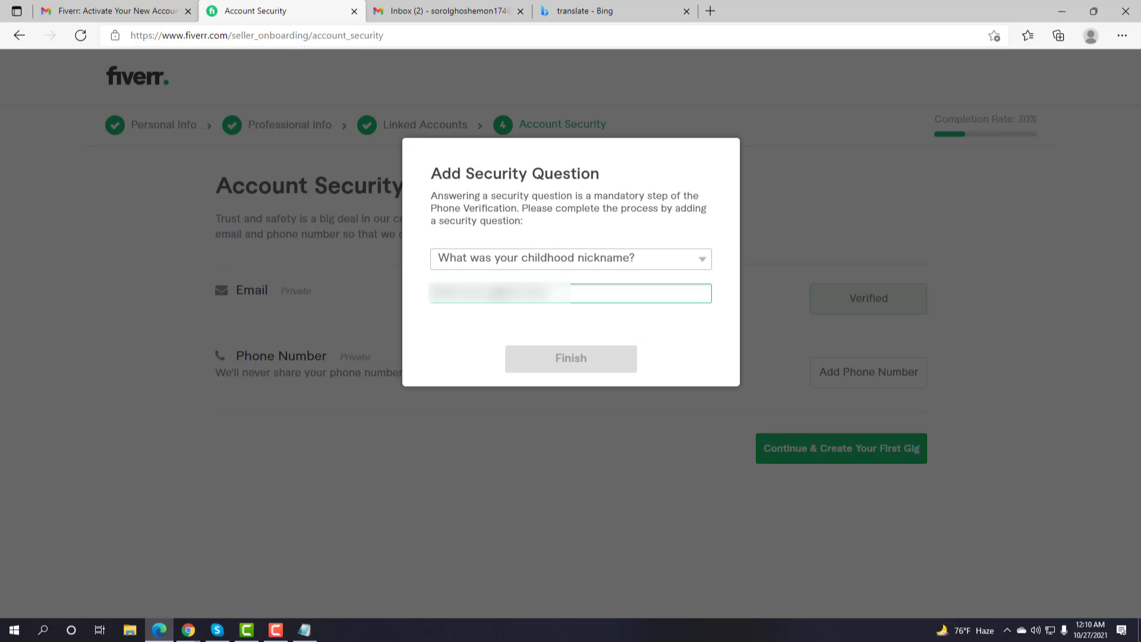
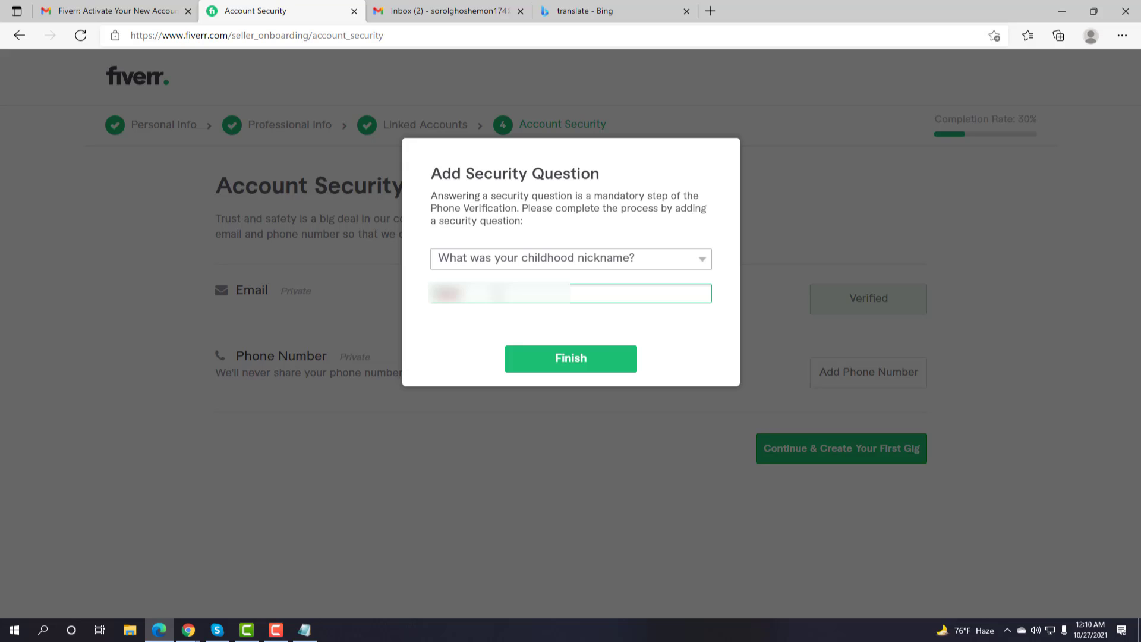
left_click(580, 360)
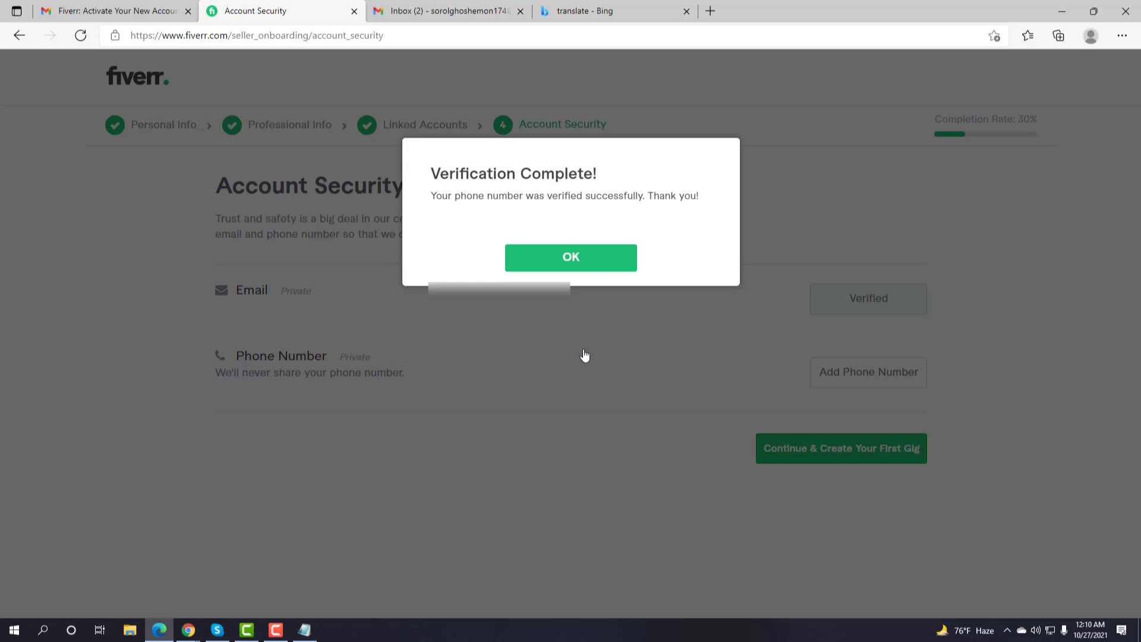
left_click(570, 261)
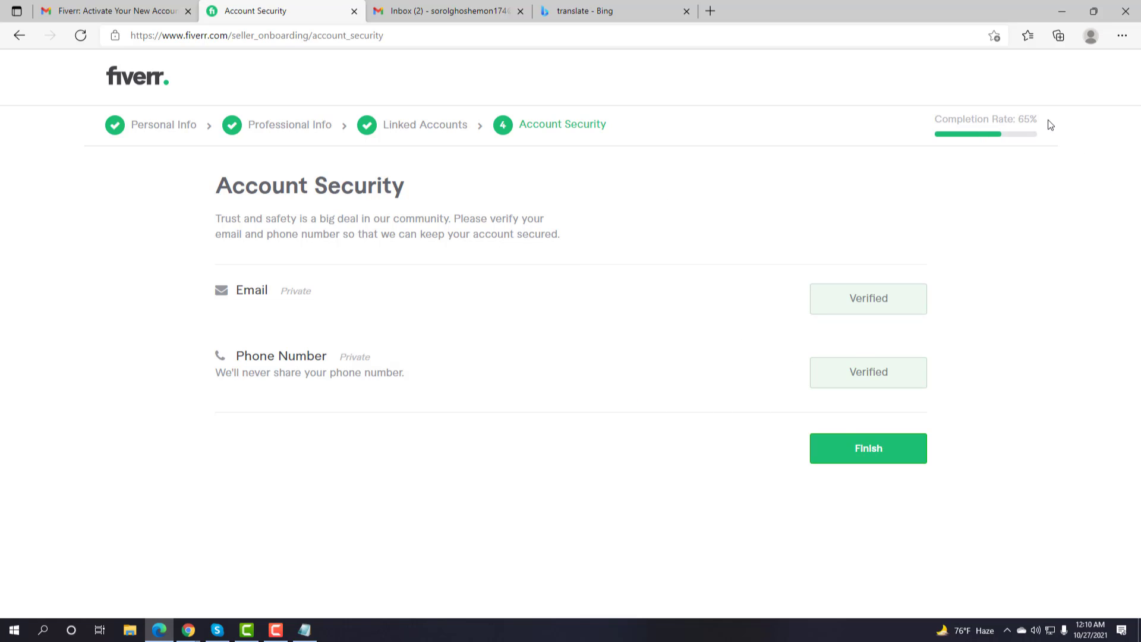
Return to Linked Accounts, continue through to Finish, and close the All Done! summary.
left_click_drag(1040, 119, 1022, 117)
left_click(1033, 120)
left_click(400, 128)
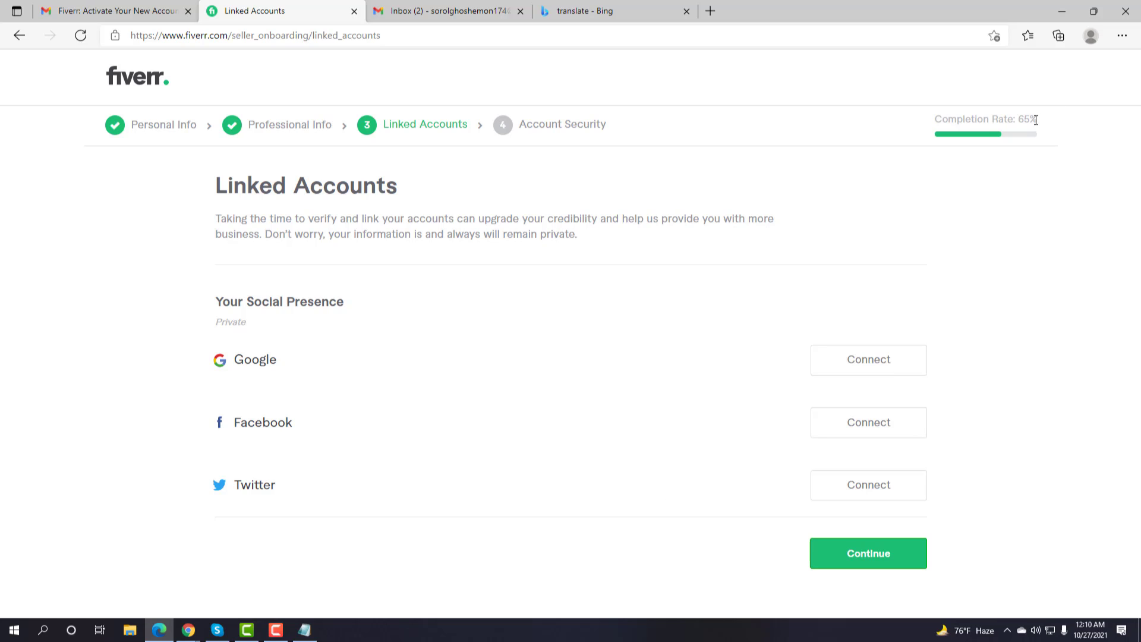
left_click(844, 553)
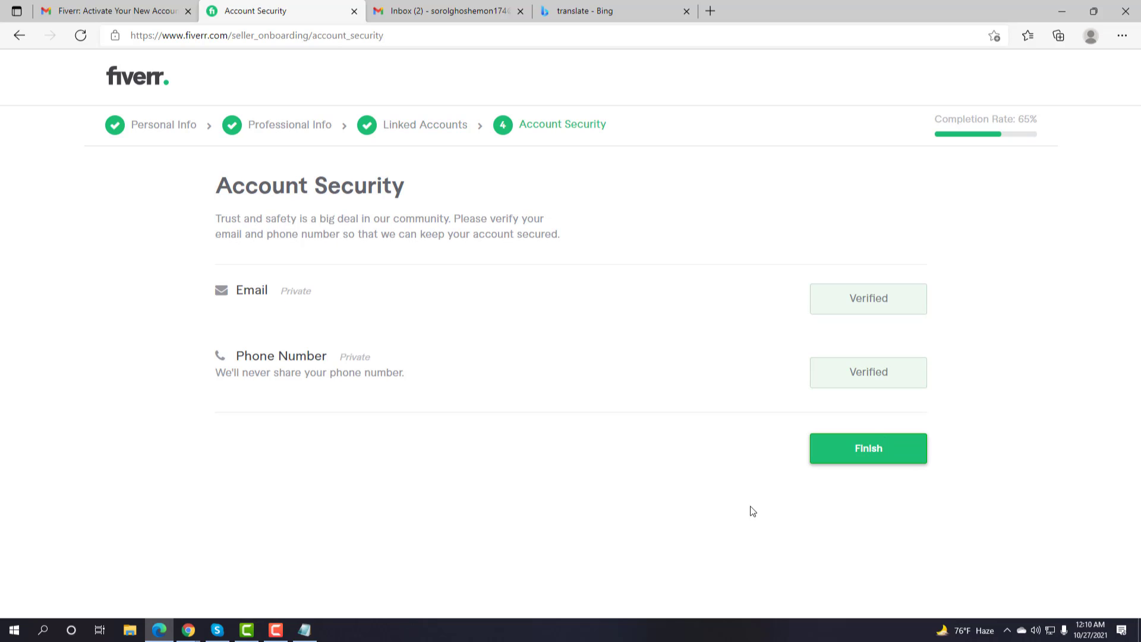
left_click(874, 453)
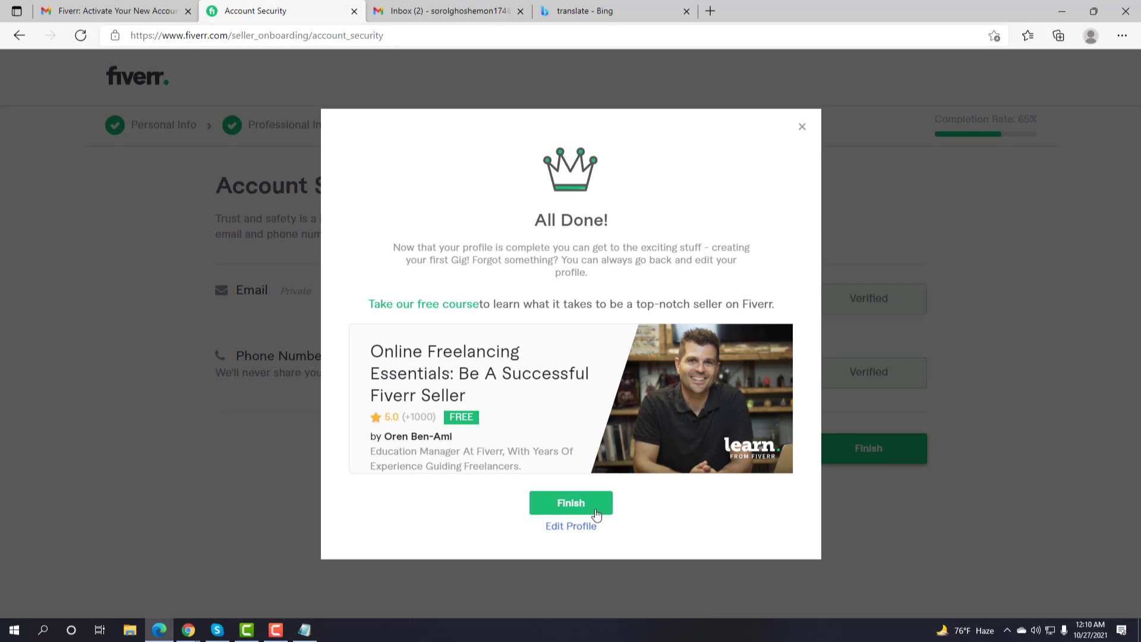
left_click(595, 511)
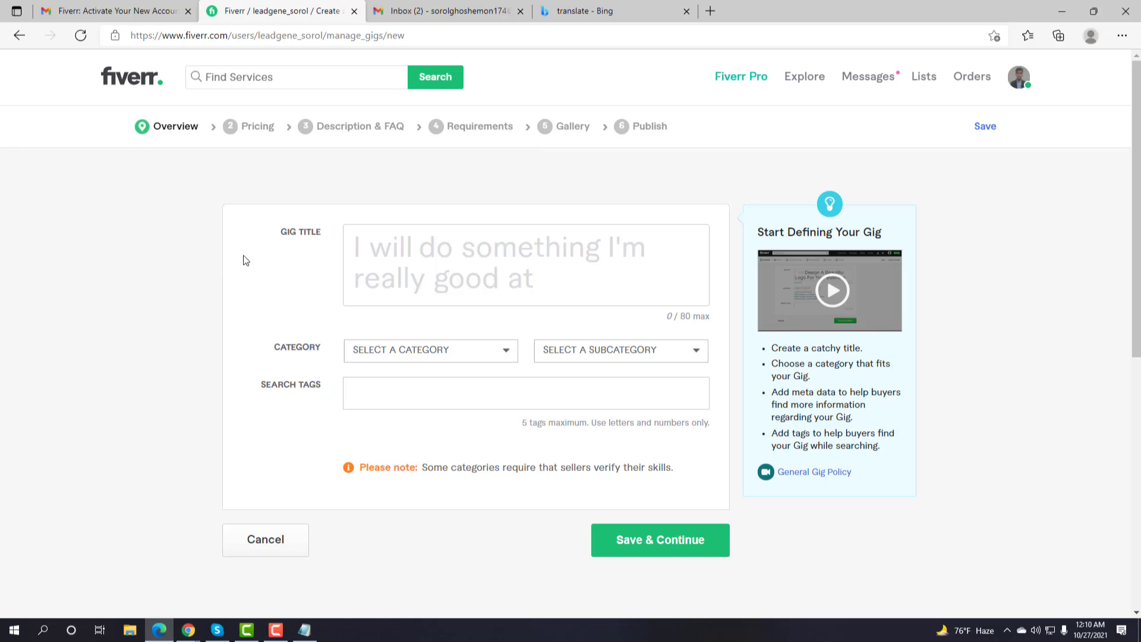
Open the seller Profile page from the avatar menu in the top bar.
scroll(381, 247, "down", 3)
scroll(563, 446, "up", 3)
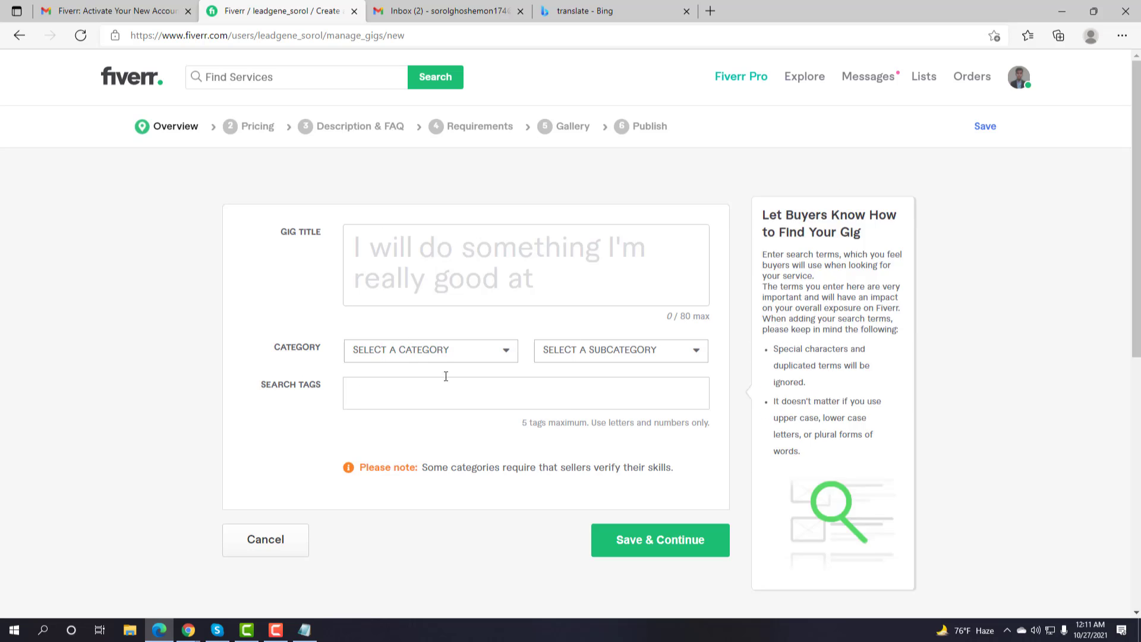
left_click(1017, 81)
left_click(913, 117)
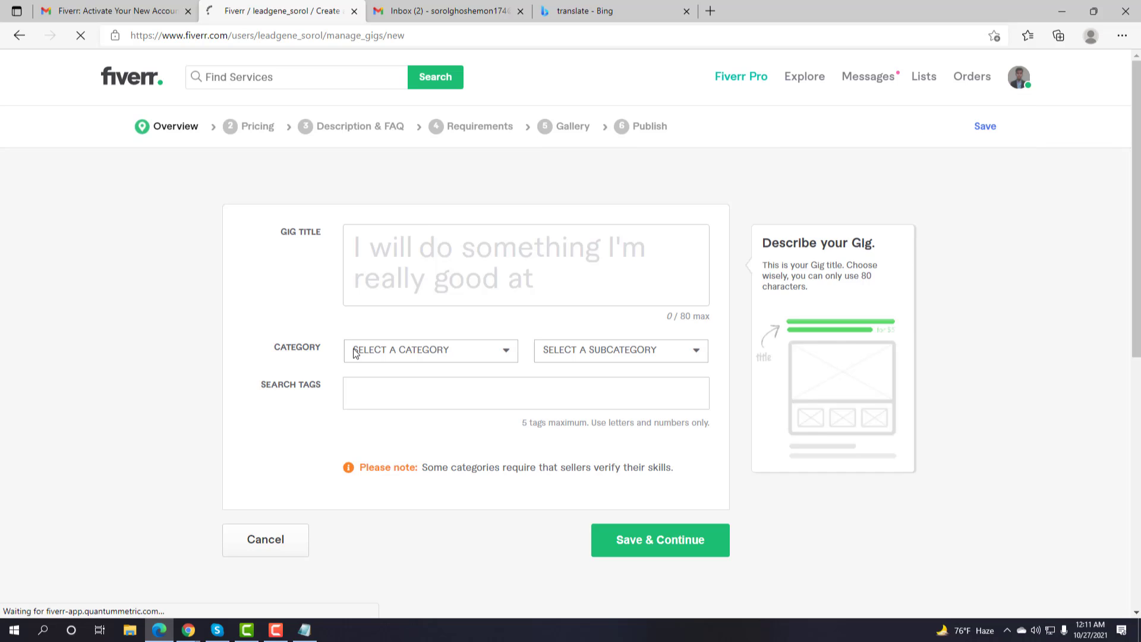